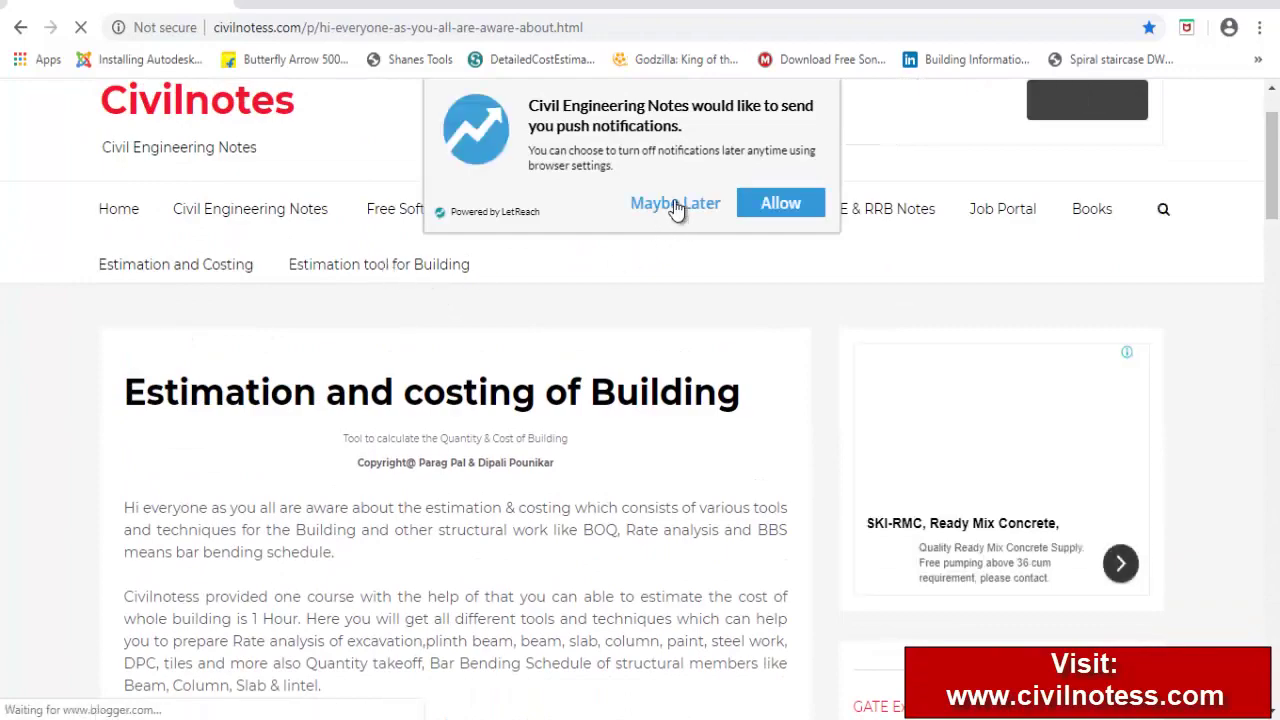
Dismiss the push notification request and open the Excavation rate analysis from the list of rate analysis tools
click(675, 203)
scroll(390, 400, down, 3)
scroll(370, 430, down, 18)
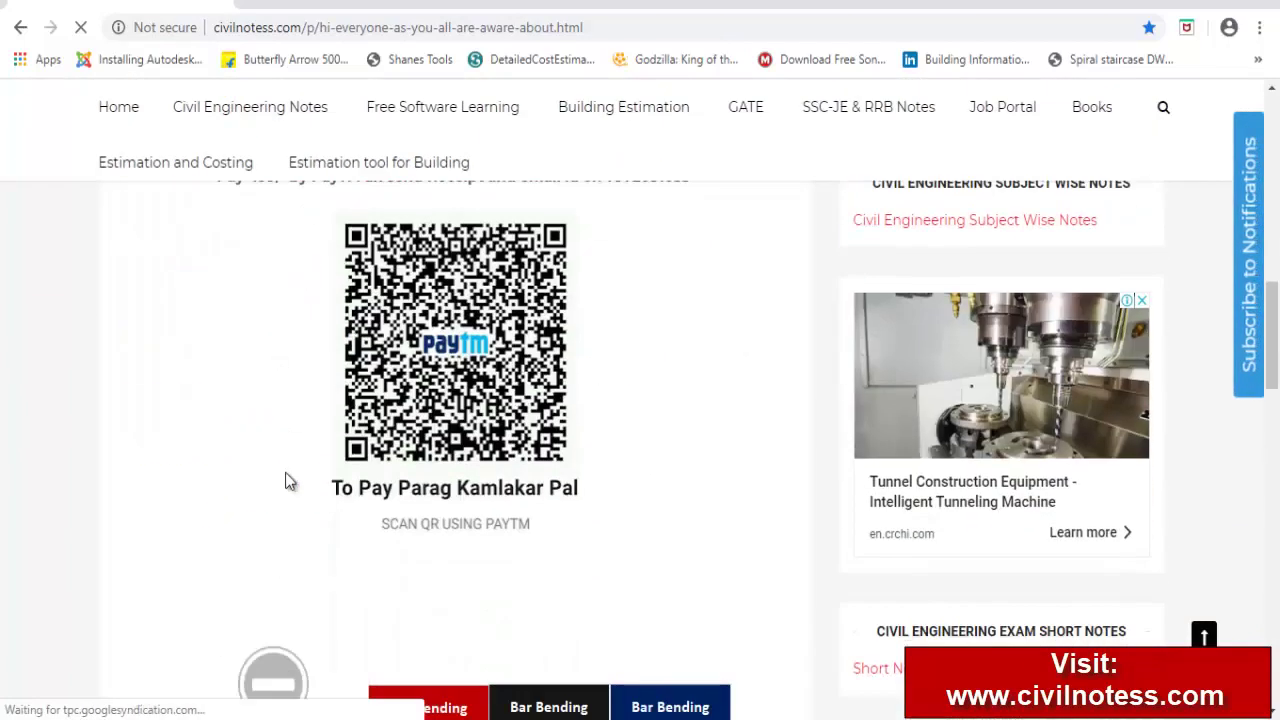
scroll(257, 483, up, 5)
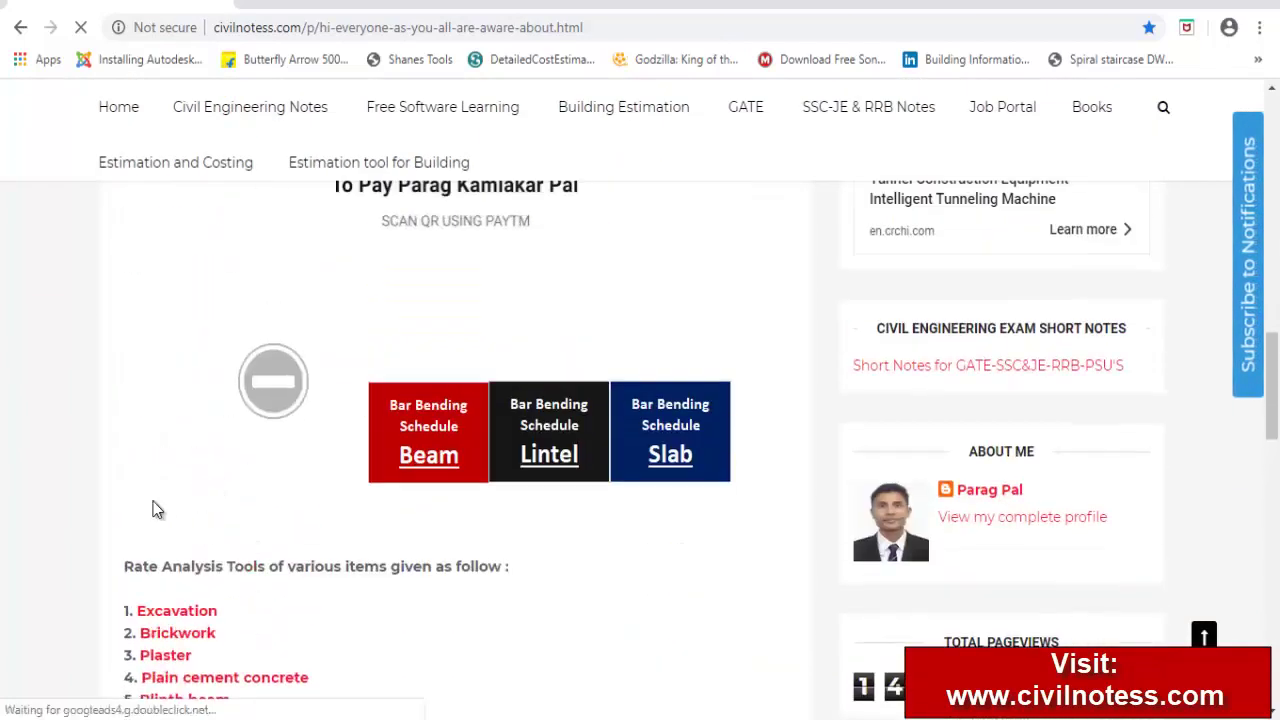
scroll(151, 509, down, 2)
click(190, 410)
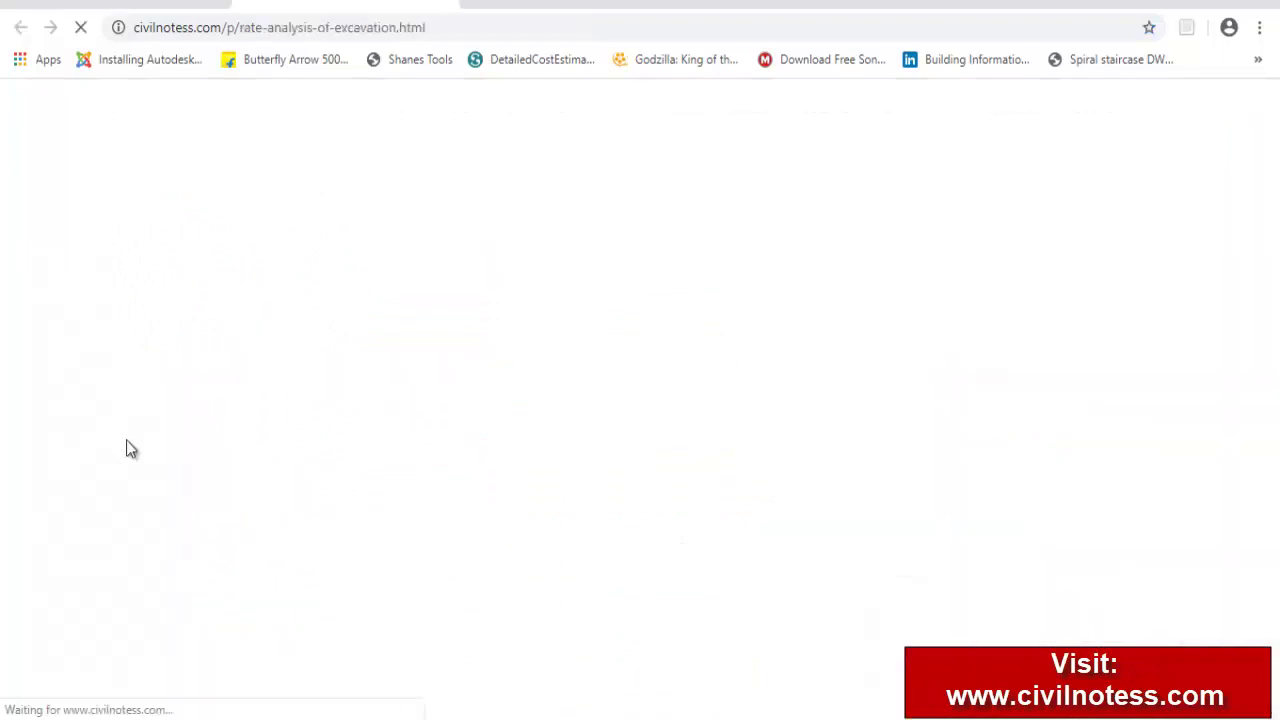
Review the earthwork rate tables for site clearing, blasting rocks, soil excavation and foundation filling
scroll(237, 365, down, 8)
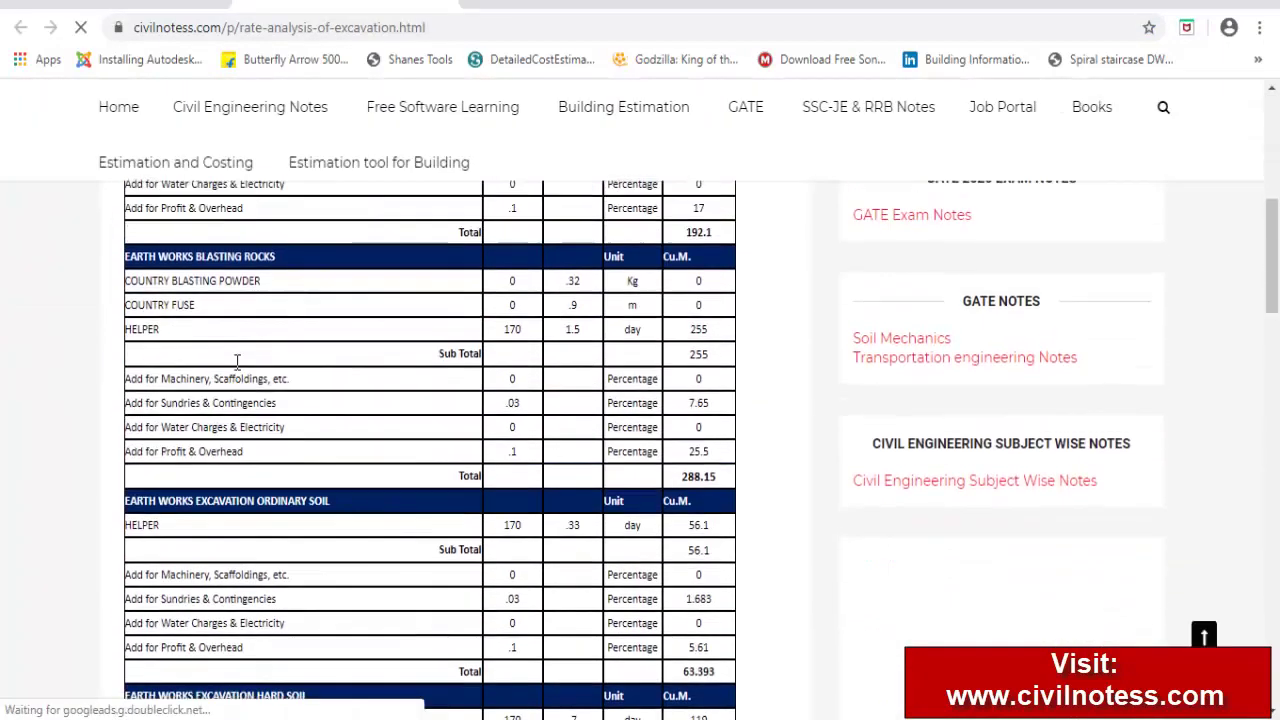
scroll(185, 260, up, 1)
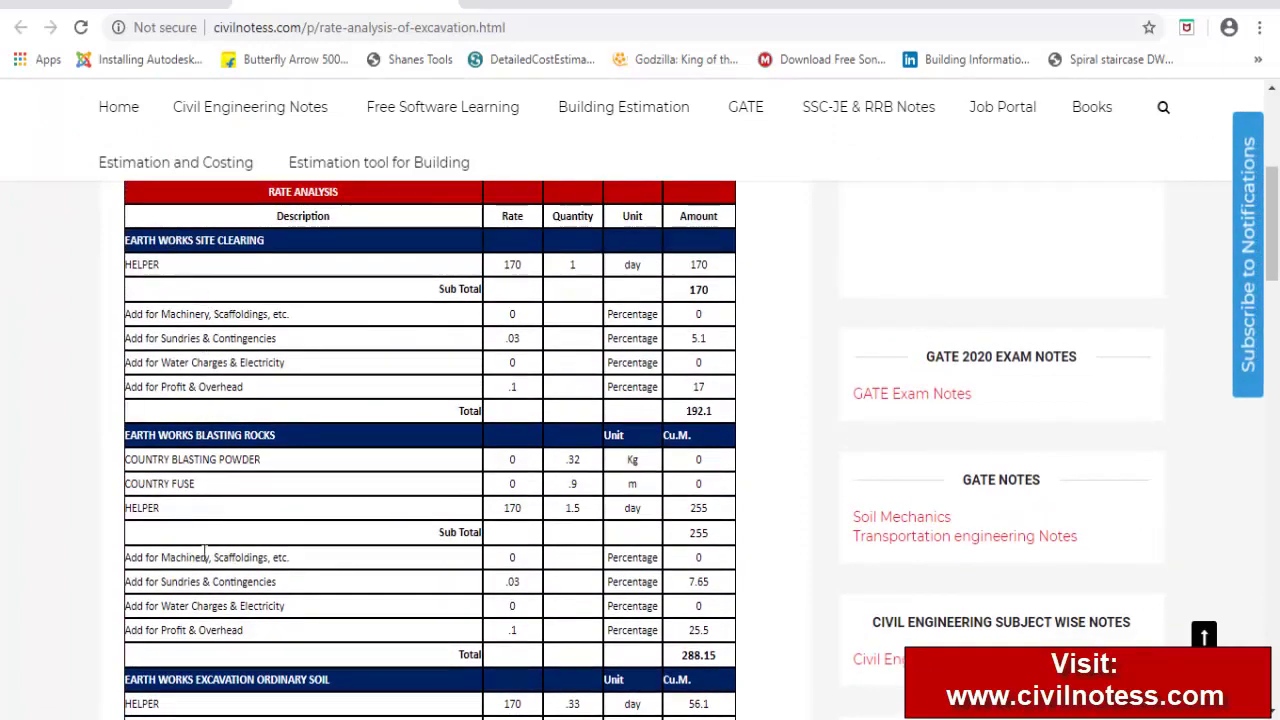
scroll(215, 556, down, 5)
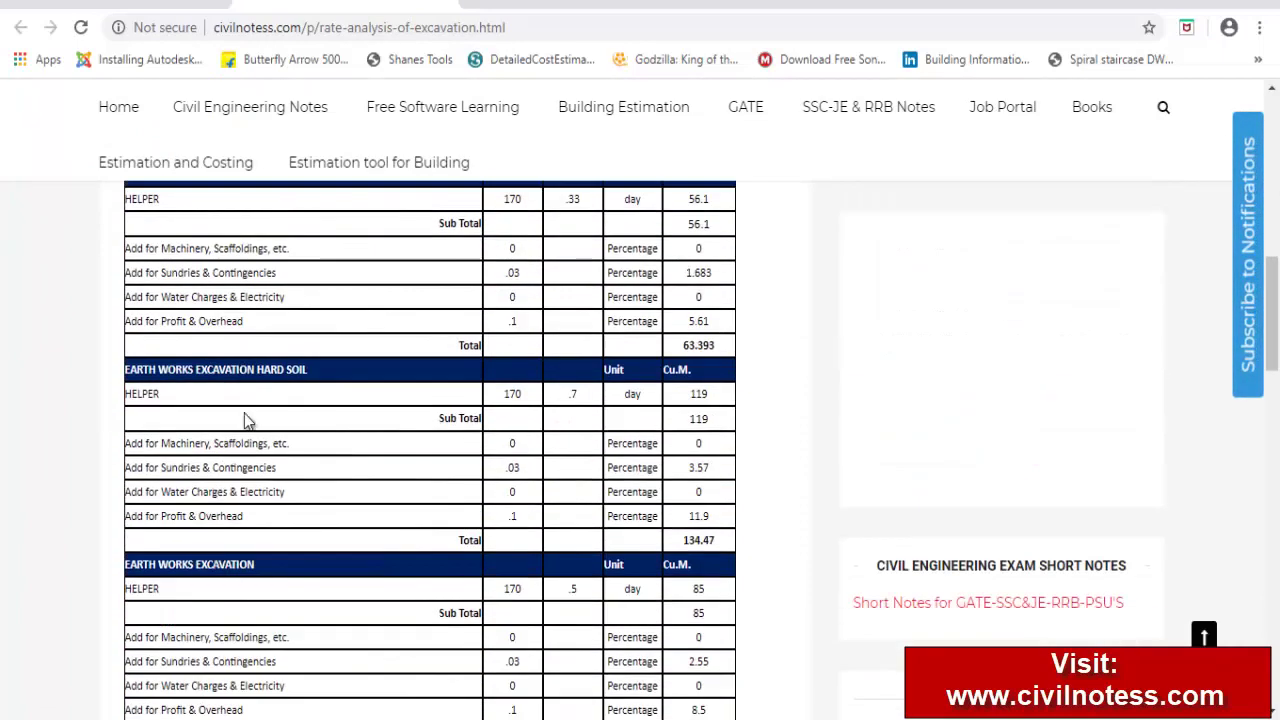
scroll(247, 420, down, 2)
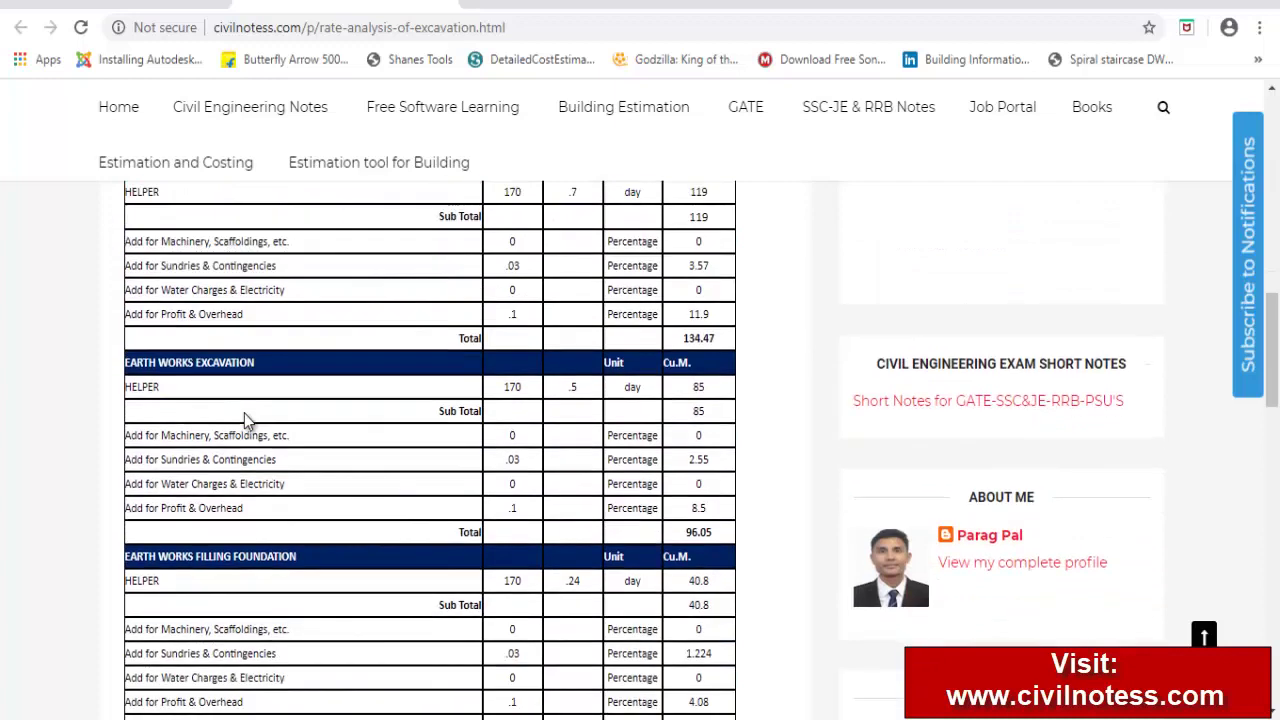
scroll(244, 413, down, 1)
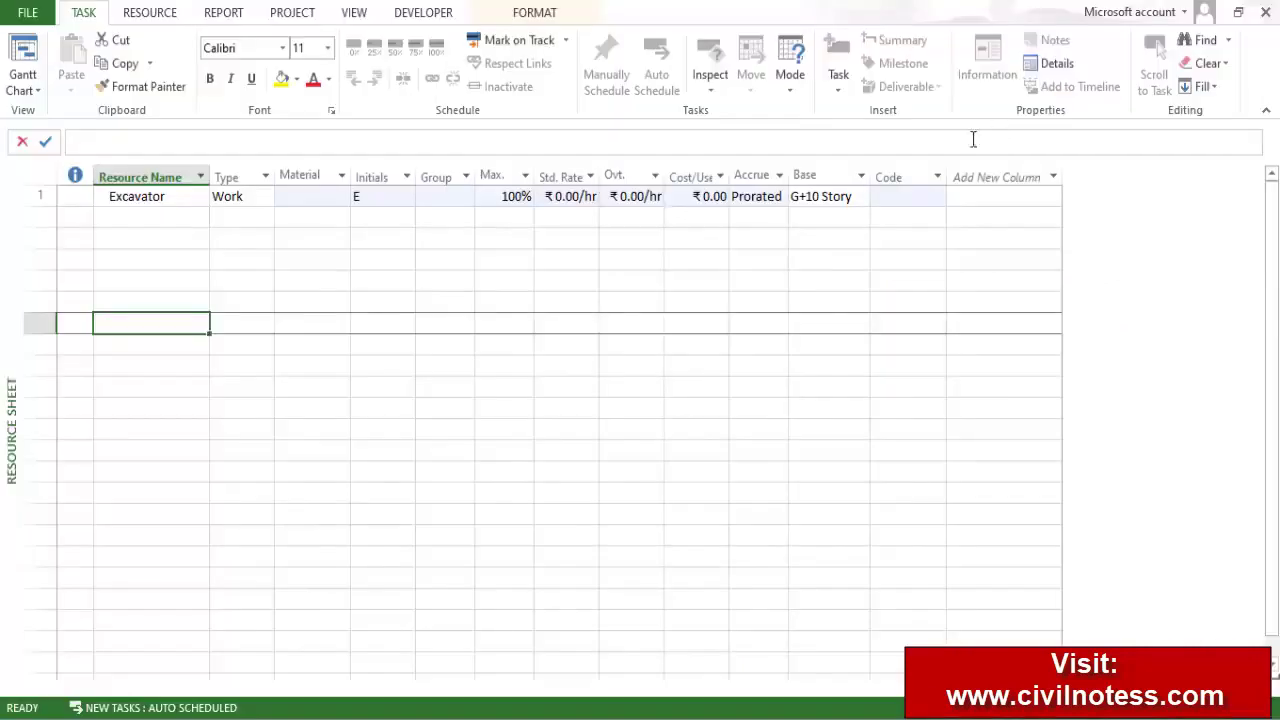
Switch to the Microsoft Project resource sheet and set the Excavator resource's type to Work
click(160, 203)
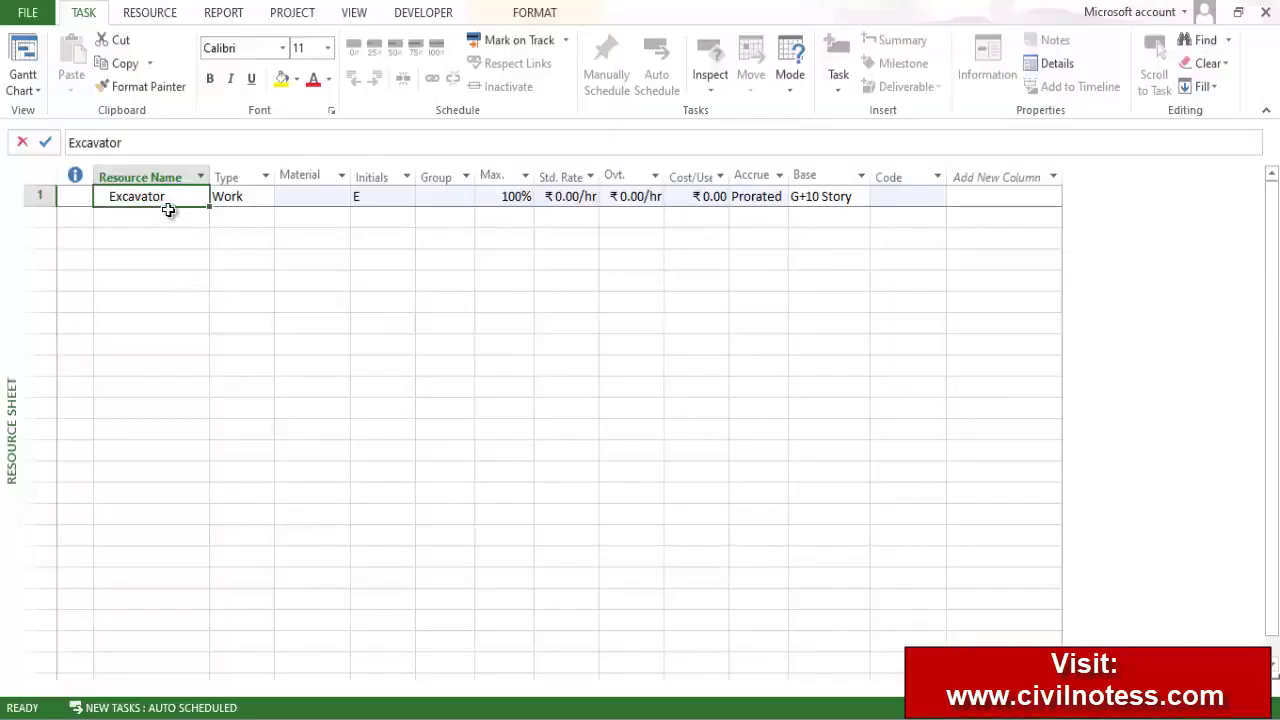
click(178, 220)
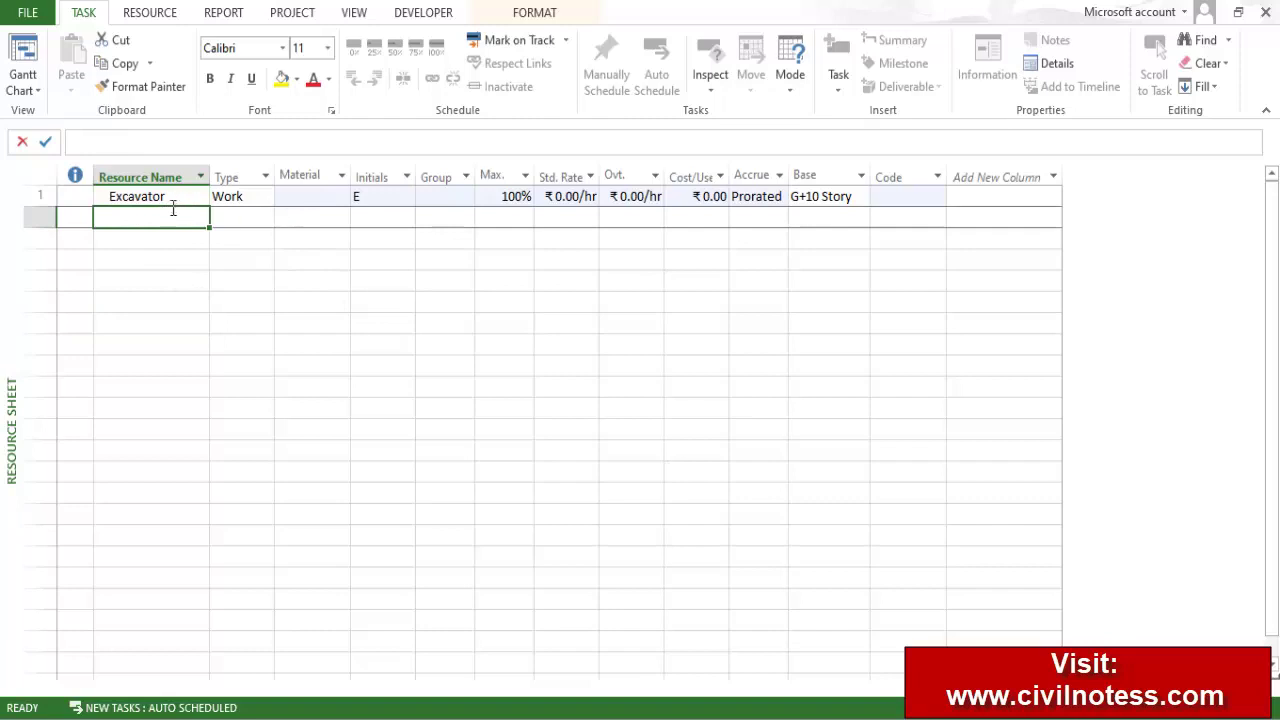
click(116, 197)
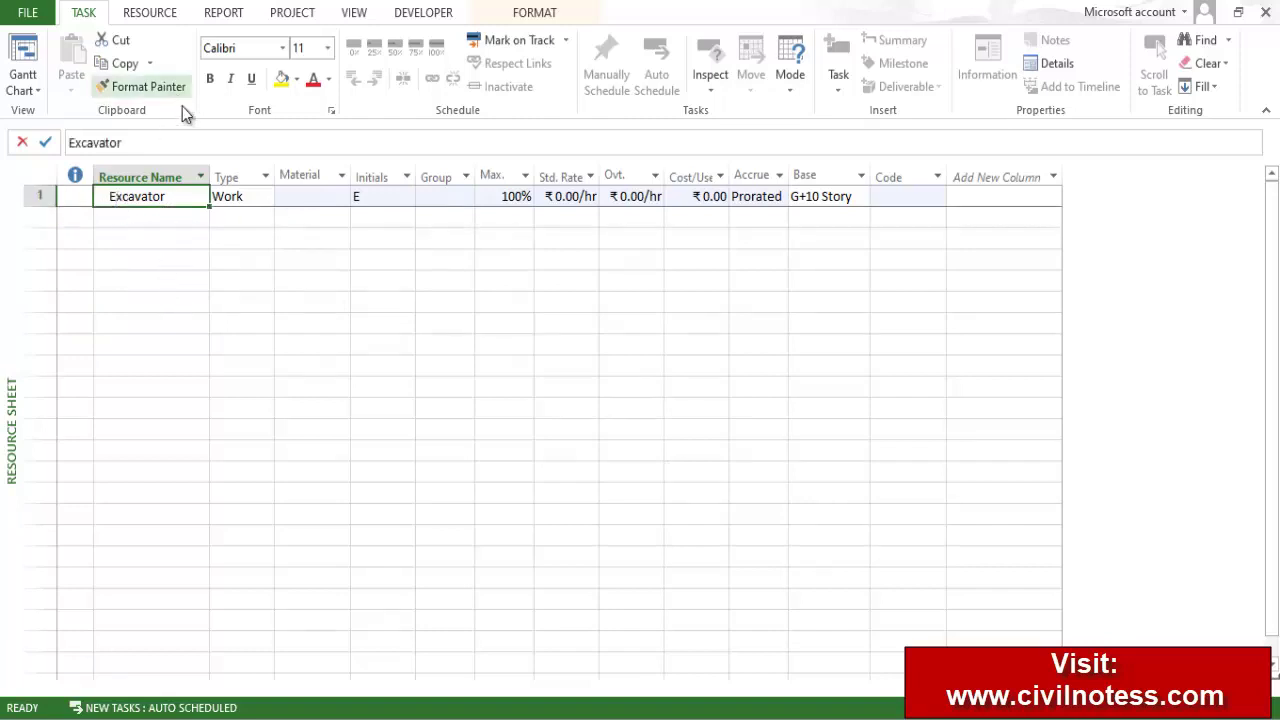
click(190, 142)
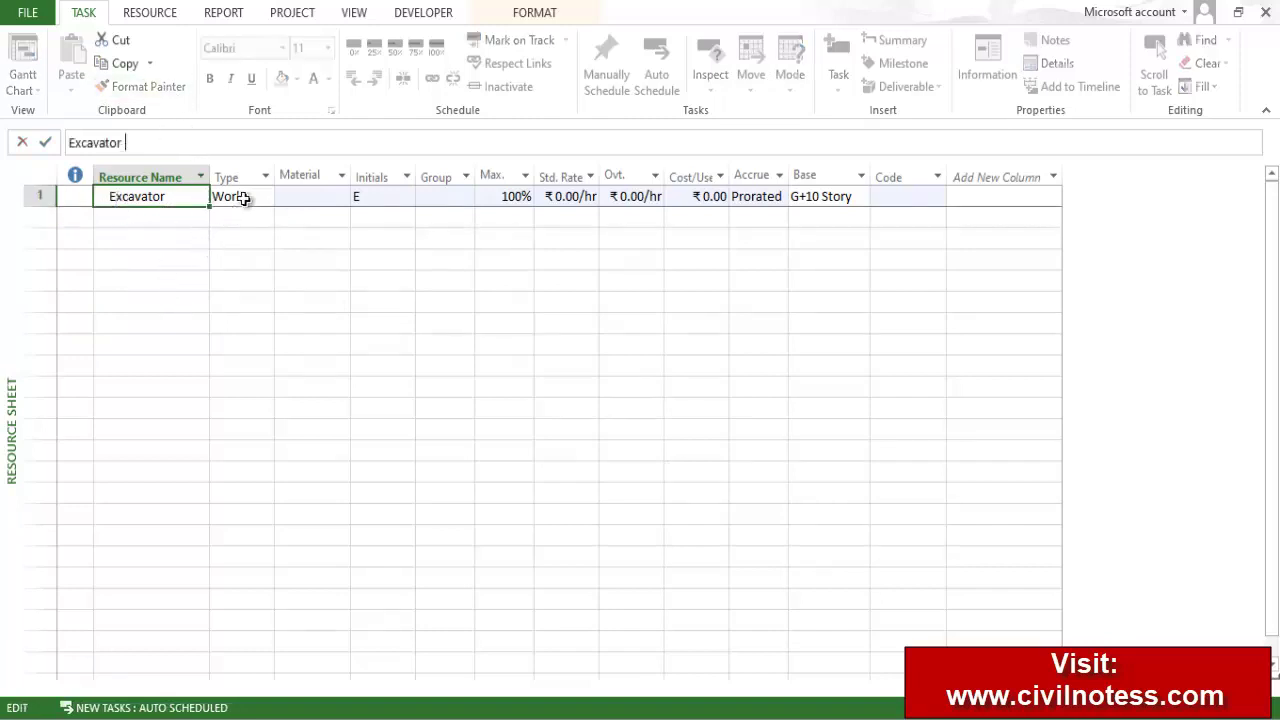
click(252, 196)
click(266, 198)
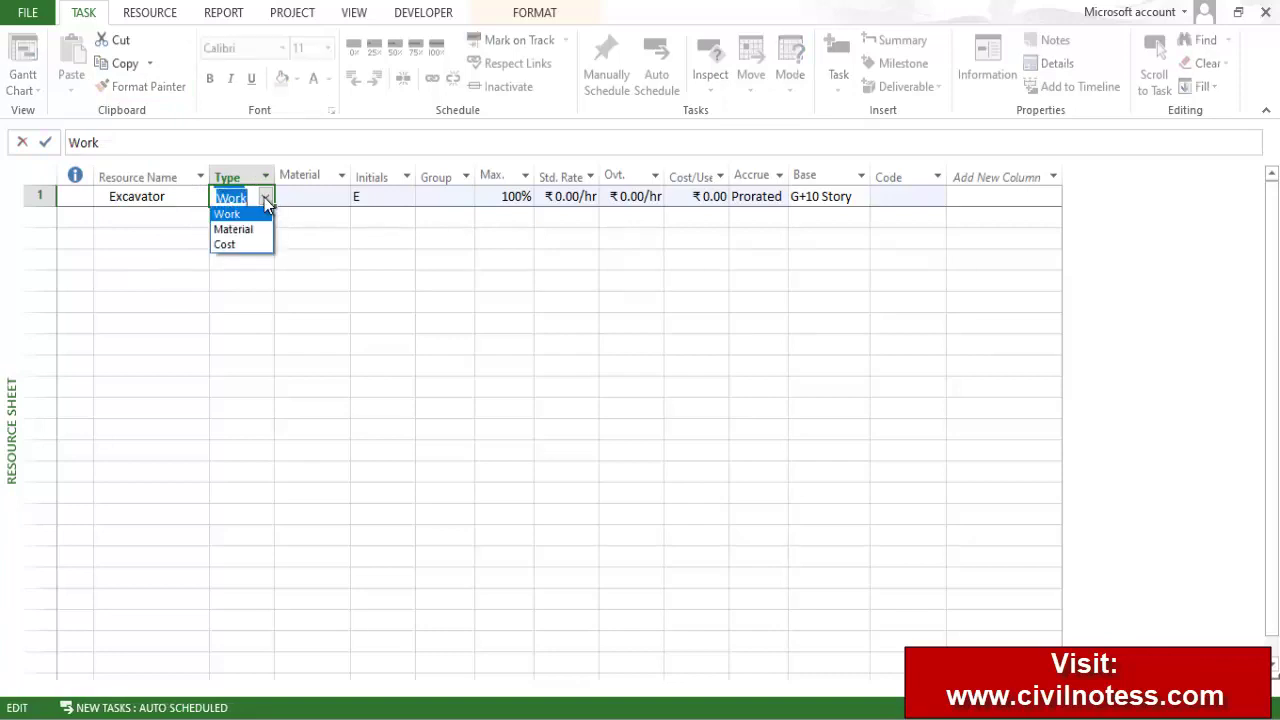
click(257, 214)
Examine the Excavator's material, initials, group and maximum units fields
click(311, 200)
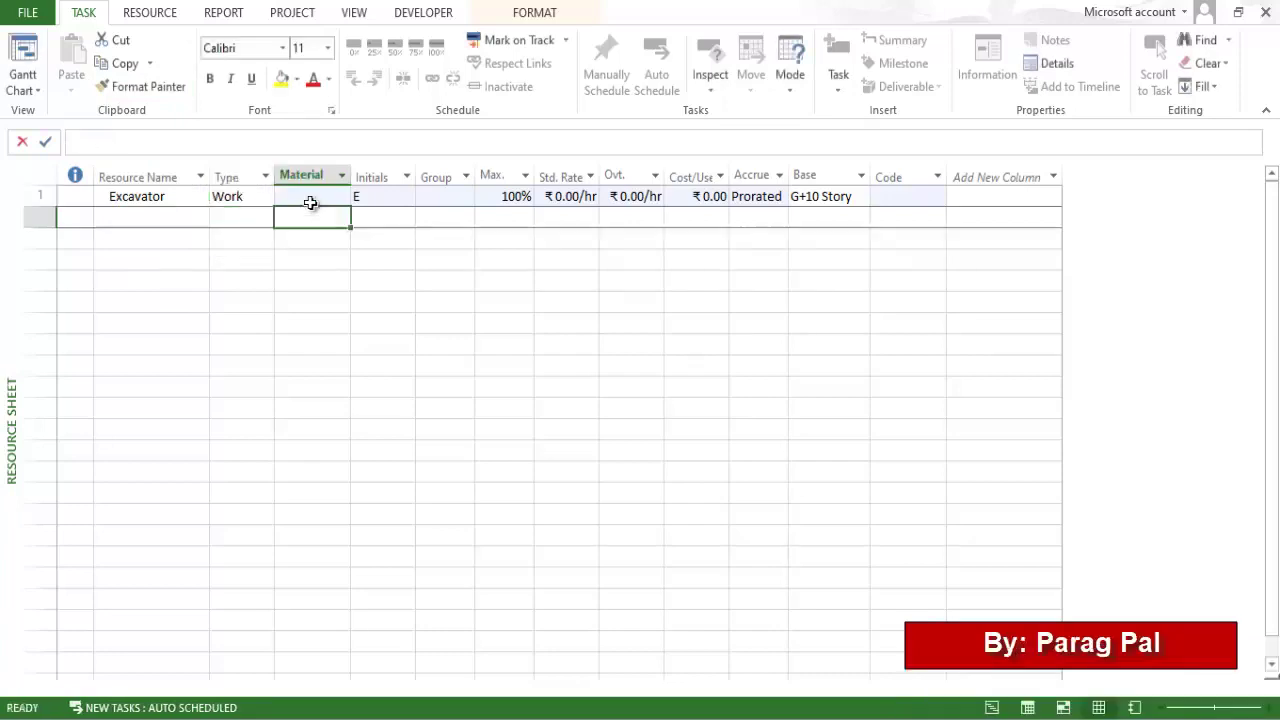
click(380, 203)
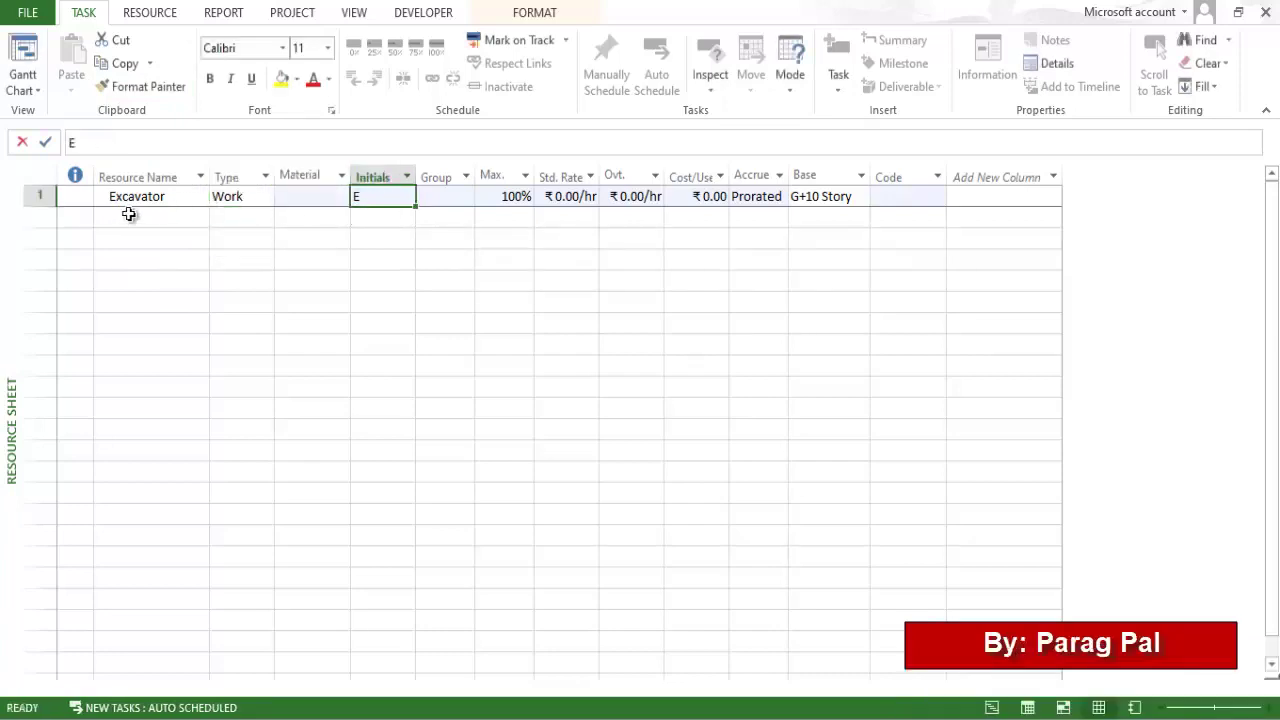
click(449, 200)
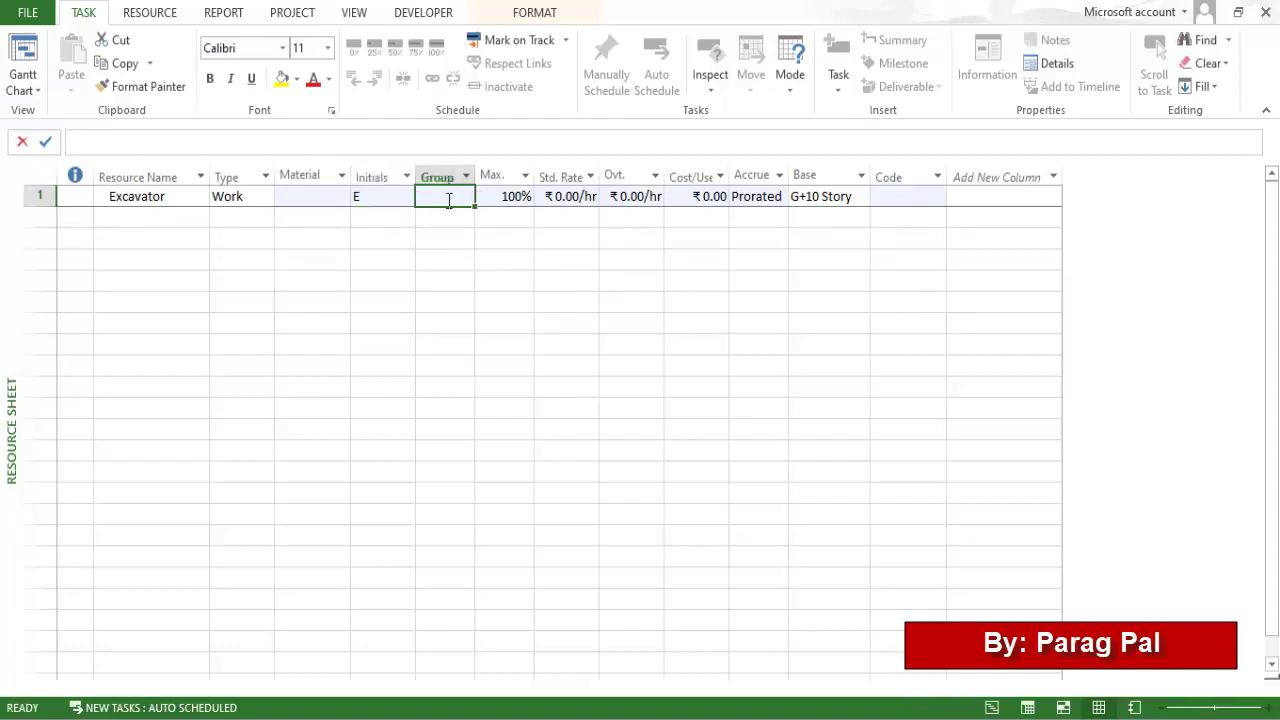
click(512, 202)
click(553, 262)
Set the Excavator's standard rate to ₹500 per hour and widen the Std. Rate column to fit it
click(508, 200)
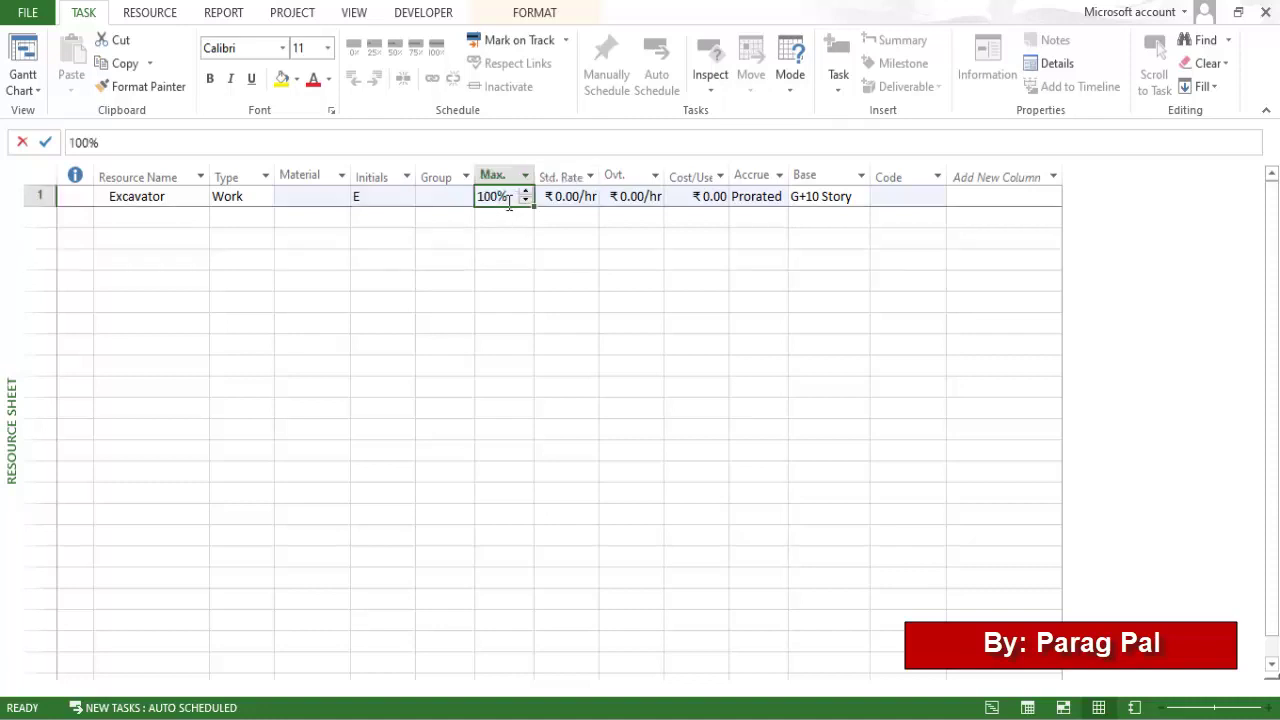
key(Tab)
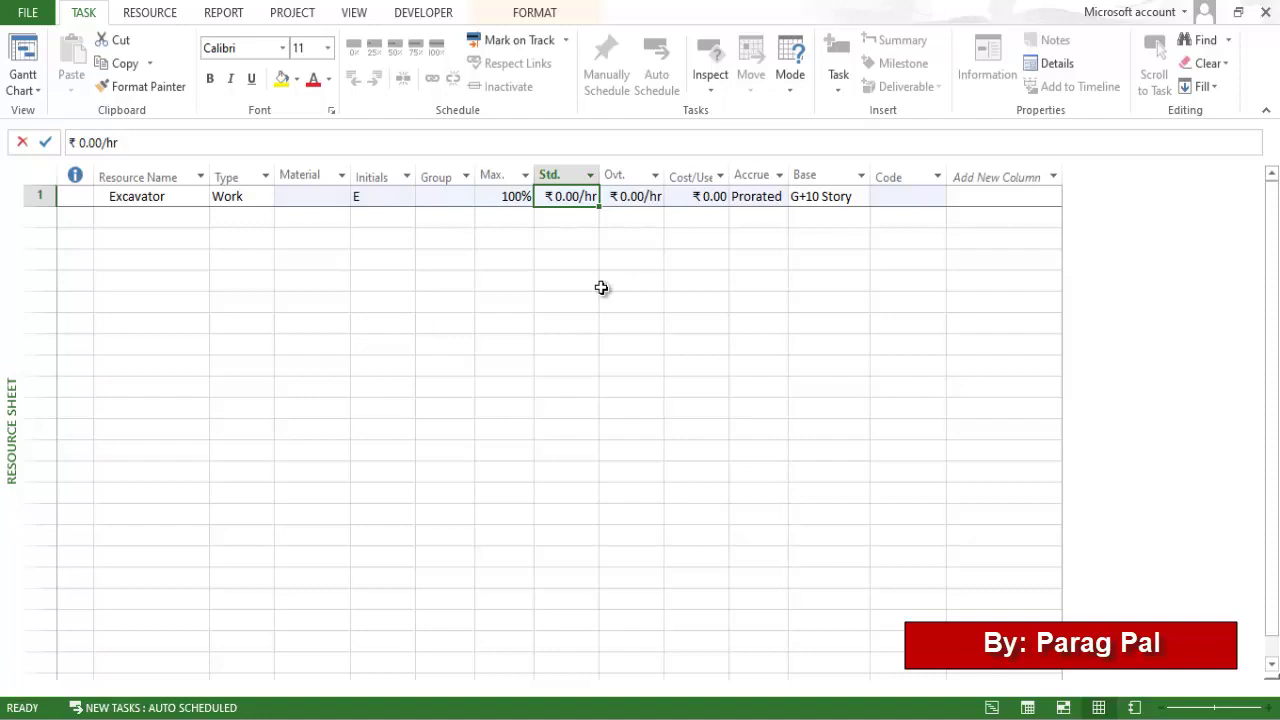
text(500)
click(614, 340)
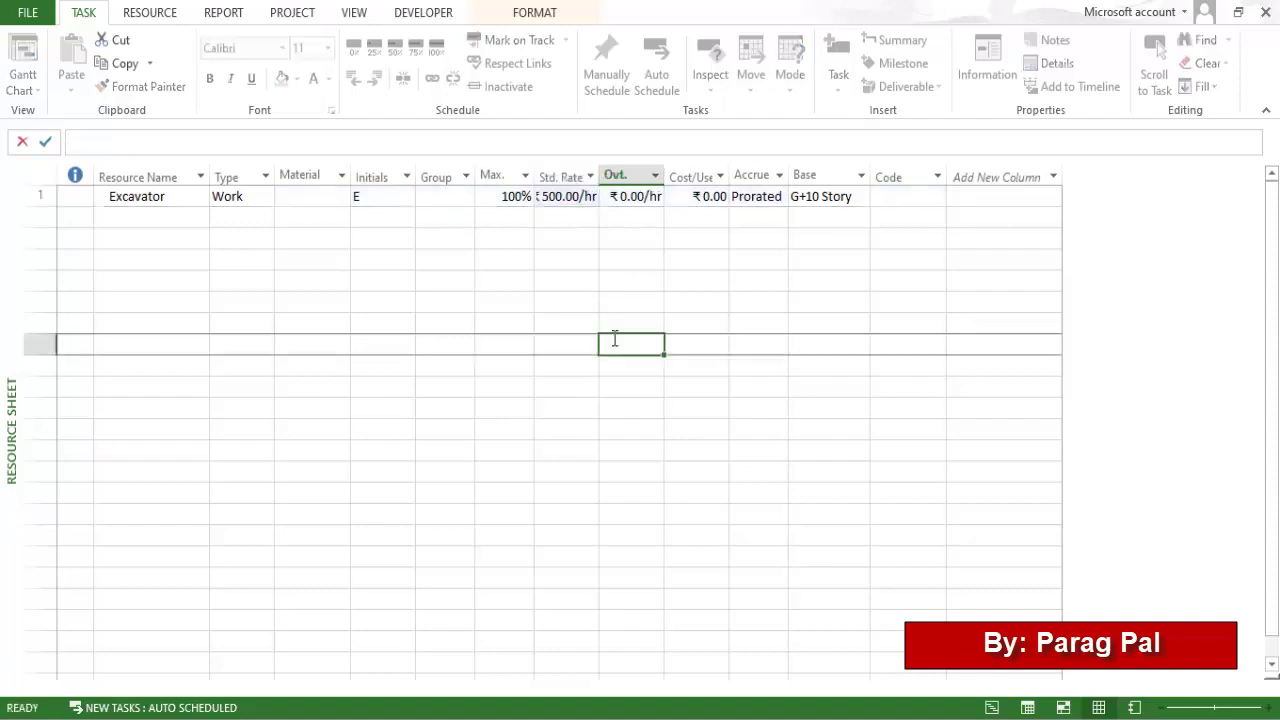
click(628, 197)
drag(598, 176, 610, 176)
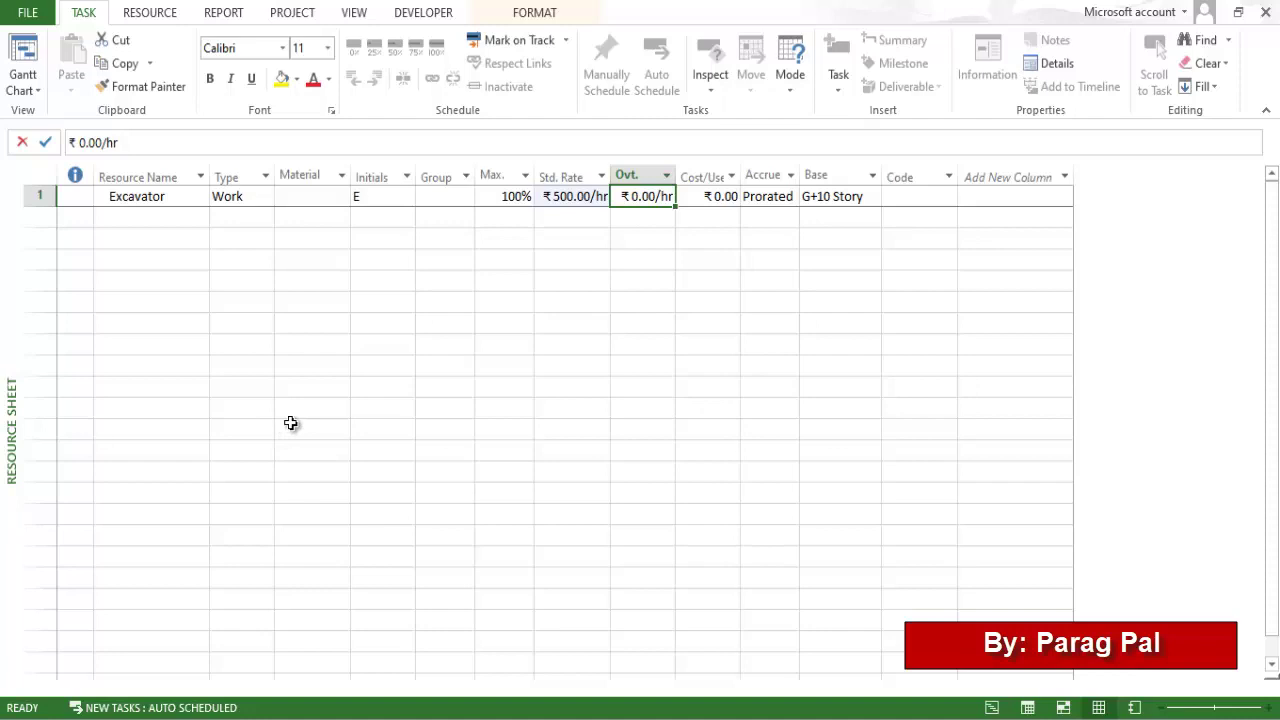
Set the Excavator's overtime rate to ₹300 per hour and widen the Ovt. Rate column to fit it
text(300)
click(421, 450)
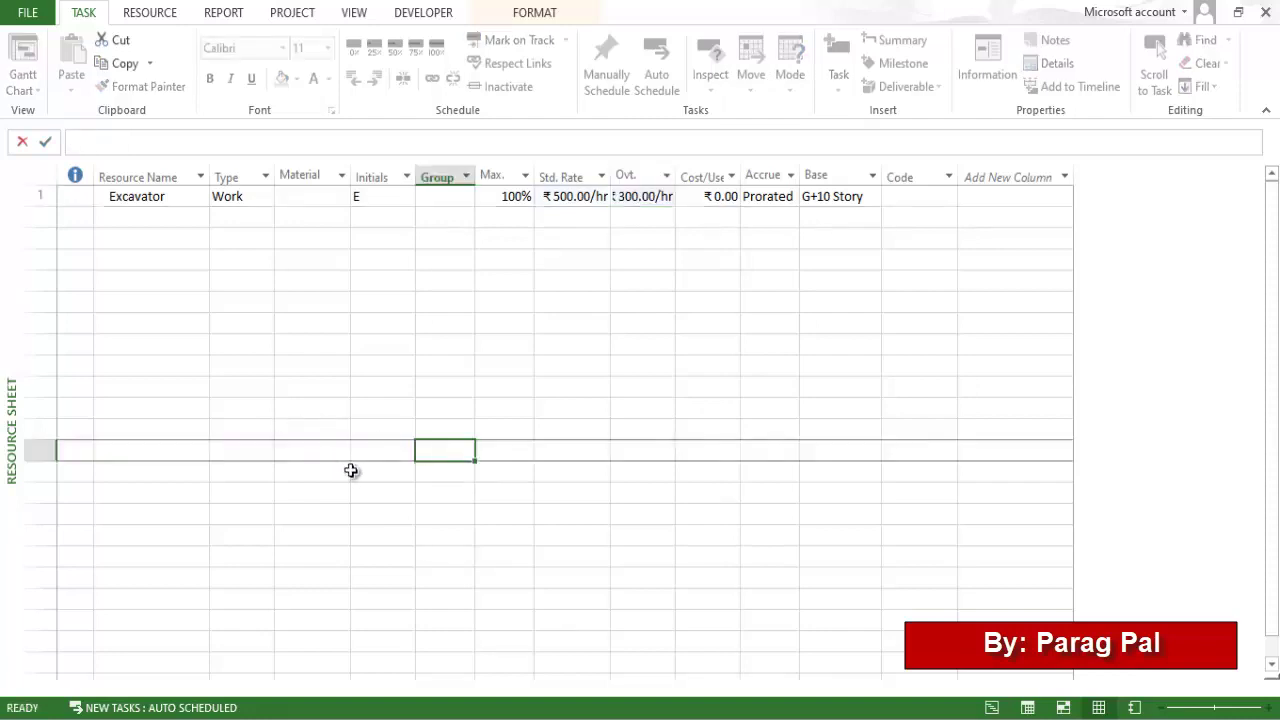
drag(678, 168, 686, 168)
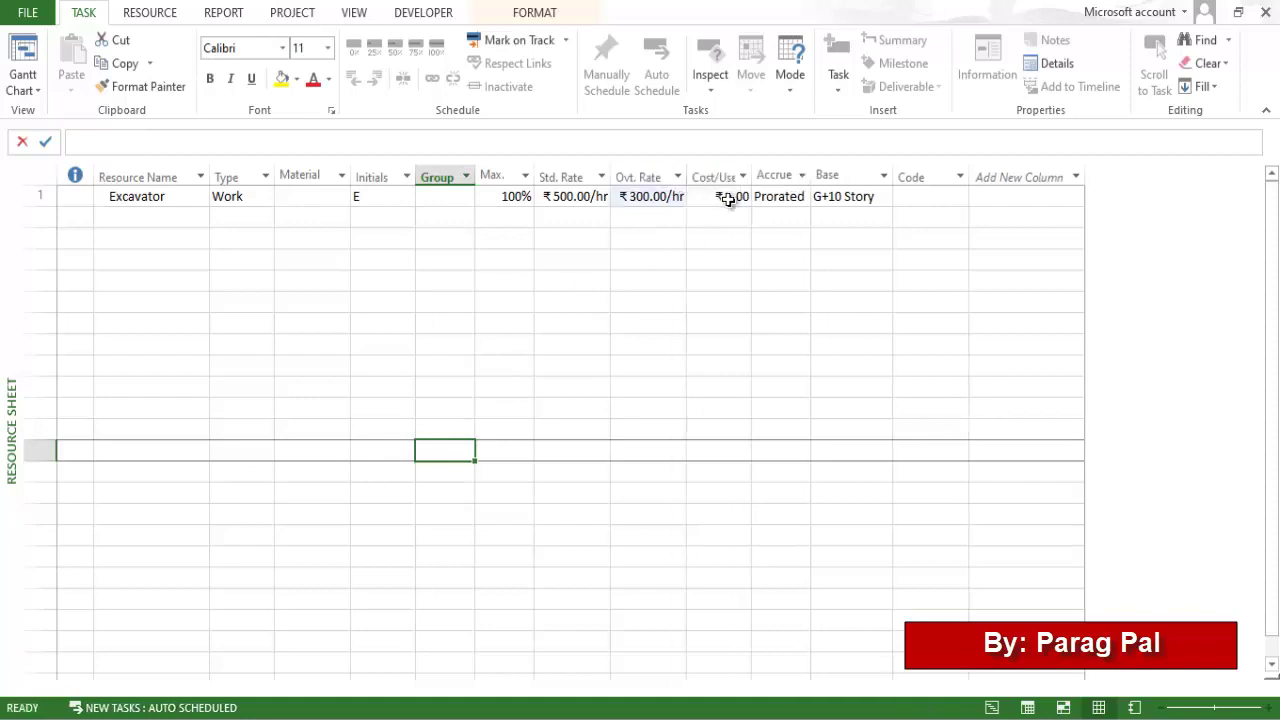
Check the Excavator's base calendar and cost accrual fields
click(859, 201)
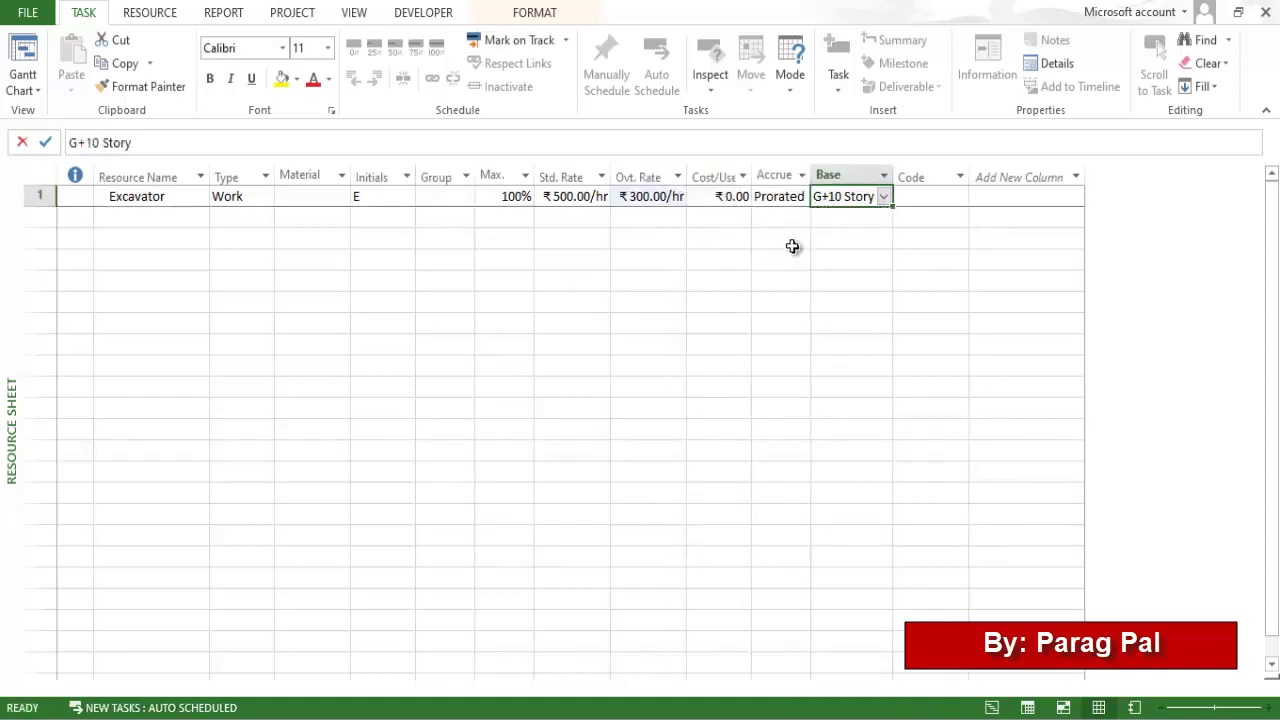
click(787, 198)
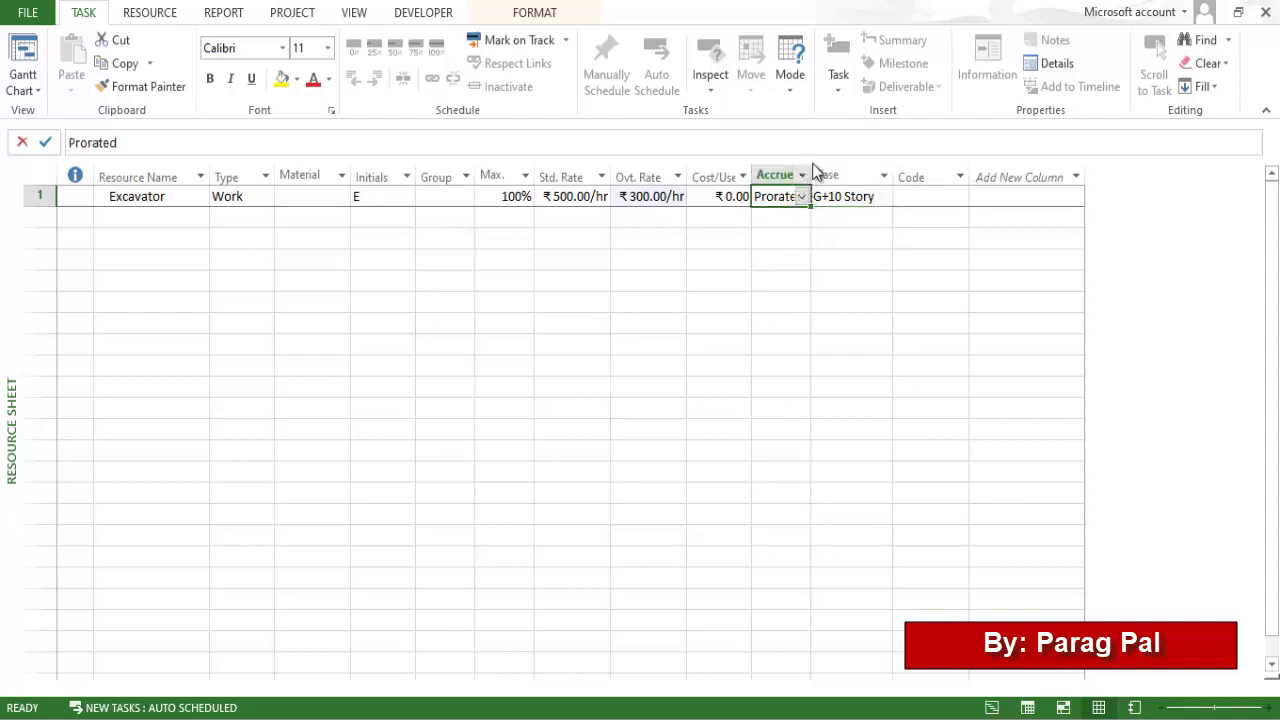
click(845, 302)
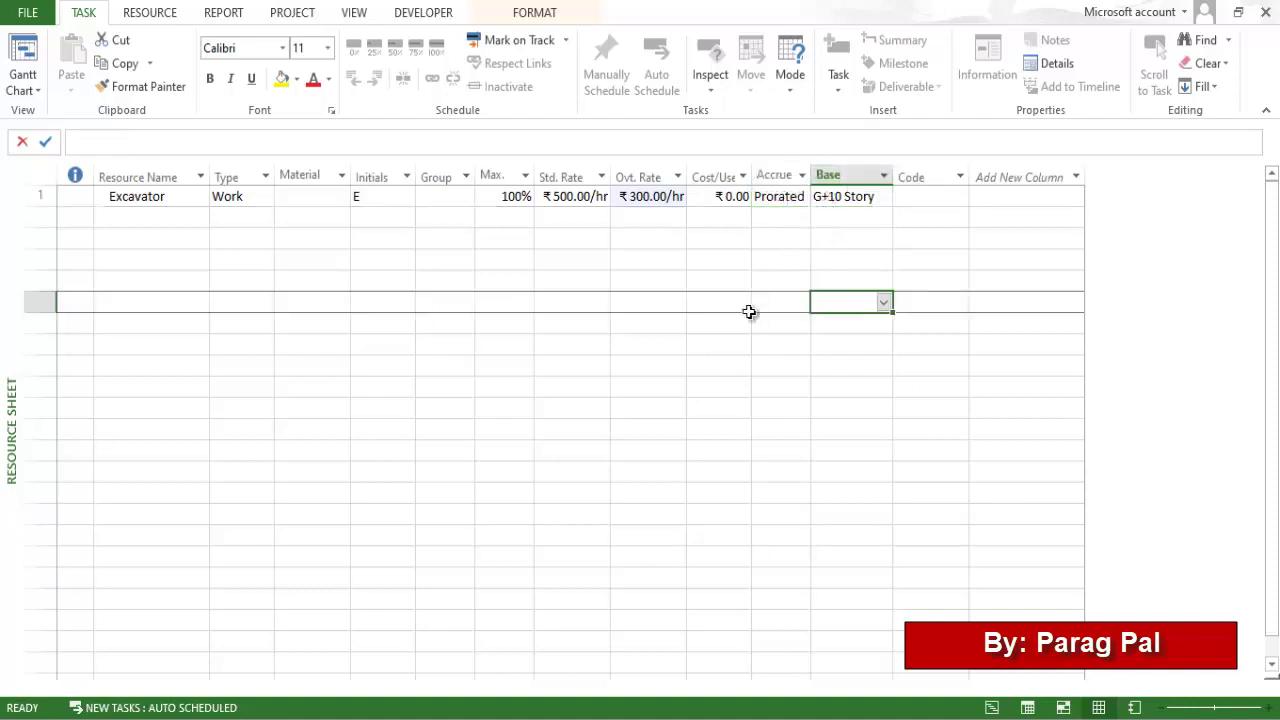
Switch to the excavation rate analysis page in the browser and review the foundation and plinth filling rates
click(171, 222)
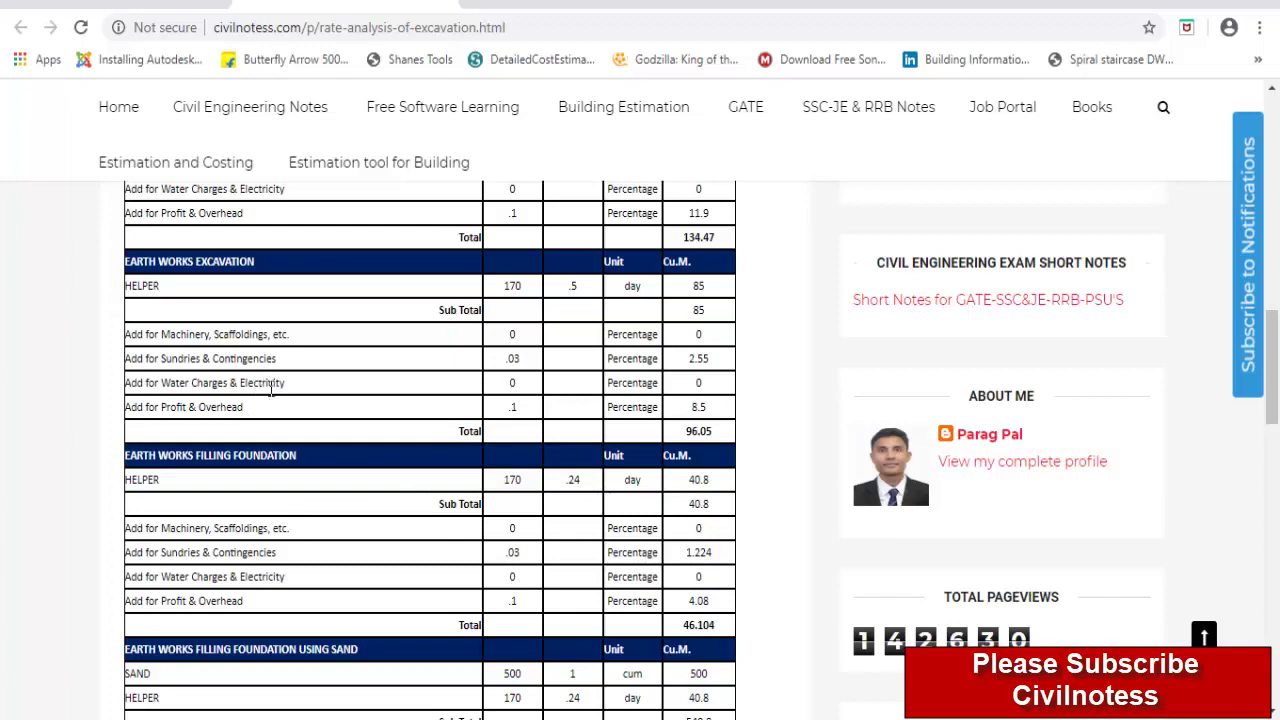
scroll(270, 390, down, 6)
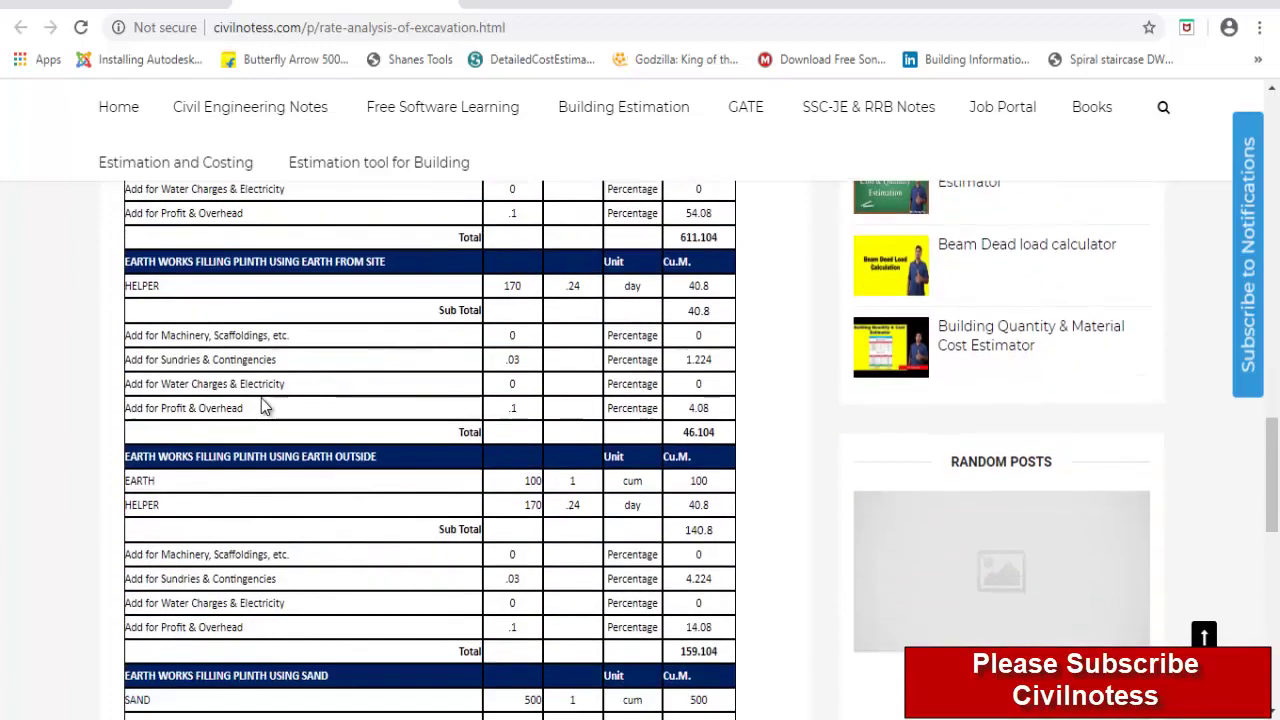
scroll(262, 402, down, 2)
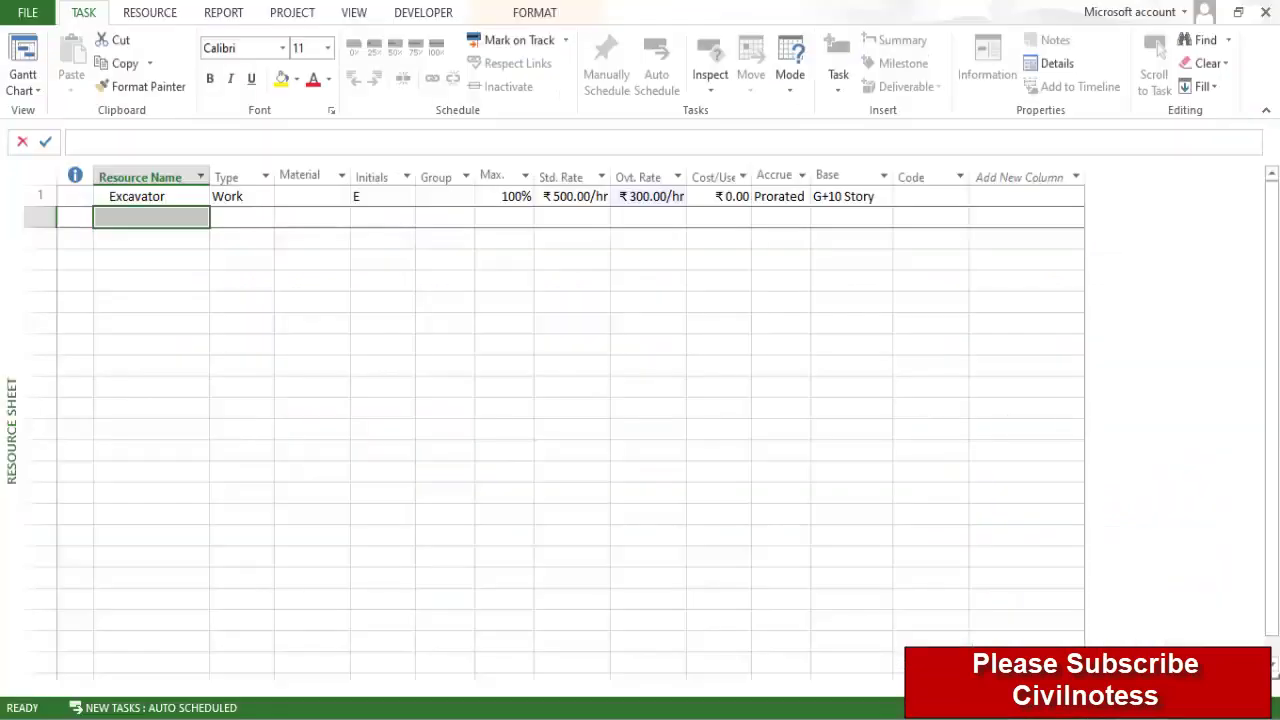
Return to the Microsoft Project resource sheet and add a resource named Trucks below Excavator
click(100, 286)
click(128, 218)
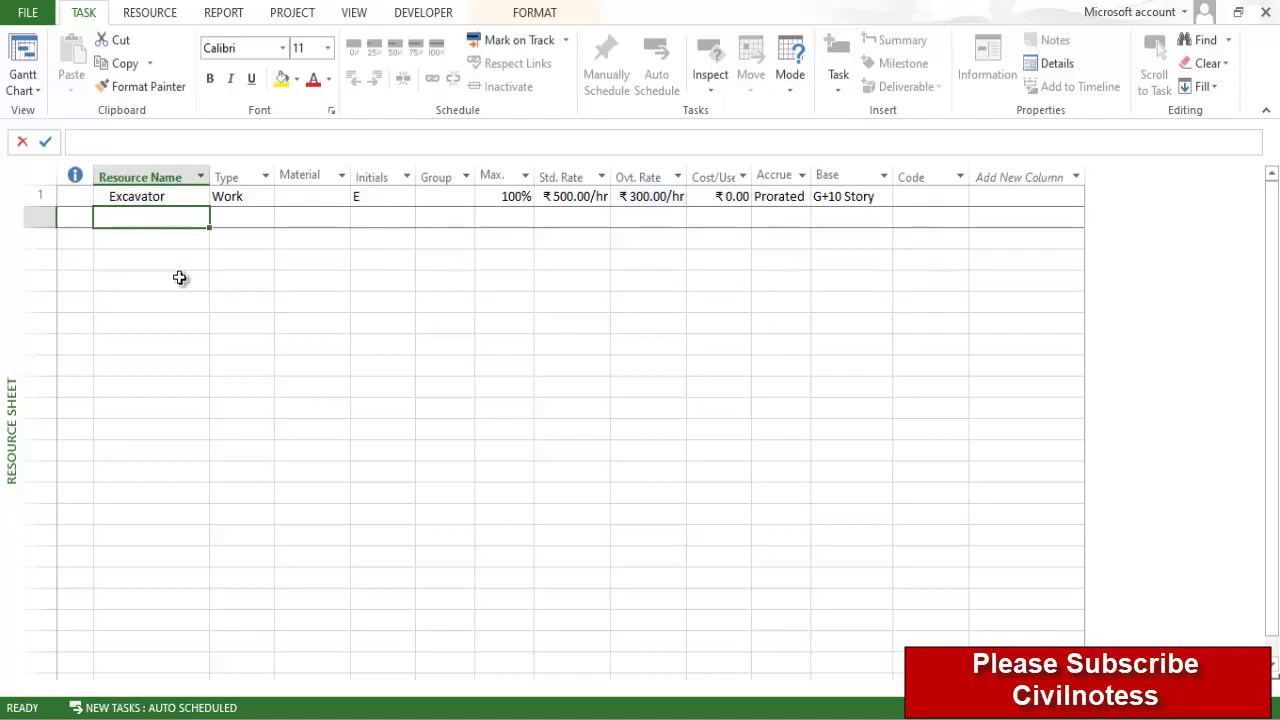
text(Tru)
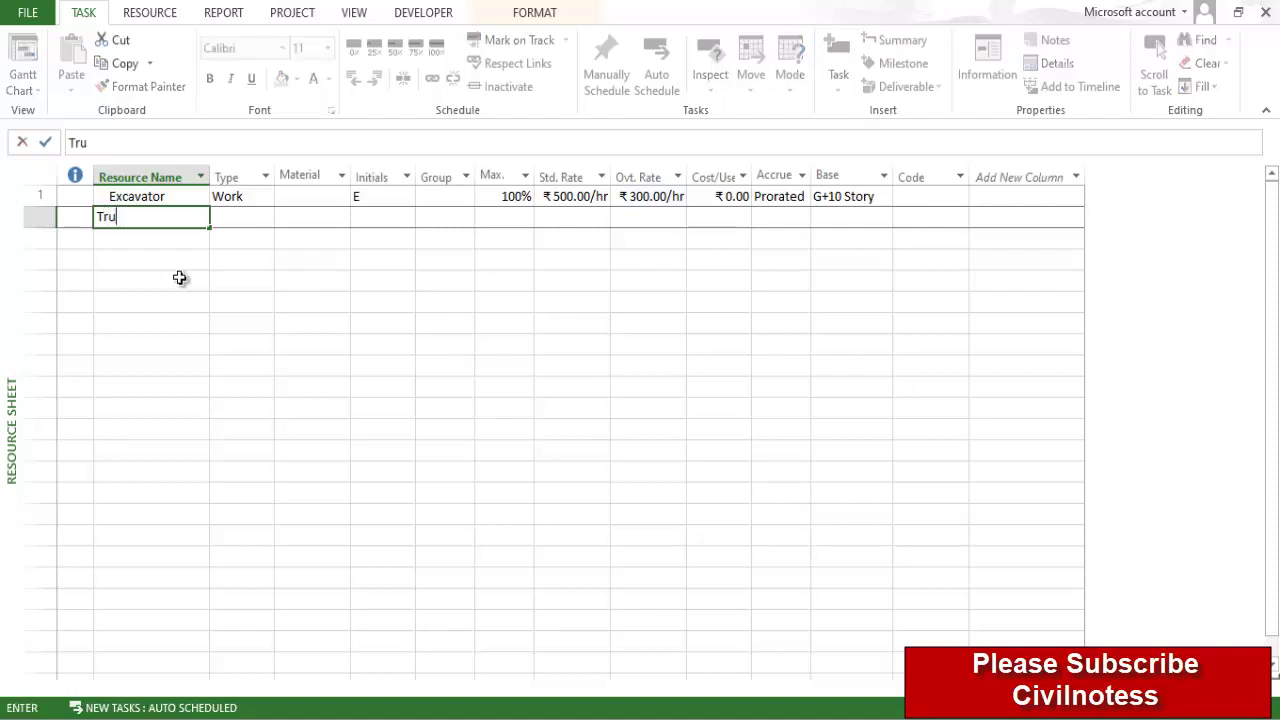
text(cks)
key(Tab)
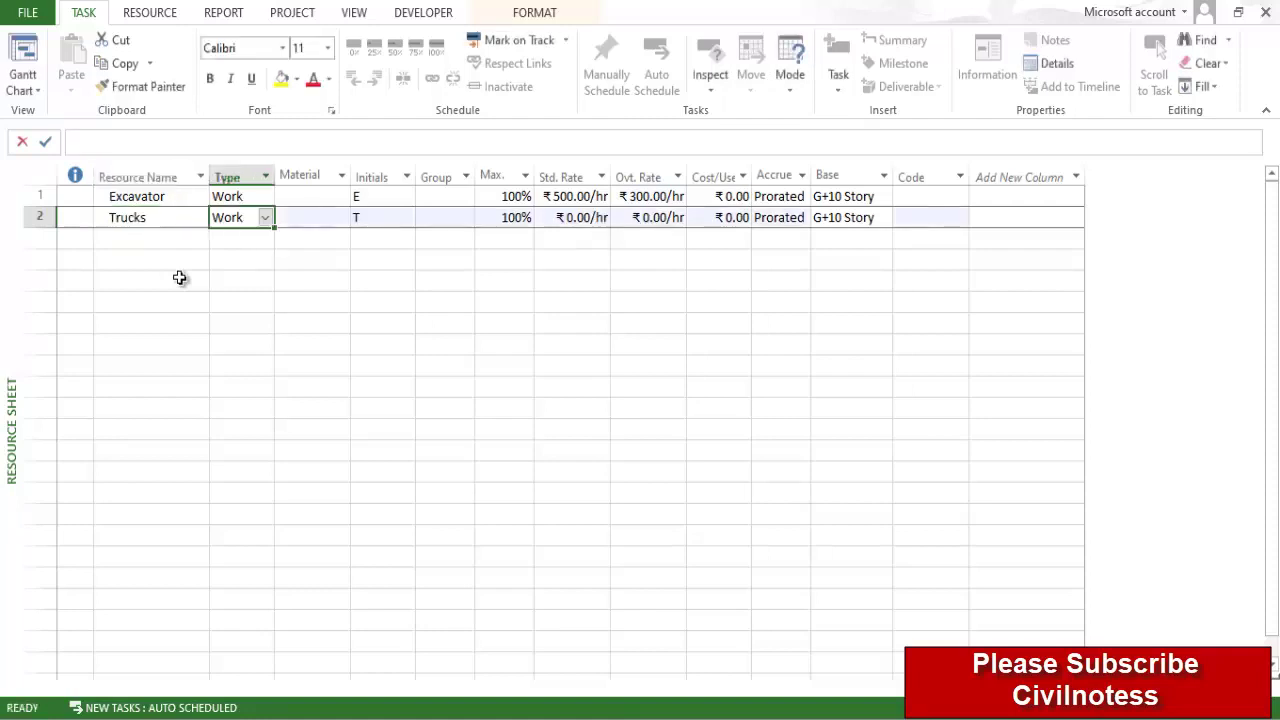
Set the Trucks resource's standard rate to ₹300 per hour
key(Tab)
key(Tab)
key(Tab)
key(Tab)
key(Tab)
text(3)
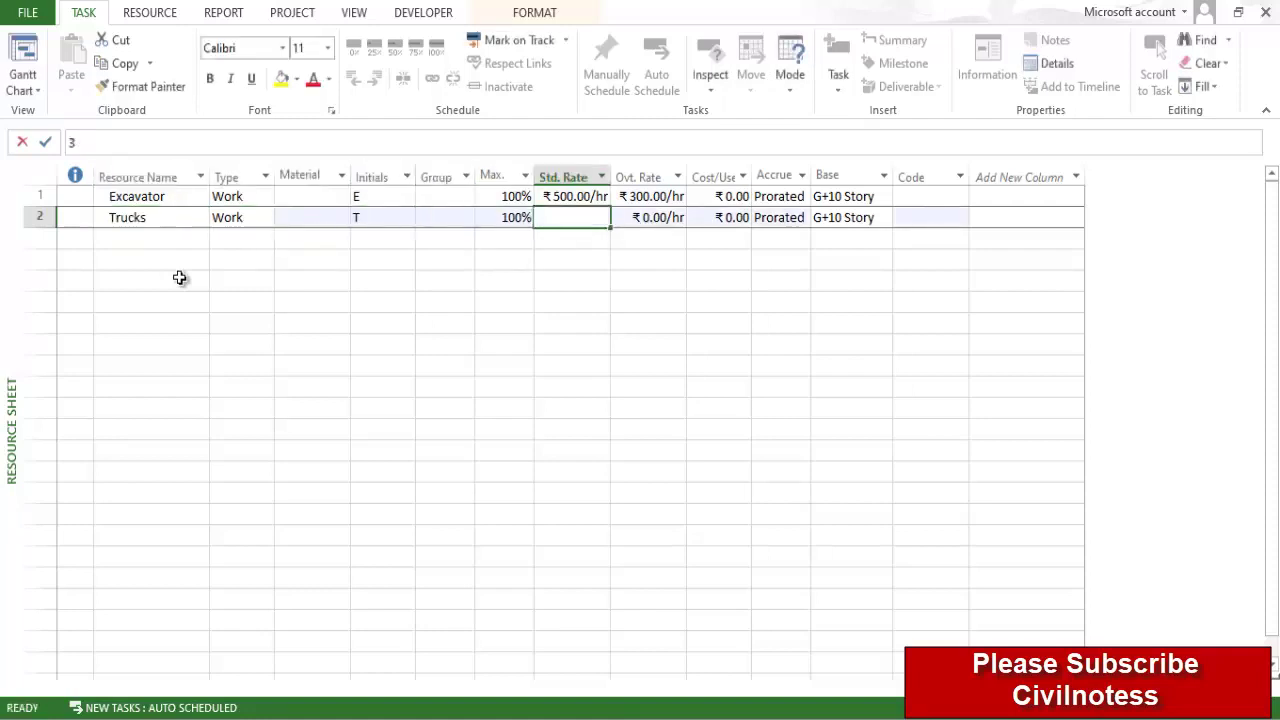
text(00)
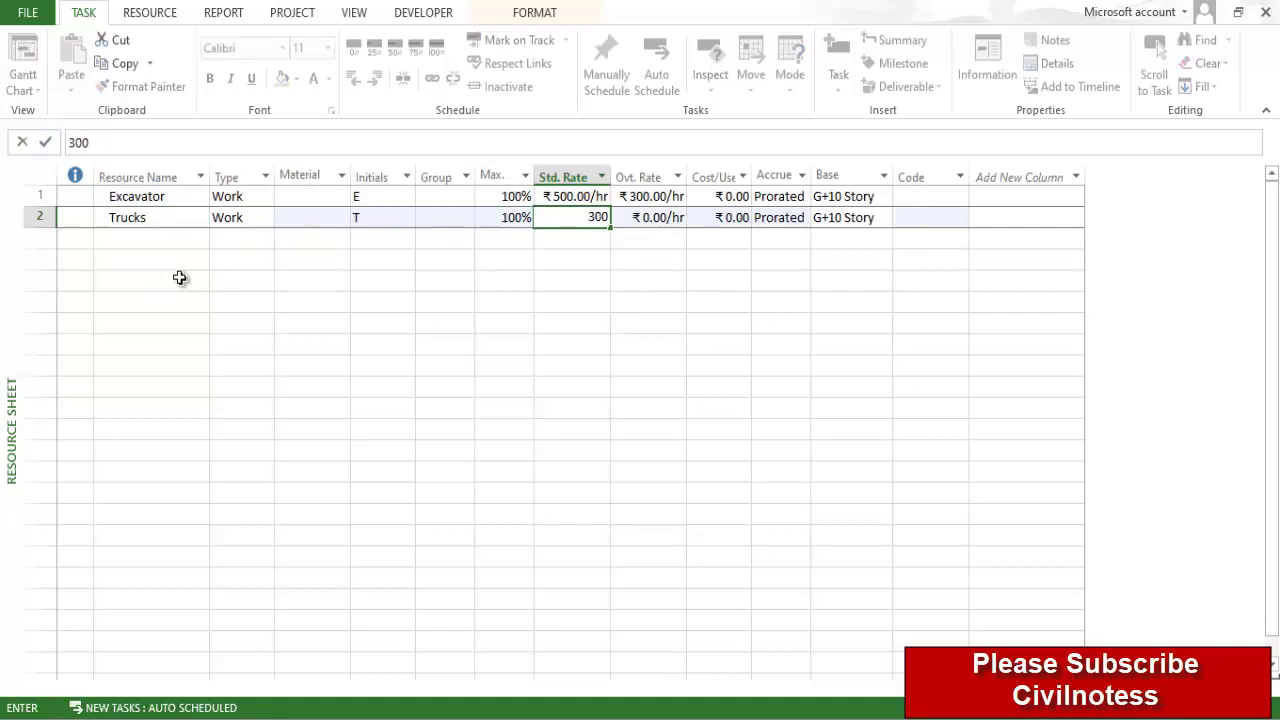
key(Tab)
Set the Trucks resource's overtime rate to ₹200 per hour
key(Tab)
key(shift+Tab)
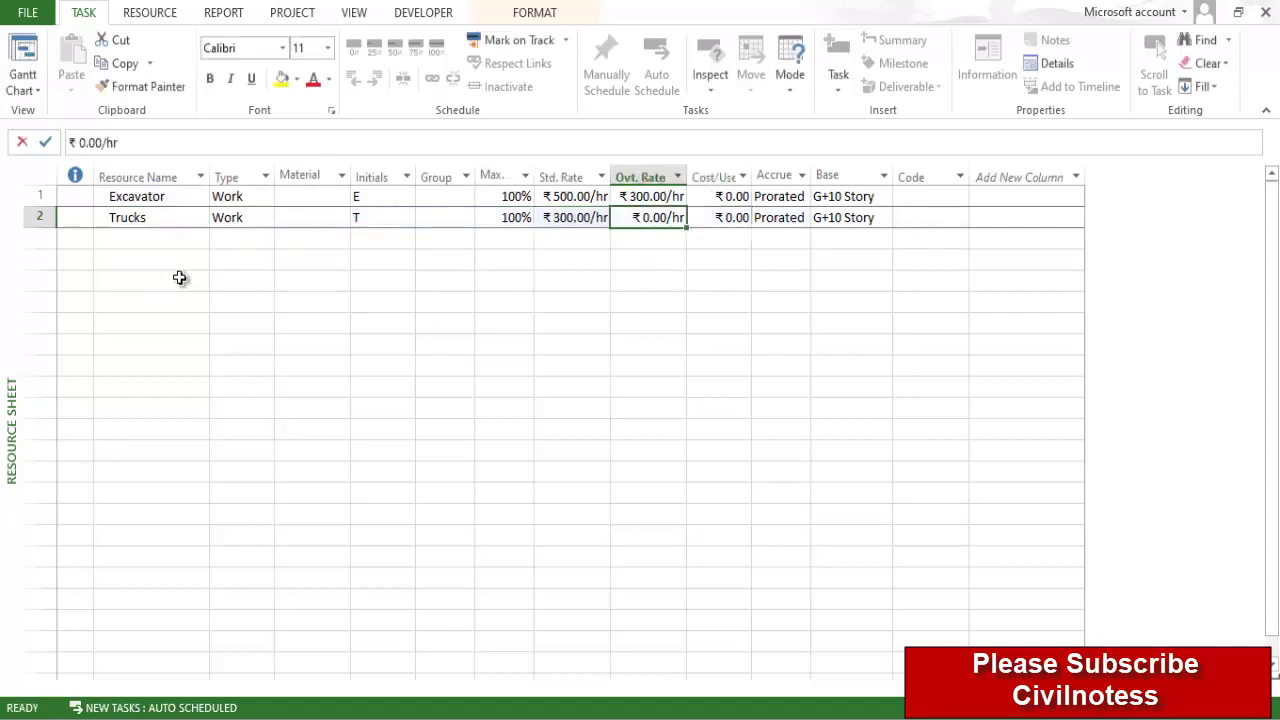
text(200)
key(Escape)
key(Tab)
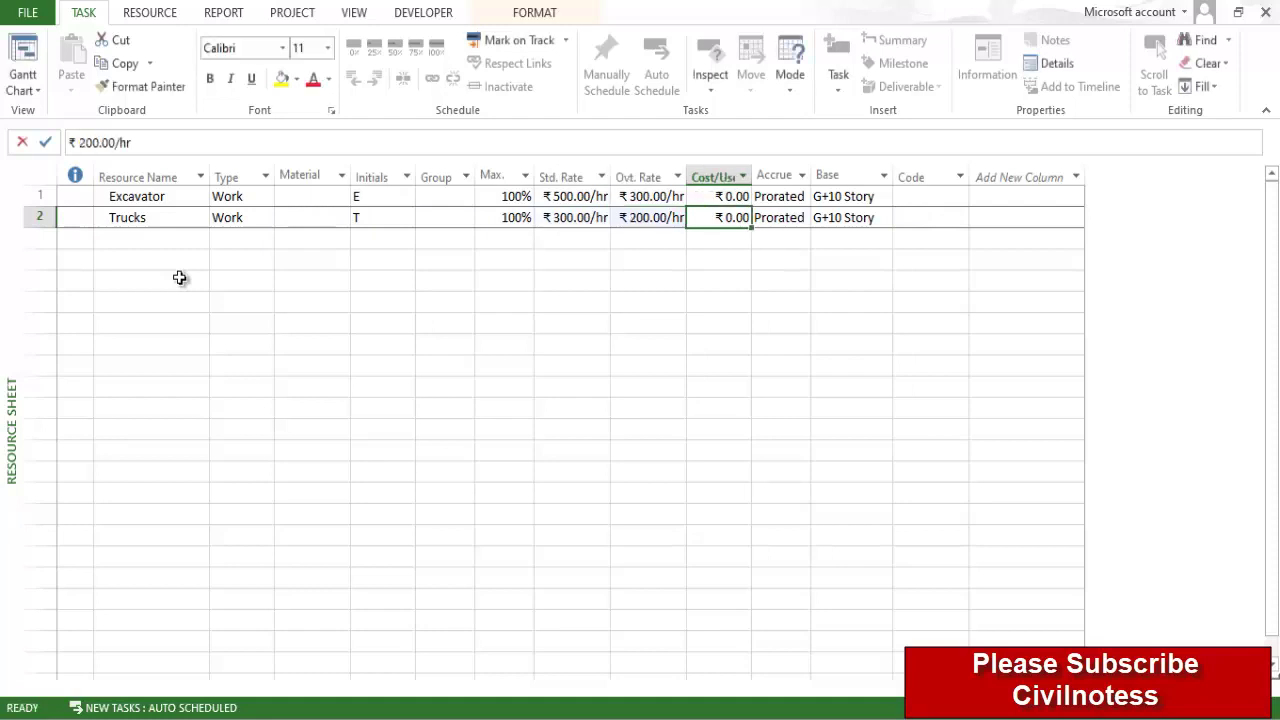
Add a resource named Mason in the row below Trucks
key(shift+Tab)
key(shift+Tab)
key(shift+Tab)
key(shift+Tab)
key(shift+Tab)
key(shift+Tab)
key(shift+Tab)
key(shift+Tab)
key(Down)
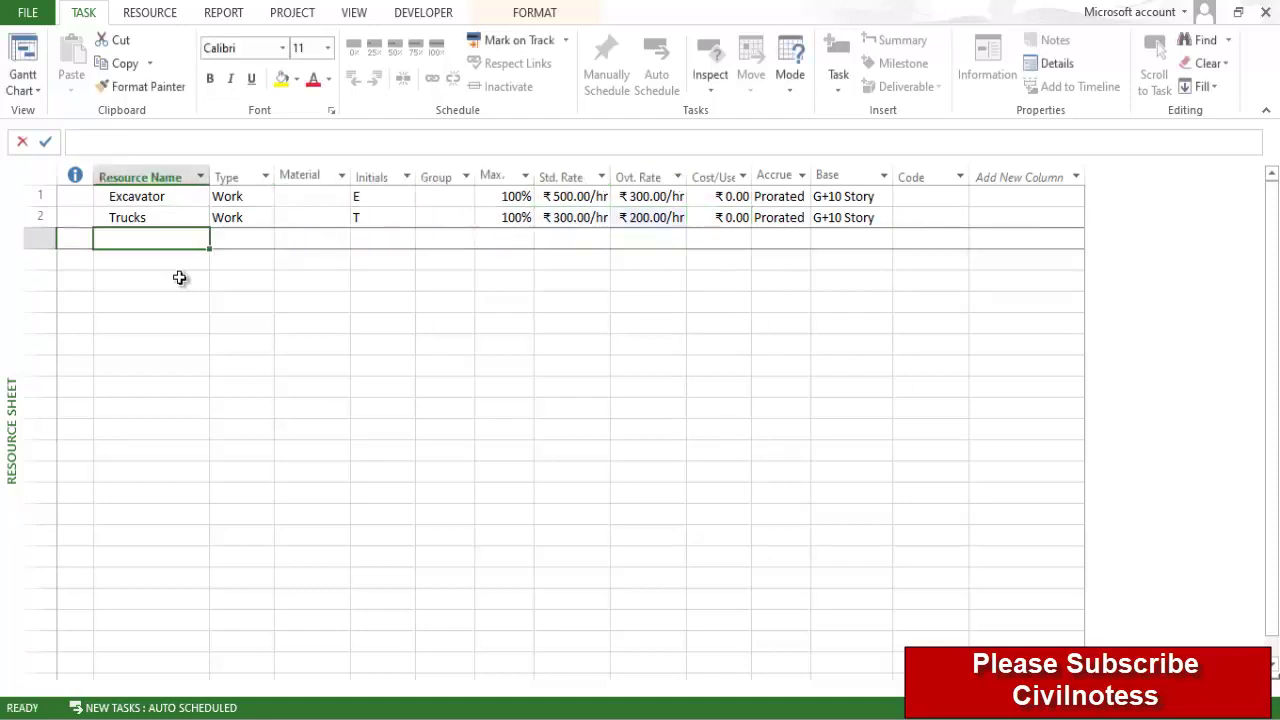
text(Mason)
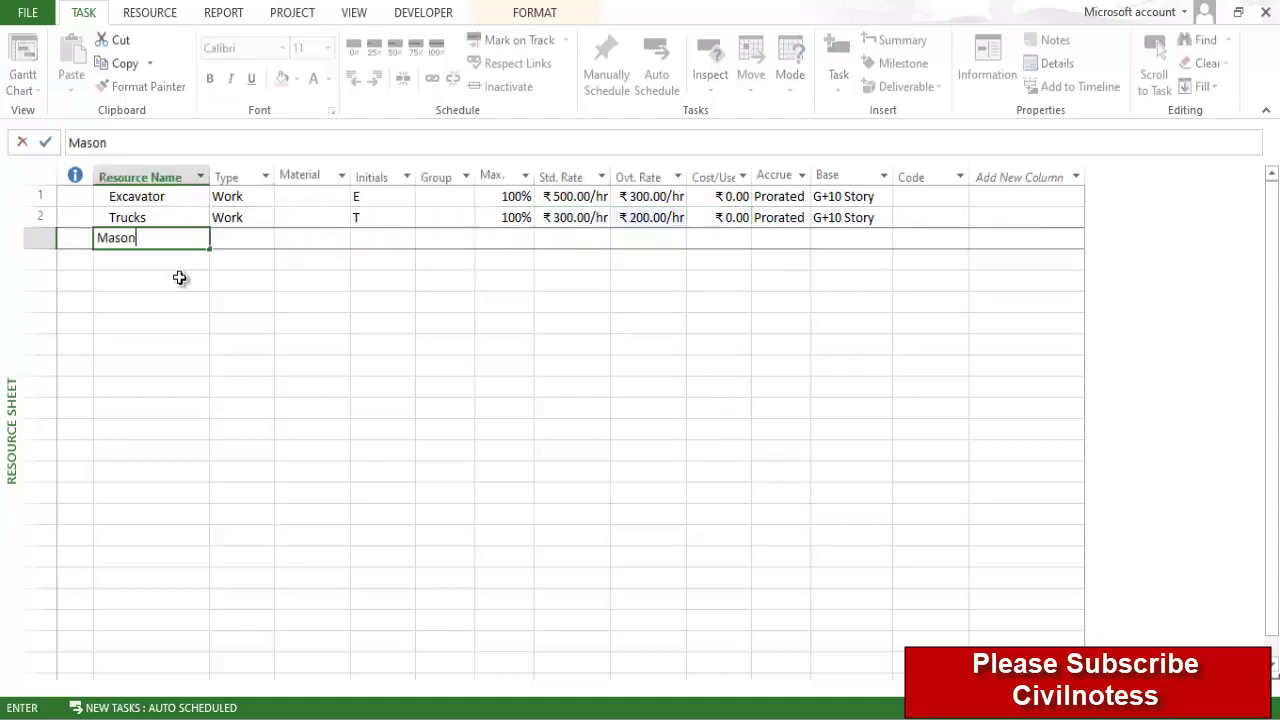
key(Tab)
key(Tab)
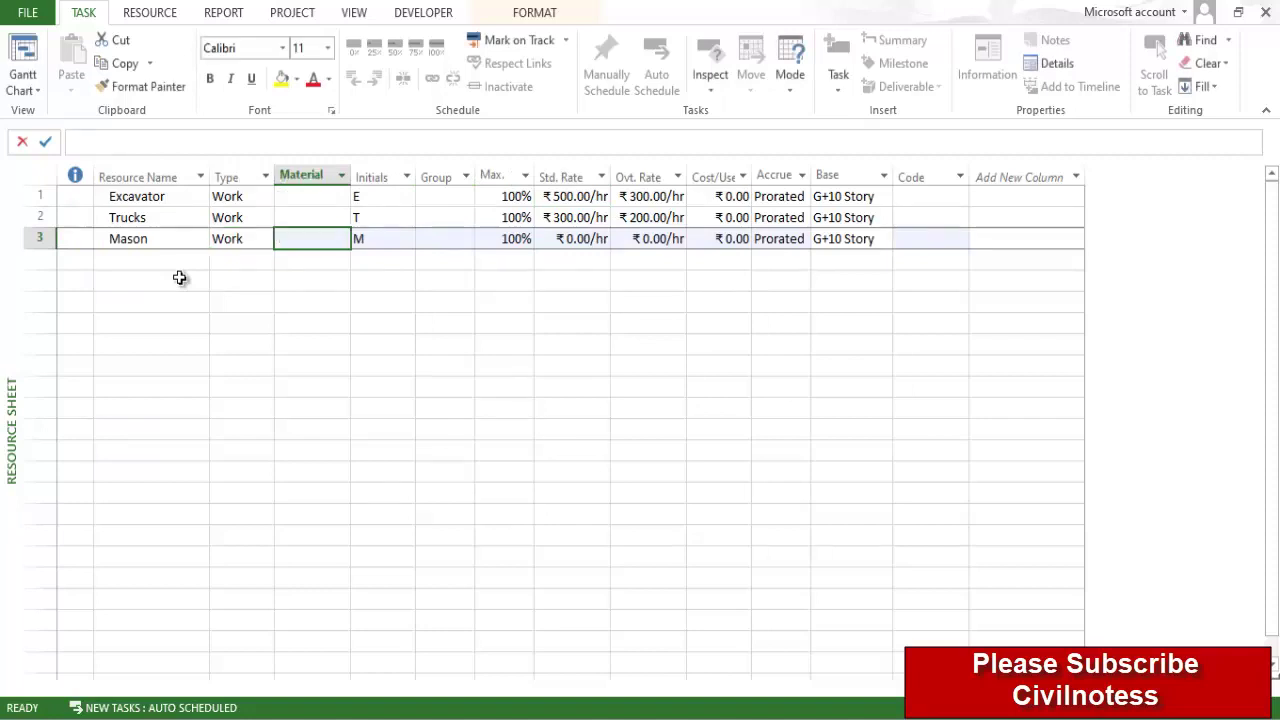
key(shift+Tab)
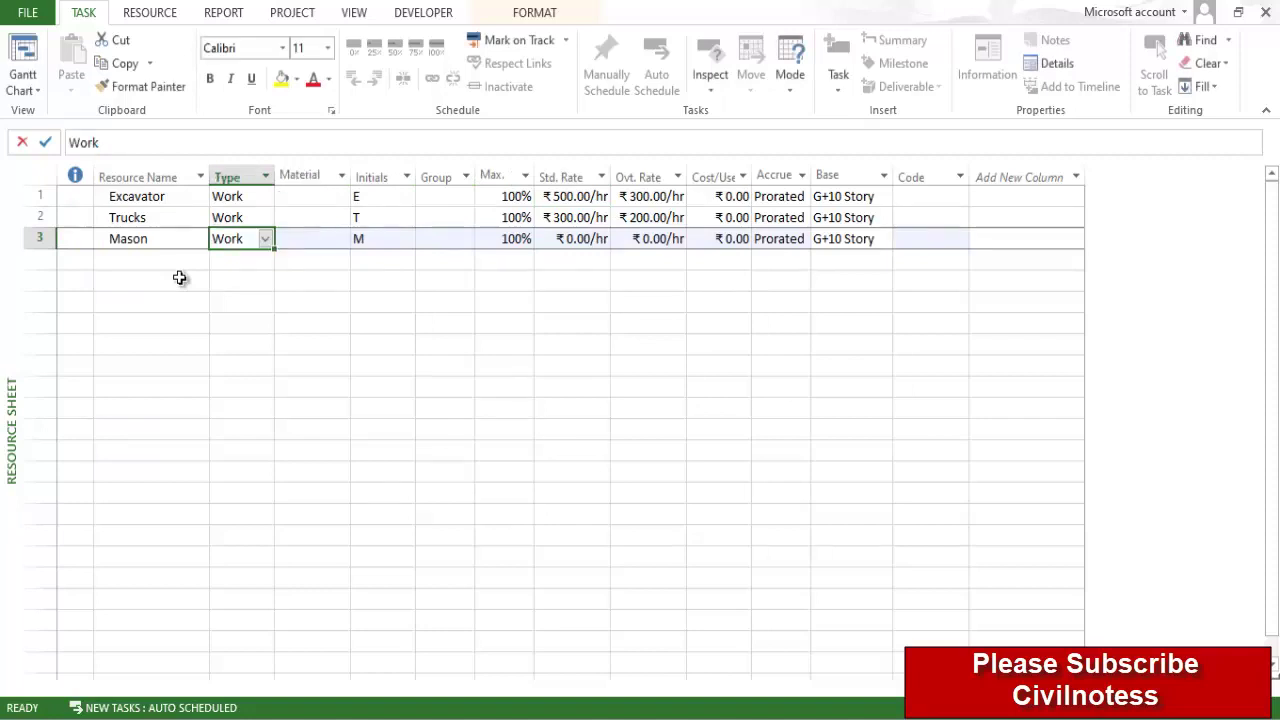
Set the Mason resource's standard and overtime rates to ₹200 per hour each
key(Tab)
key(Tab)
key(Tab)
key(Tab)
key(Tab)
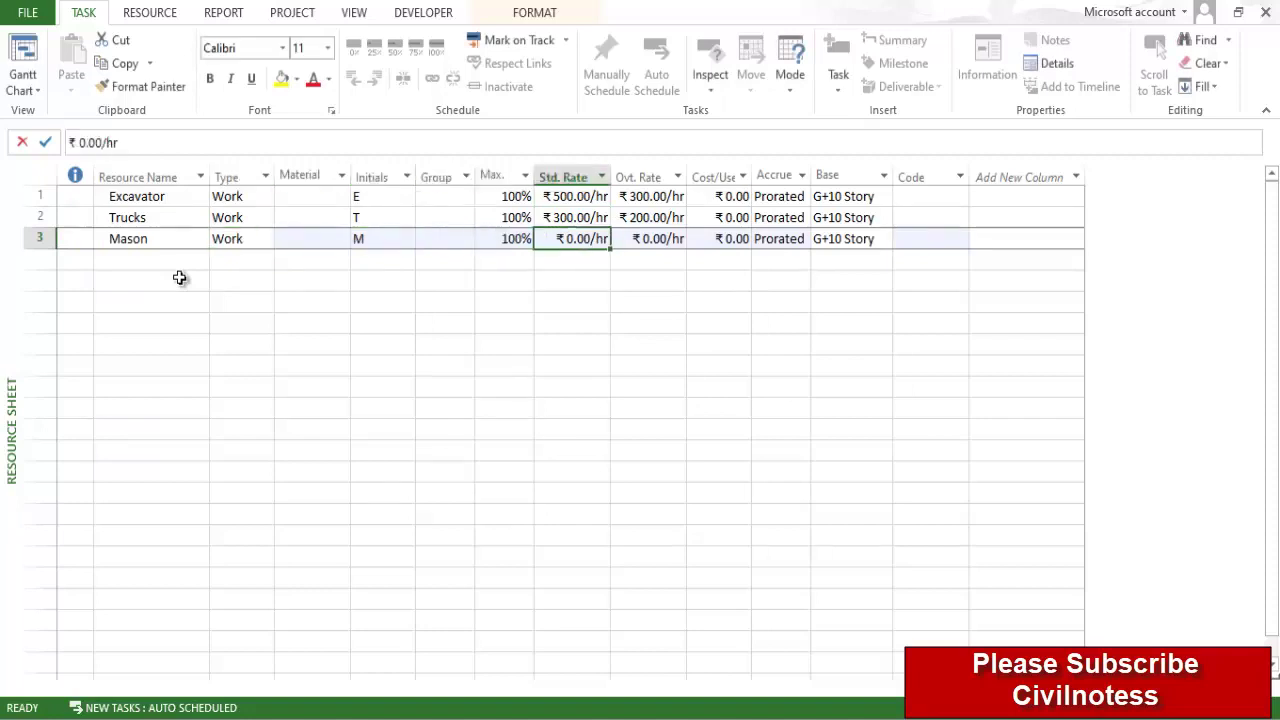
text(1)
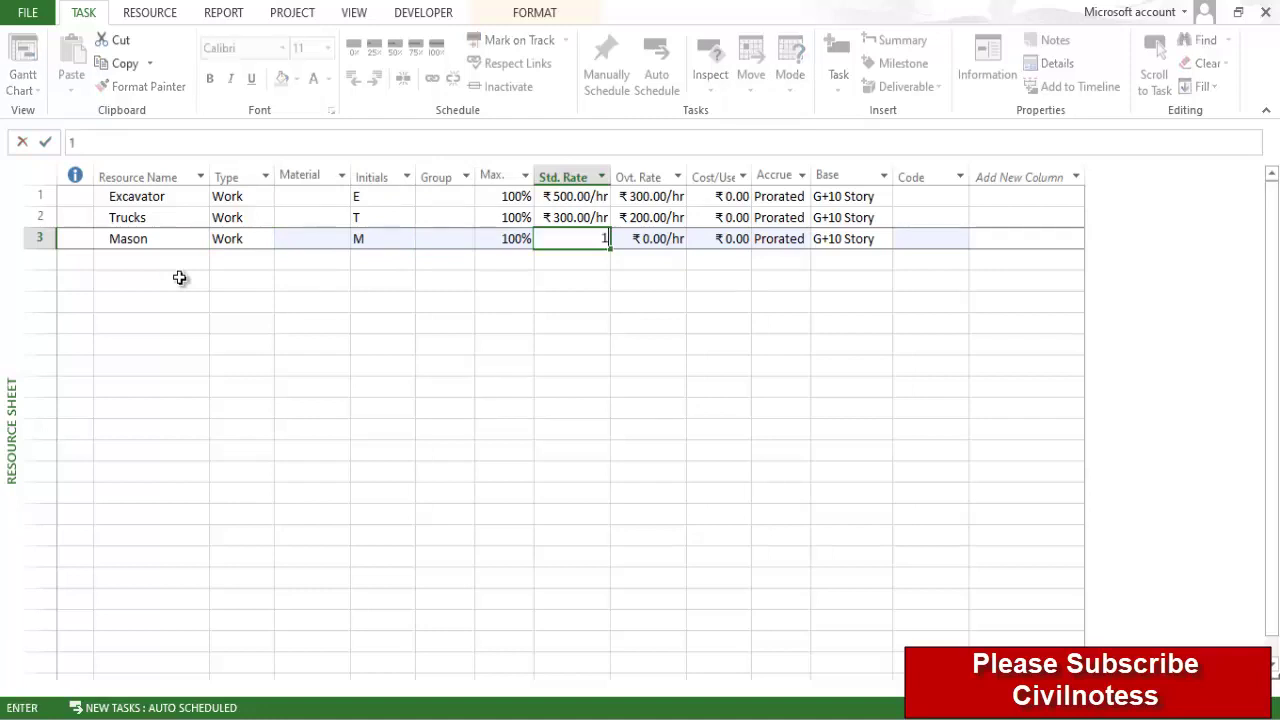
text(00)
key(Tab)
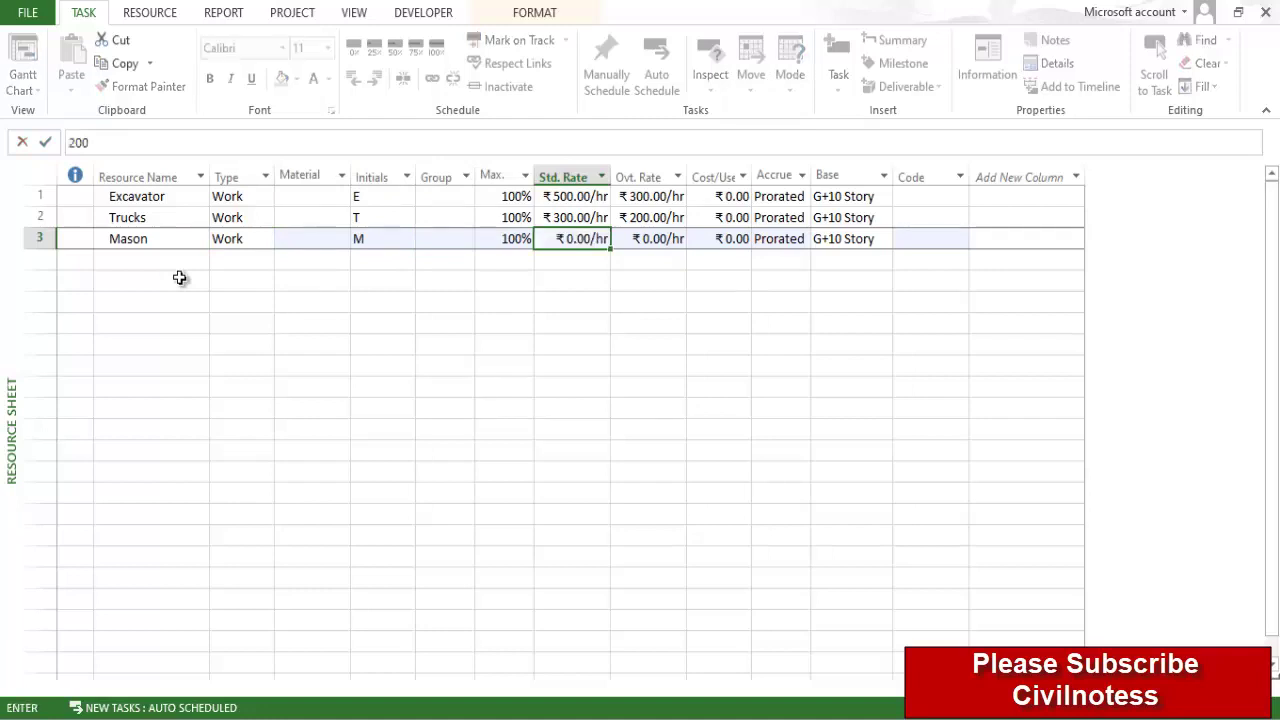
text(2000)
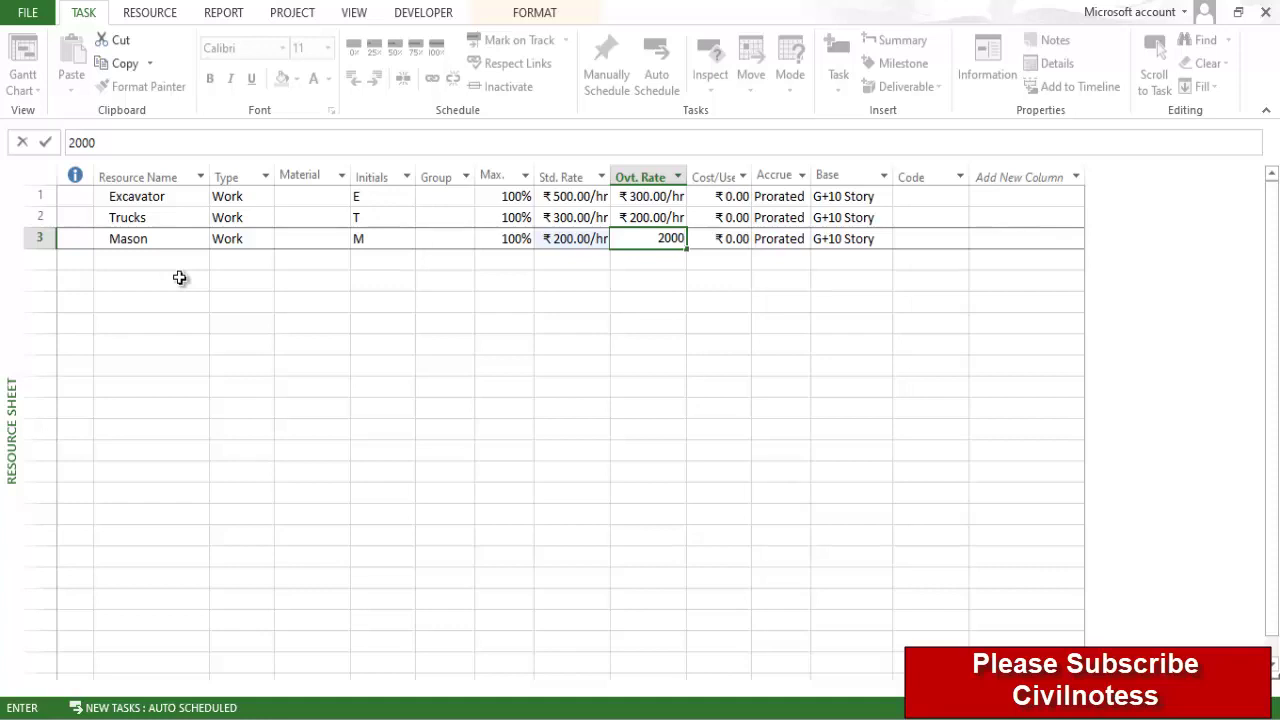
key(Return)
Select the empty resource name cell below Mason, and bring up the labour rows of the Rate analysis for Brickwork page in the browser
key(Left)
key(Left)
key(Left)
key(Left)
key(Left)
key(Left)
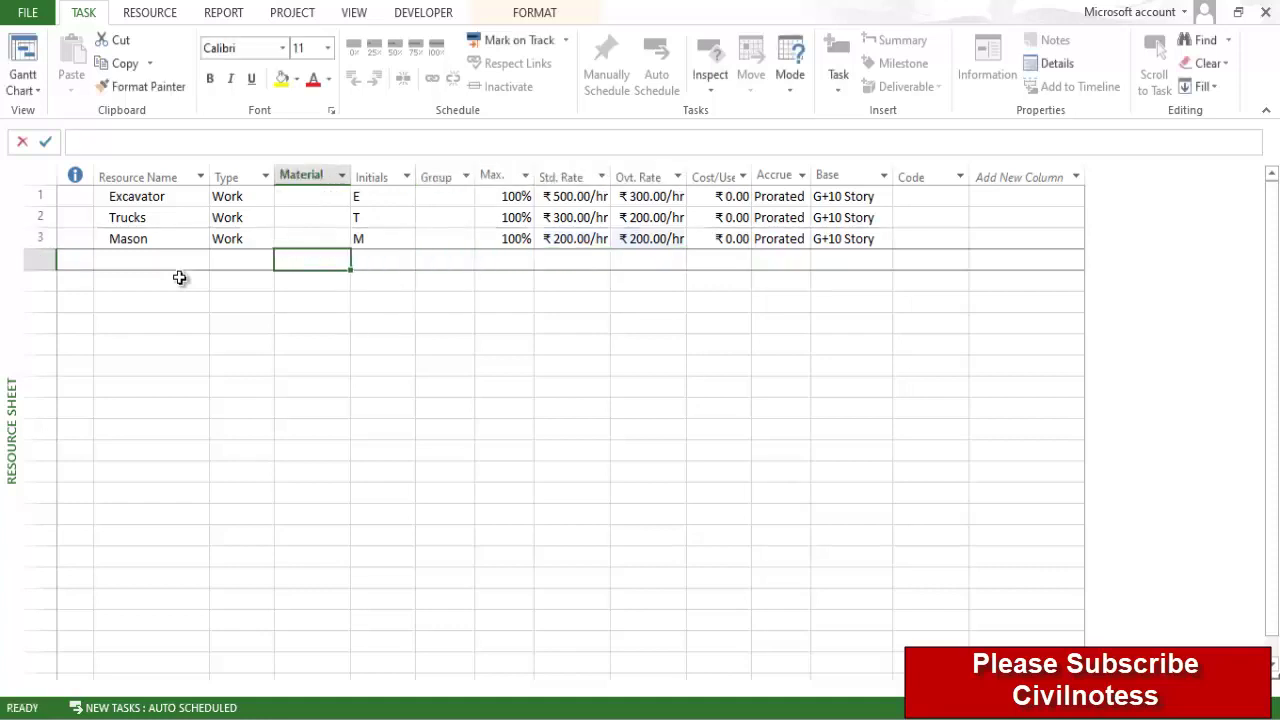
key(Left)
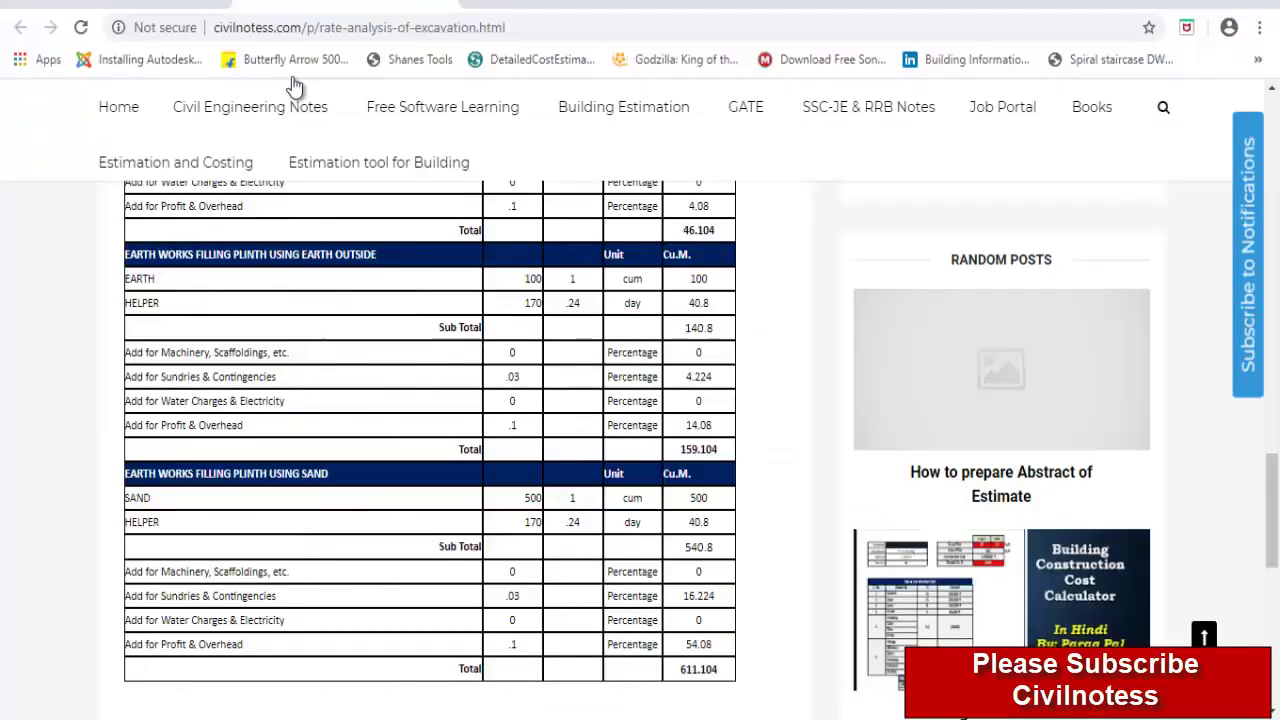
scroll(863, 470, up, 5)
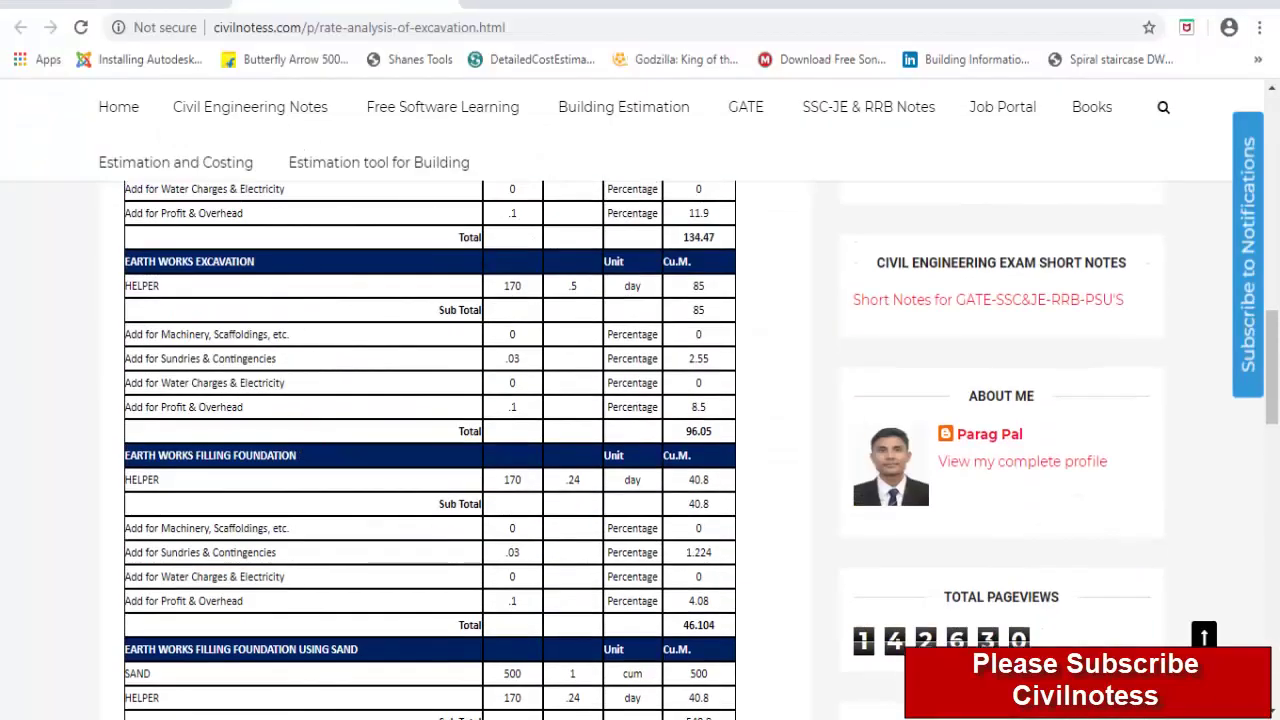
click(450, 5)
click(190, 442)
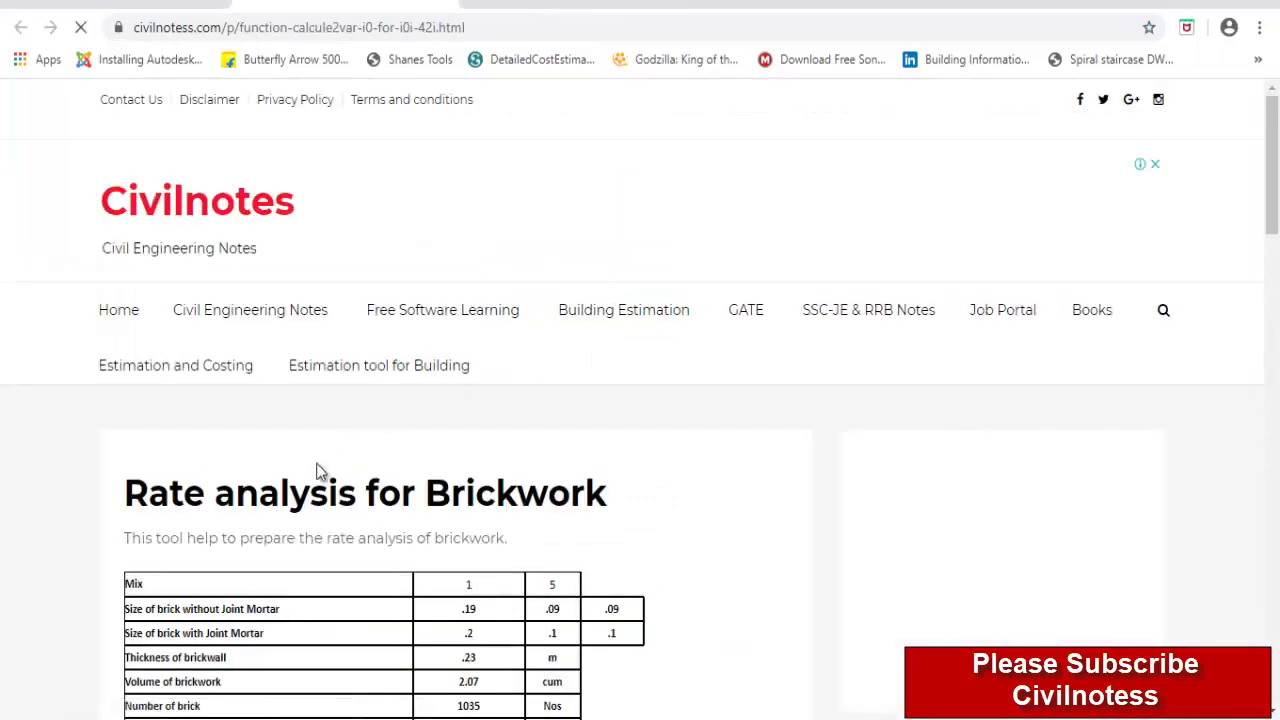
scroll(314, 471, down, 2)
scroll(250, 474, down, 6)
scroll(217, 486, up, 1)
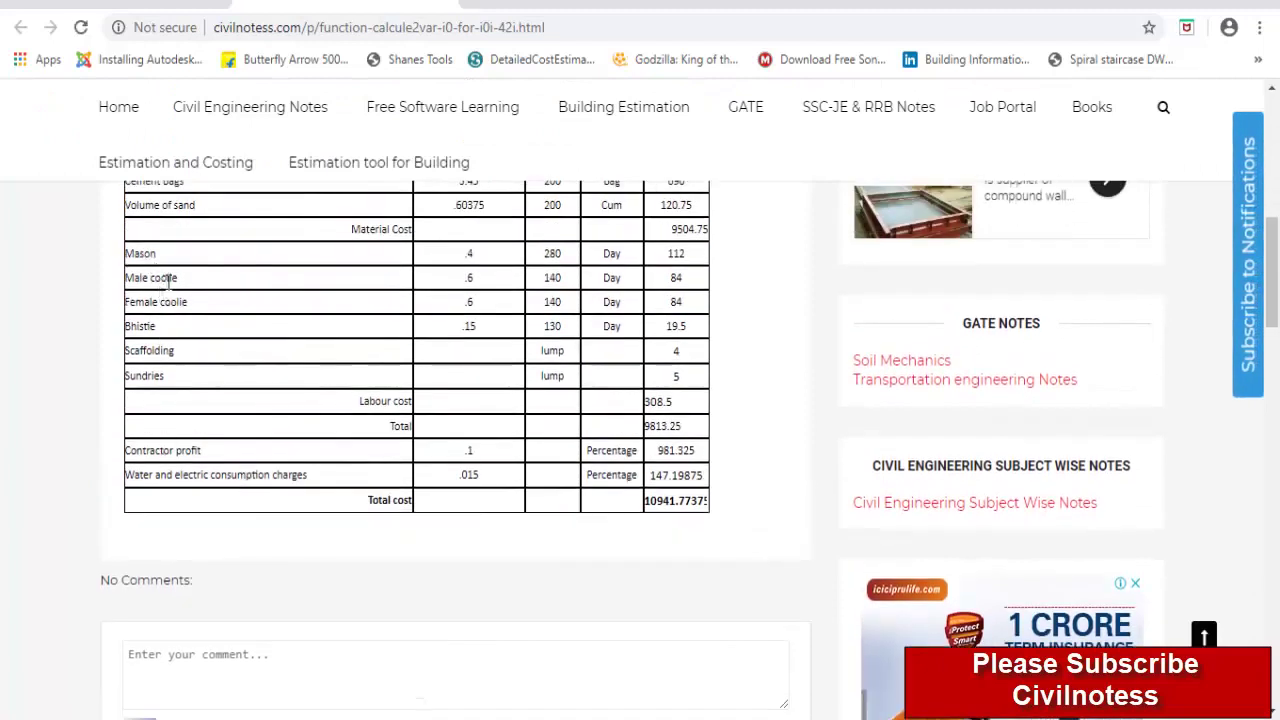
Copy "Male coolie" from the brickwork rate table and paste it into the Microsoft Project resource sheet as a new resource below Mason
drag(181, 279, 127, 284)
key(ctrl+c)
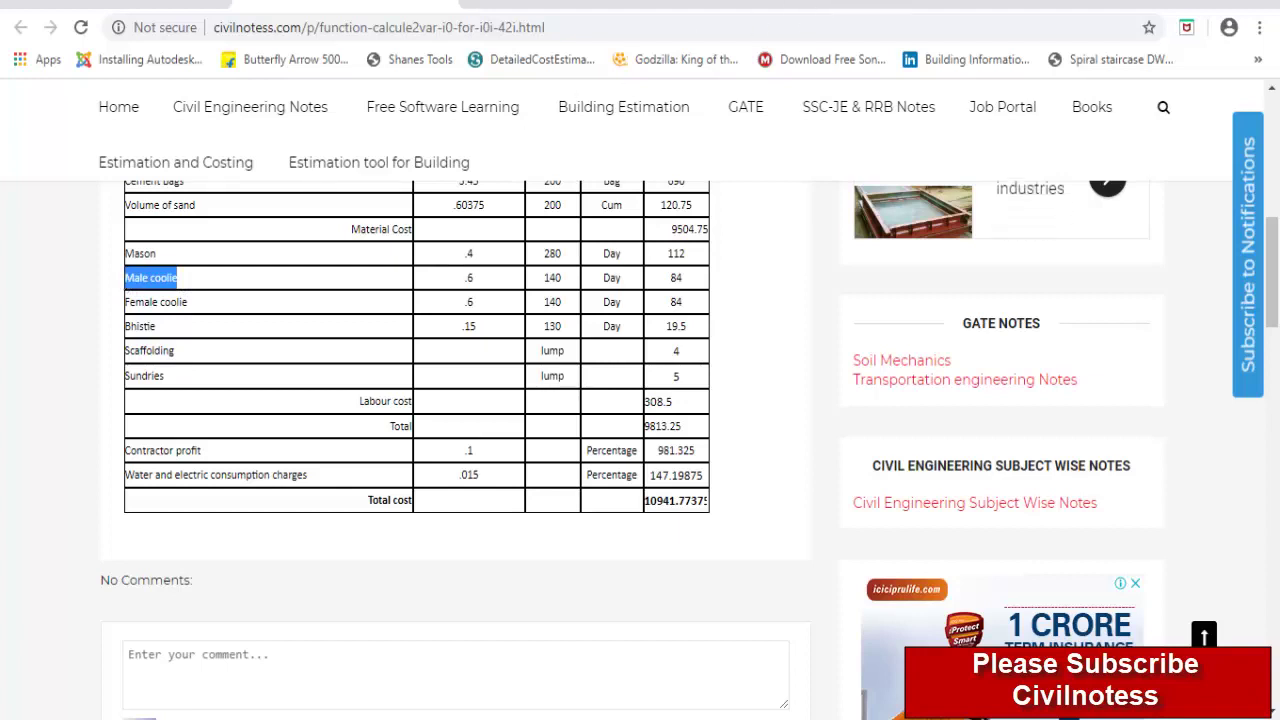
key(alt+Tab)
key(ctrl+v)
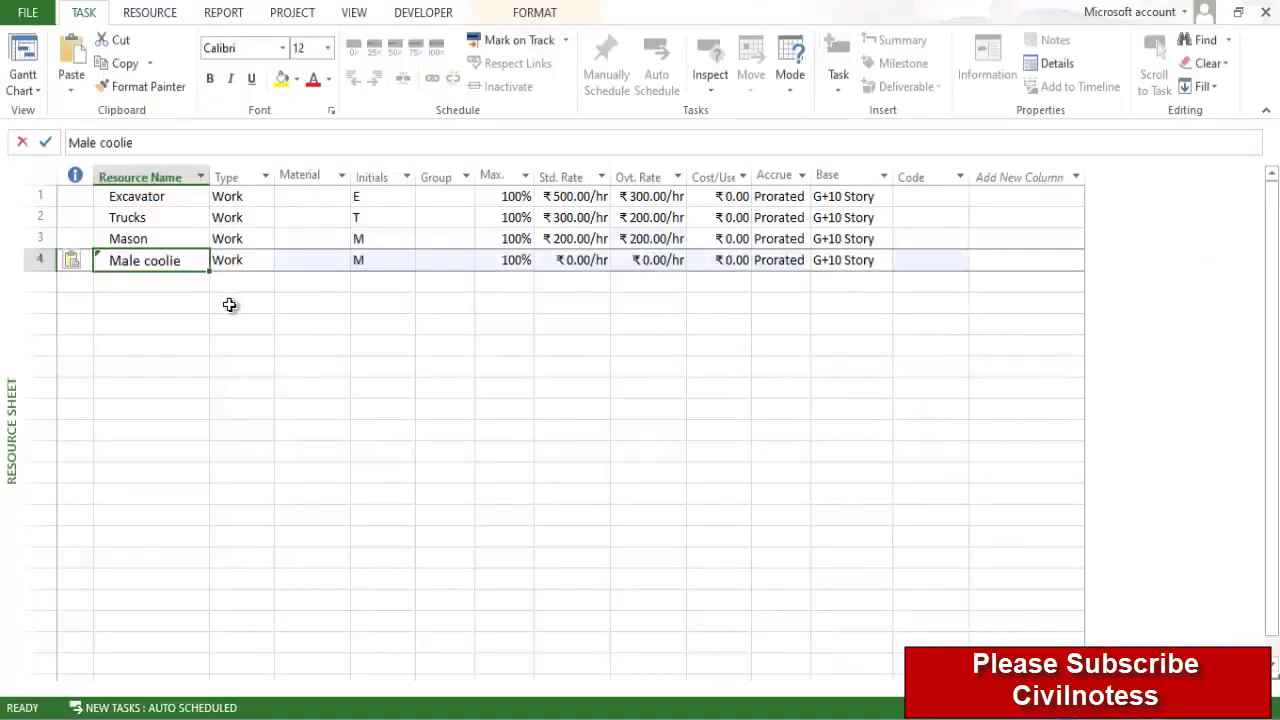
click(230, 305)
Set the Male coolie resource's standard and overtime rates to ₹250 per hour each
click(578, 259)
text(2)
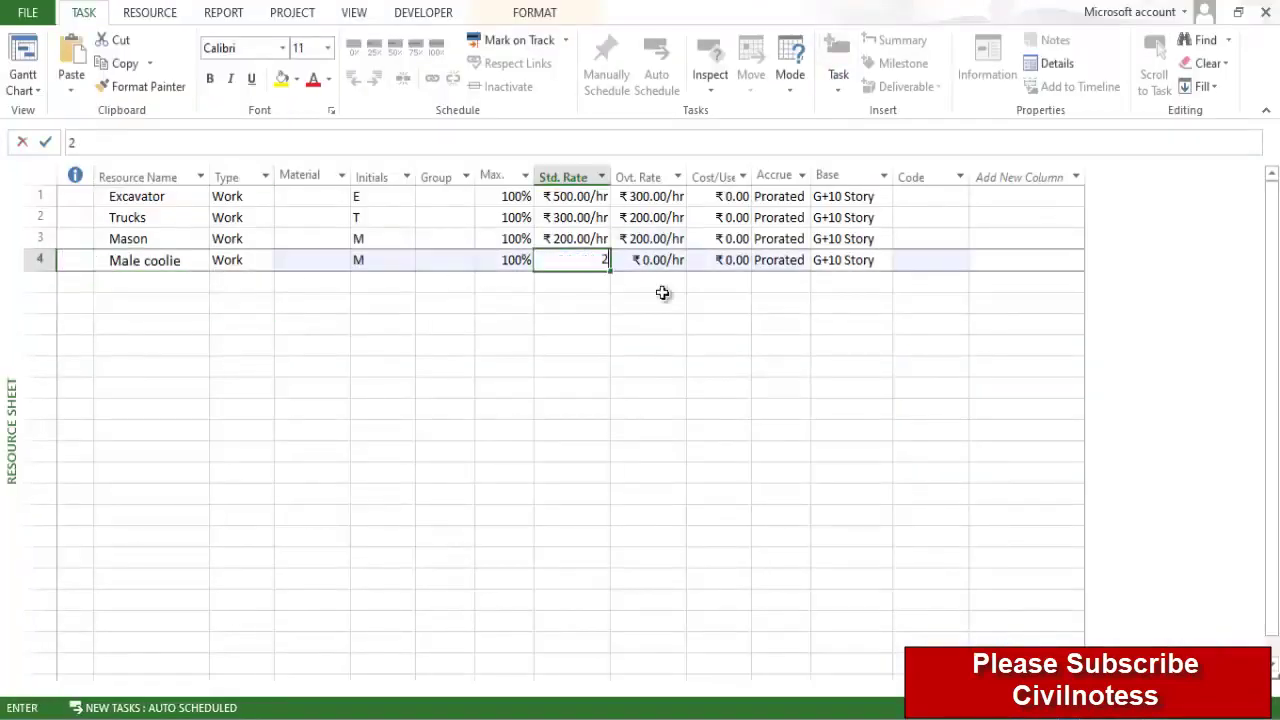
text(50)
key(Tab)
text(250)
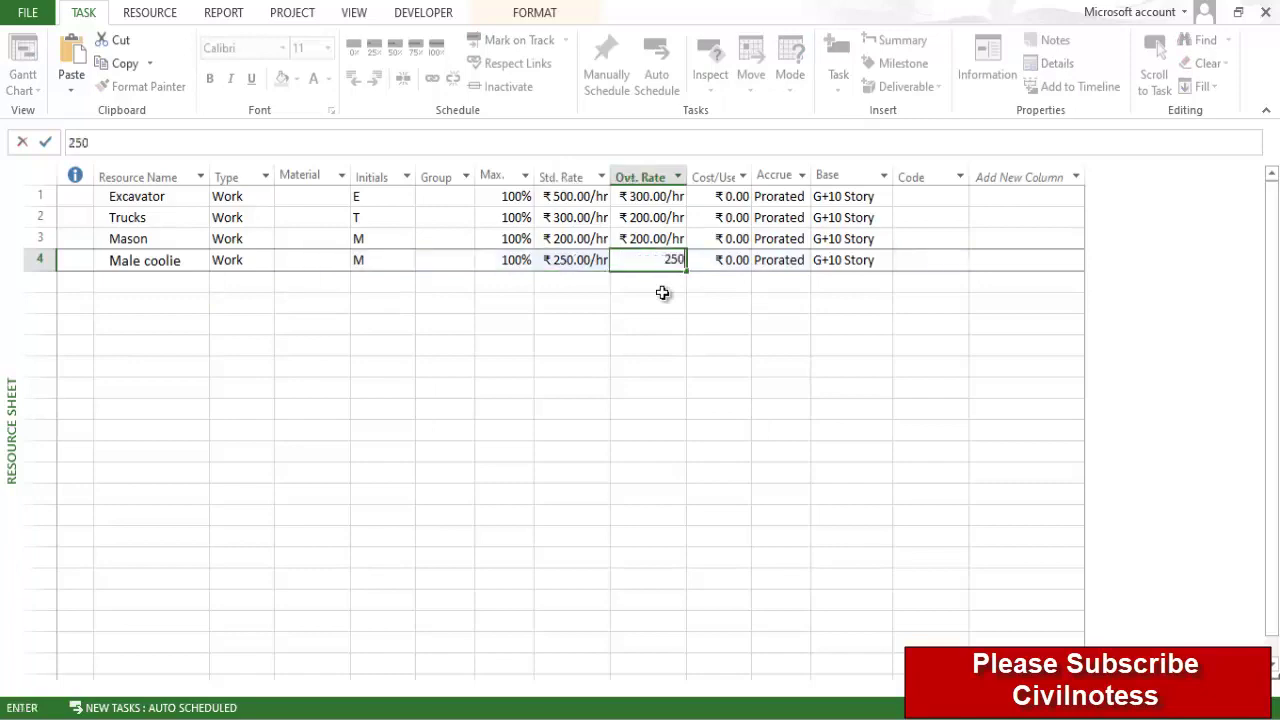
click(660, 288)
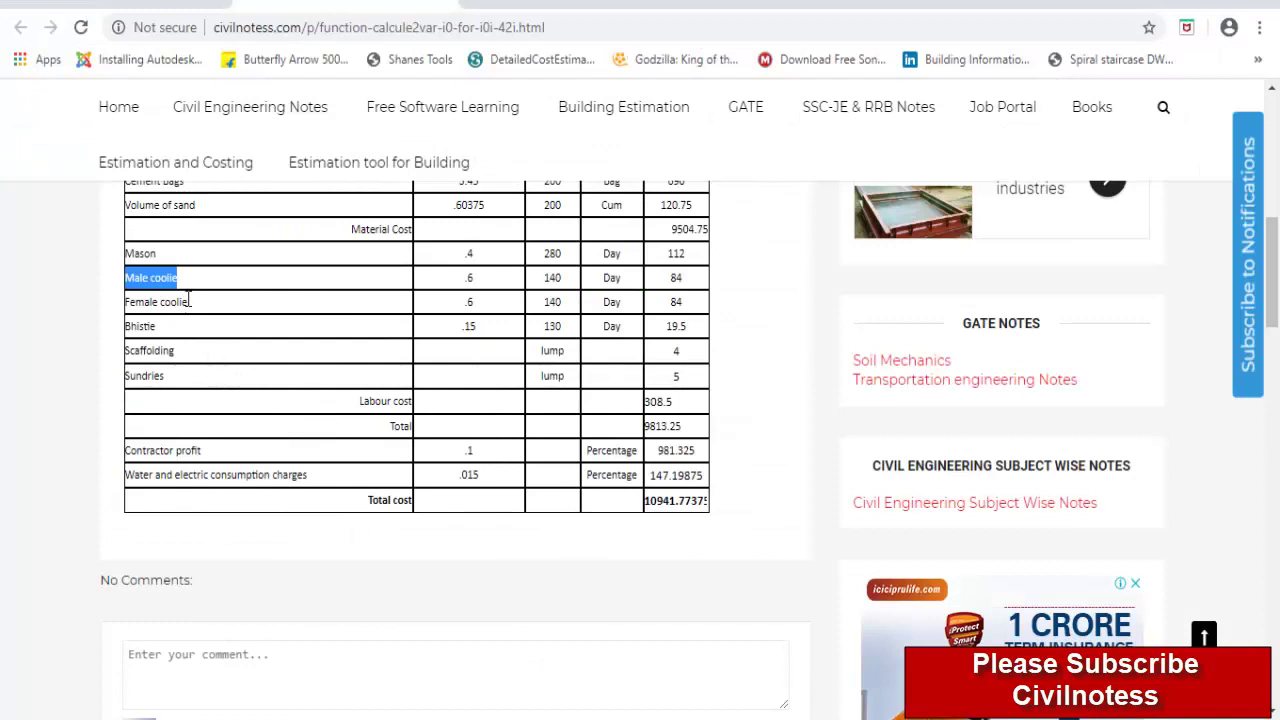
Copy "Female coolie" from the brickwork rate table and paste it into the resource sheet as a new resource below Male coolie
drag(188, 301, 124, 301)
key(ctrl+c)
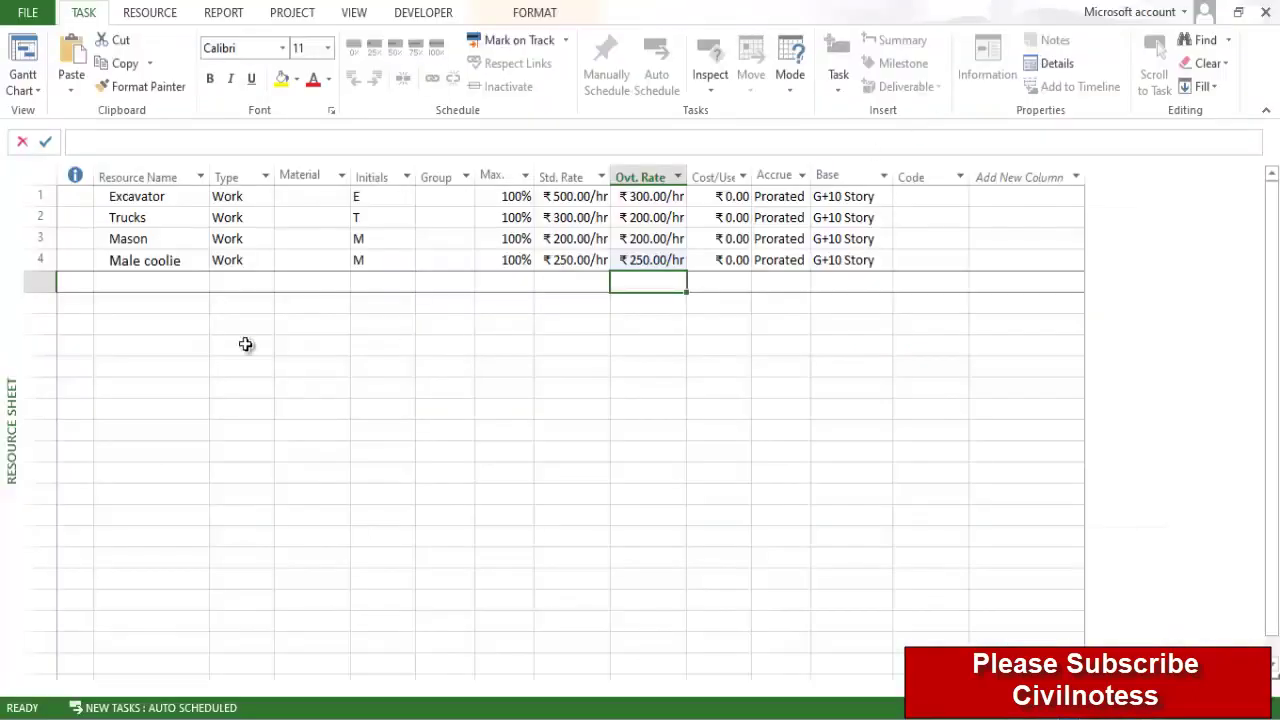
click(176, 281)
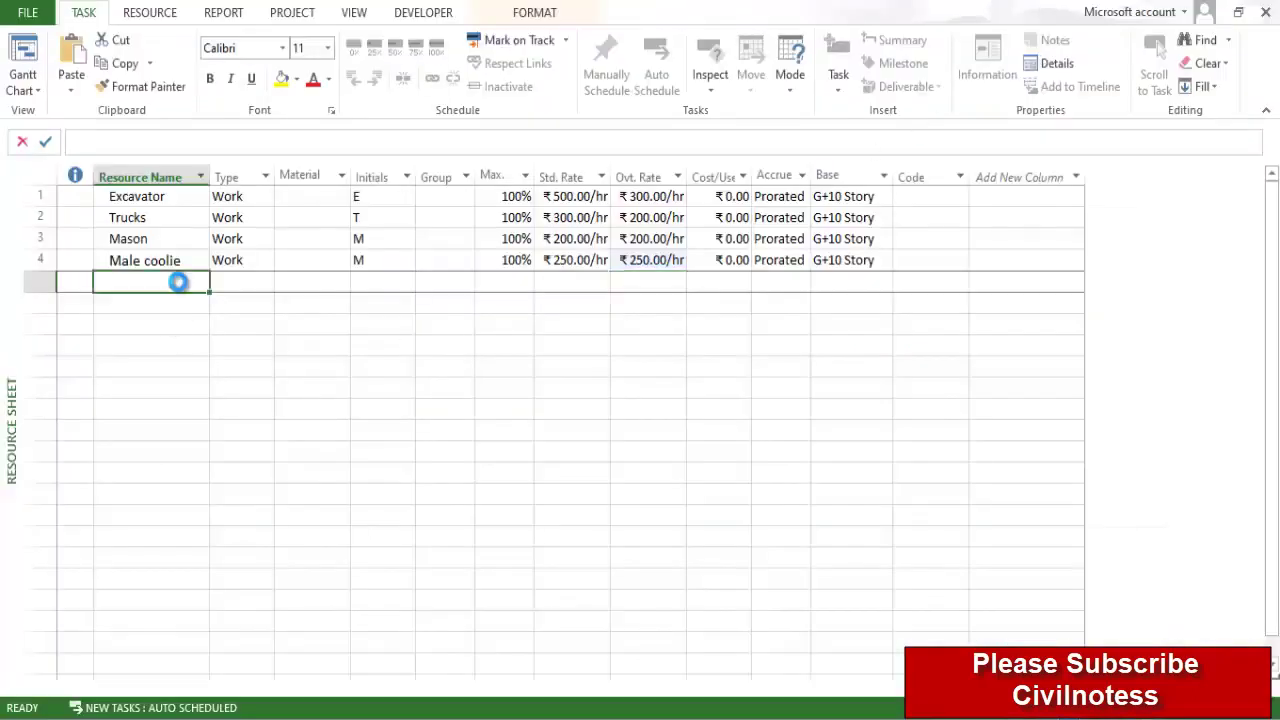
key(ctrl+v)
click(254, 340)
Set the Female coolie resource's standard and overtime rates to ₹250 per hour each
click(578, 283)
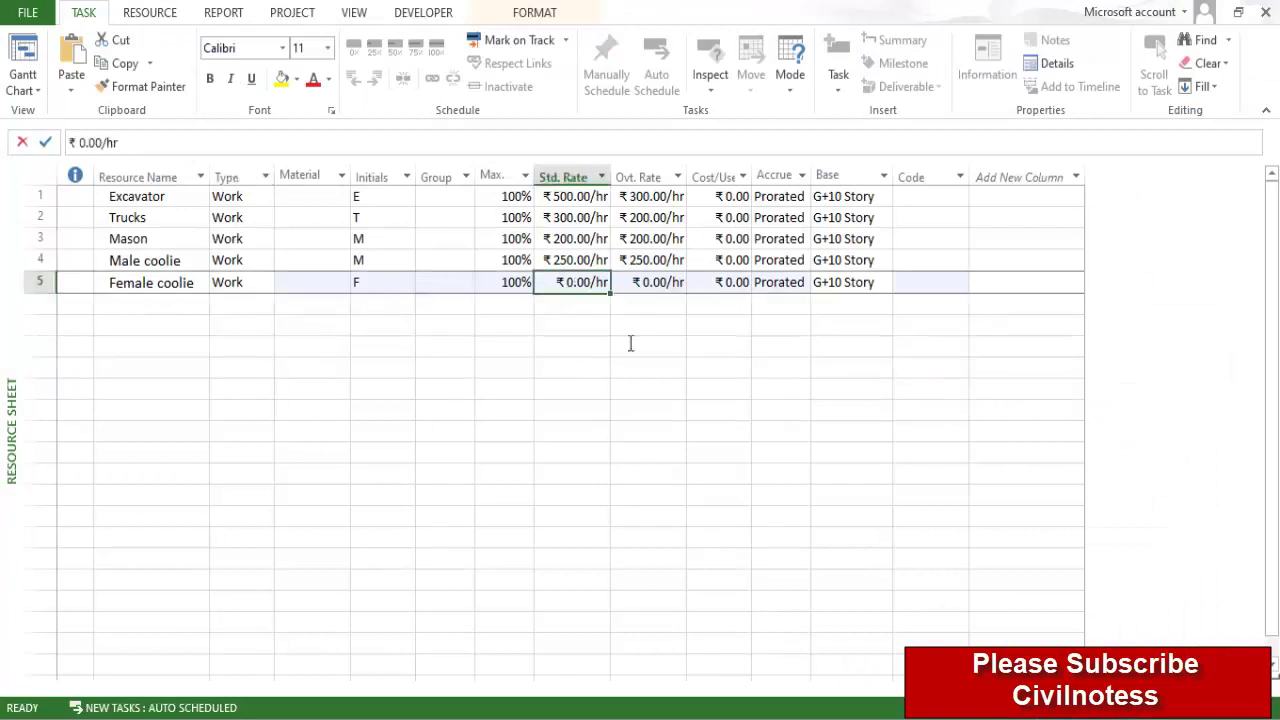
text(250)
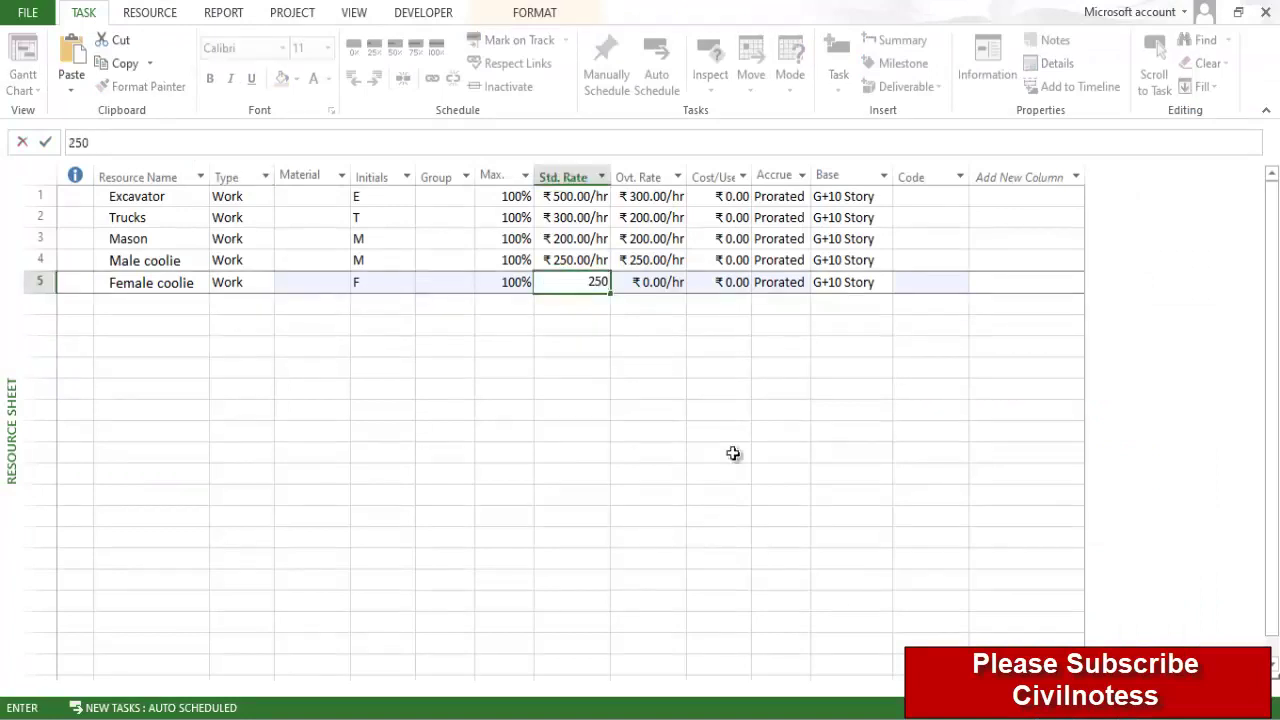
key(Tab)
text(25)
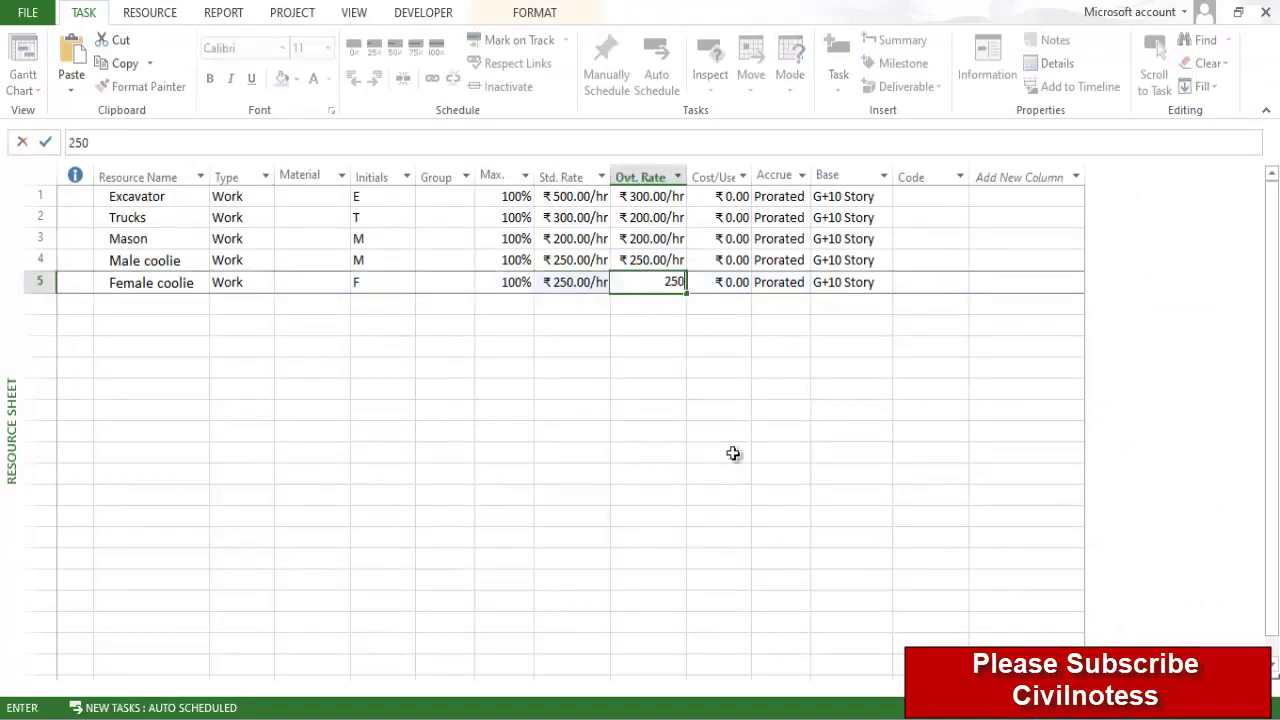
text(0)
click(650, 576)
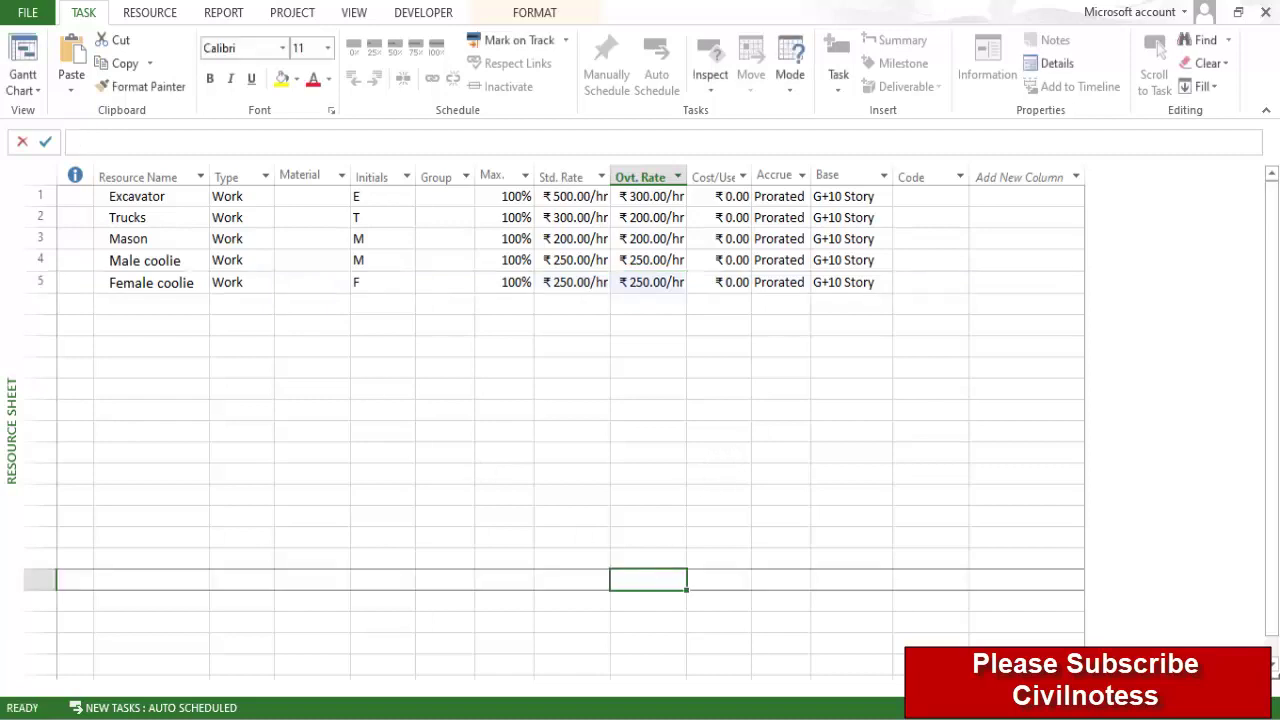
Copy "Bhistie" from the brickwork rate table in the browser and paste it into the resource sheet as a new resource below Female coolie
key(alt+Tab)
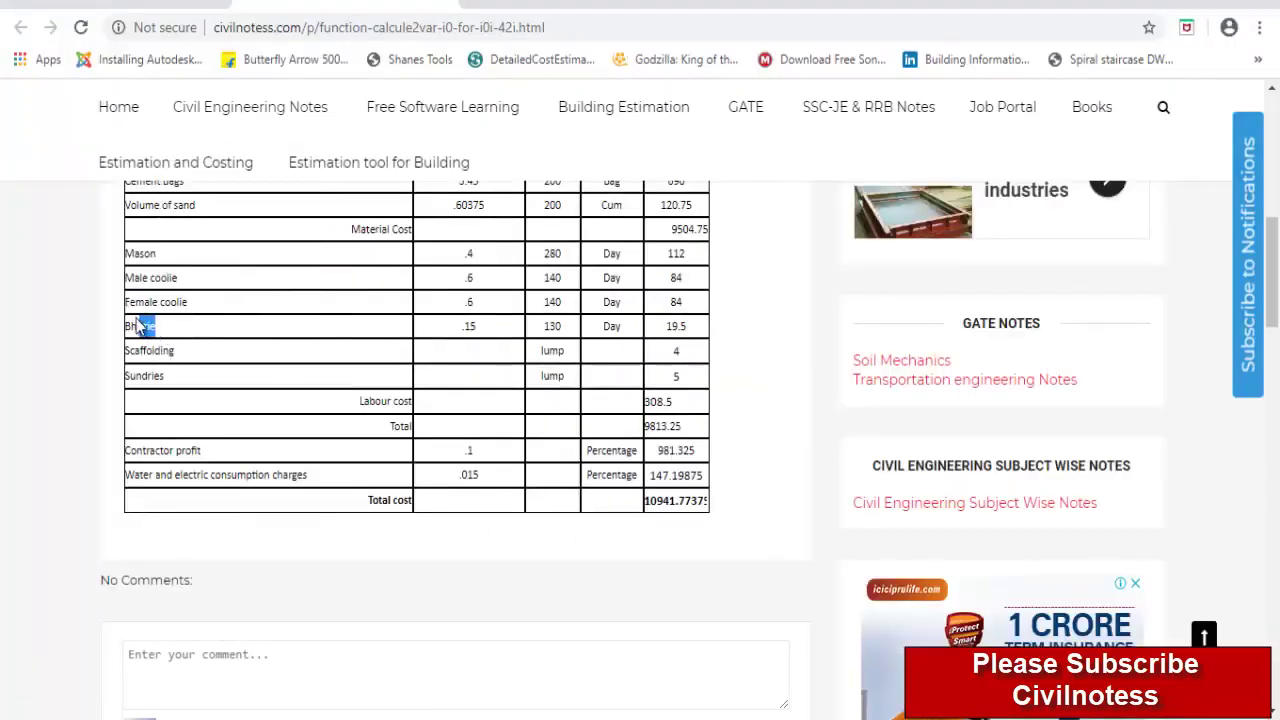
drag(140, 327, 130, 325)
key(ctrl+c)
key(alt+Tab)
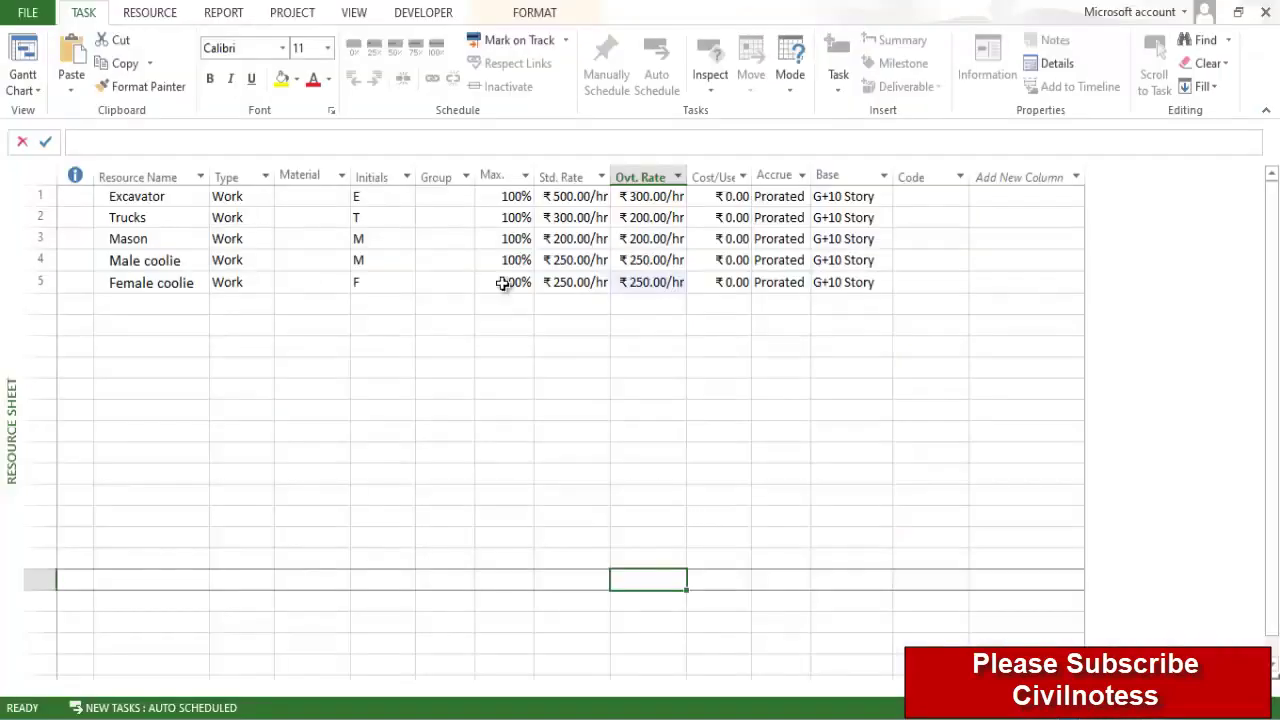
click(145, 302)
key(ctrl+v)
click(323, 354)
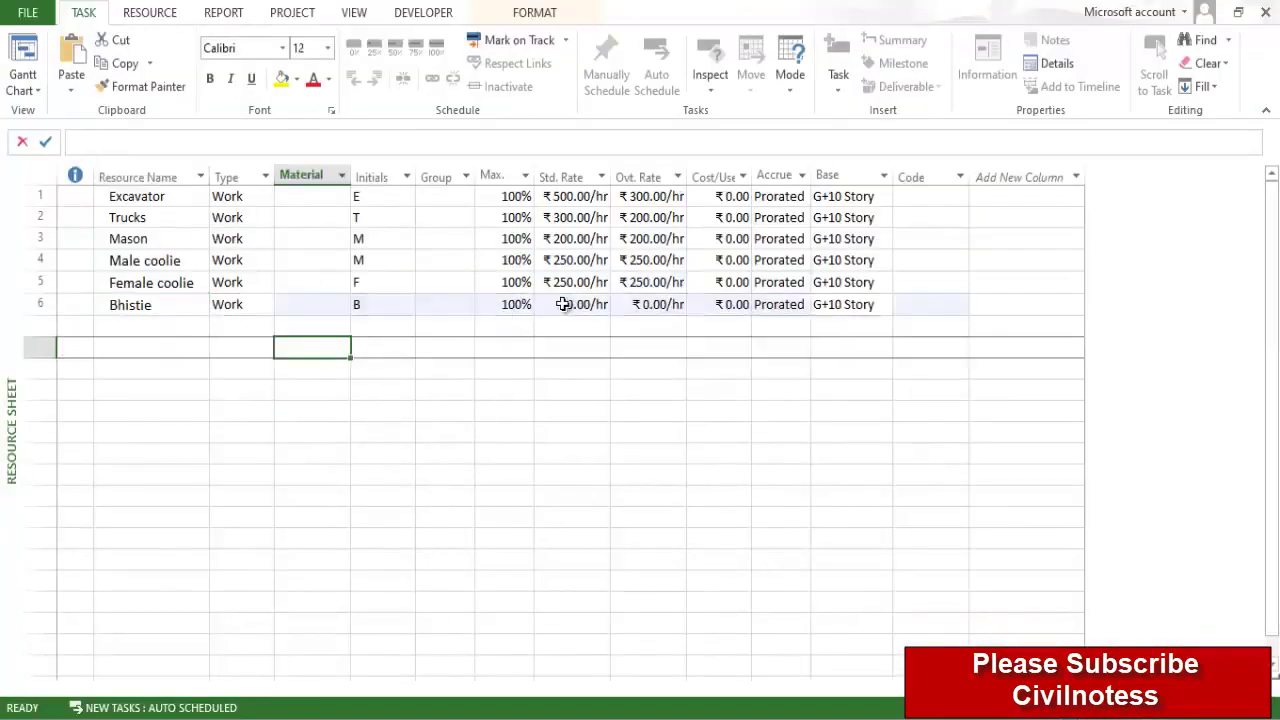
Set the Bhistie resource's standard and overtime rates to ₹300 per hour each
click(571, 304)
text(300)
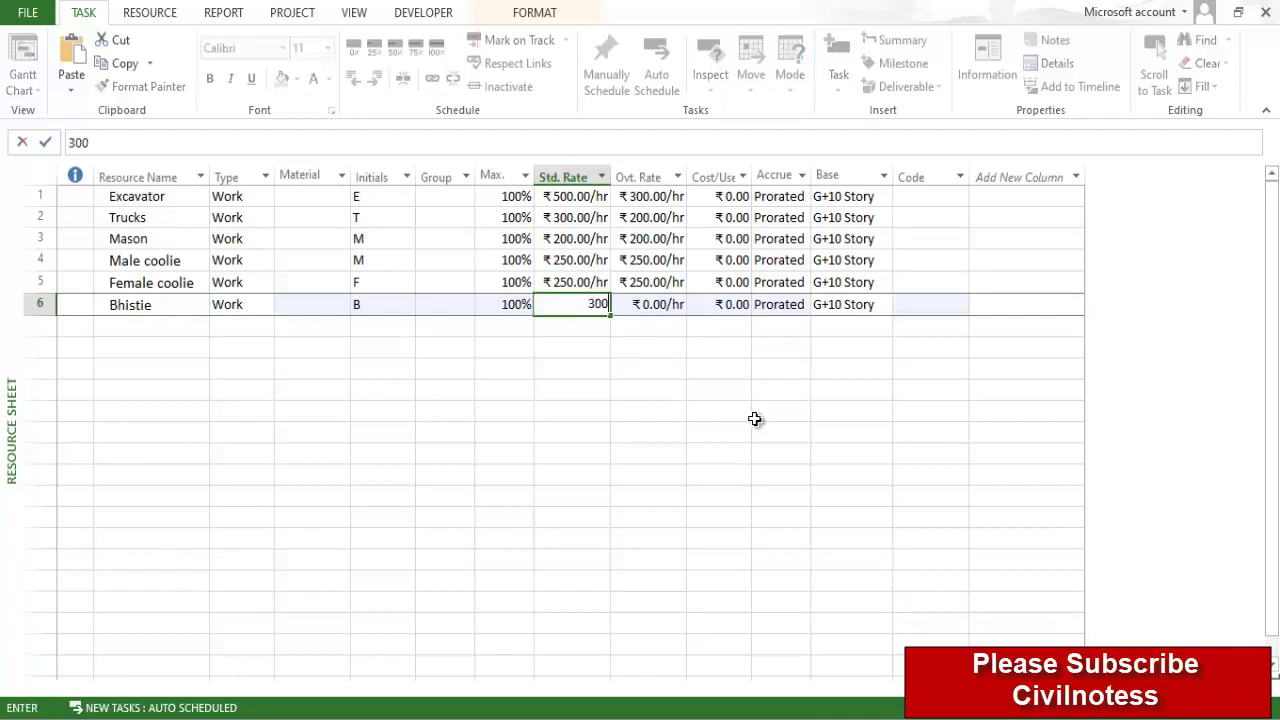
key(Tab)
text(300)
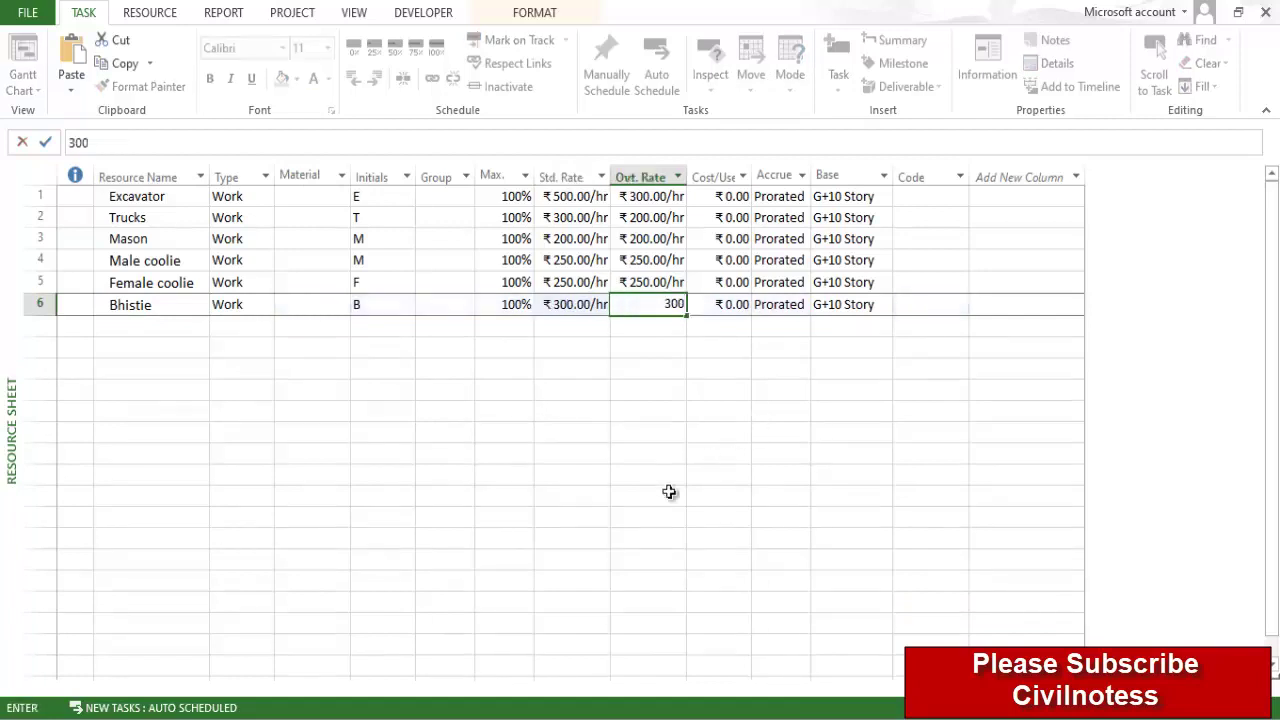
click(571, 601)
Switch to the browser, open the Rate analysis of plaster page and examine its labour entries for further resources
key(alt+Tab)
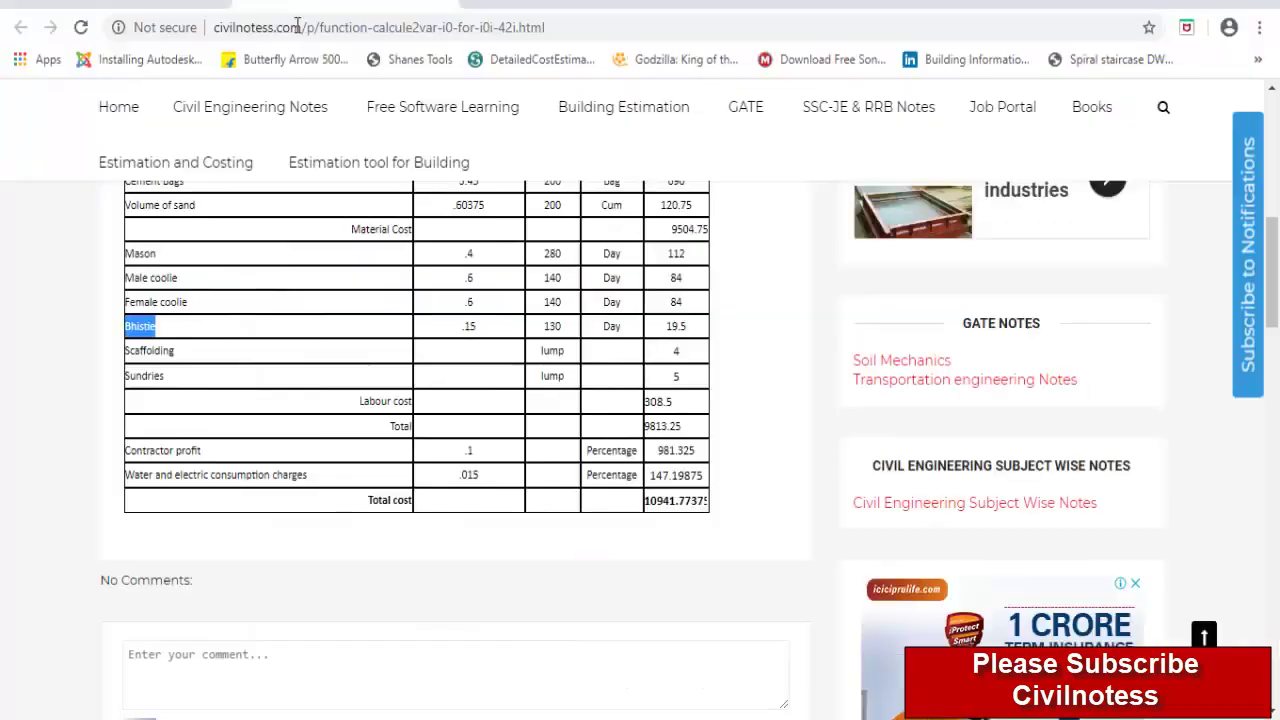
drag(175, 351, 134, 347)
click(35, 338)
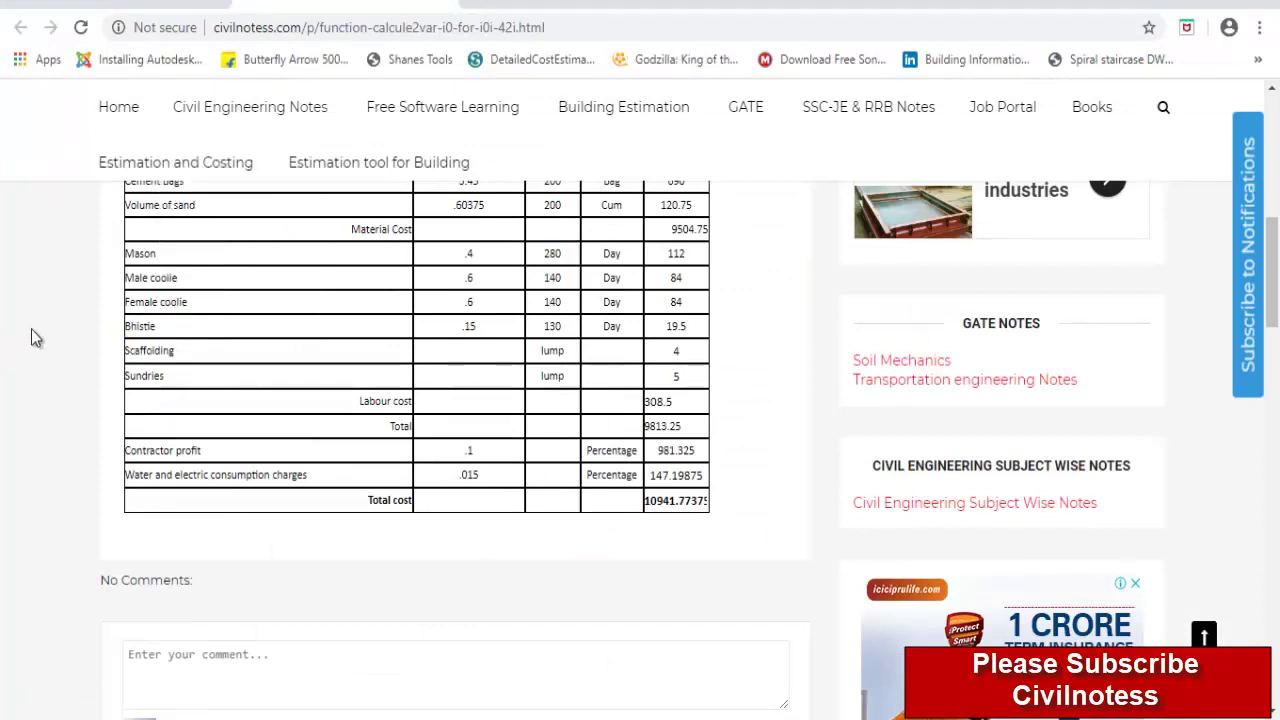
click(134, 3)
click(165, 452)
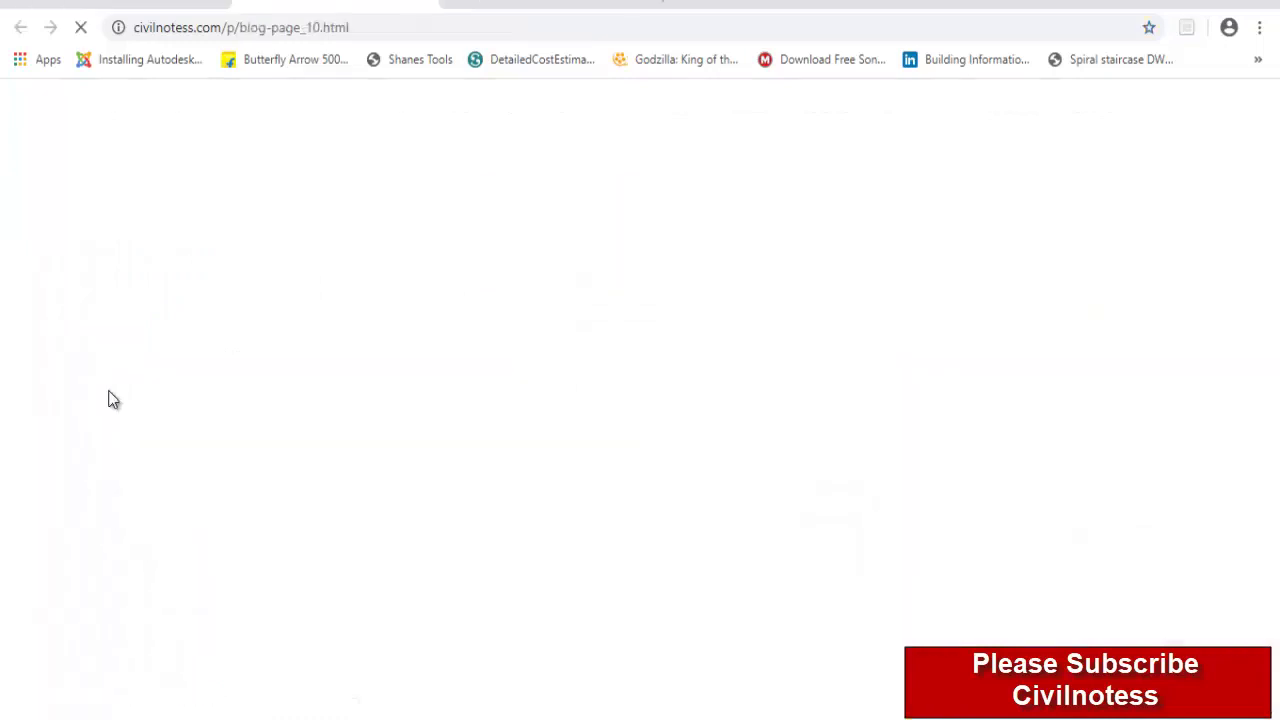
scroll(266, 363, down, 4)
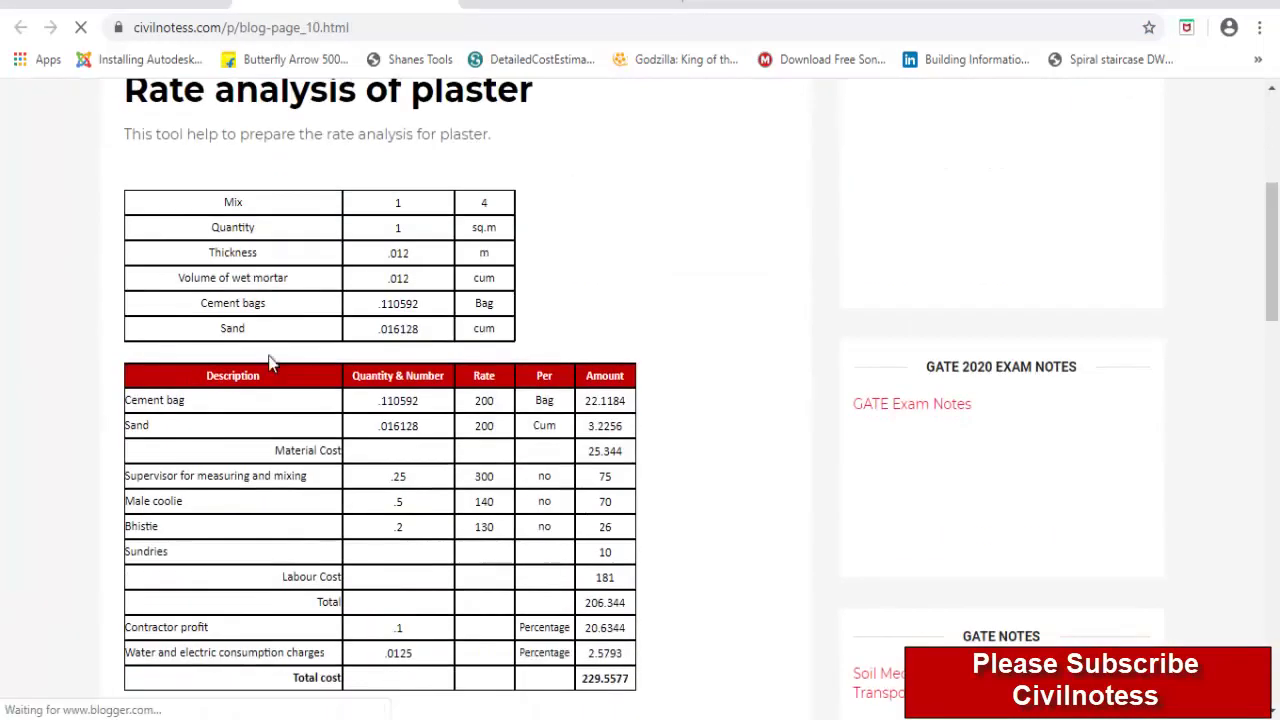
scroll(260, 367, down, 3)
scroll(228, 363, up, 1)
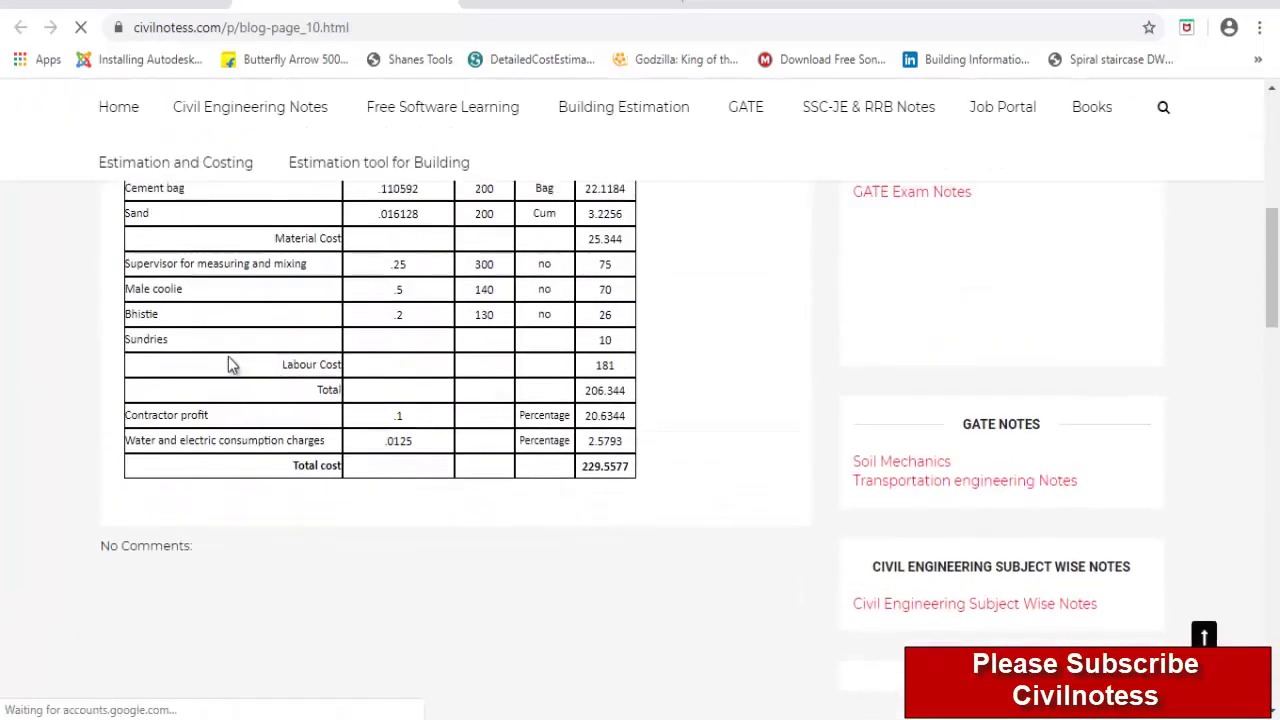
drag(170, 258, 118, 258)
click(180, 266)
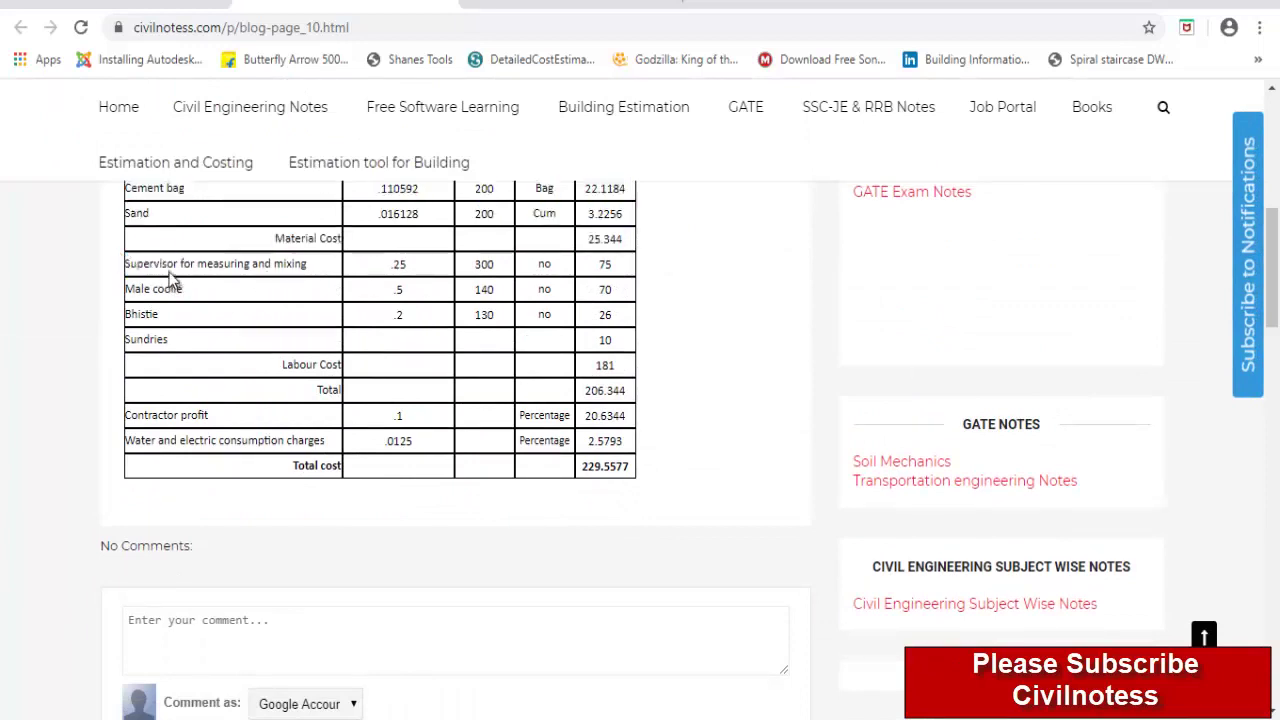
drag(176, 266, 126, 266)
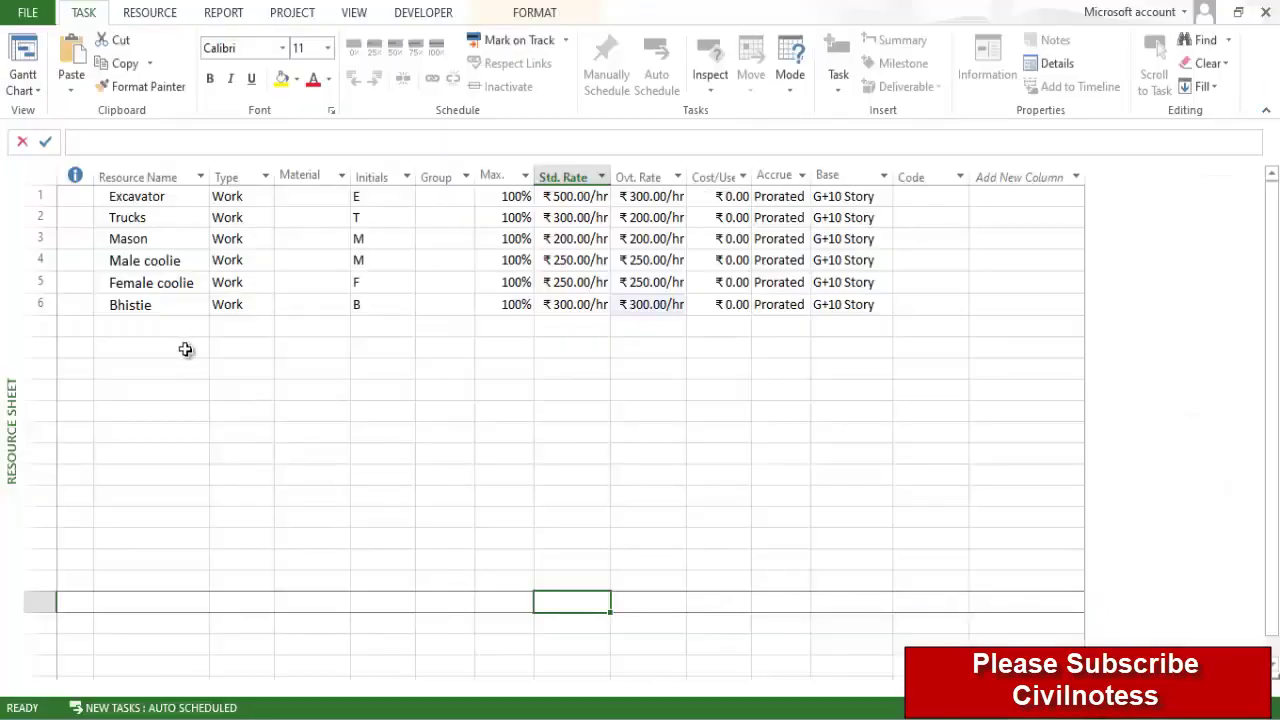
click(180, 323)
key(ctrl+v)
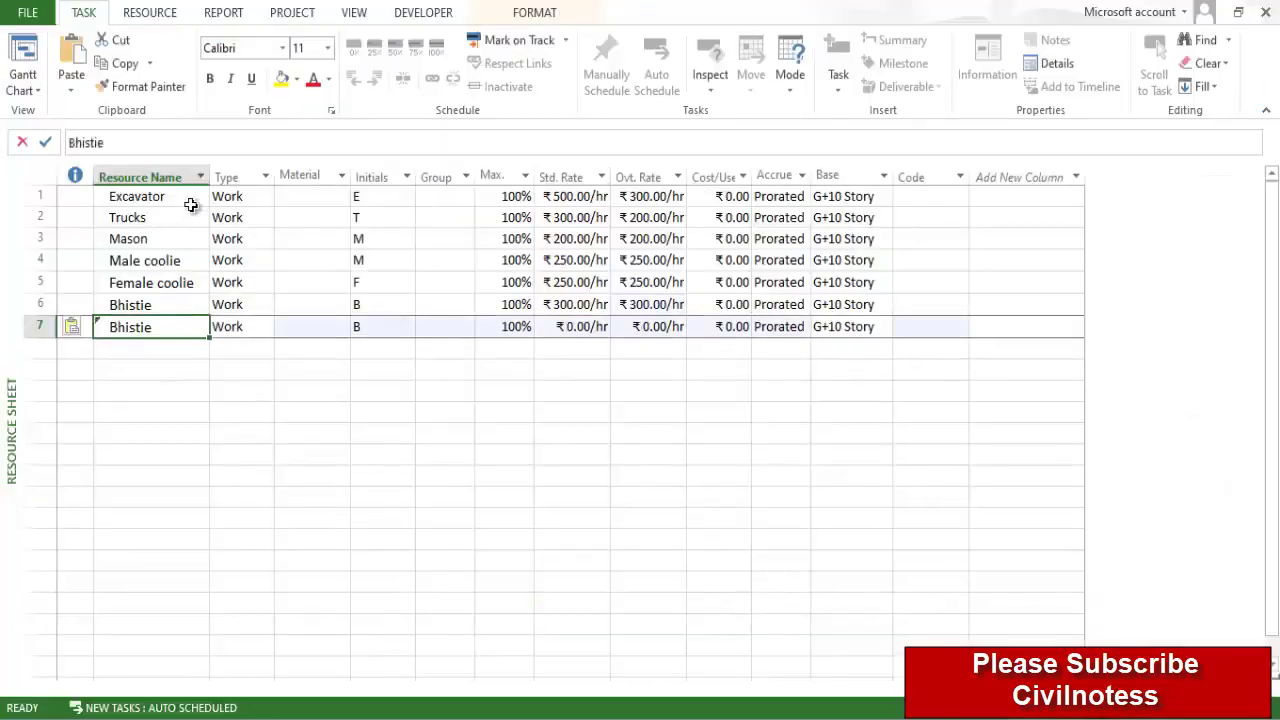
key(ctrl+z)
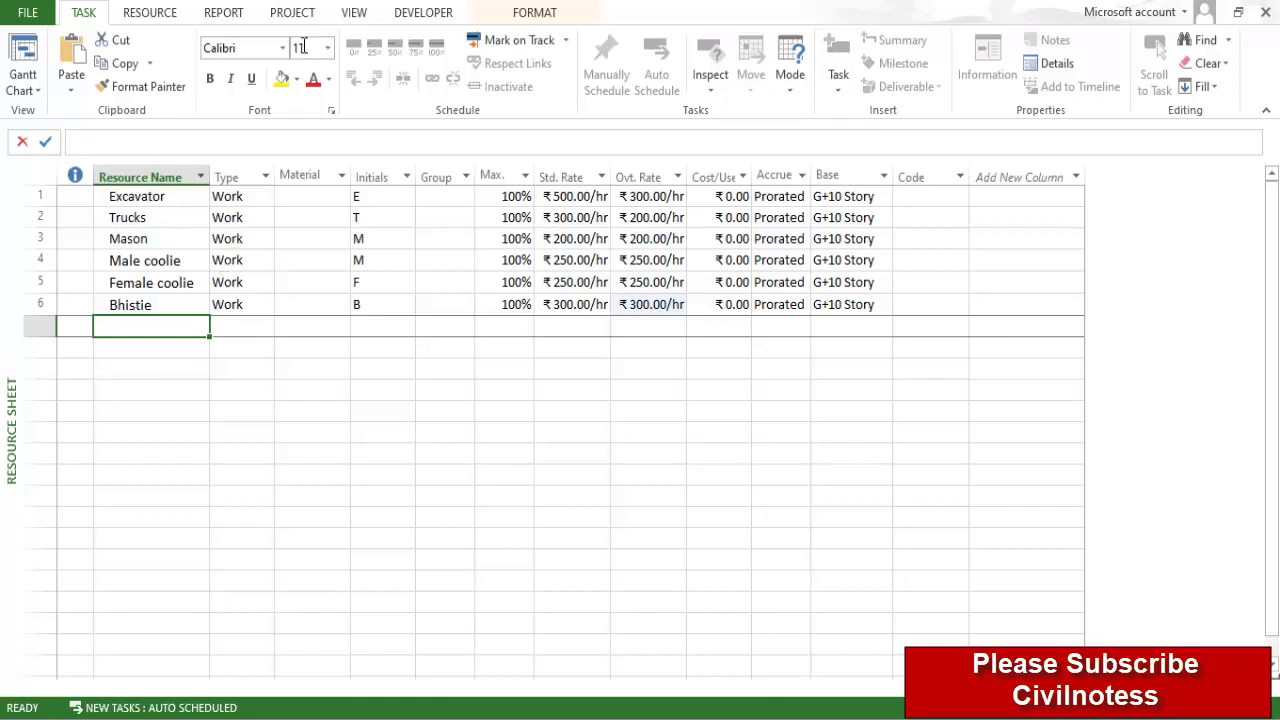
Add a Supervisor resource below Bhistie and set its standard and overtime rates to ₹410 per hour each
text(Supervisor)
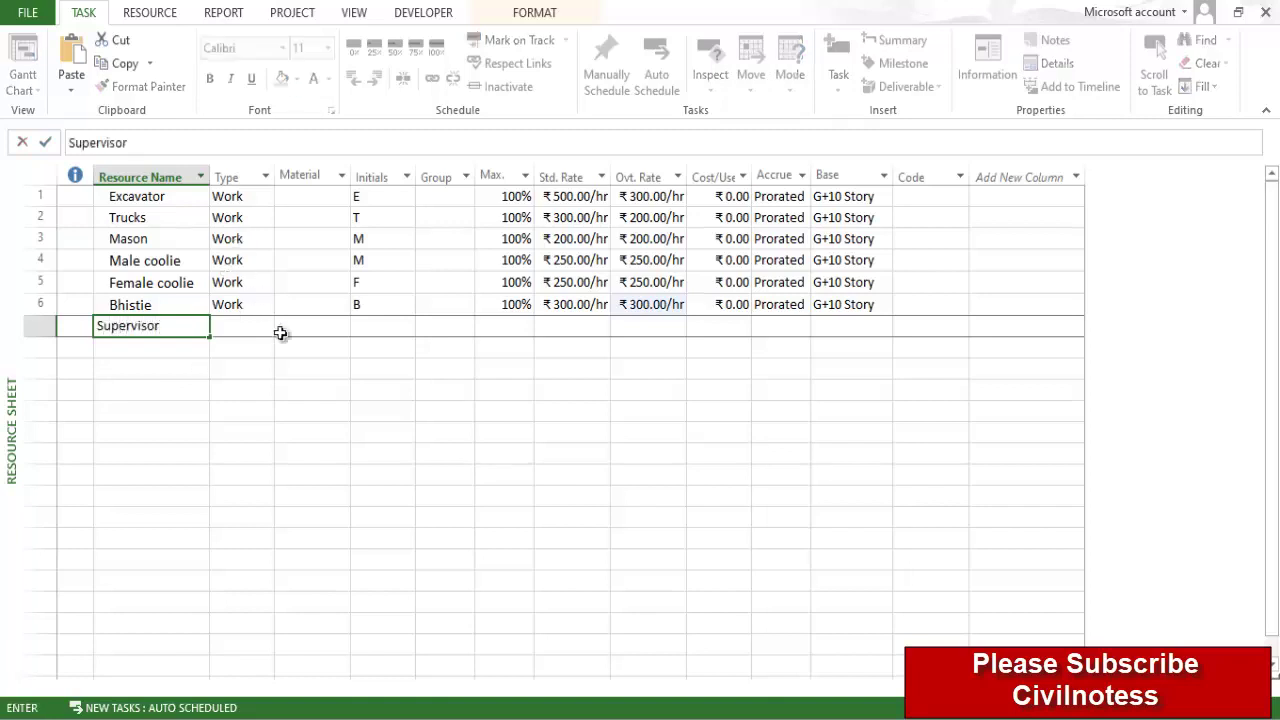
click(360, 368)
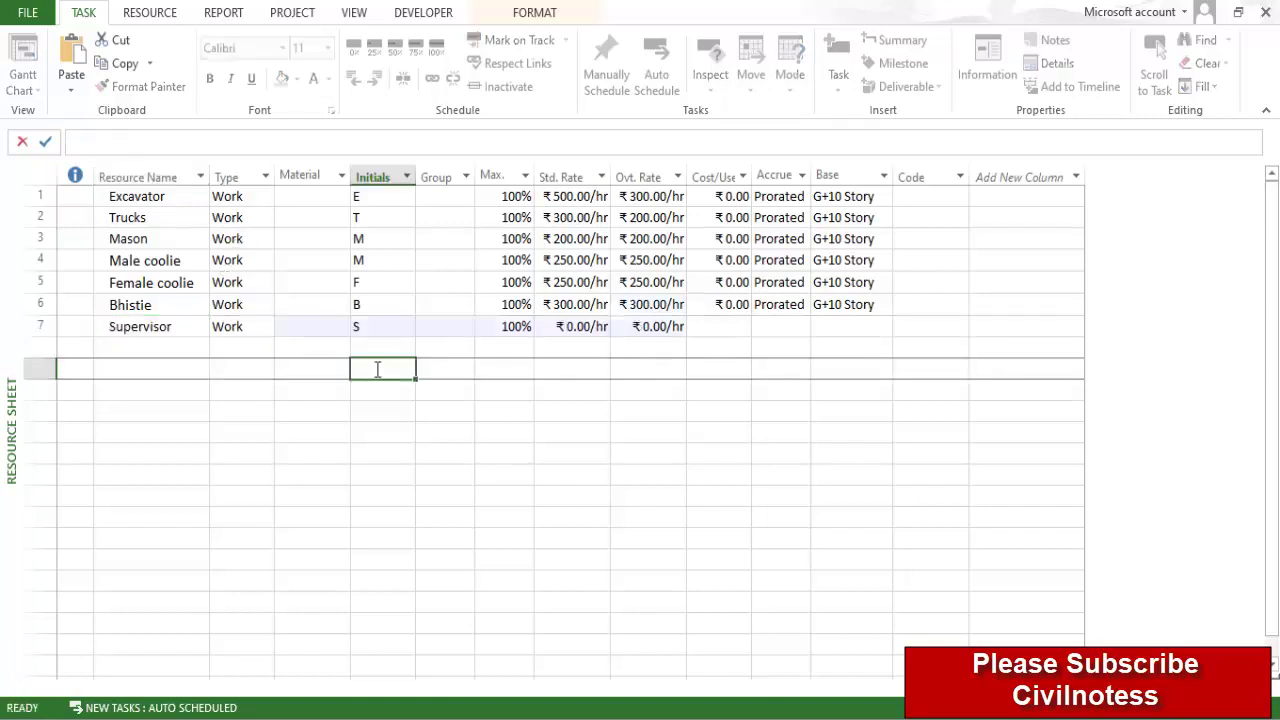
click(605, 324)
text(410)
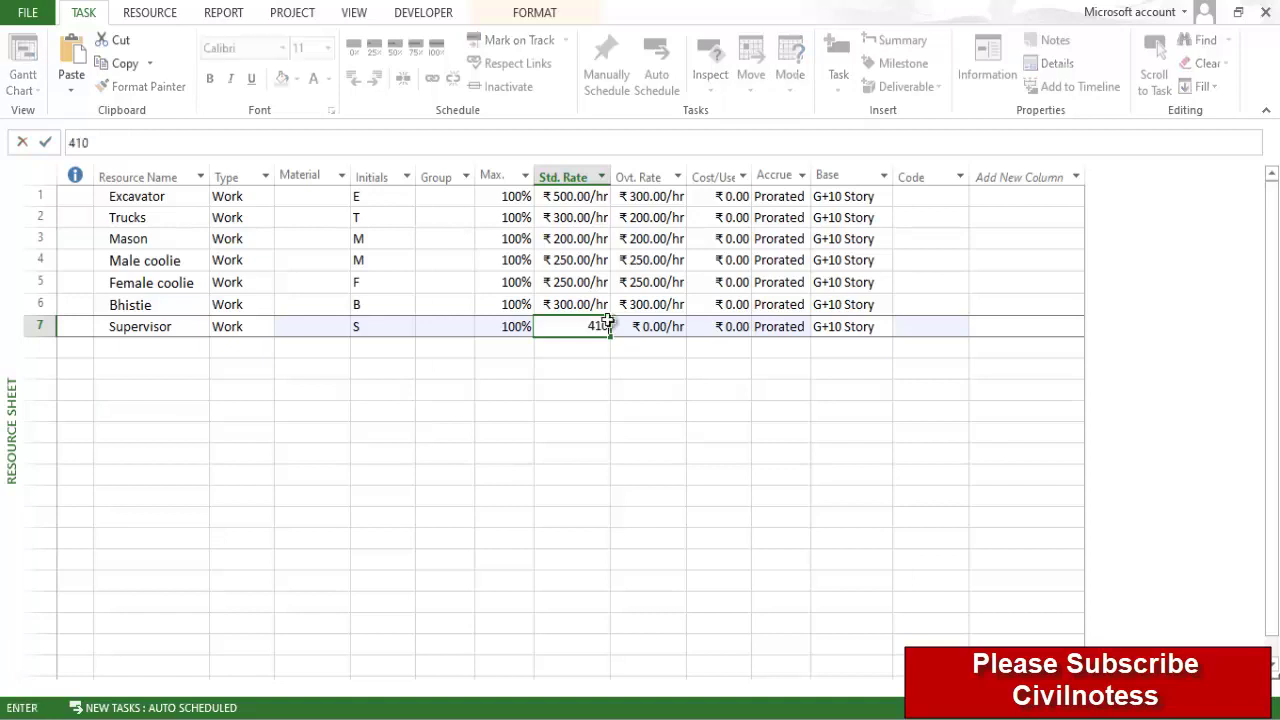
key(Tab)
text(410)
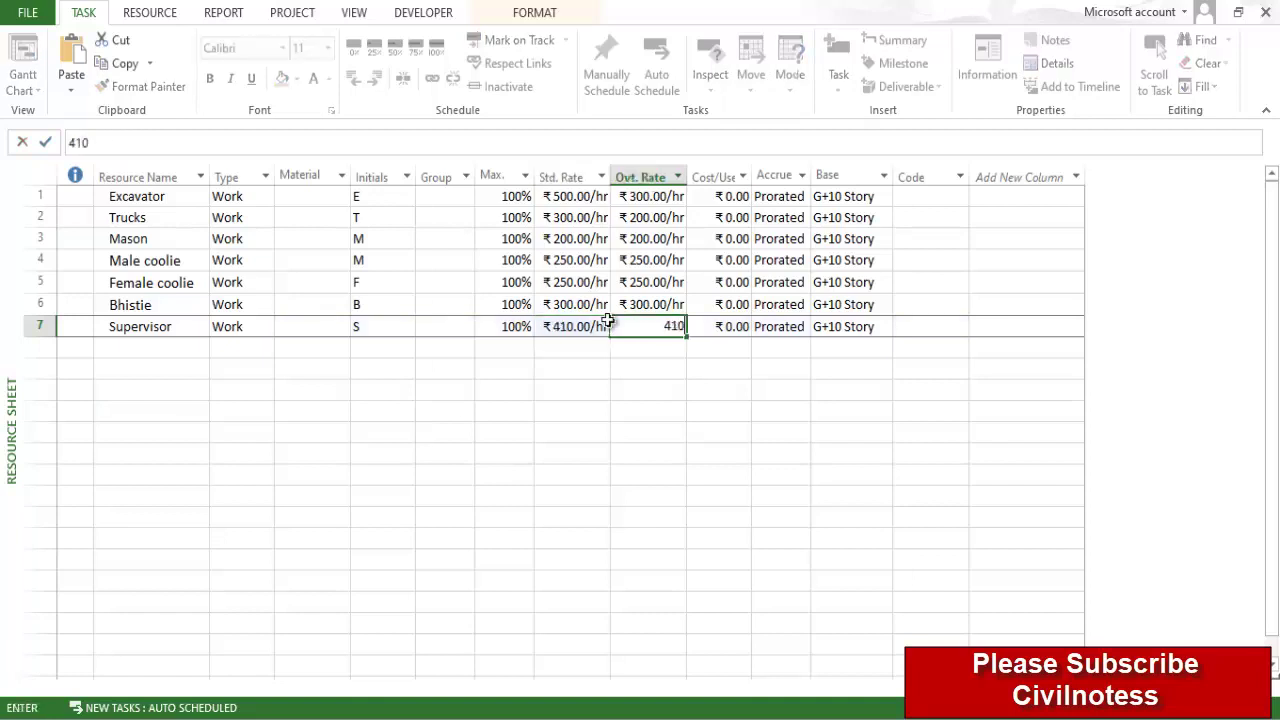
key(Return)
click(572, 432)
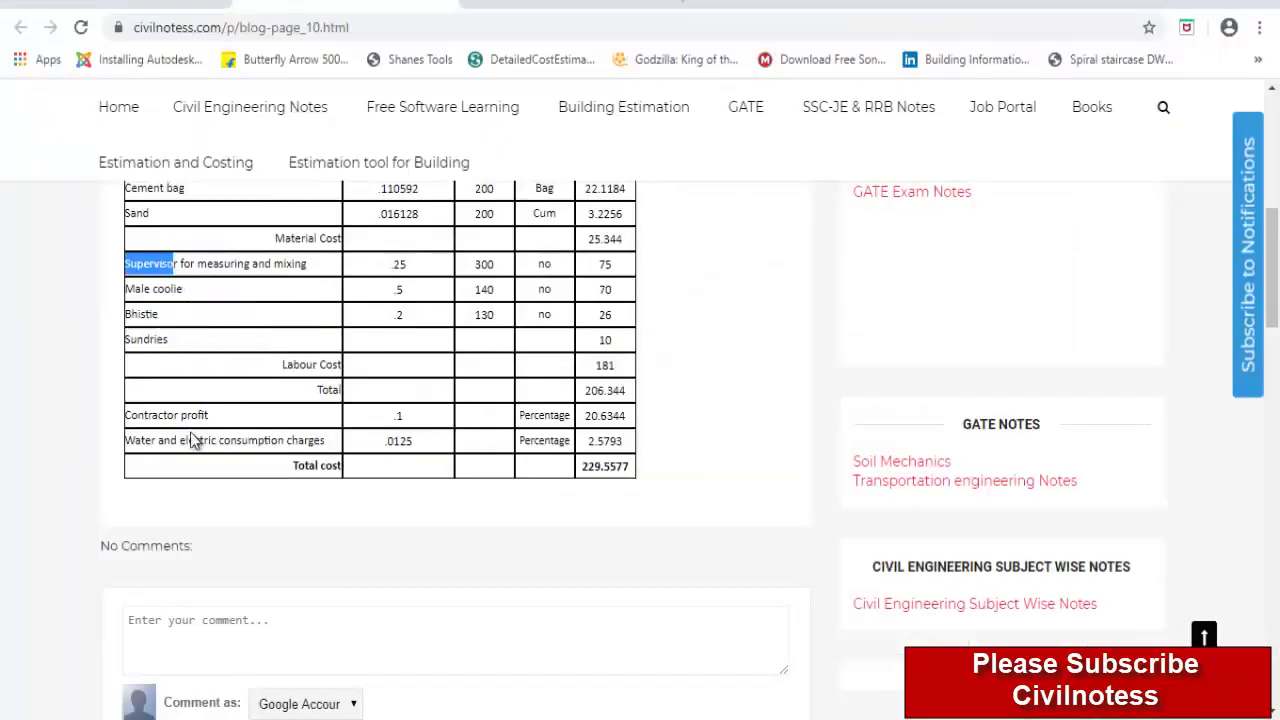
Switch to the browser and open the Rate Analysis of Column page at its labour entries
scroll(157, 222, up, 2)
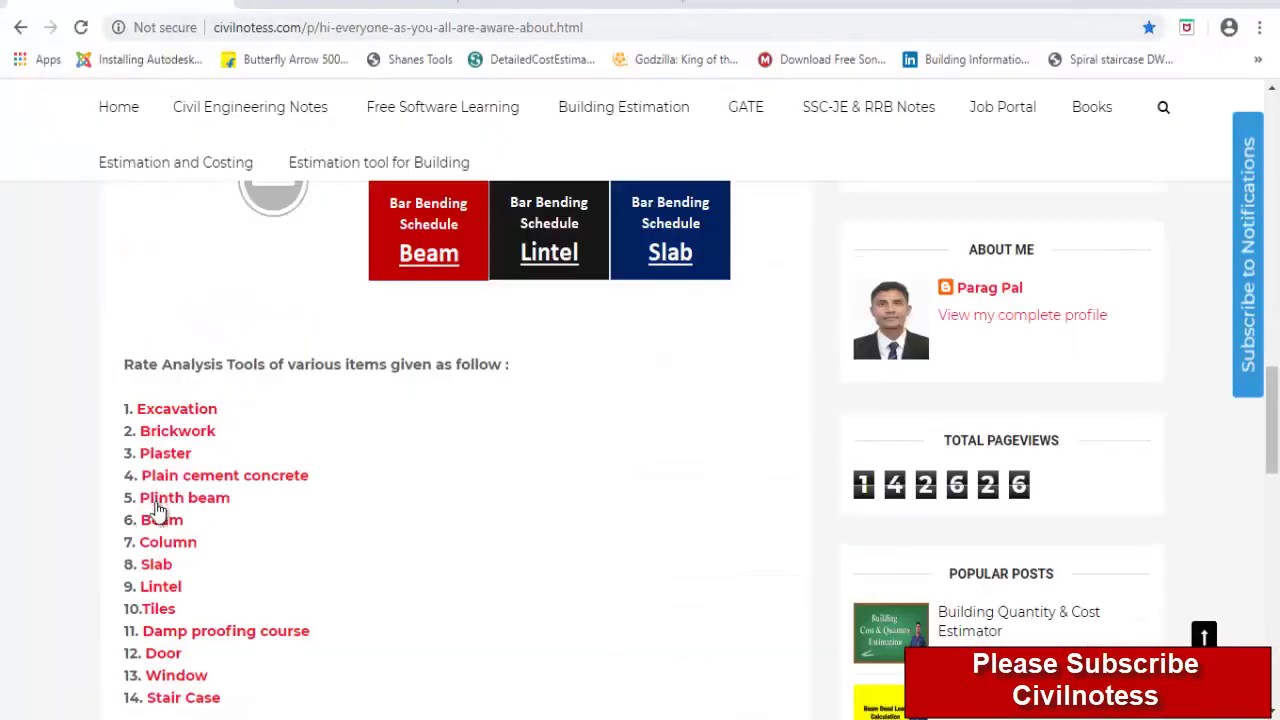
click(170, 543)
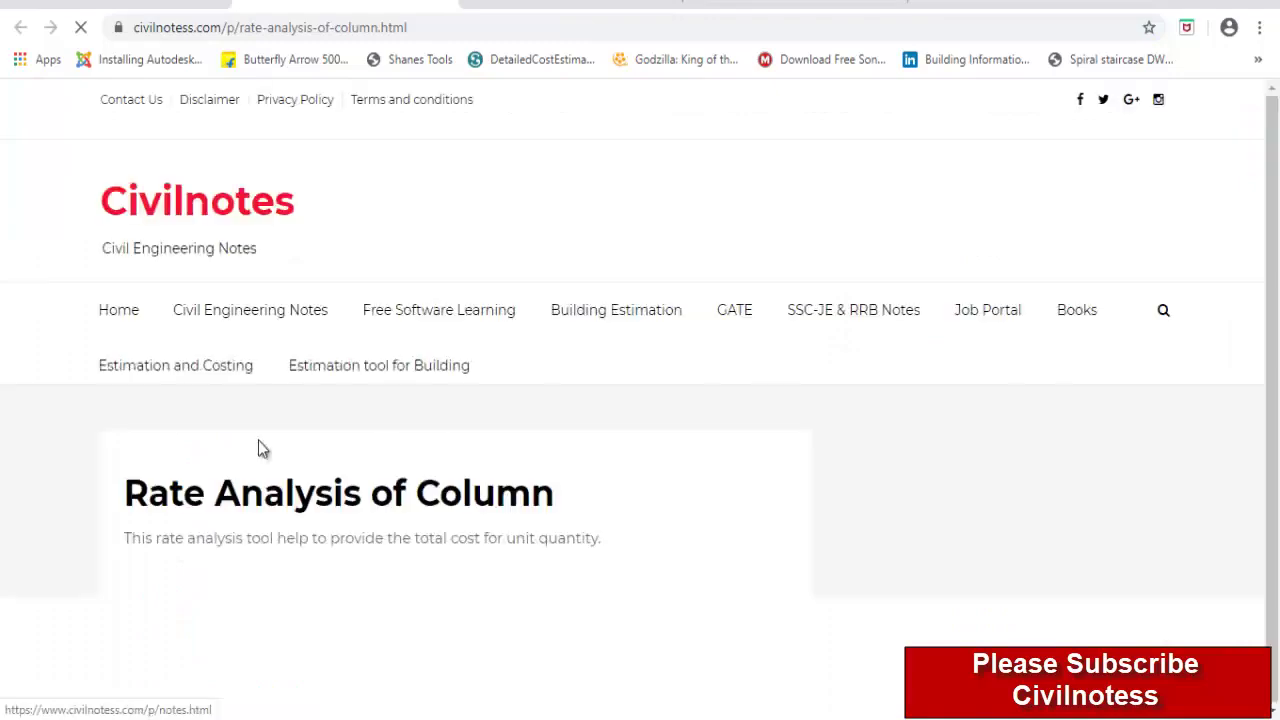
scroll(258, 445, down, 6)
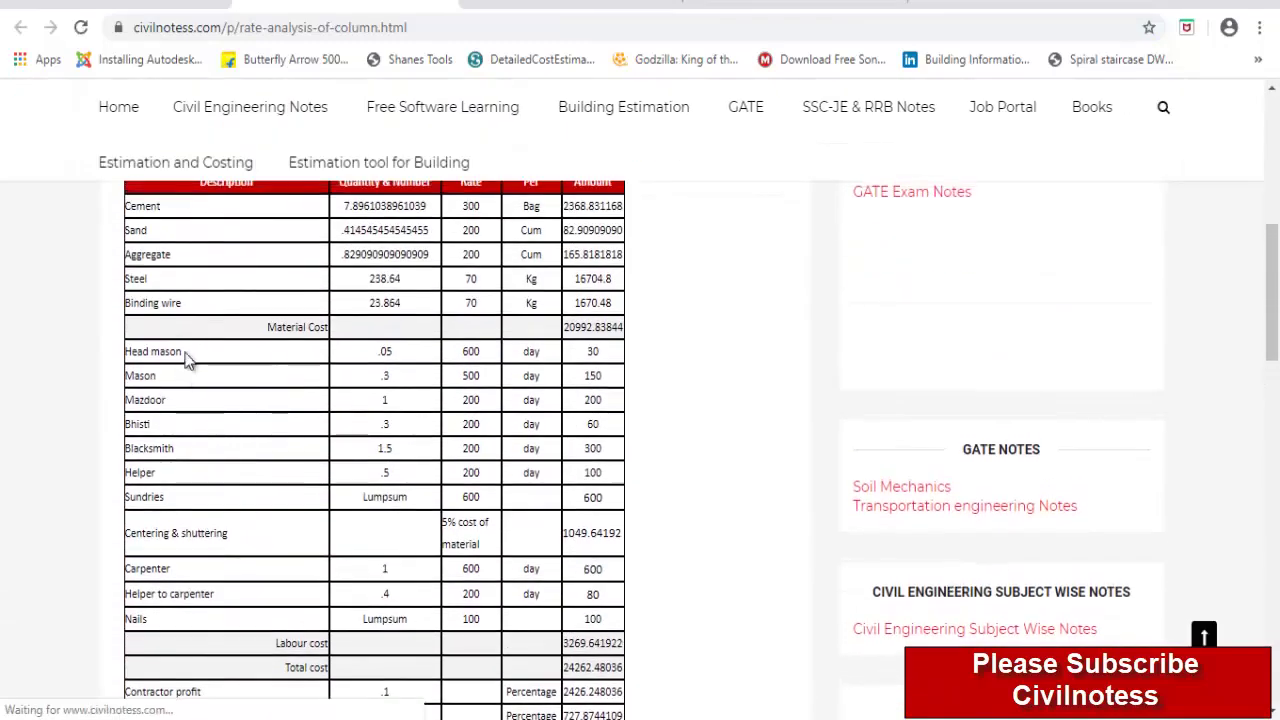
Copy "Blacksmith" from the column rate table and paste it into the resource sheet as a new resource below Supervisor
double_click(166, 450)
key(ctrl+c)
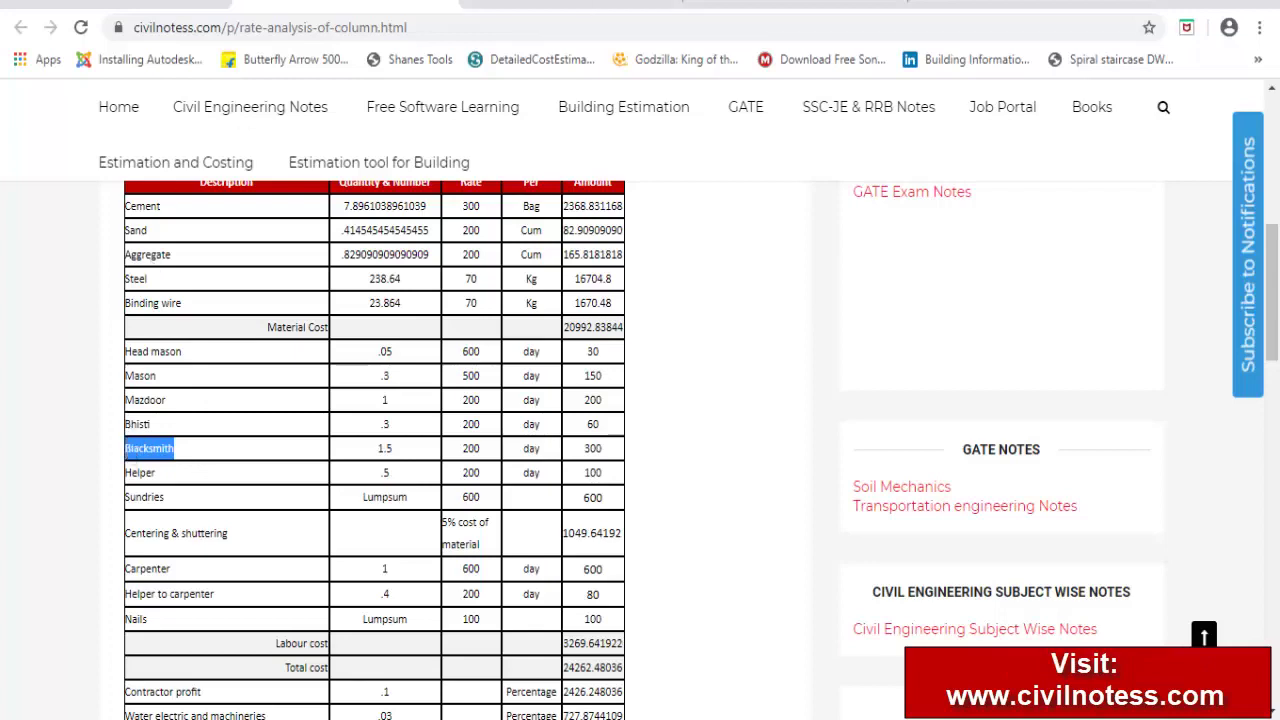
key(alt+Tab)
click(177, 349)
key(ctrl+v)
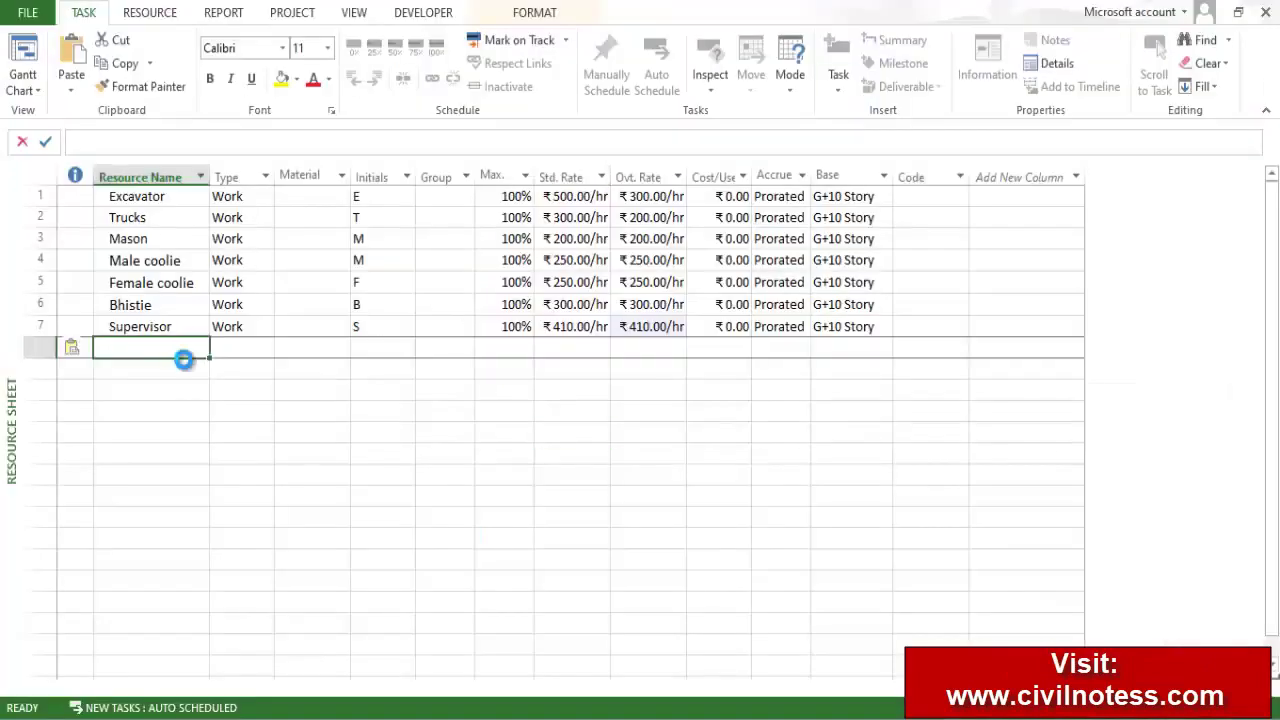
Copy "Centering & shuttering" from the column rate table in the browser and paste it as a new resource below Blacksmith
key(alt+Tab)
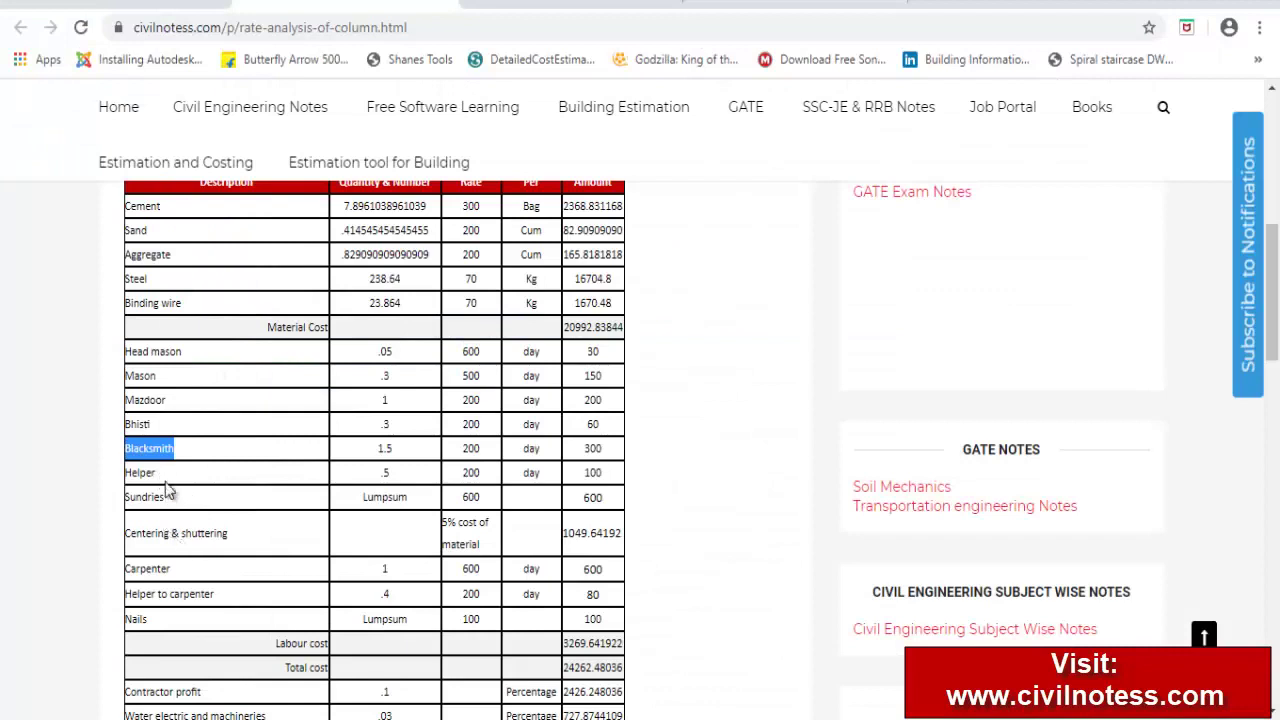
drag(240, 543, 126, 526)
key(ctrl+c)
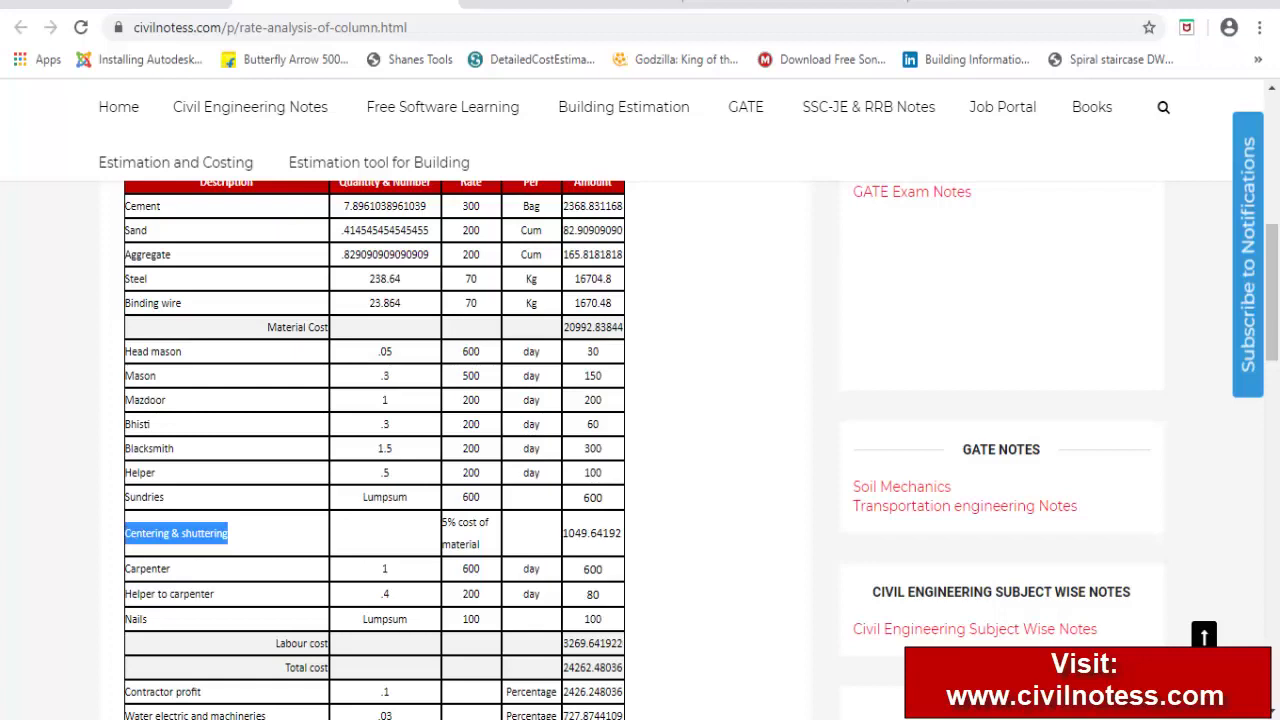
key(alt+Tab)
click(148, 370)
key(ctrl+v)
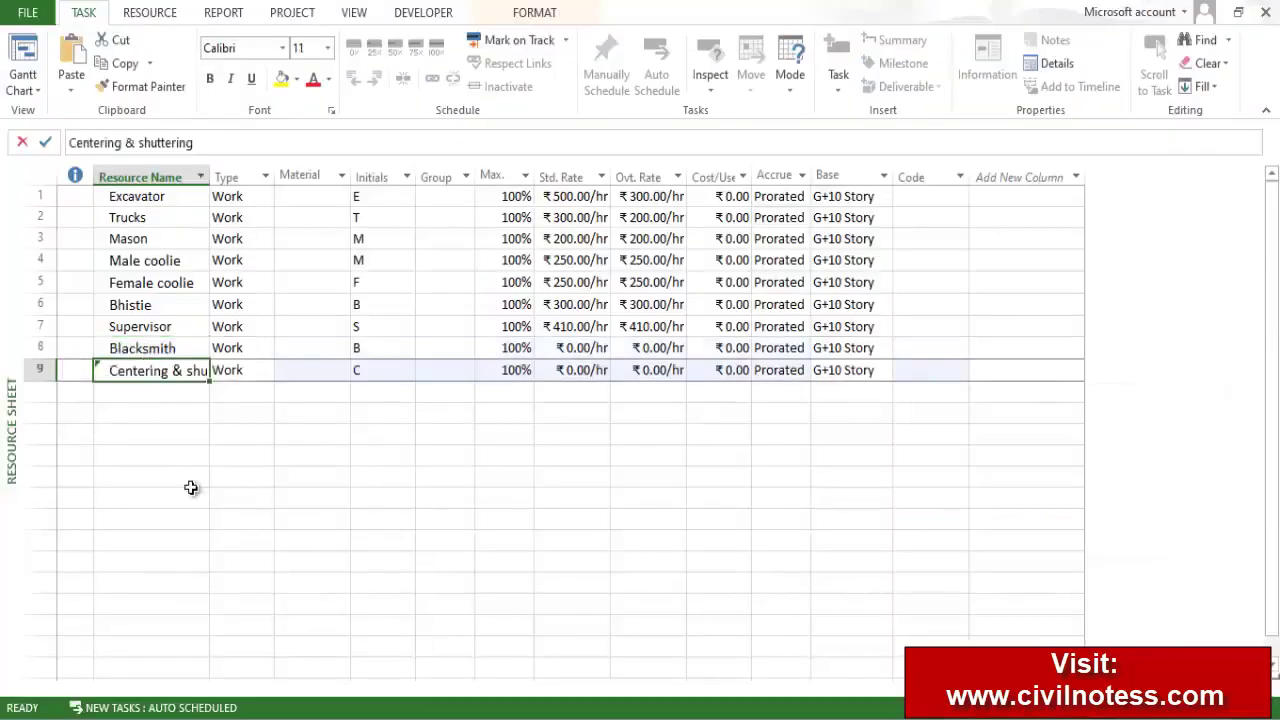
click(191, 487)
Copy "Carpenter" from the column rate table in the browser and paste it as a new resource below Centering & shuttering
key(alt+Tab)
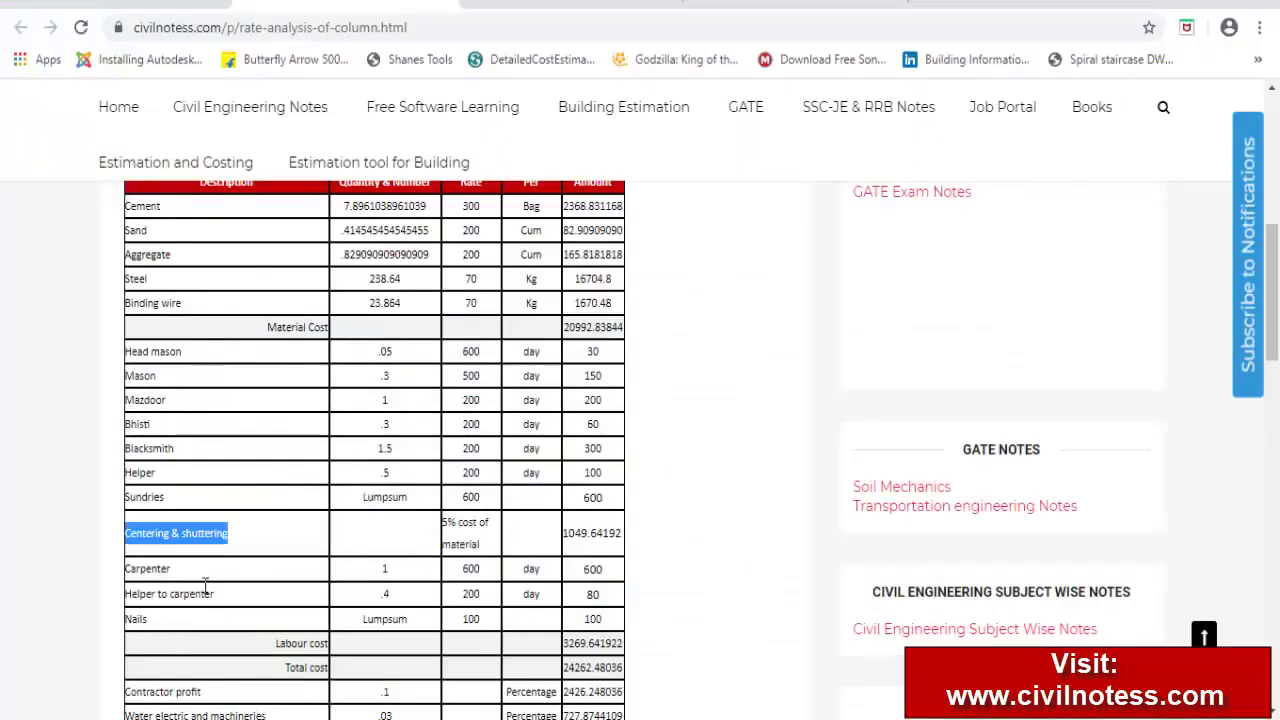
drag(190, 572, 128, 572)
key(ctrl+c)
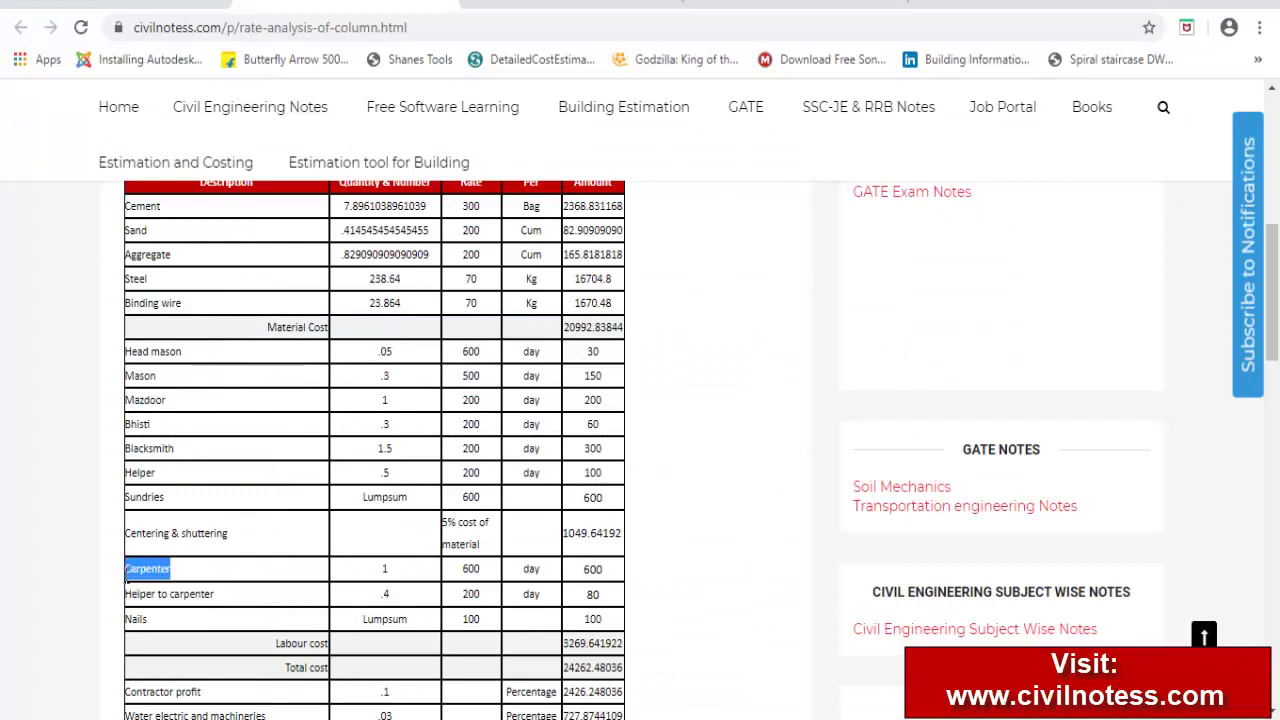
key(alt+Tab)
click(143, 410)
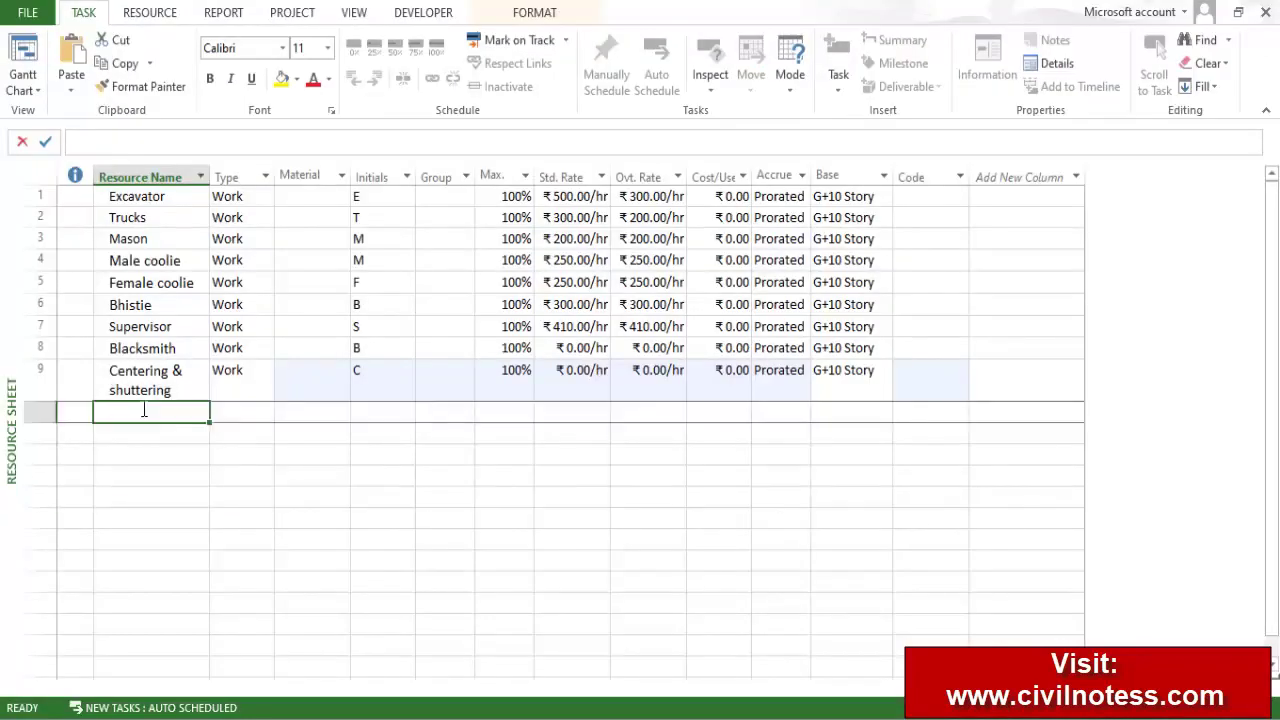
key(ctrl+v)
key(Return)
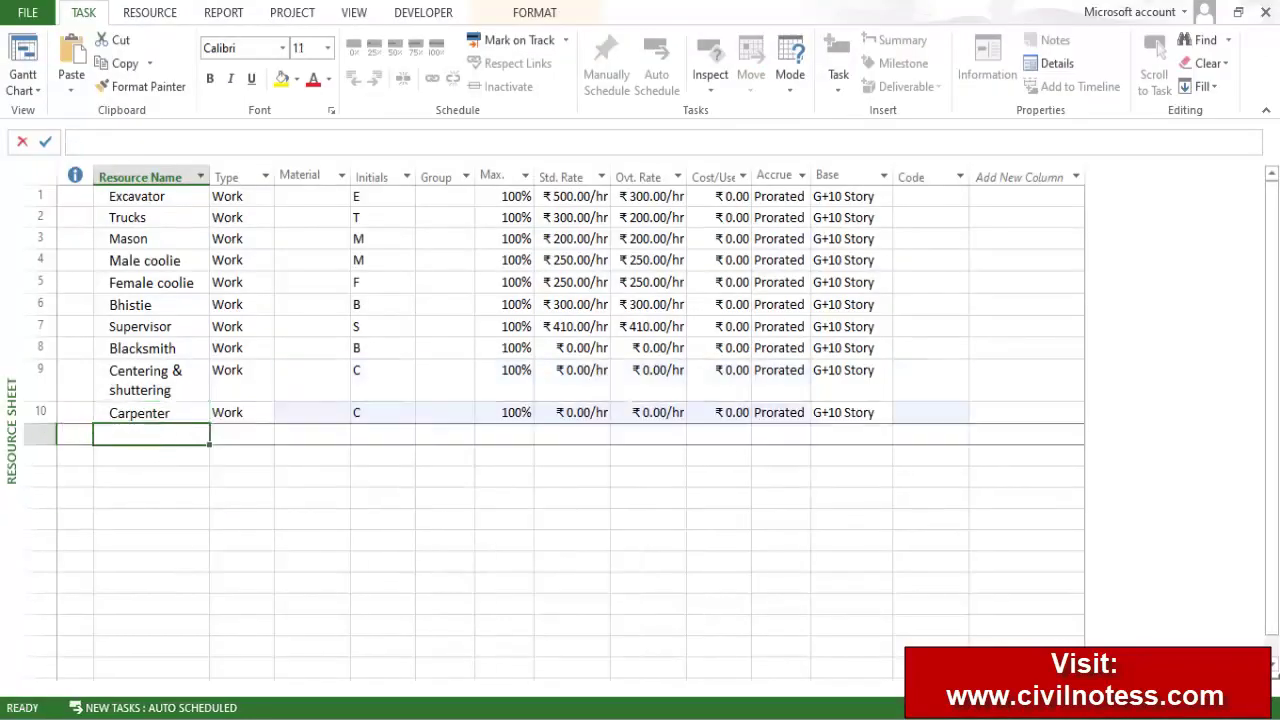
Copy "Helper to carpenter" from the column rate table in the browser and paste it as a new resource below Carpenter
key(alt+Tab)
drag(168, 568, 126, 596)
key(ctrl+c)
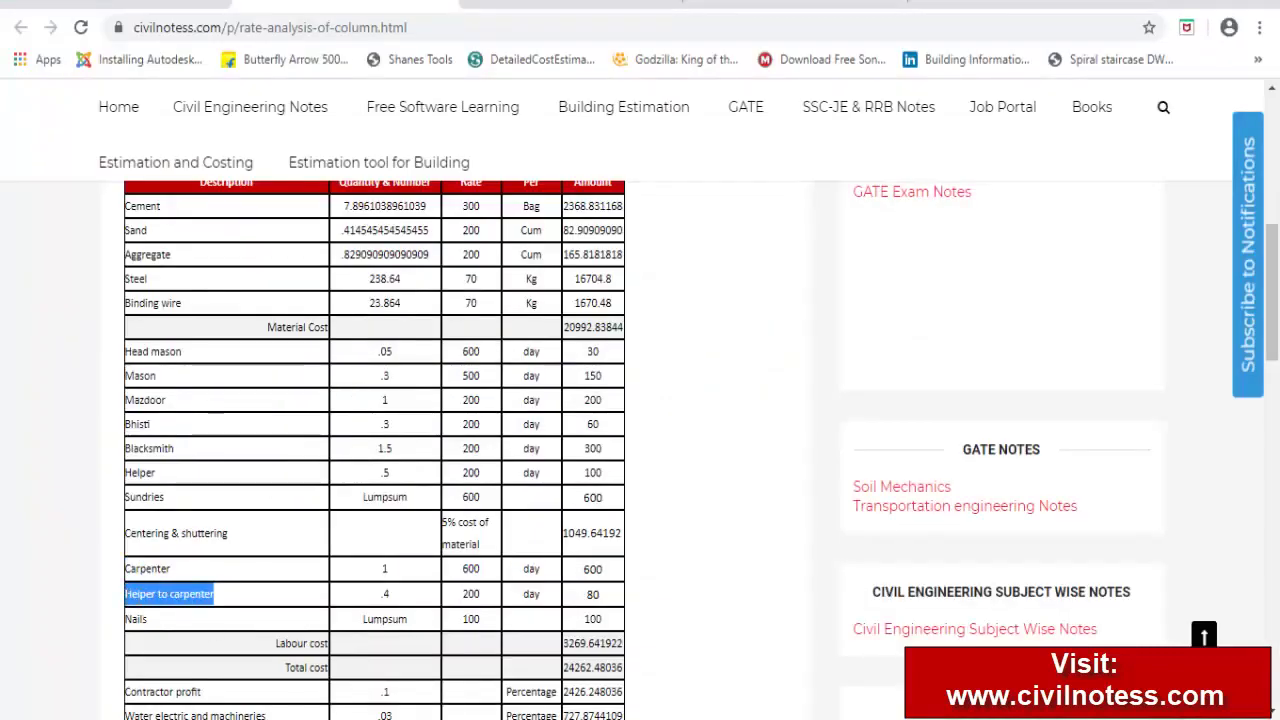
key(alt+Tab)
key(ctrl+v)
click(214, 562)
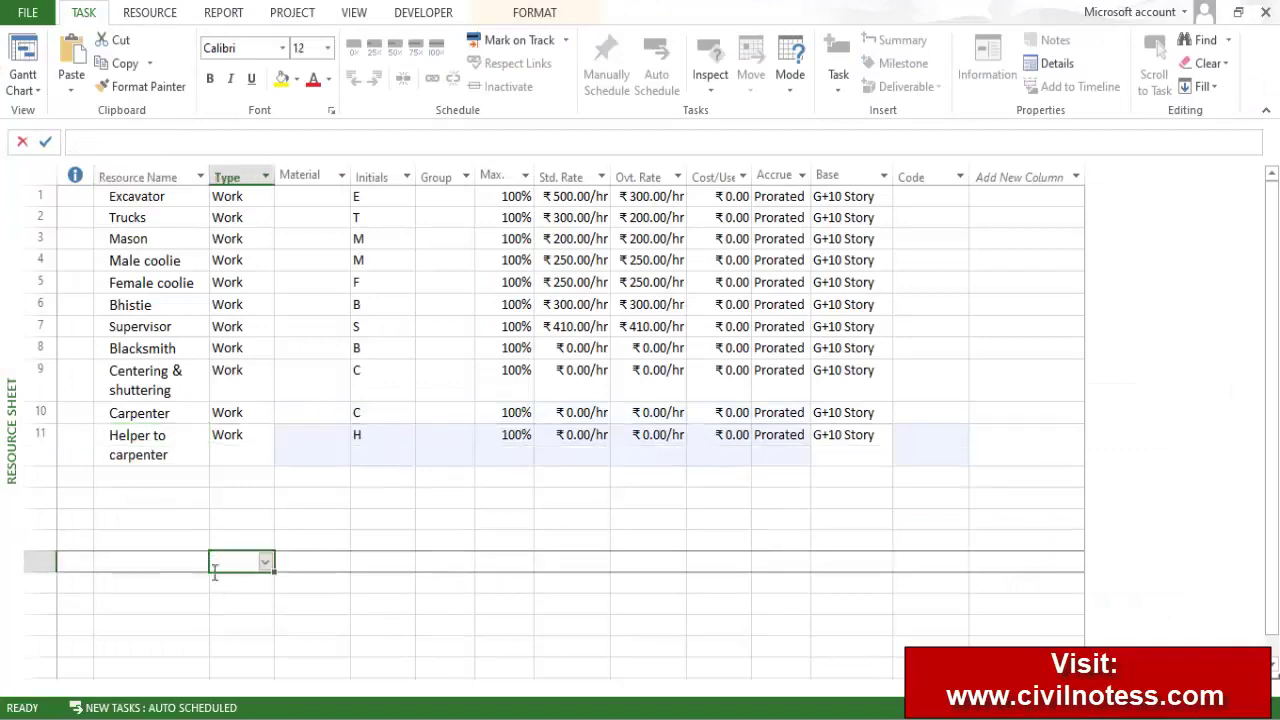
Switch to the browser, return to the rate analysis list and open the Rate Analysis of Tiles page at its labour entries
key(alt+Tab)
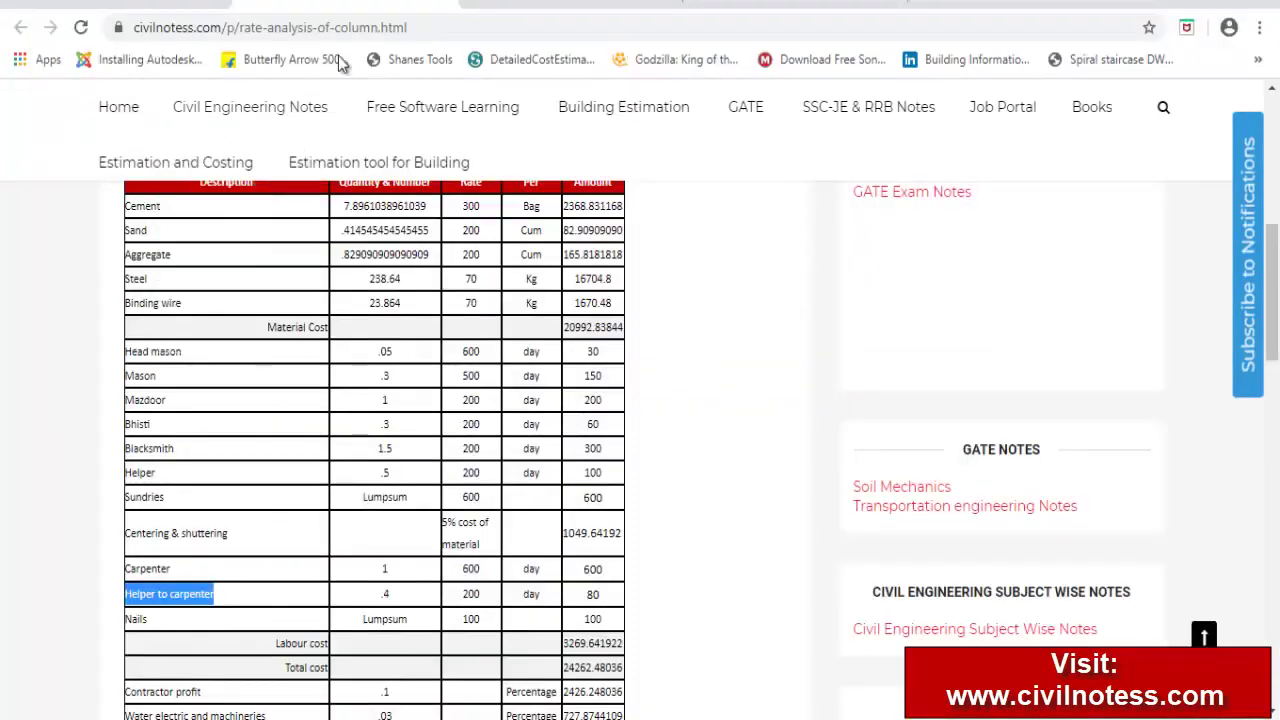
click(20, 27)
scroll(115, 520, down, 1)
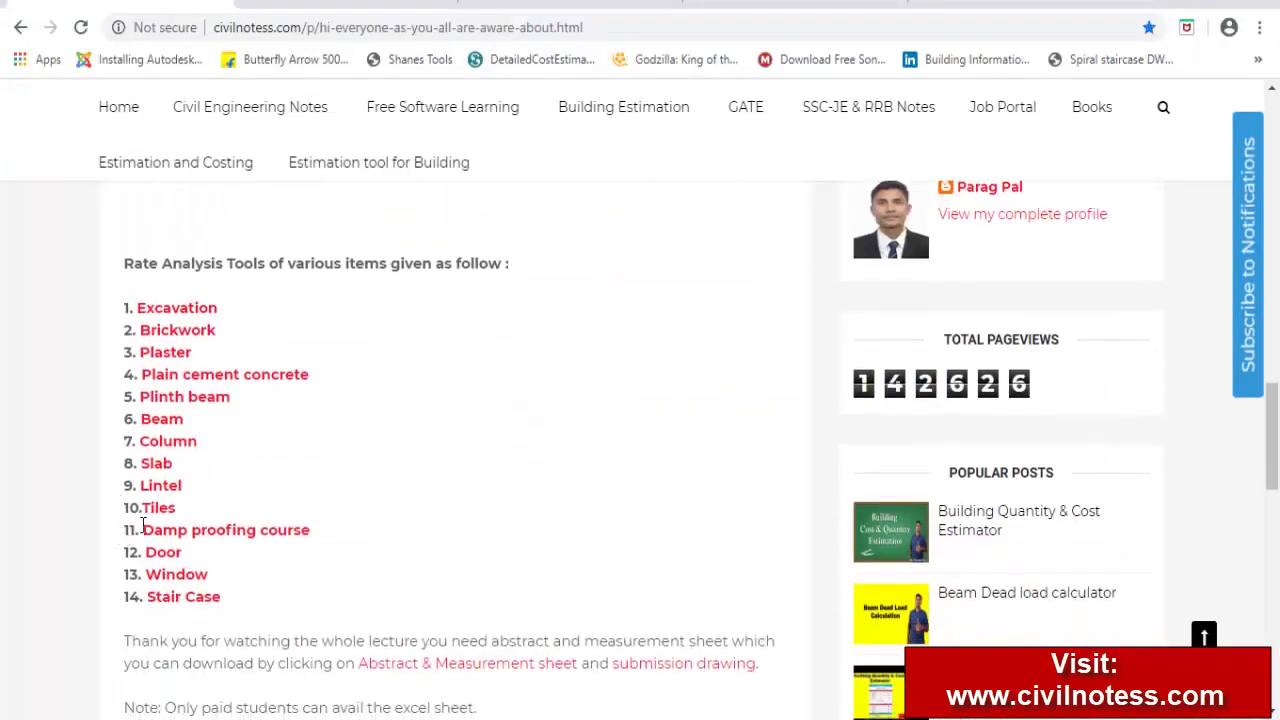
click(158, 508)
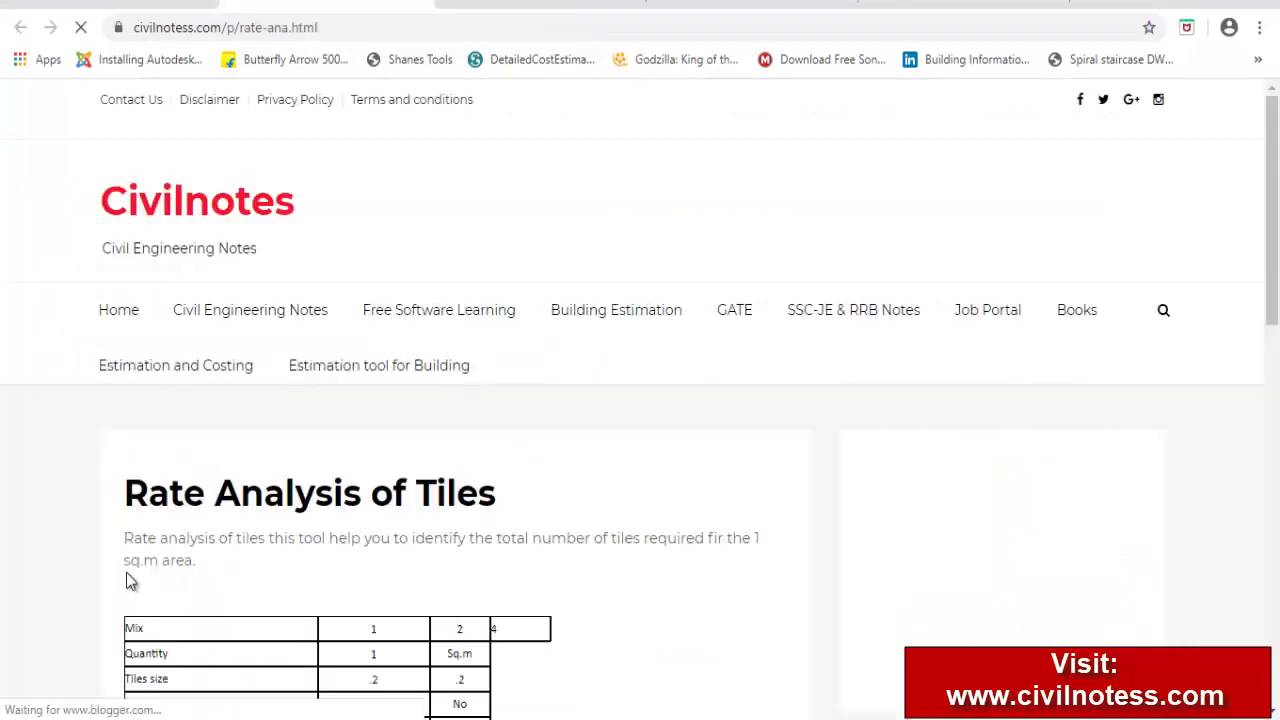
scroll(126, 572, down, 7)
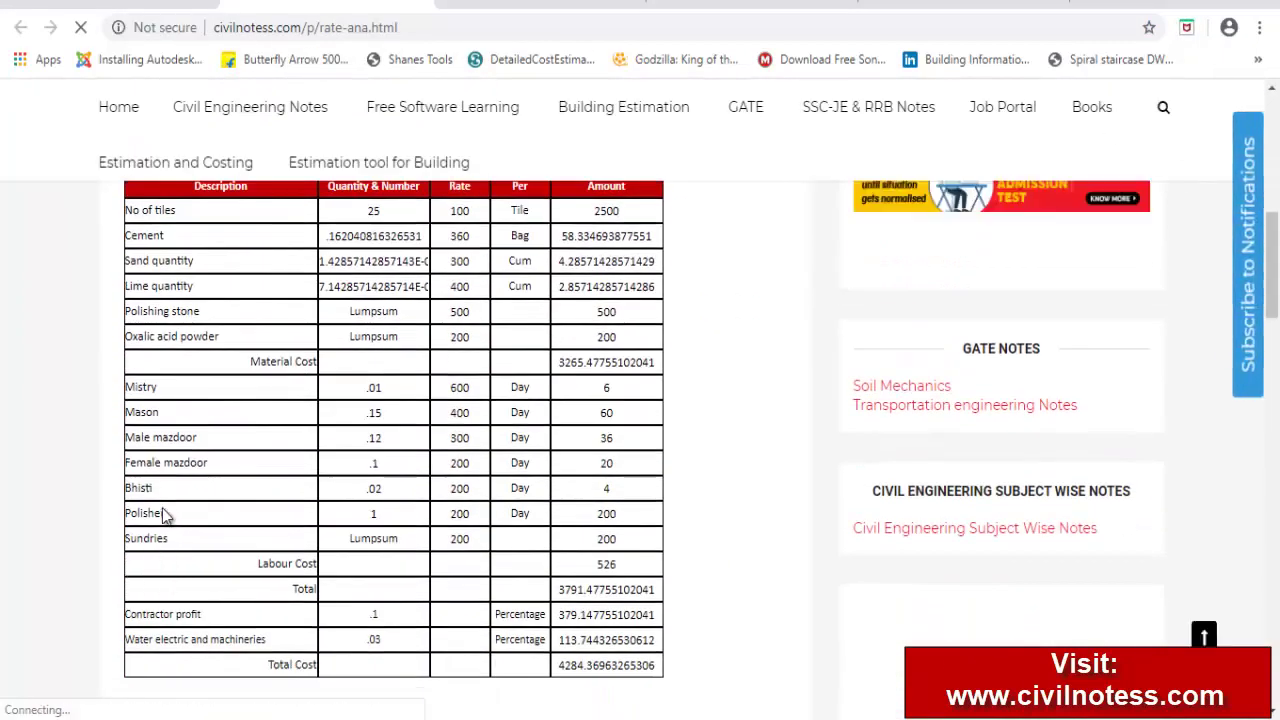
Copy "Polisher" from the tiles rate table and paste it into the resource sheet as a new resource below Helper to carpenter
drag(165, 513, 128, 525)
key(ctrl+c)
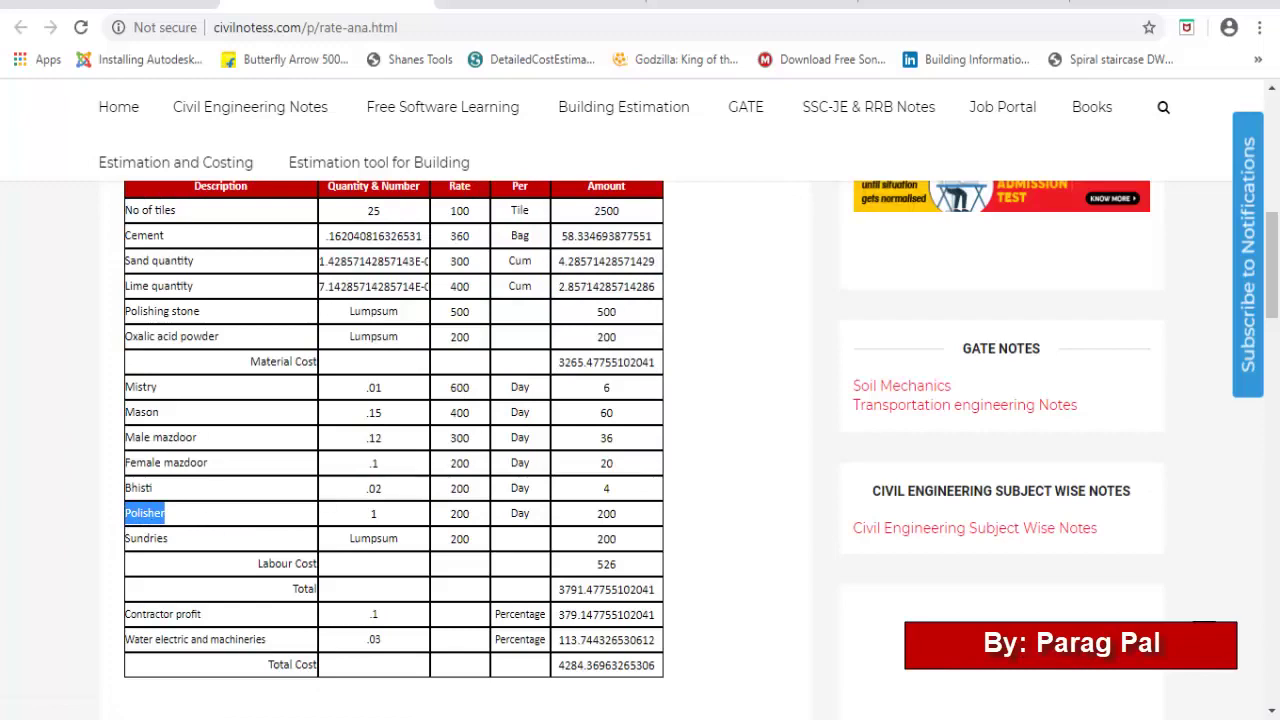
key(alt+Tab)
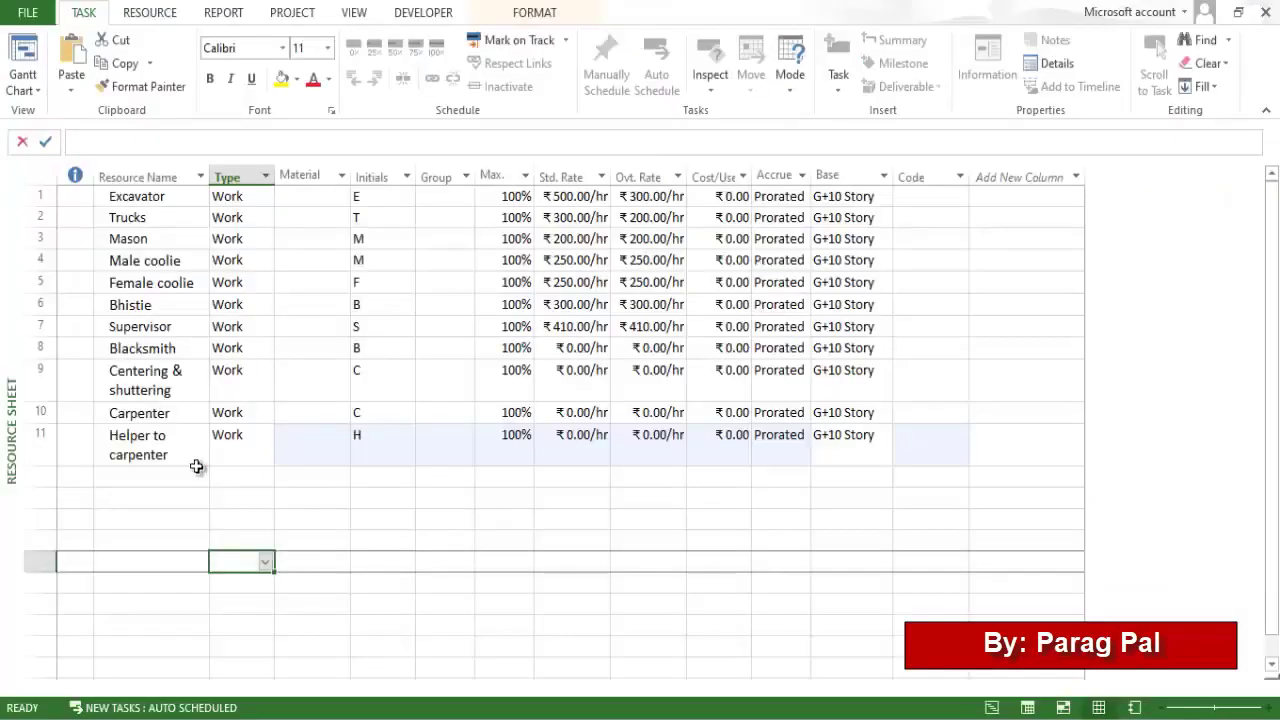
click(200, 478)
key(ctrl+v)
key(Return)
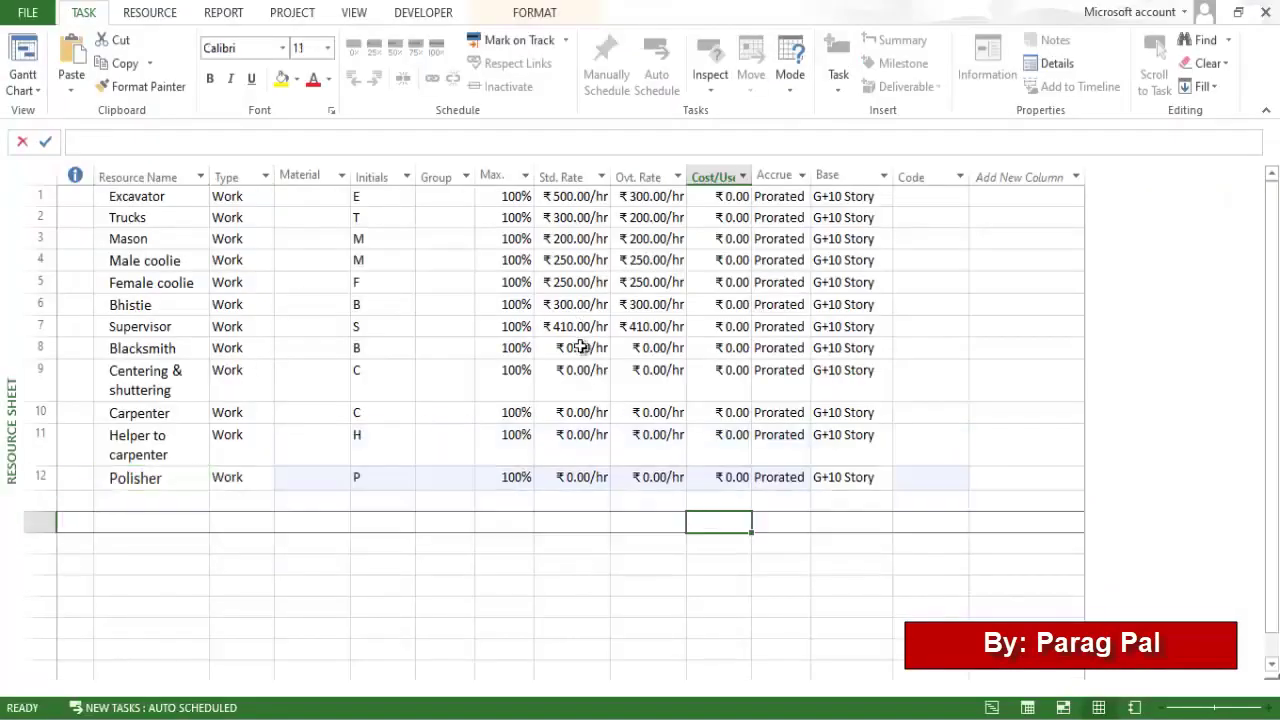
Set the Blacksmith resource's standard and overtime rates to ₹400 per hour each
click(582, 348)
text(400)
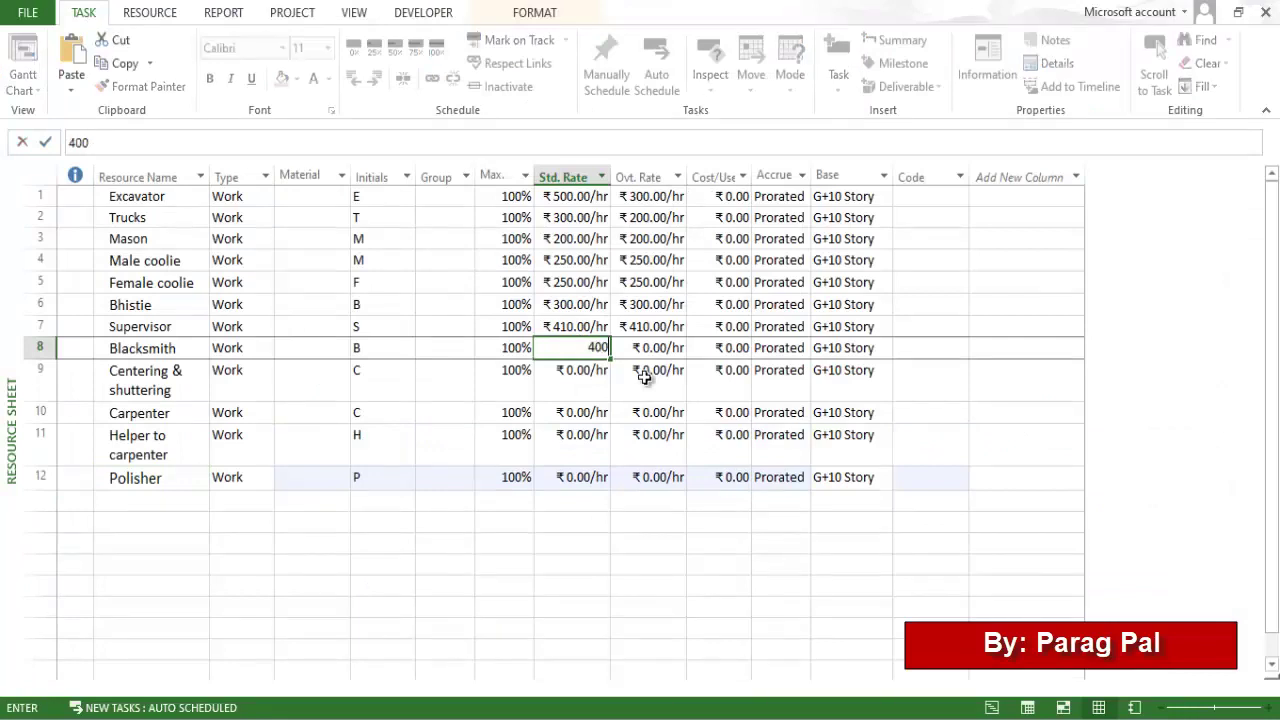
key(Return)
key(Up)
key(Right)
text(400)
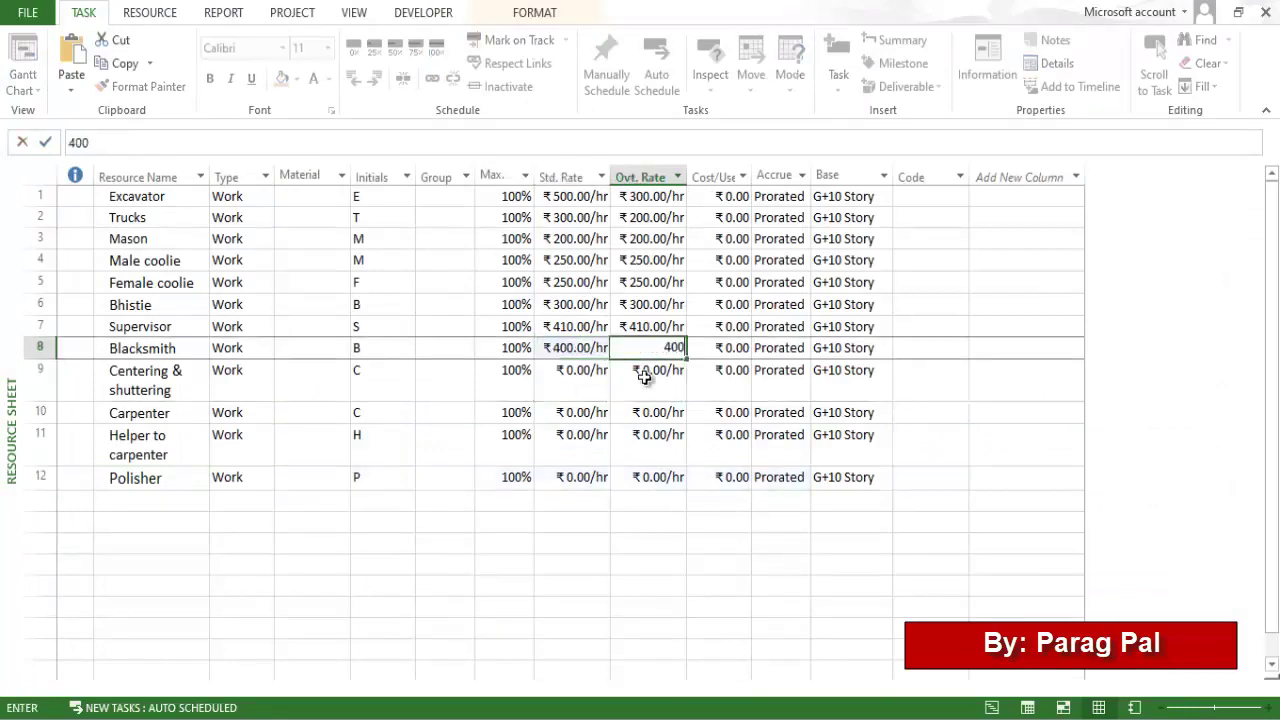
key(Return)
Set the Centering & shuttering resource's standard and overtime rates to ₹500 per hour each
key(Left)
text(500)
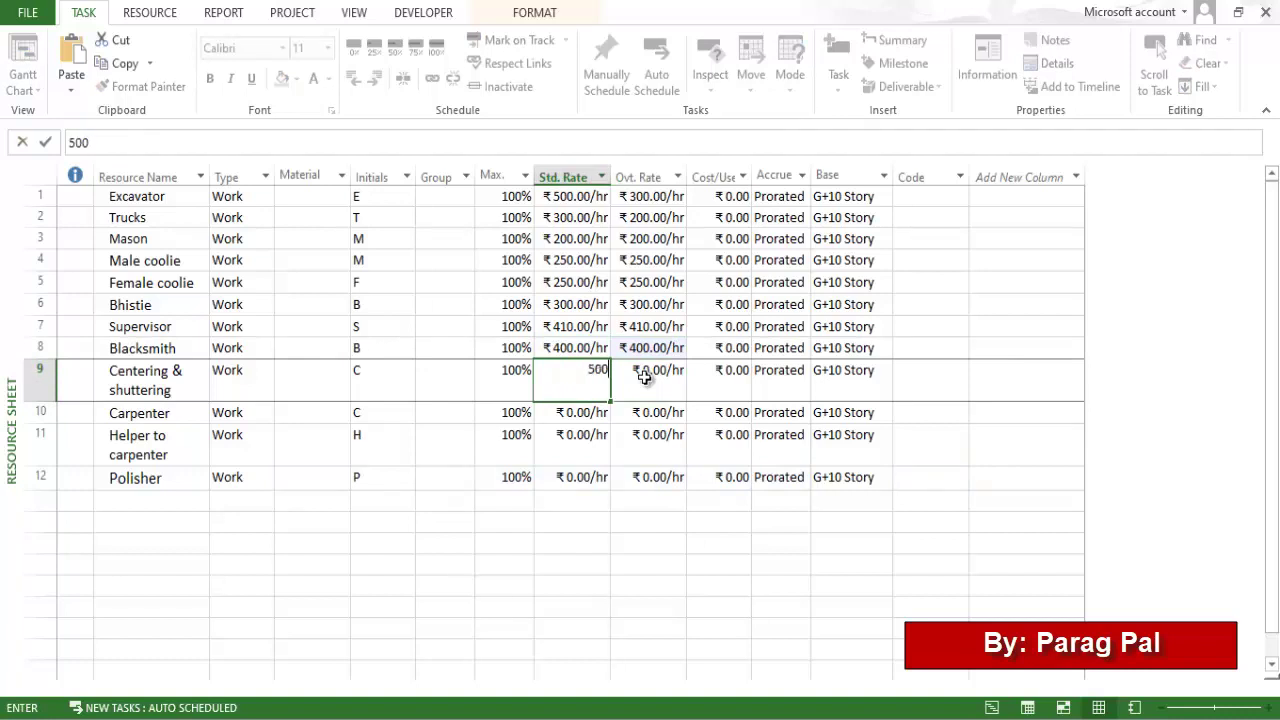
key(Tab)
text(500)
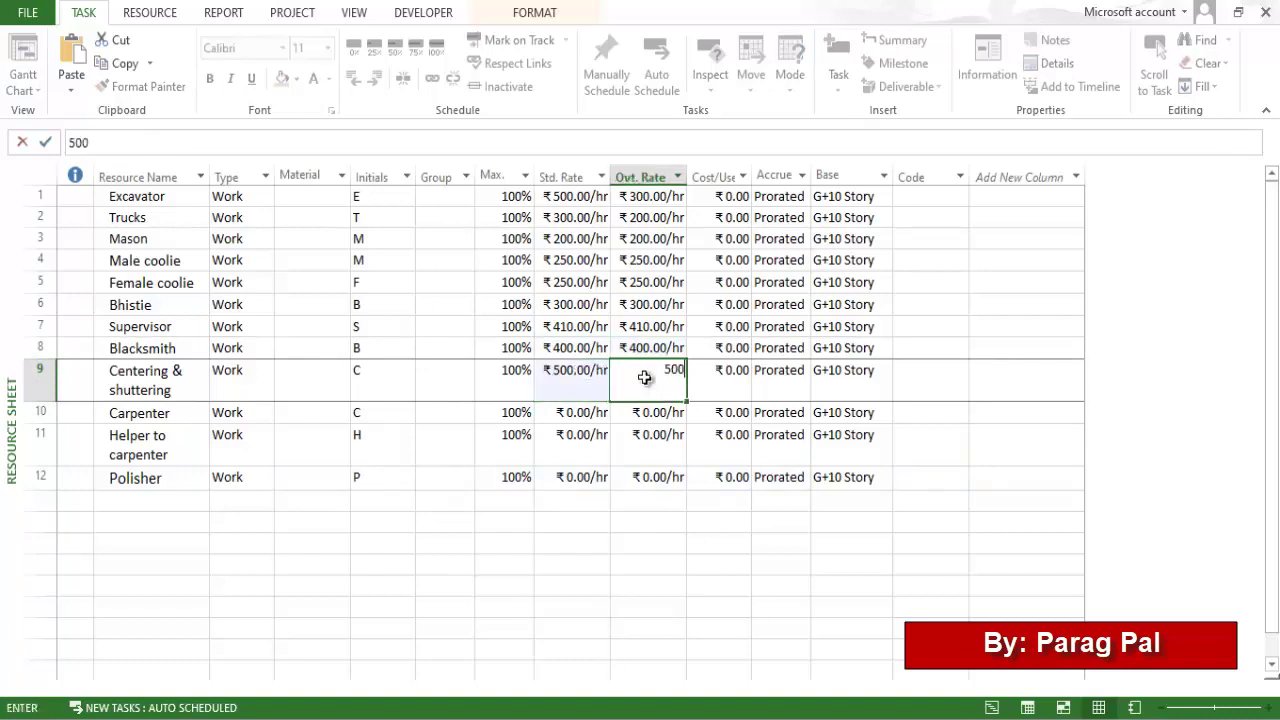
key(Return)
Set the Carpenter resource's standard and overtime rates to ₹320 per hour each
text(320)
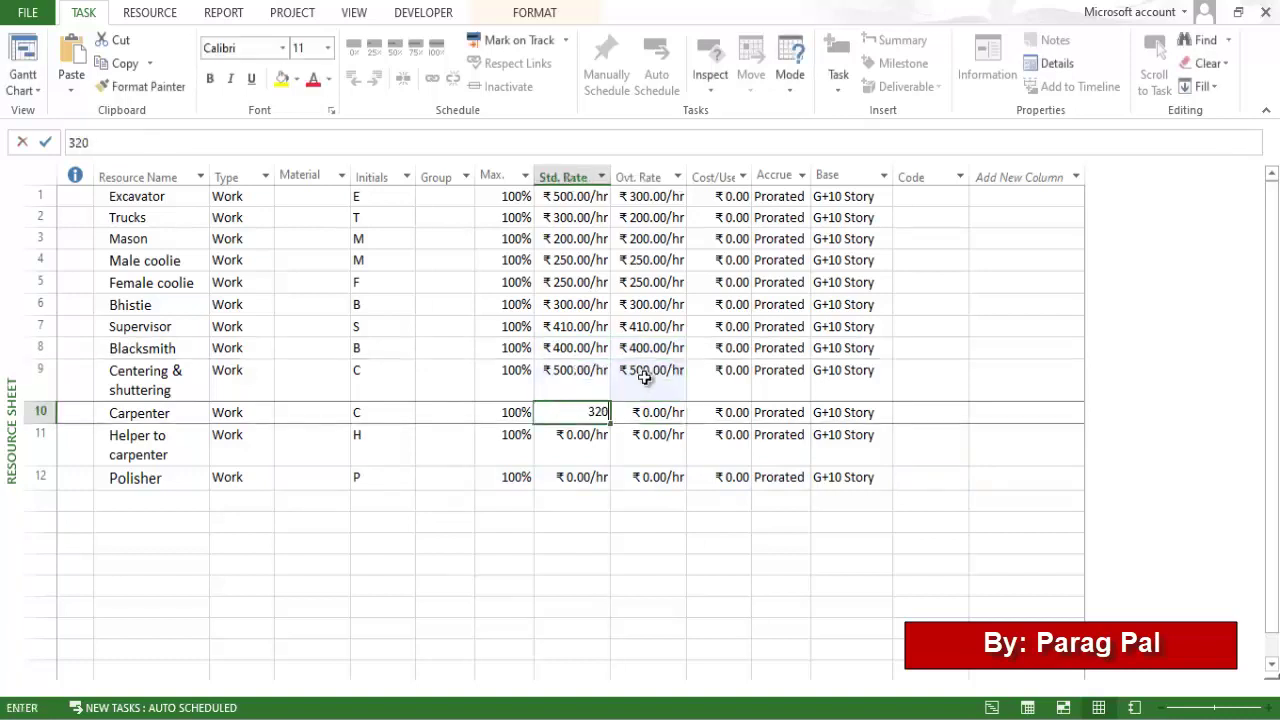
key(Tab)
text(320)
key(Return)
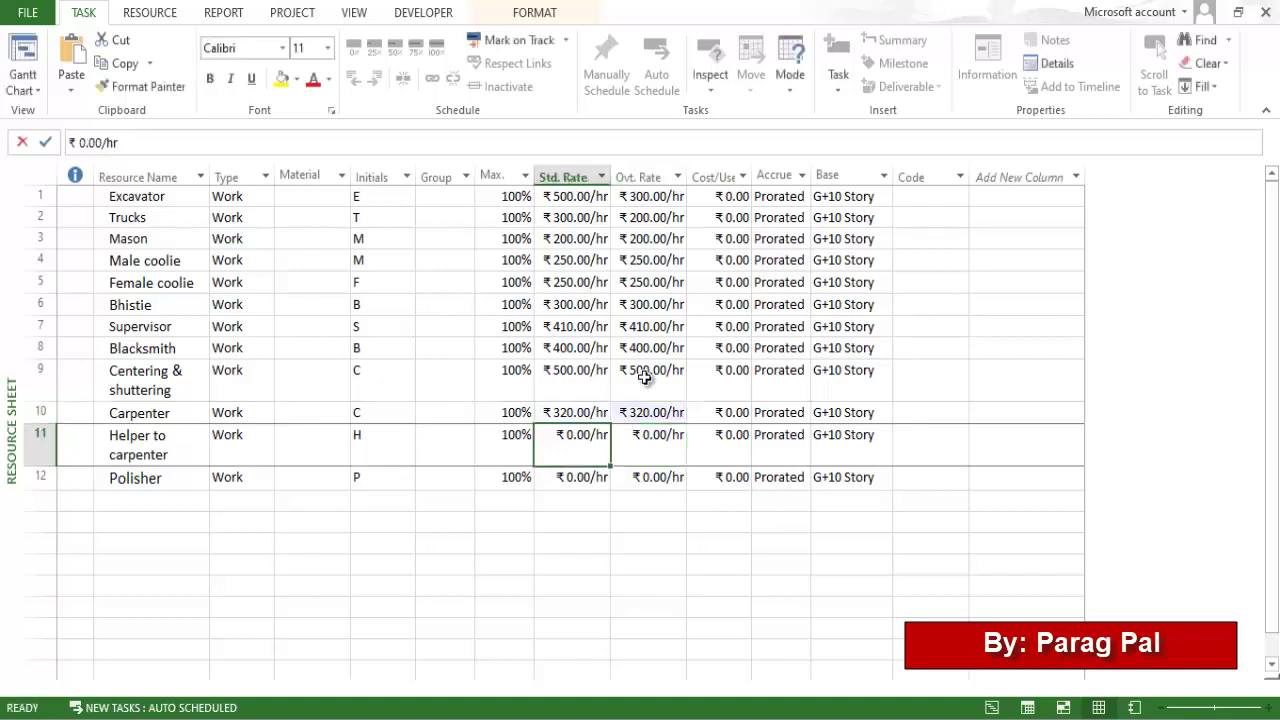
Set the Helper to carpenter resource's standard and overtime rates to ₹250 per hour each
text(250)
key(Tab)
text(25)
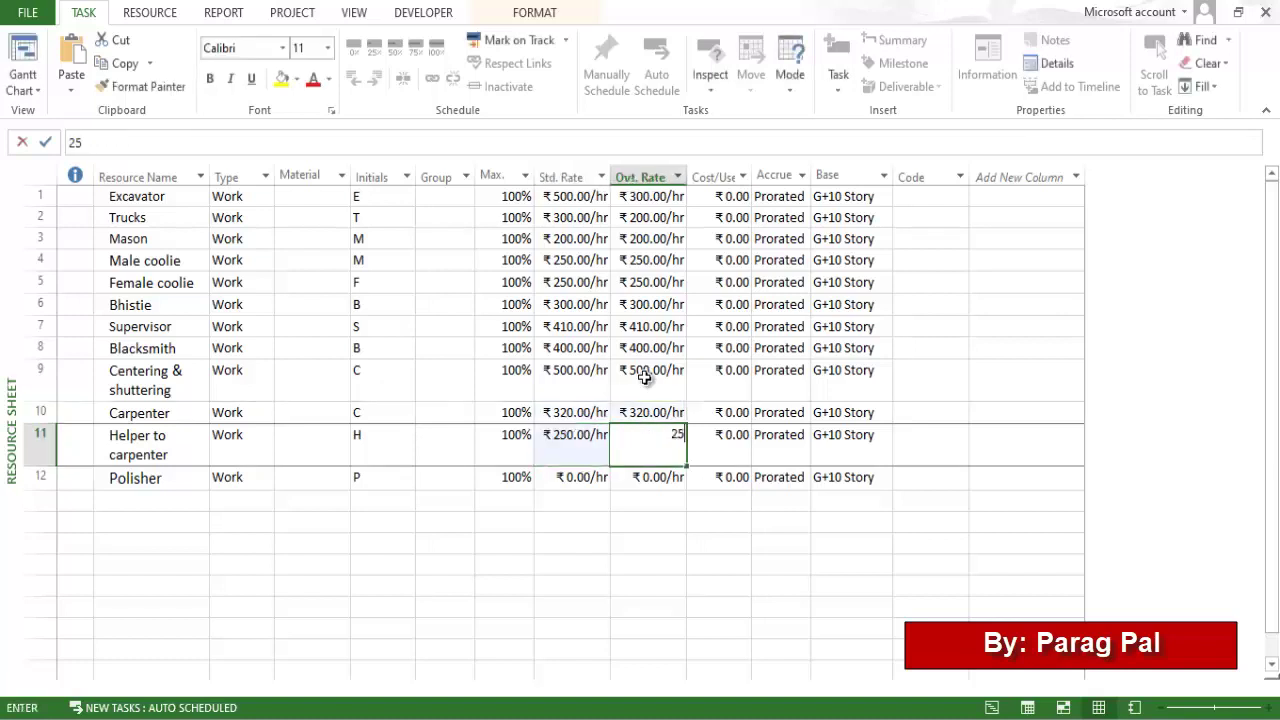
text(0)
key(Return)
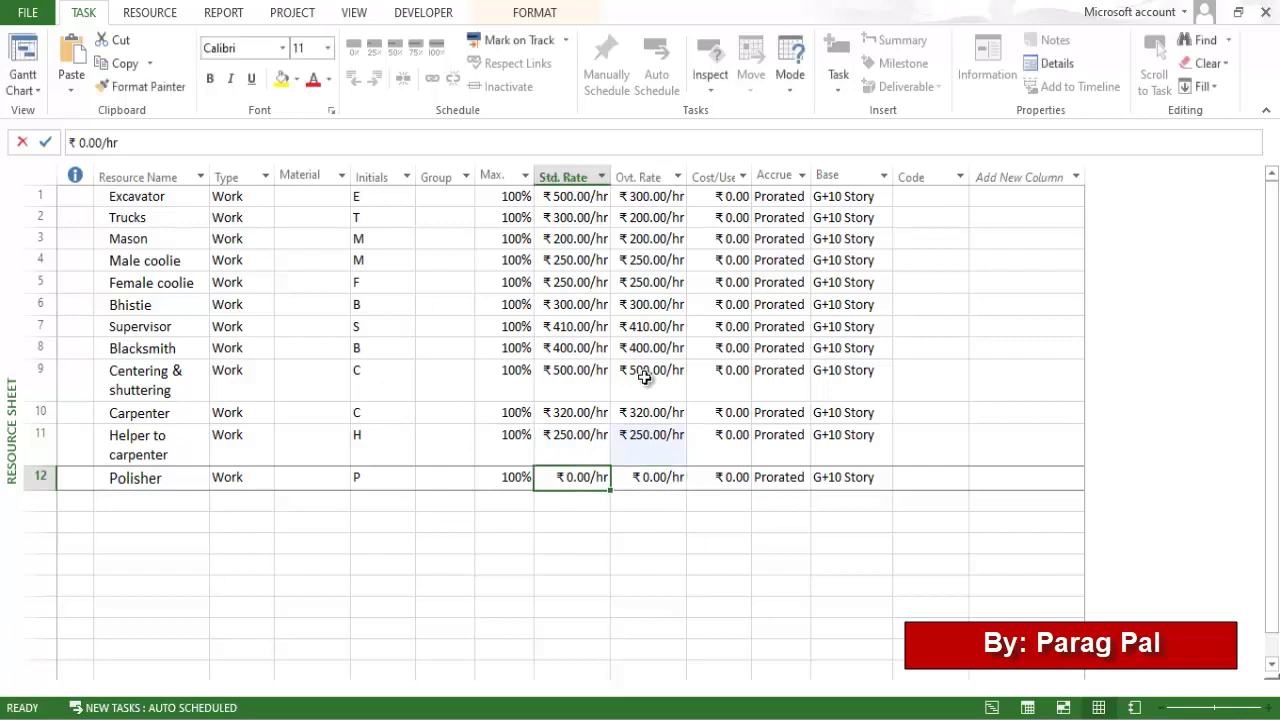
Set the Polisher resource's standard and overtime rates to ₹400 per hour each
text(400)
key(Tab)
text(40)
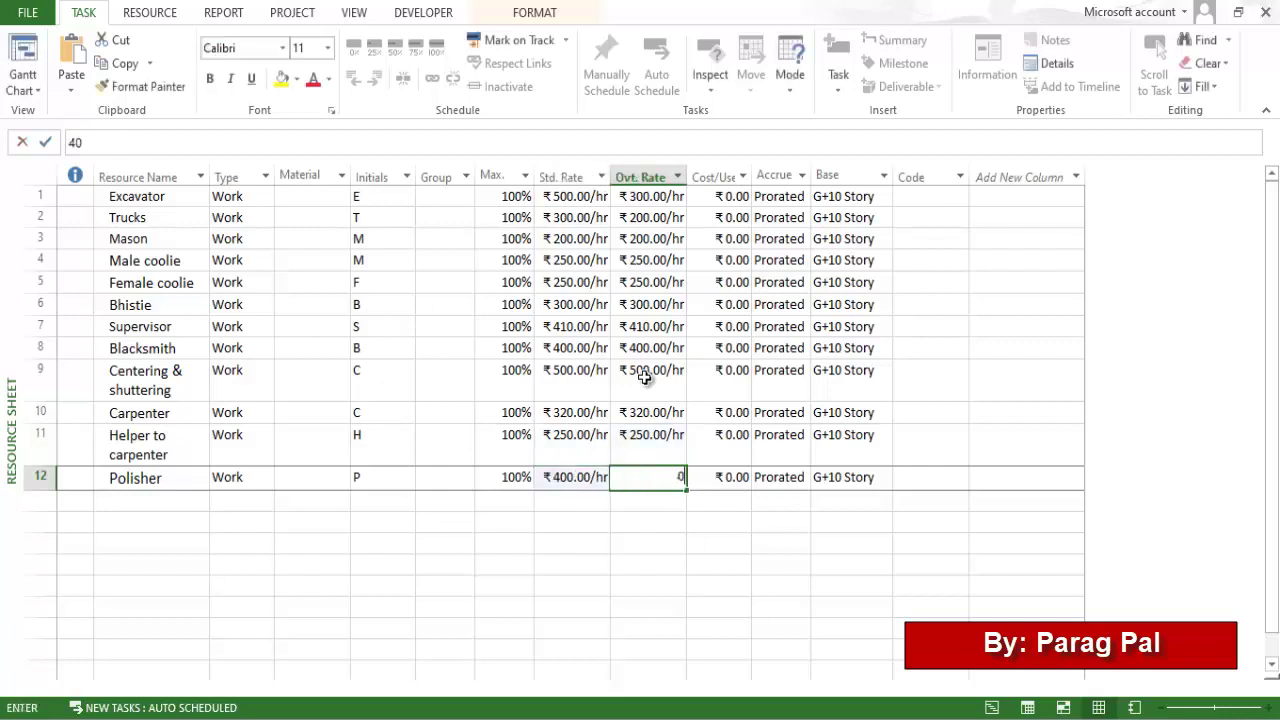
text(0)
key(Return)
key(Left)
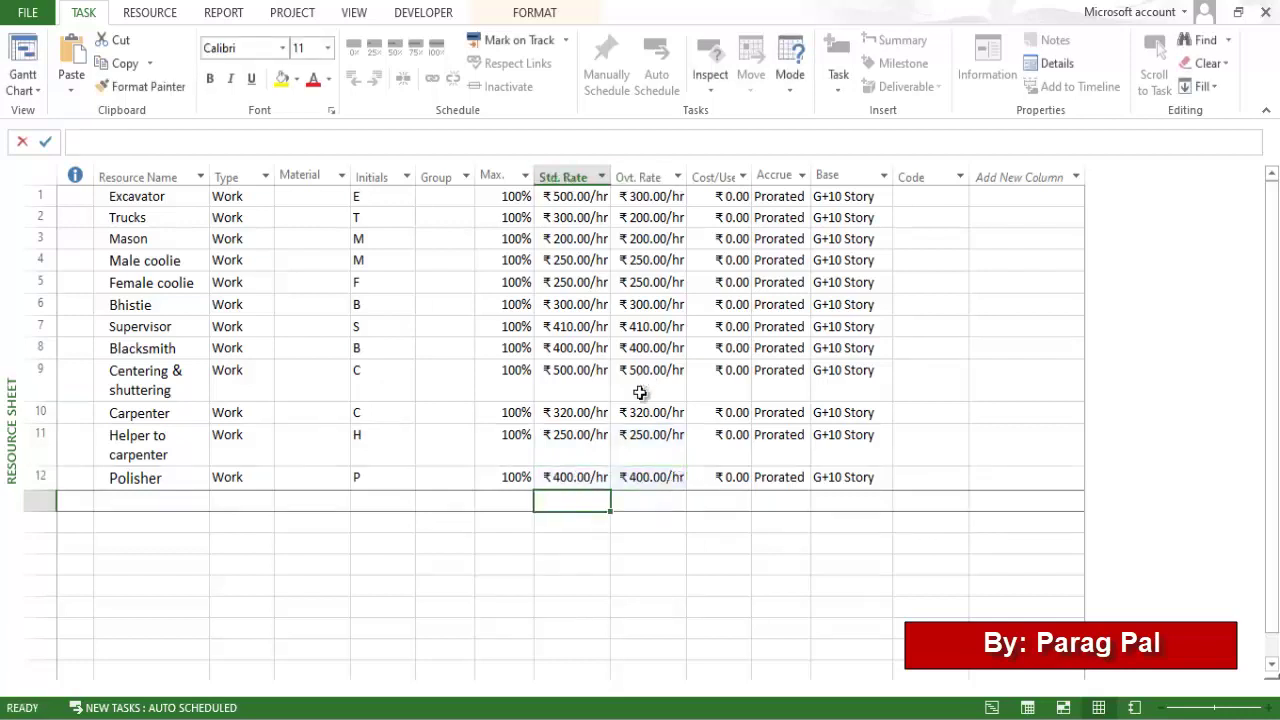
click(230, 196)
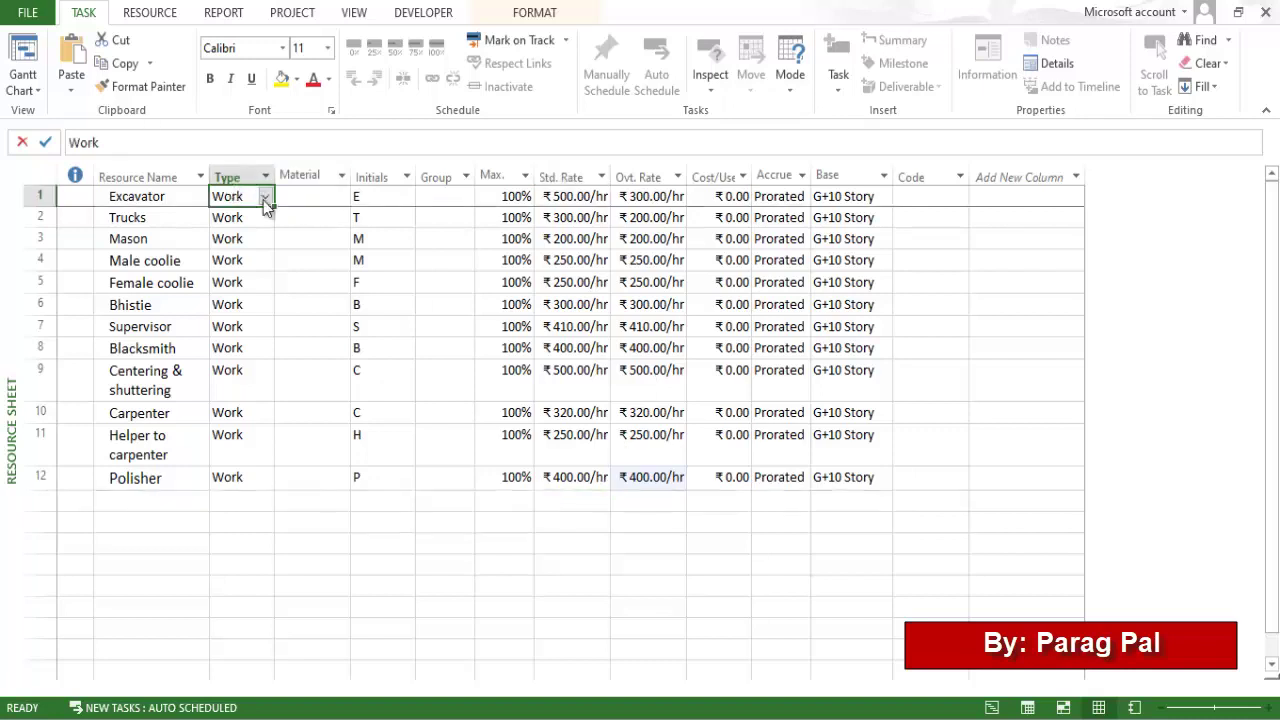
click(265, 198)
key(Escape)
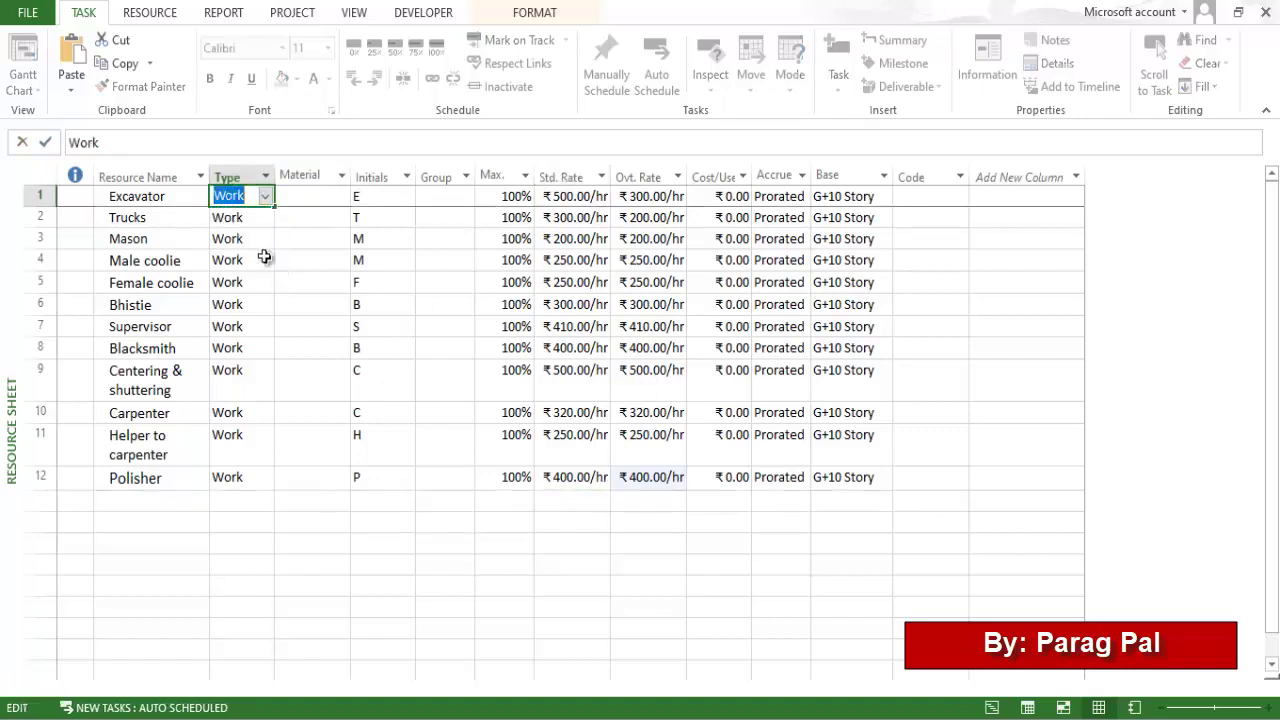
click(262, 305)
click(294, 196)
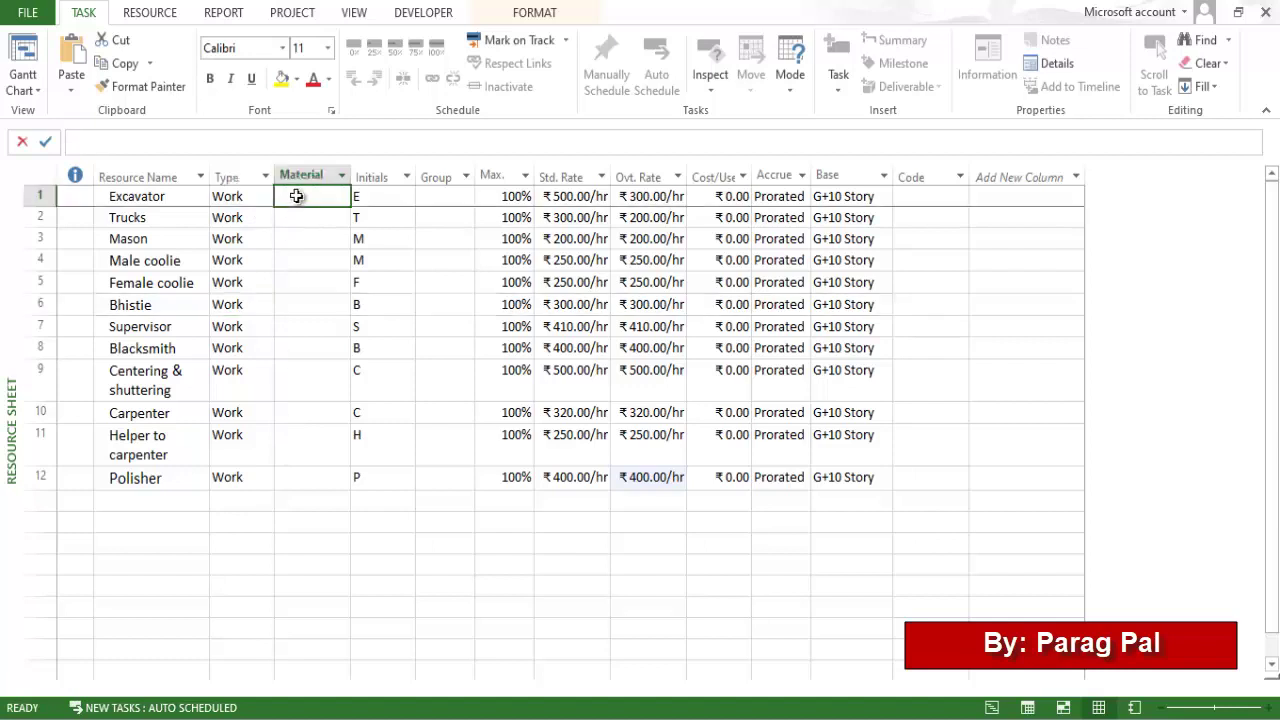
click(320, 280)
Add the resources Cement, Sand and Coarse aggregate in the empty rows below Polisher
click(234, 502)
click(161, 498)
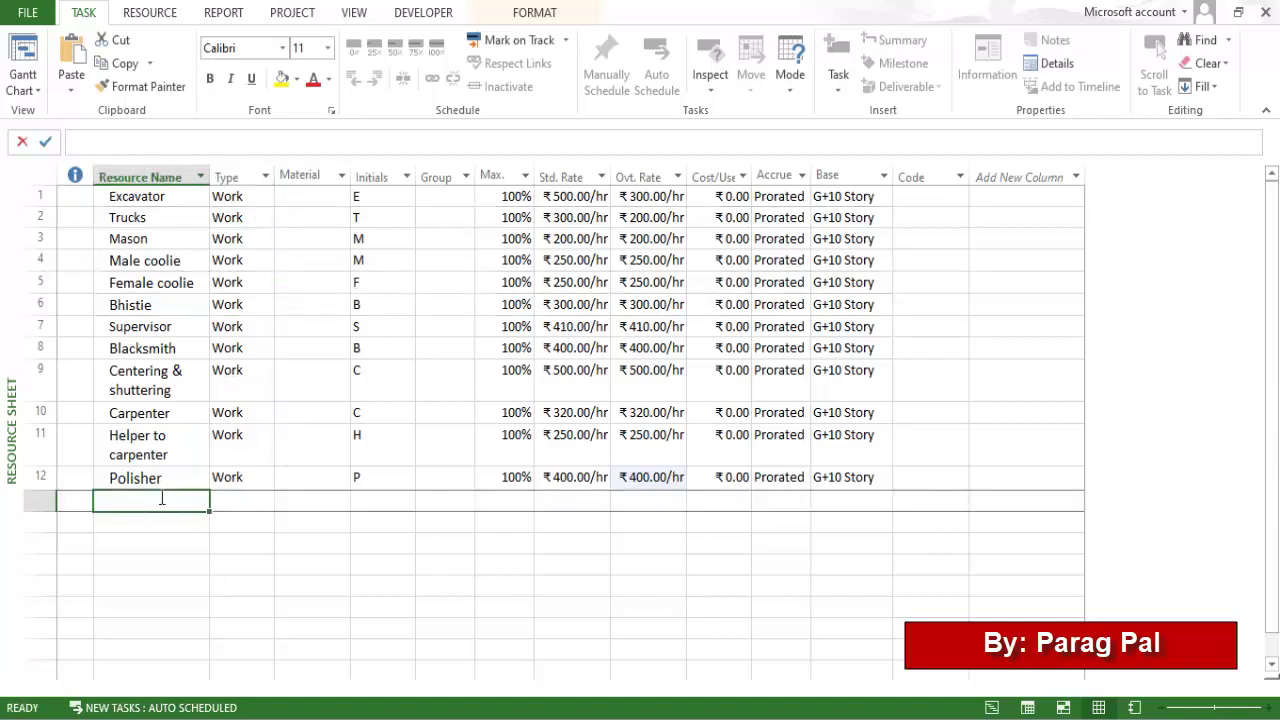
text(Ceme)
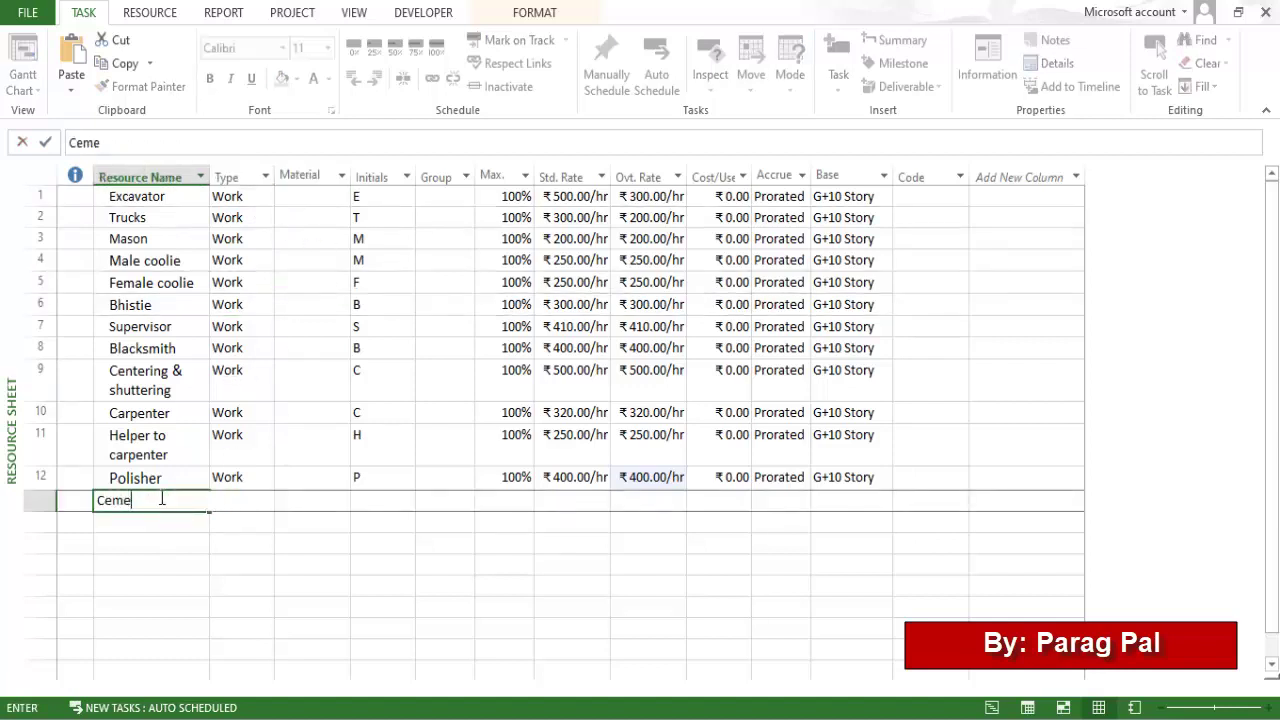
text(nt)
key(Return)
text(Sand)
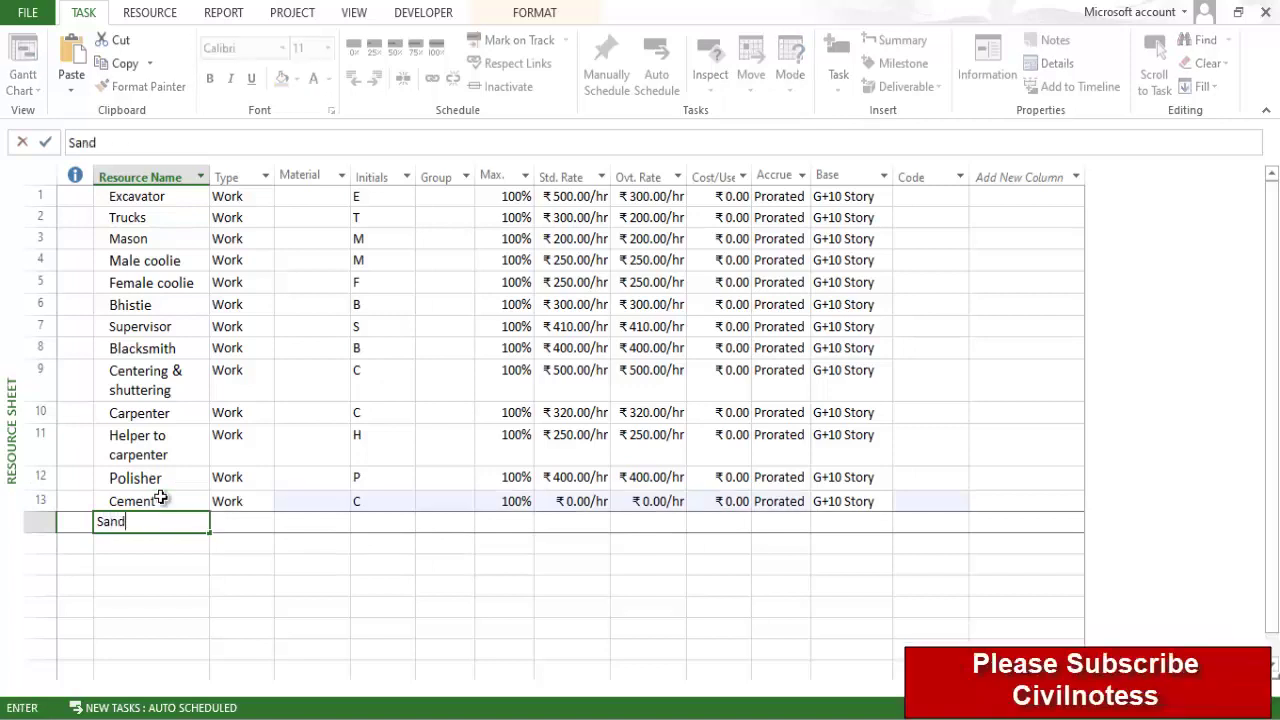
key(Return)
text(Coars)
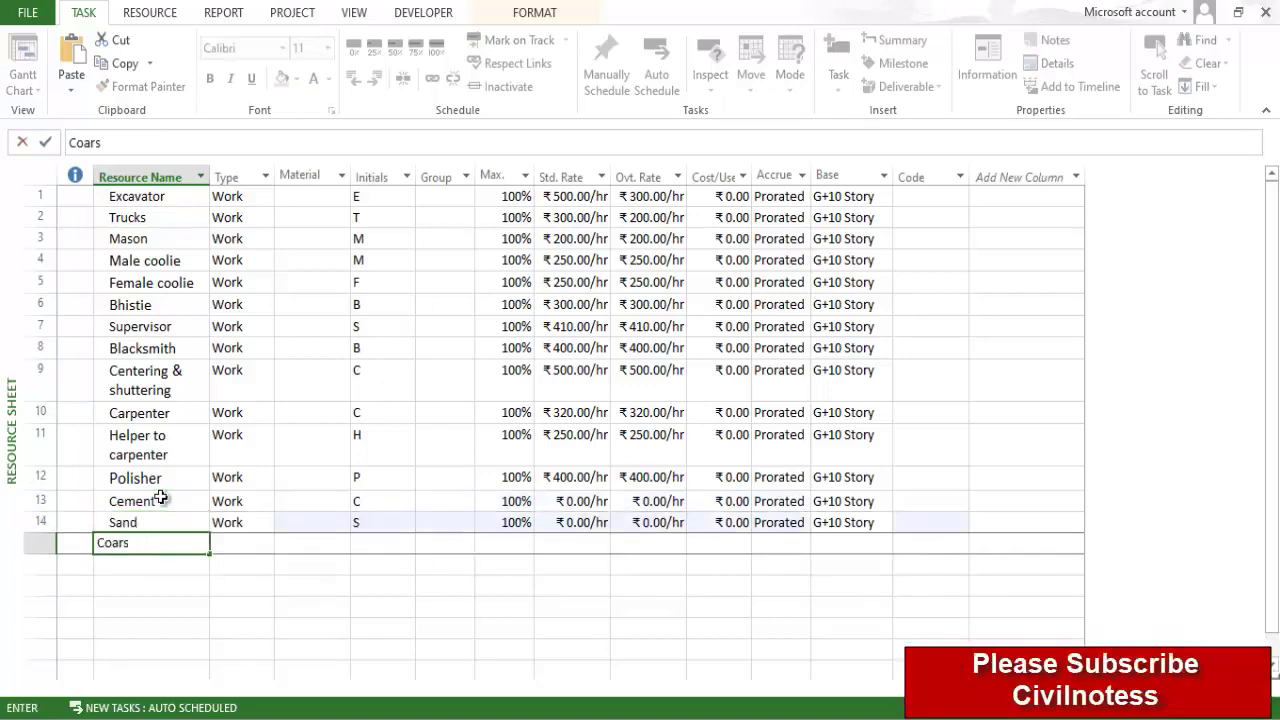
text(e aggreg)
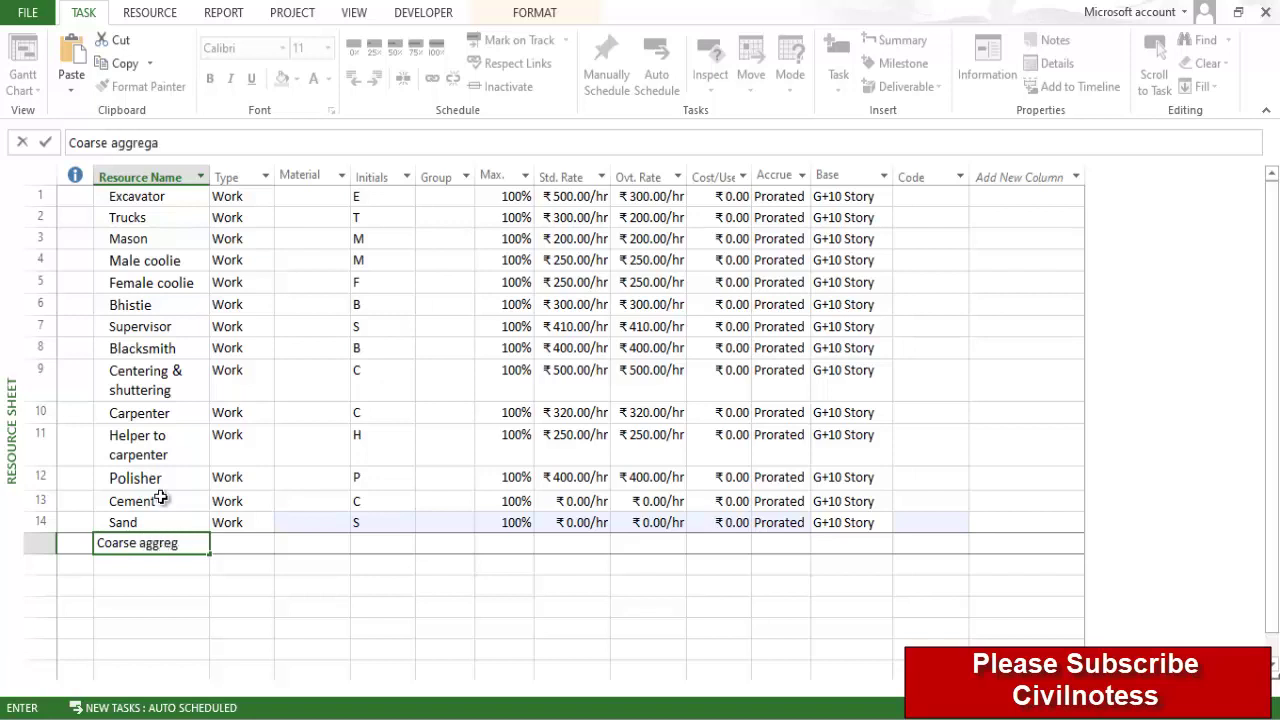
text(ate)
key(Return)
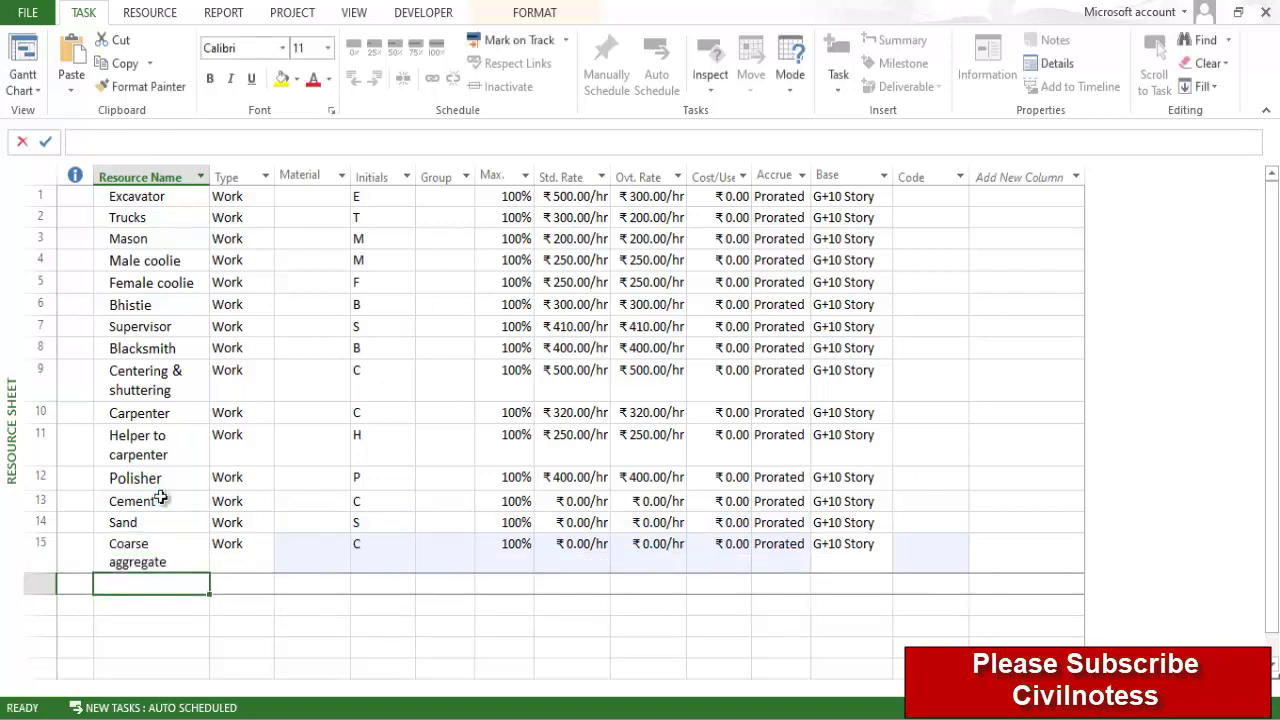
Add the resources Steel, Brick and White cement below Coarse aggregate
text(Steel)
key(Return)
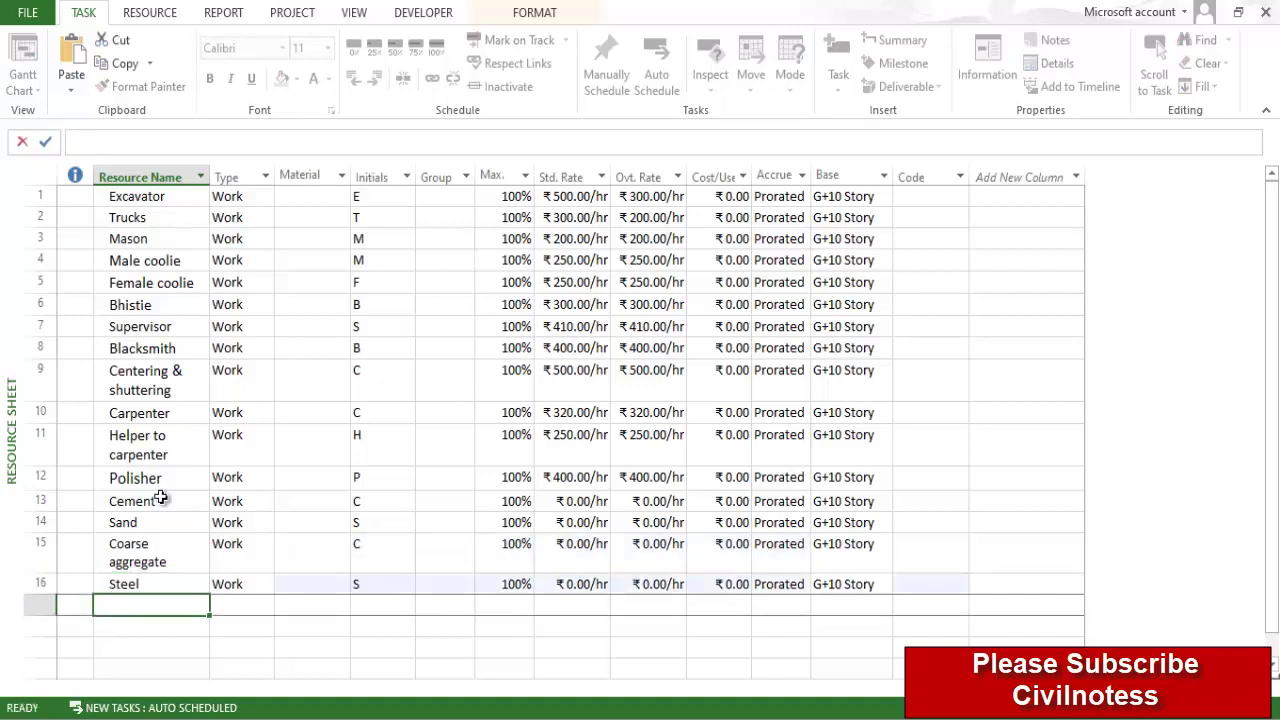
text(Brick)
key(Return)
text(Whict)
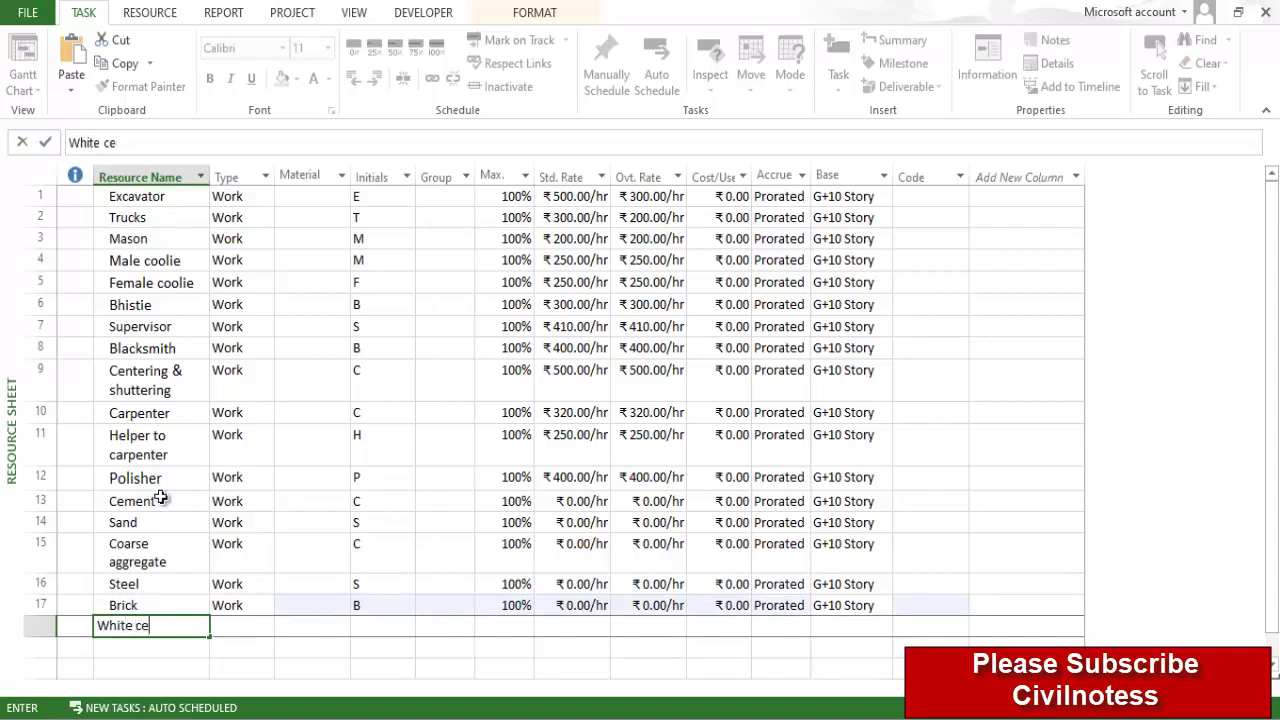
text(cement)
key(Return)
Add the resources Tiles, Paint and Lubrication oil below White cement
text(Ti)
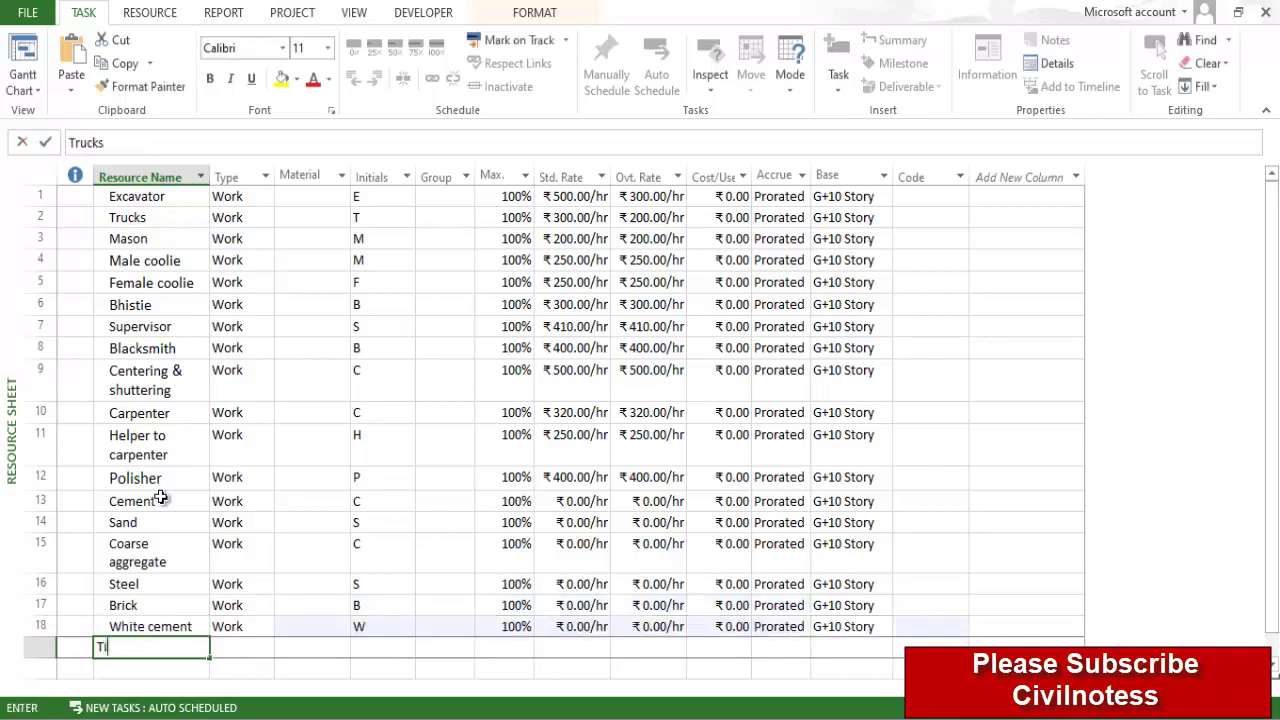
text(les)
key(Return)
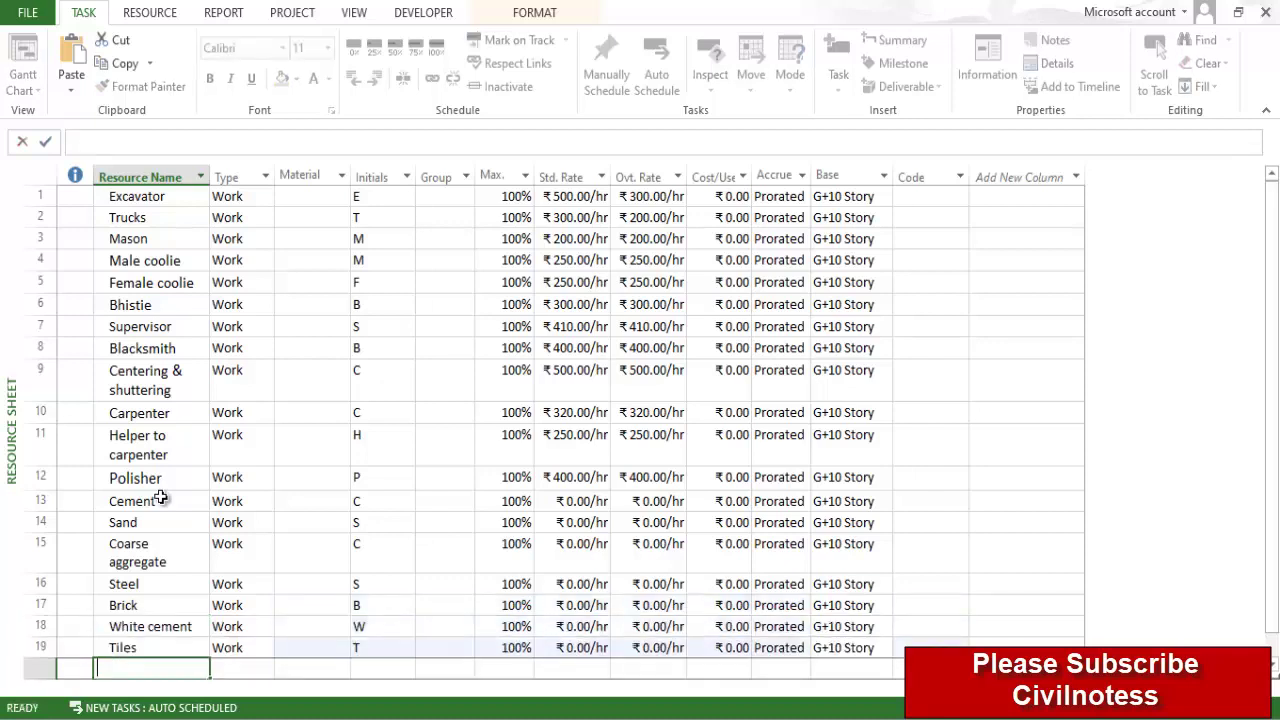
text(Paint)
key(Return)
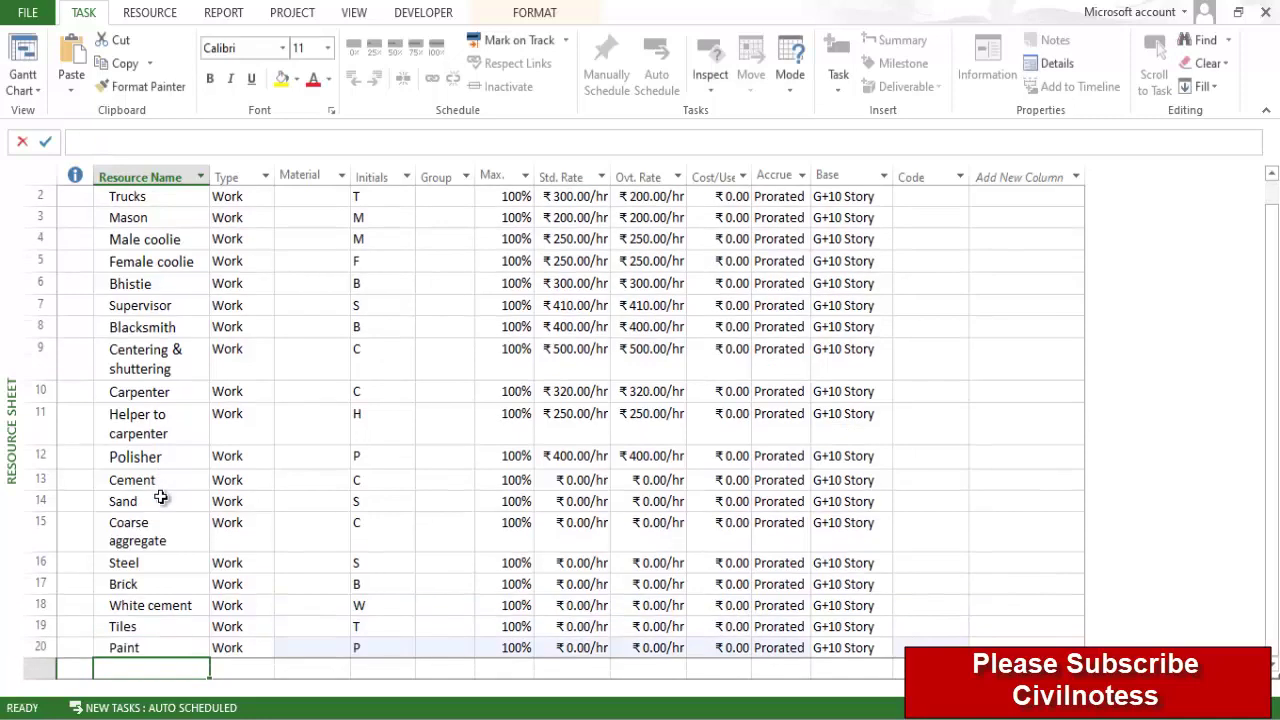
text(Lubrication oi)
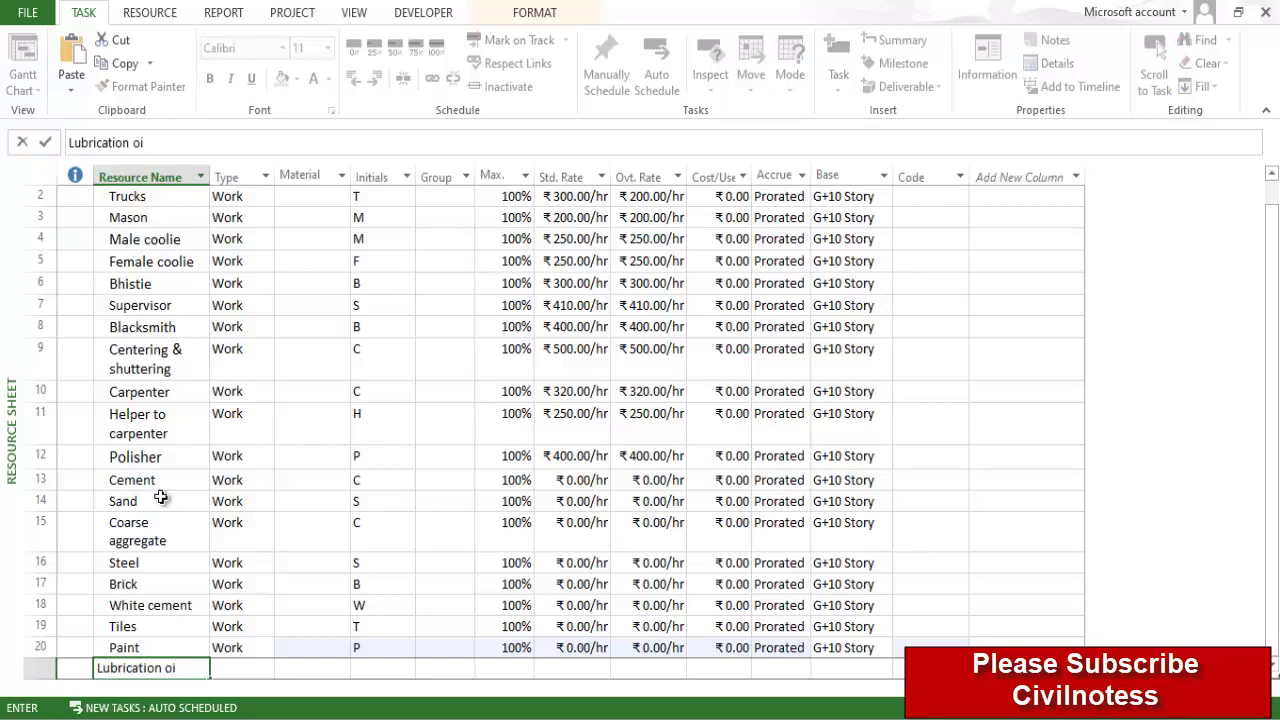
text(l)
key(Return)
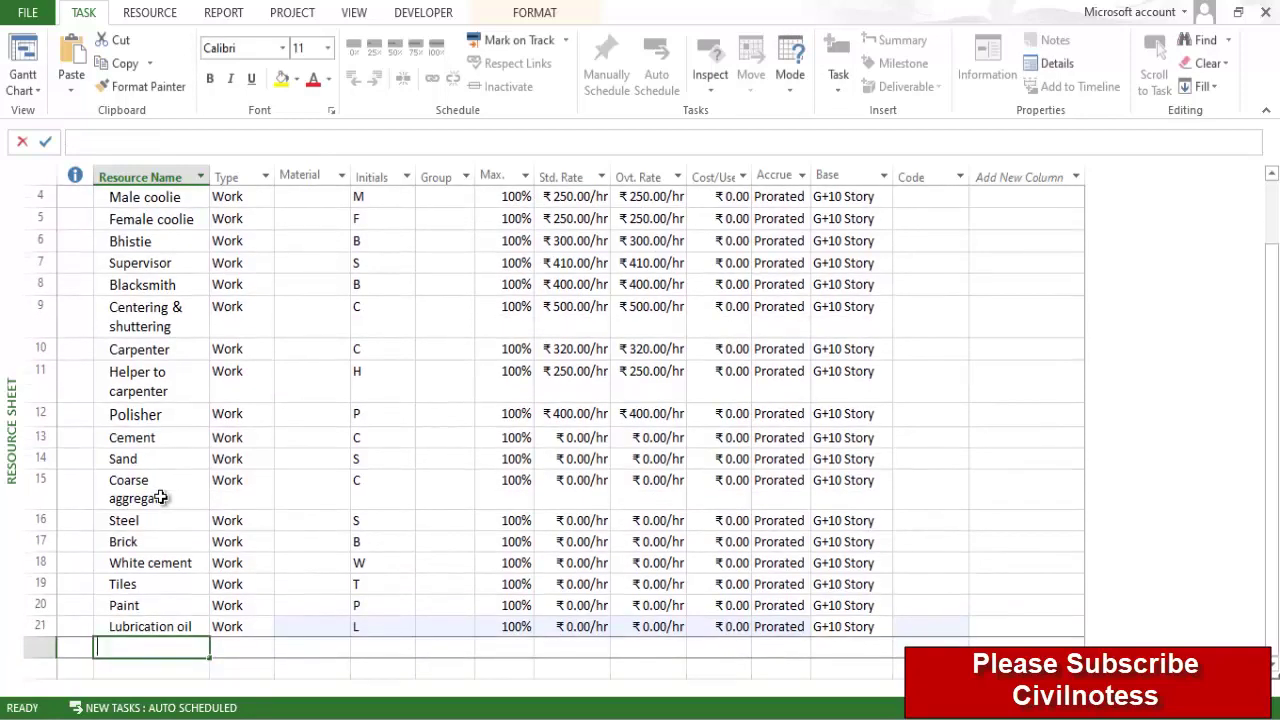
Add the resources Binding wire and Formwork below Lubrication oil
text(Binding wir)
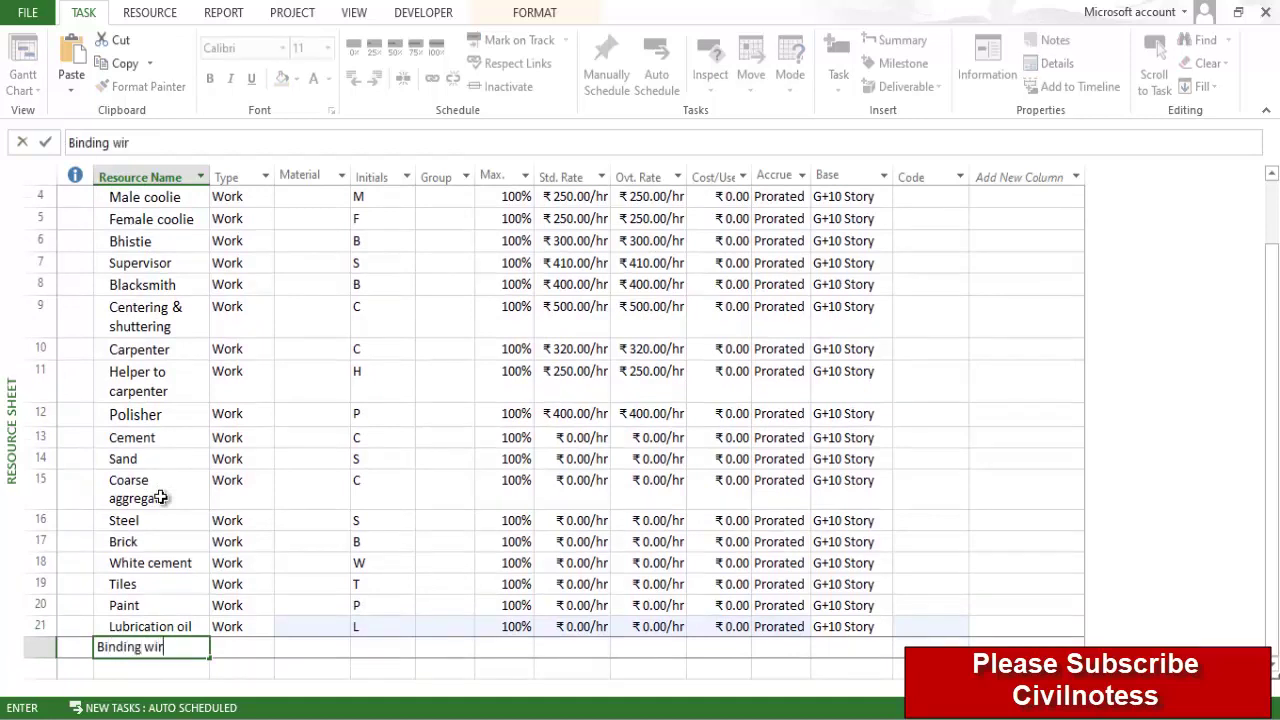
text(e)
key(Return)
text(Forw)
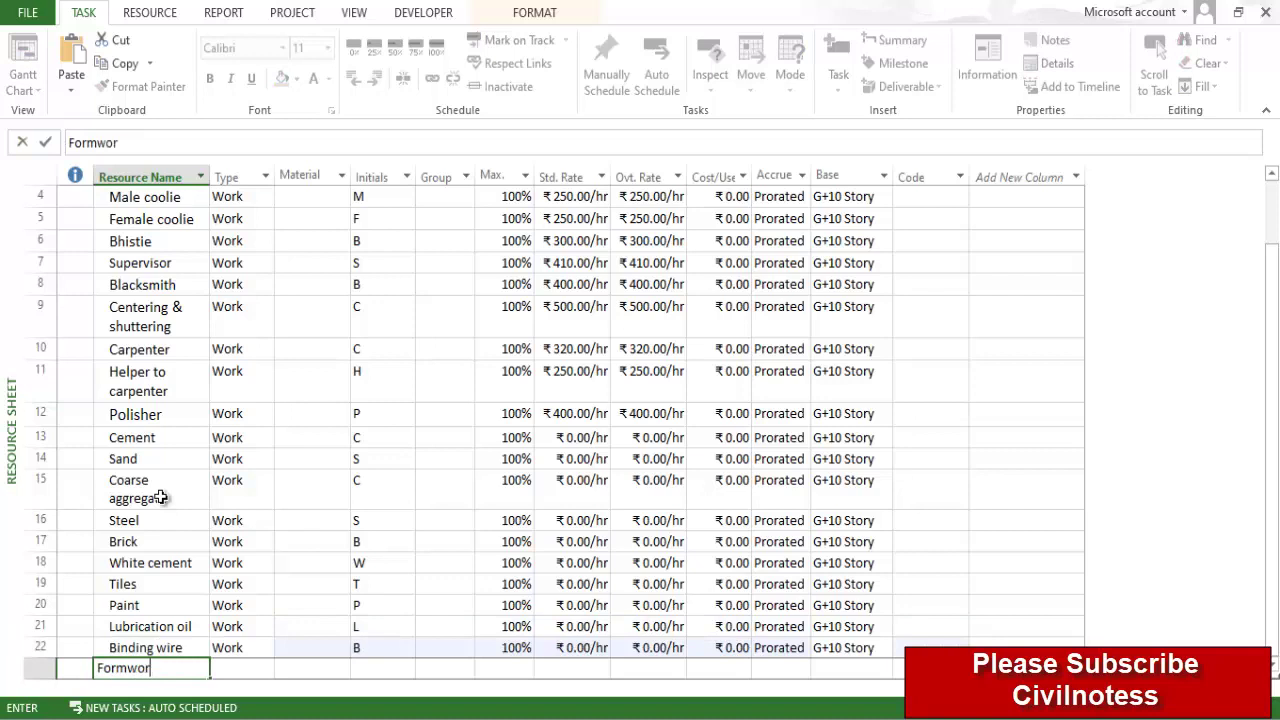
key(Return)
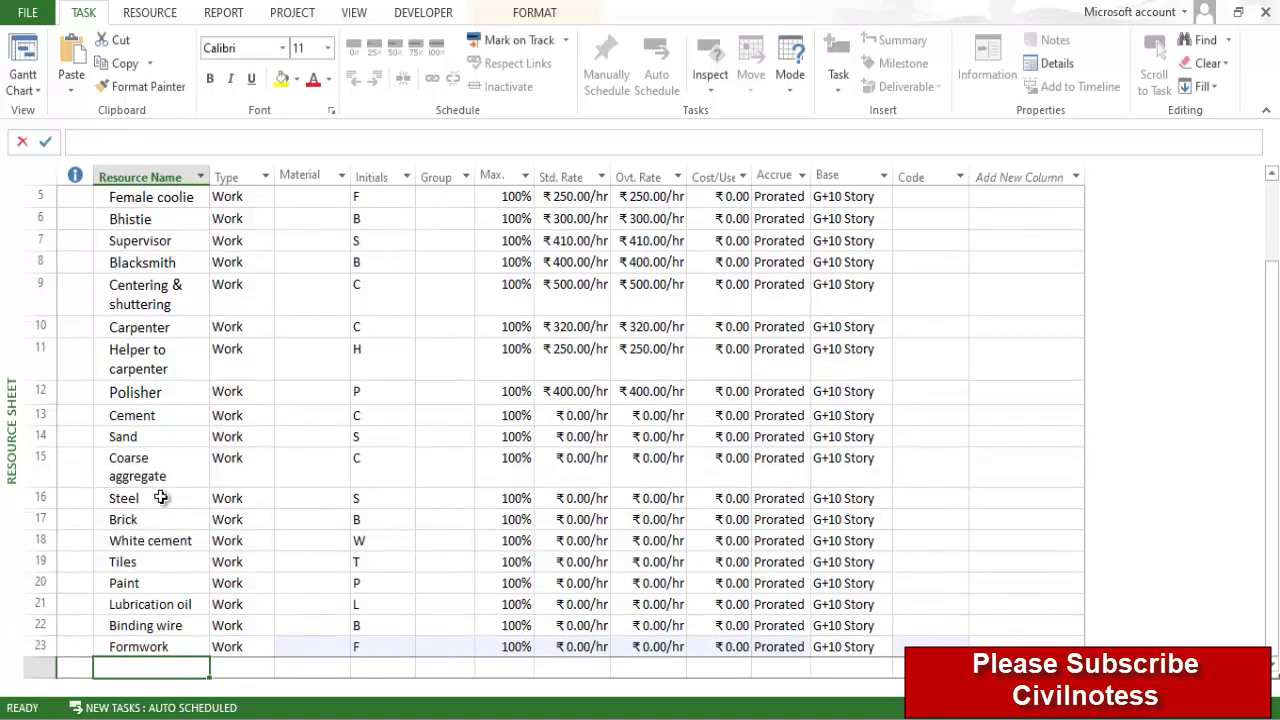
Change the Cement resource's type to Material
key(Up)
key(Right)
key(Right)
key(Up)
key(Up)
key(Up)
key(Up)
key(Up)
key(Up)
key(Up)
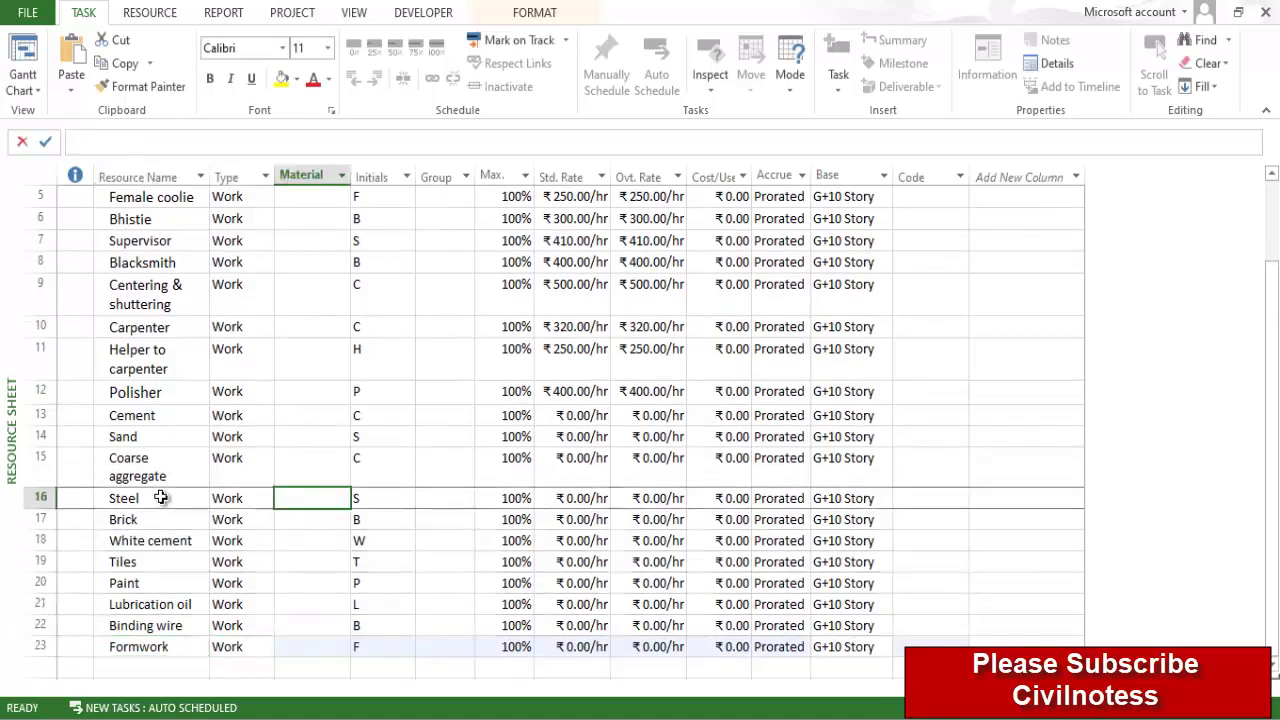
key(Up)
key(Up)
key(Up)
key(Left)
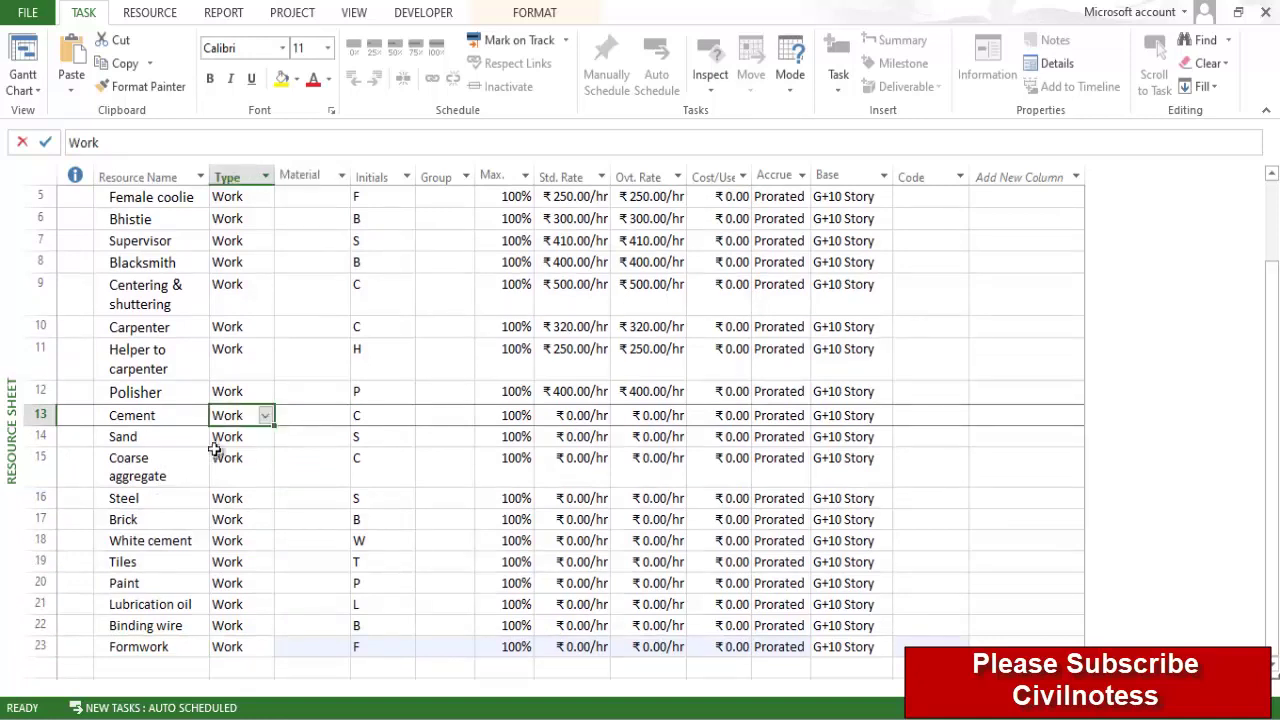
click(265, 416)
click(249, 446)
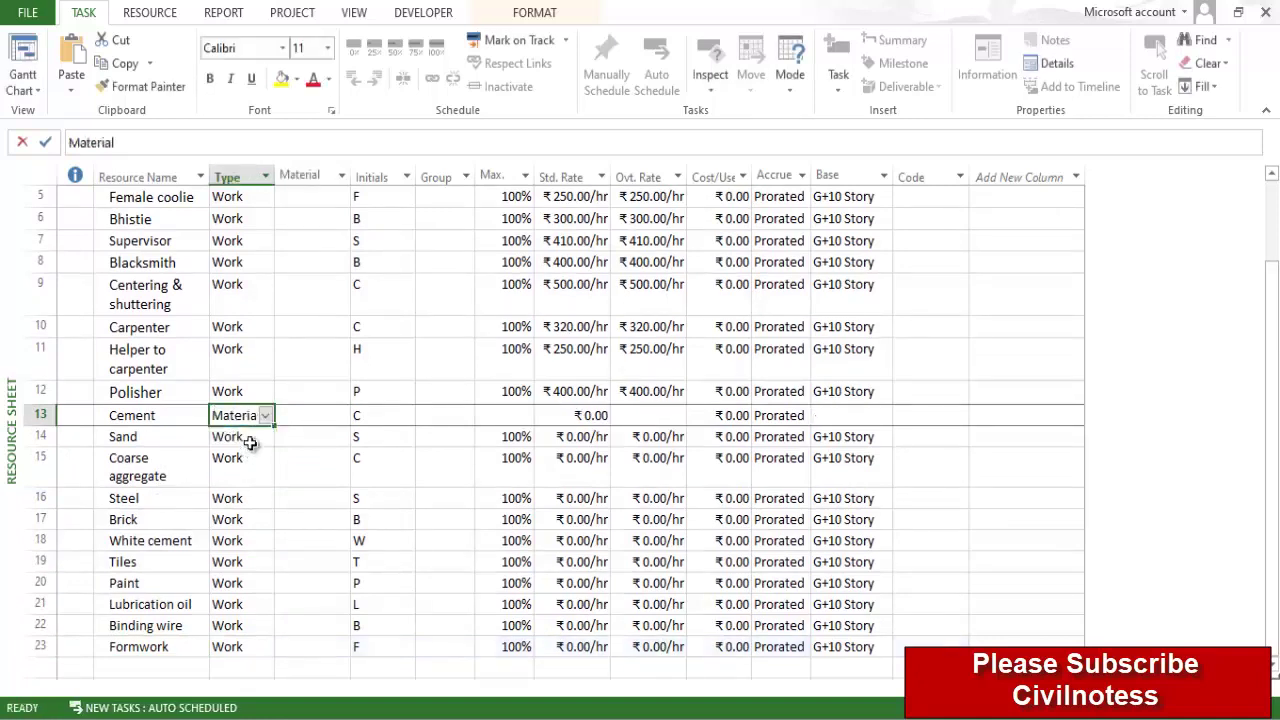
Change the type of the Sand and Coarse aggregate resources to Material, dismissing the bulk-edit suggestion
click(250, 441)
click(266, 437)
click(254, 466)
click(262, 482)
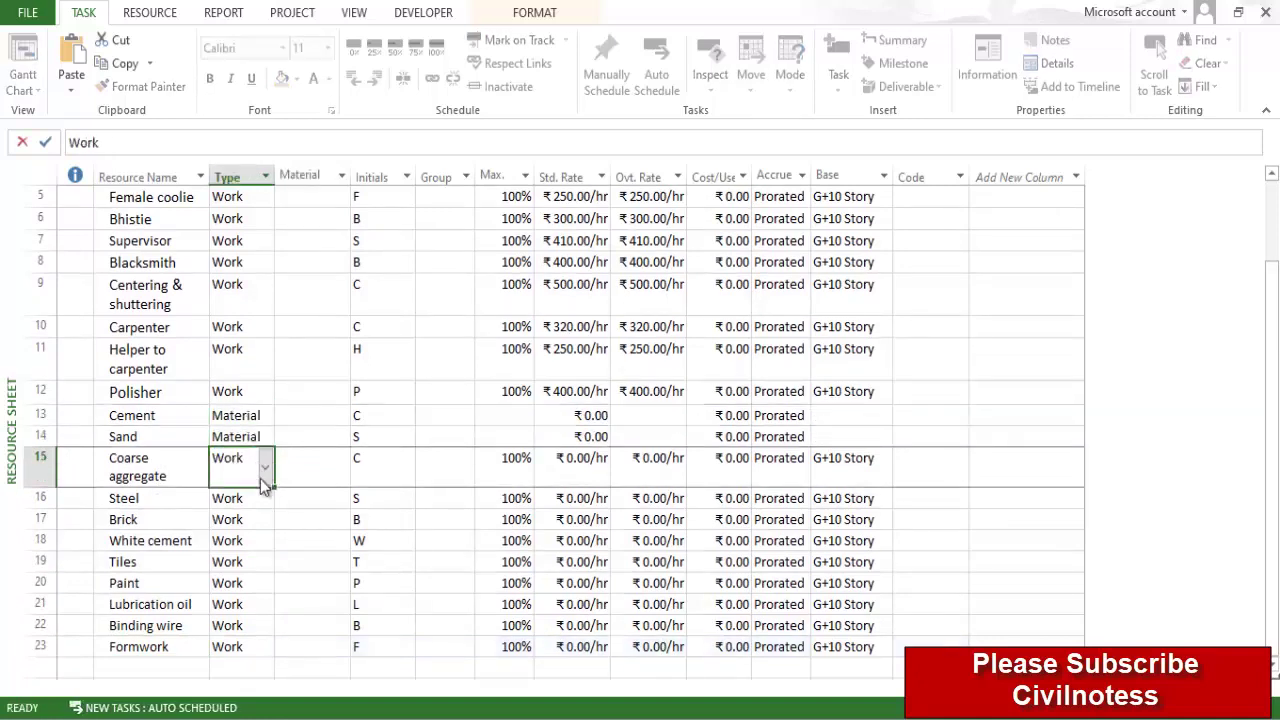
click(265, 467)
click(251, 509)
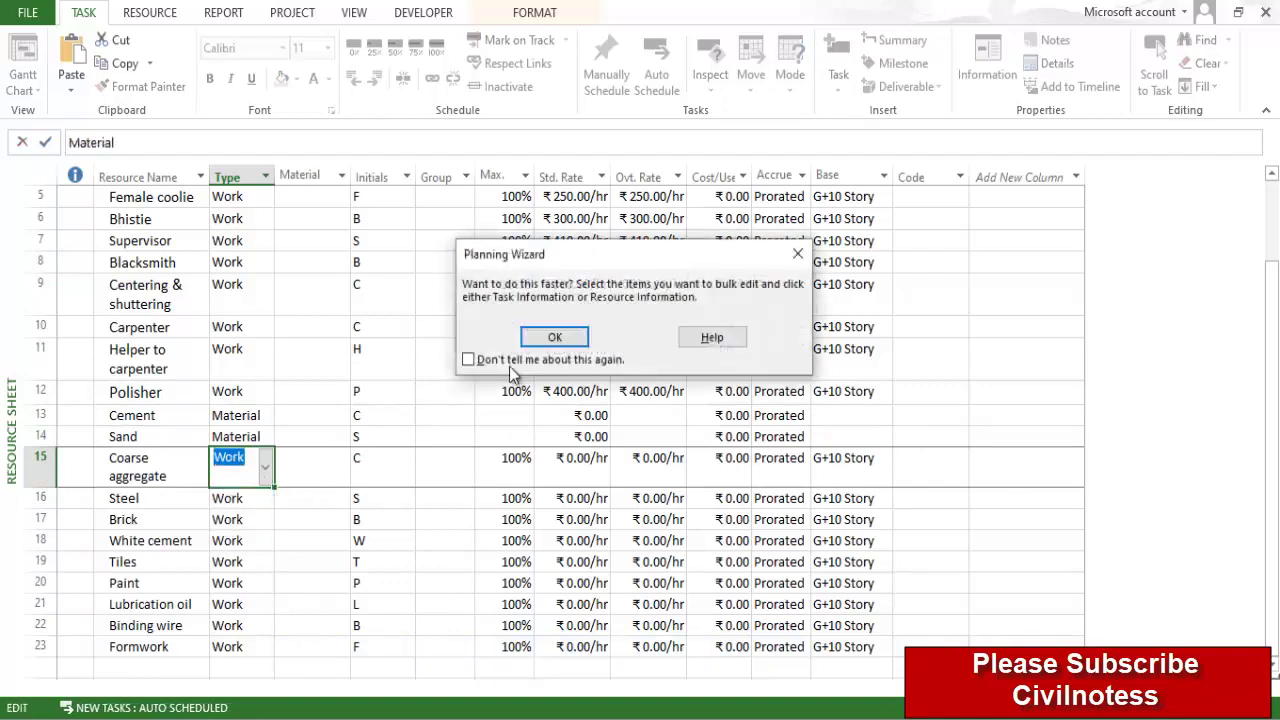
click(554, 337)
Change the type of the Steel, Brick and White cement resources to Material, dismissing the bulk-edit suggestion
click(255, 500)
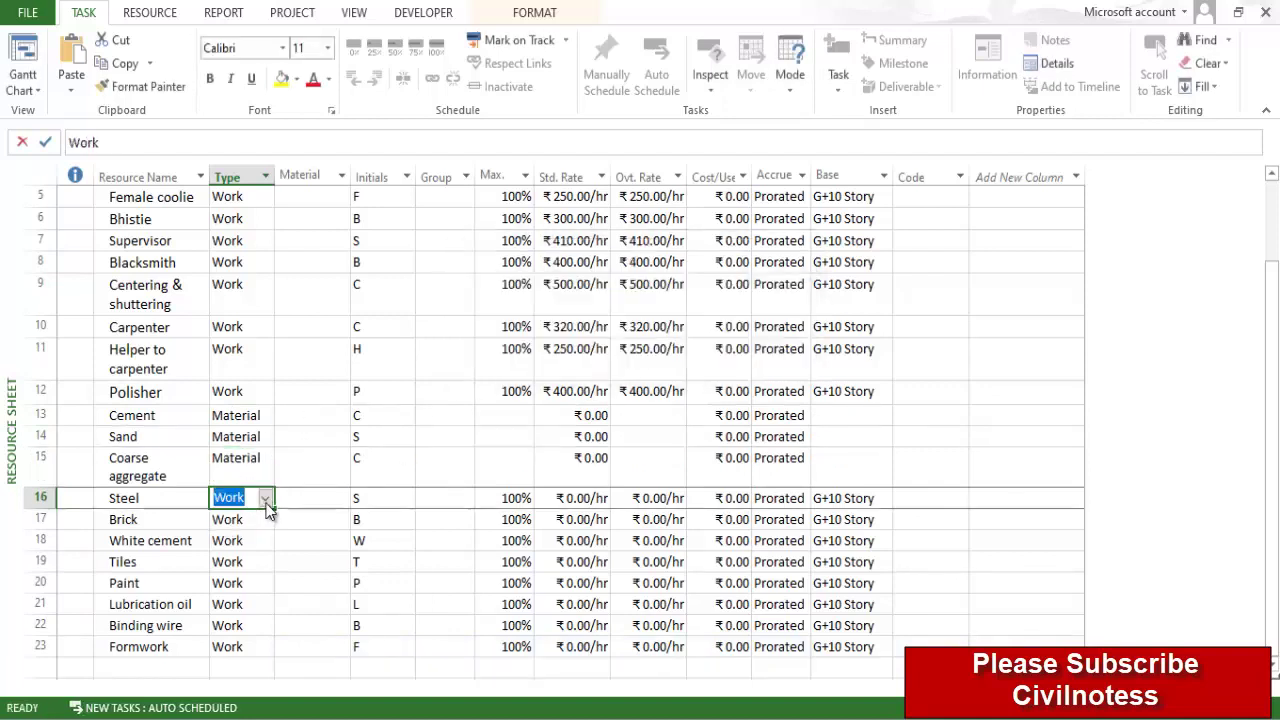
click(265, 498)
click(232, 529)
click(240, 520)
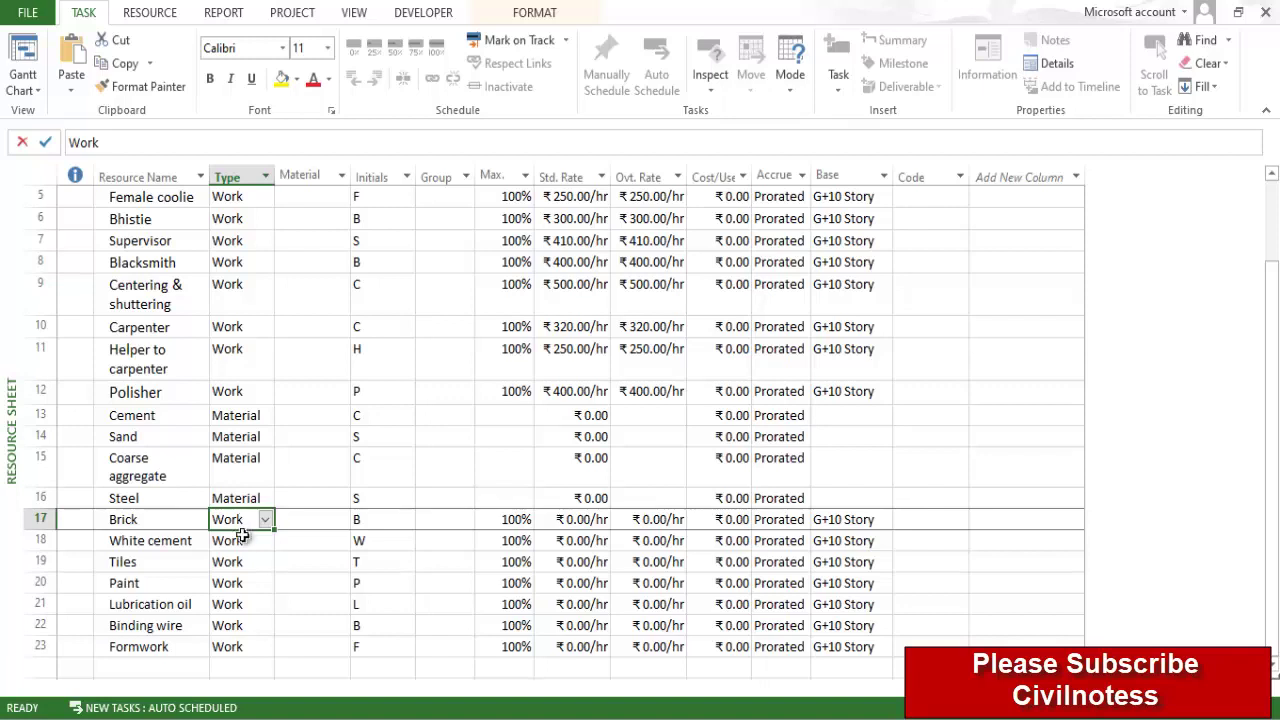
click(241, 540)
click(250, 540)
click(265, 540)
click(251, 568)
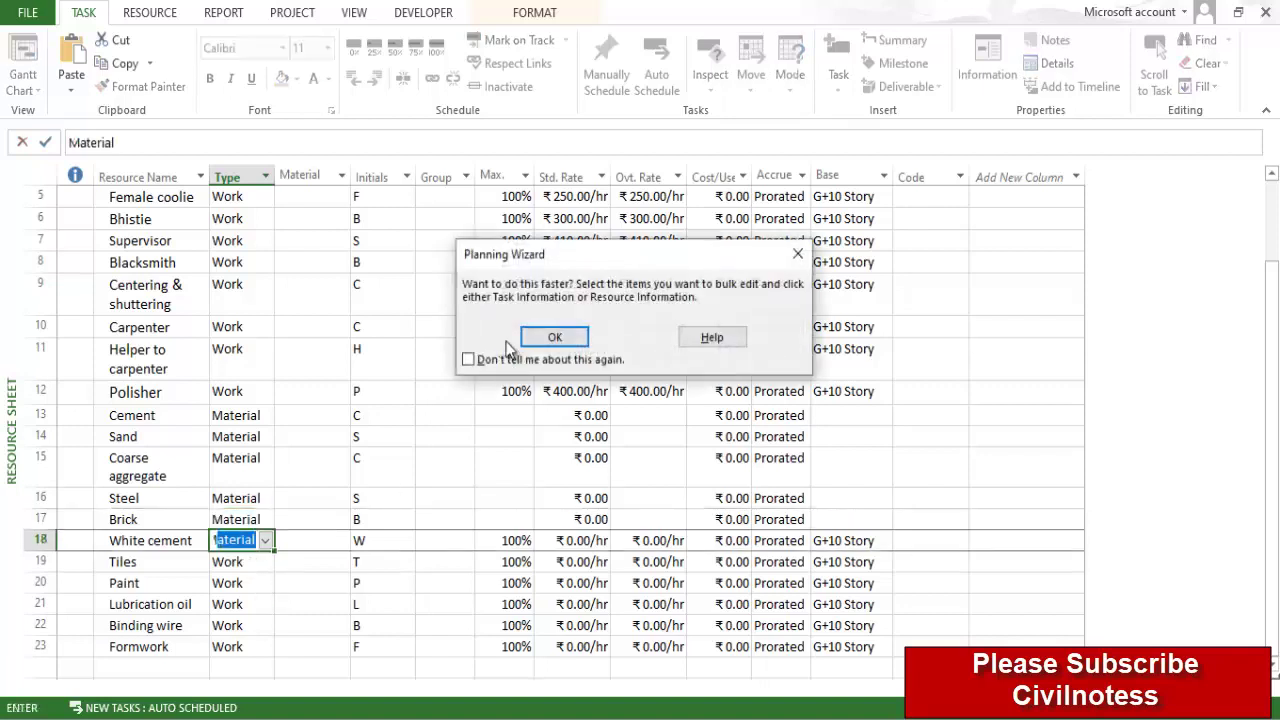
click(548, 340)
Change the type of the Tiles and Paint resources to Material
click(245, 561)
click(265, 561)
click(251, 589)
click(245, 583)
click(265, 583)
click(258, 607)
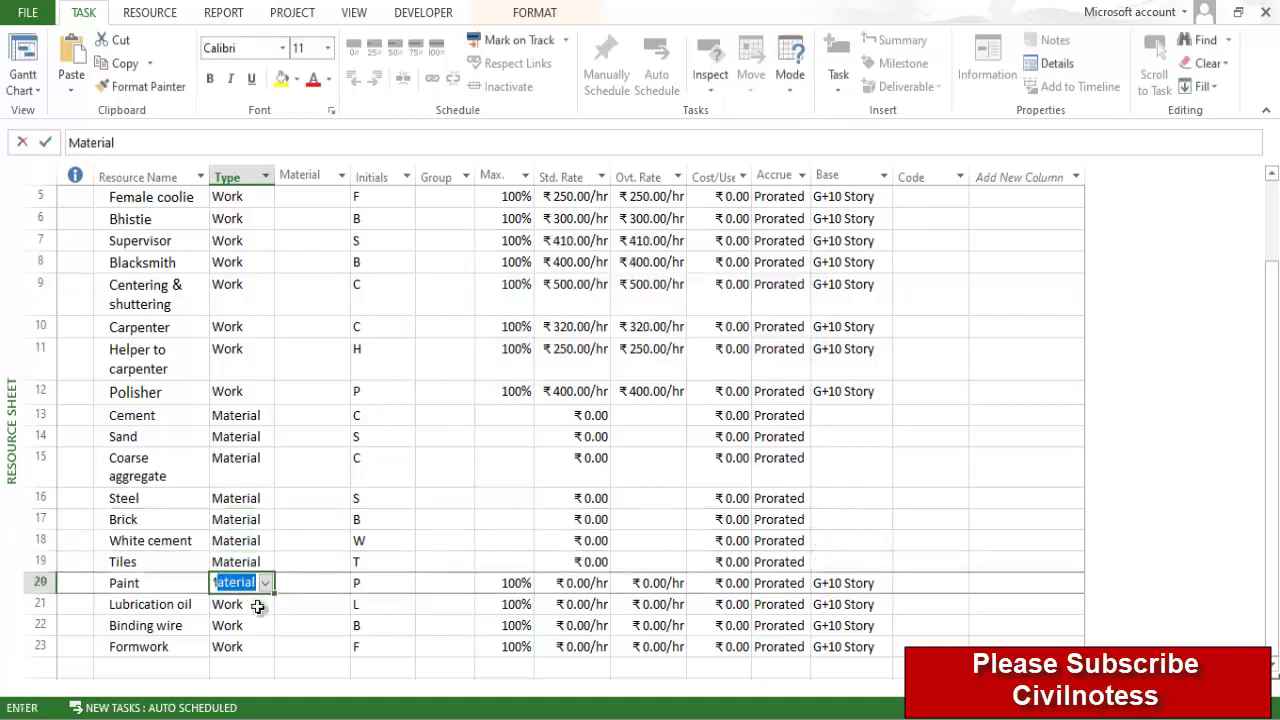
Change the type of the Lubrication oil, Binding wire and Formwork resources to Material, dismissing the bulk-edit suggestion
click(258, 605)
click(265, 604)
click(257, 625)
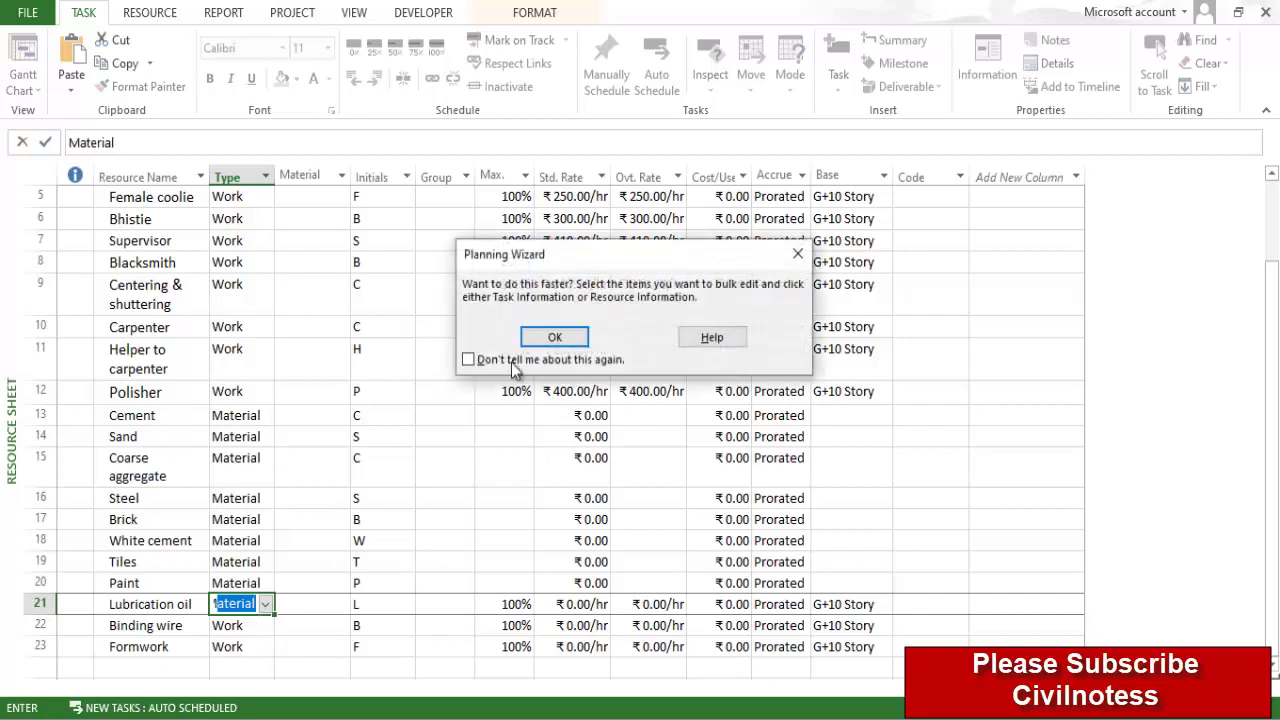
click(555, 337)
click(245, 625)
click(265, 625)
click(253, 647)
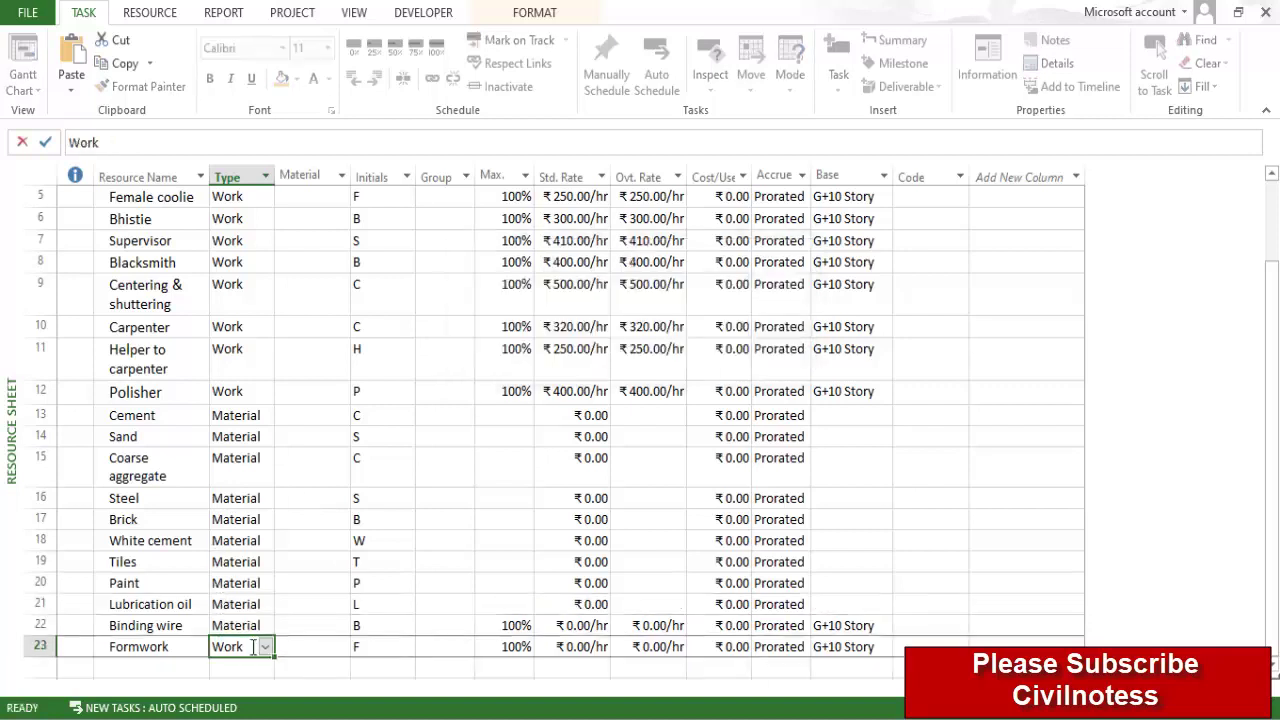
click(265, 647)
click(240, 610)
click(345, 600)
Set the standard rate of the Cement resource to 320
click(596, 457)
click(596, 415)
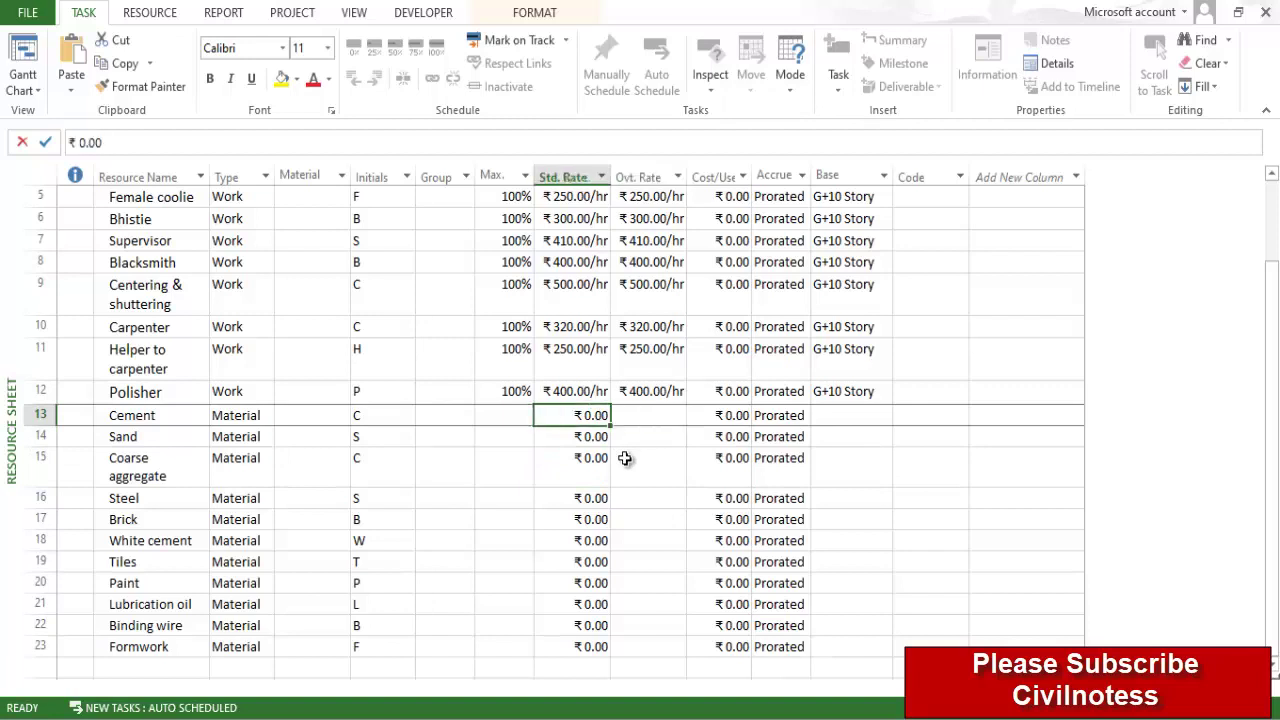
key(Right)
key(Right)
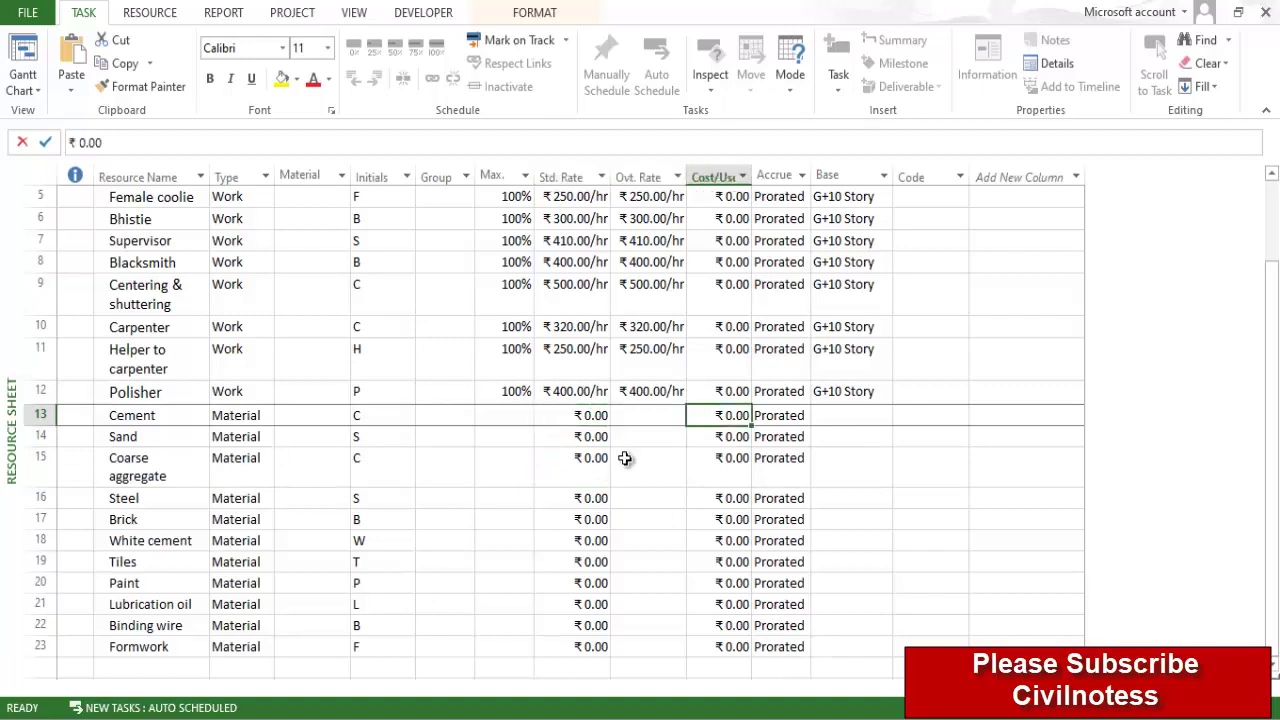
key(Left)
key(Left)
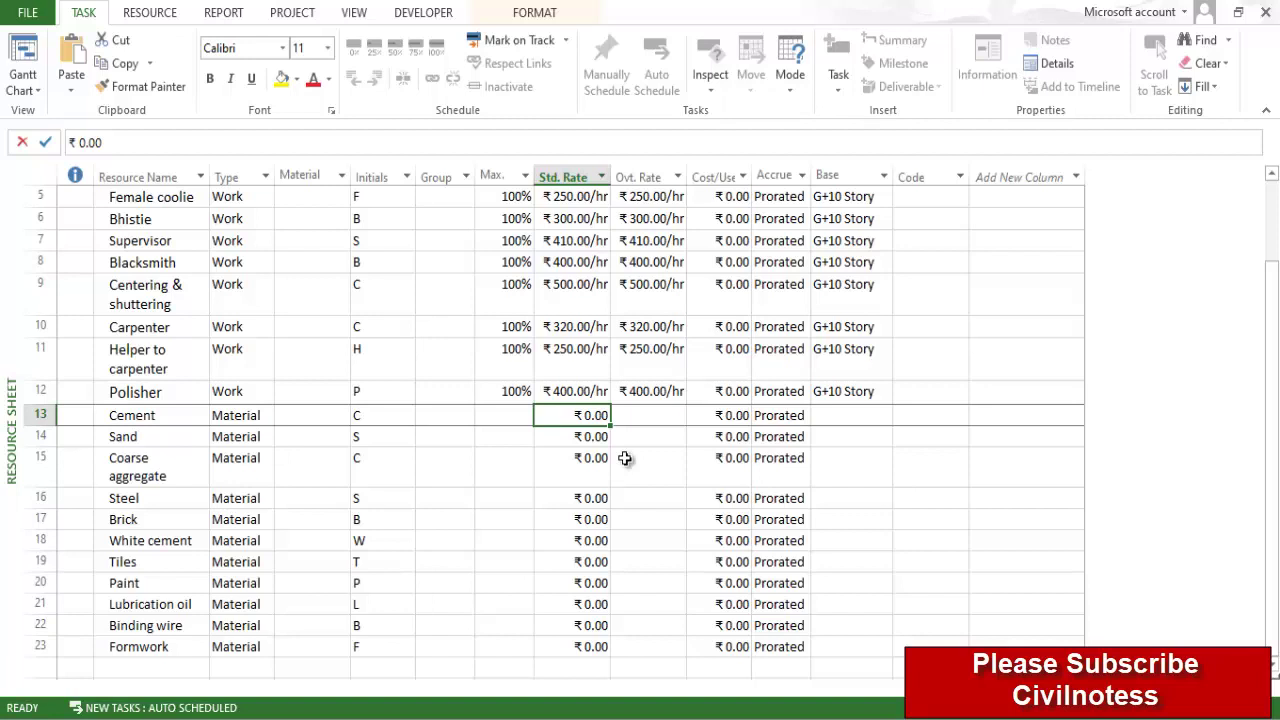
key(Left)
key(Right)
text(320)
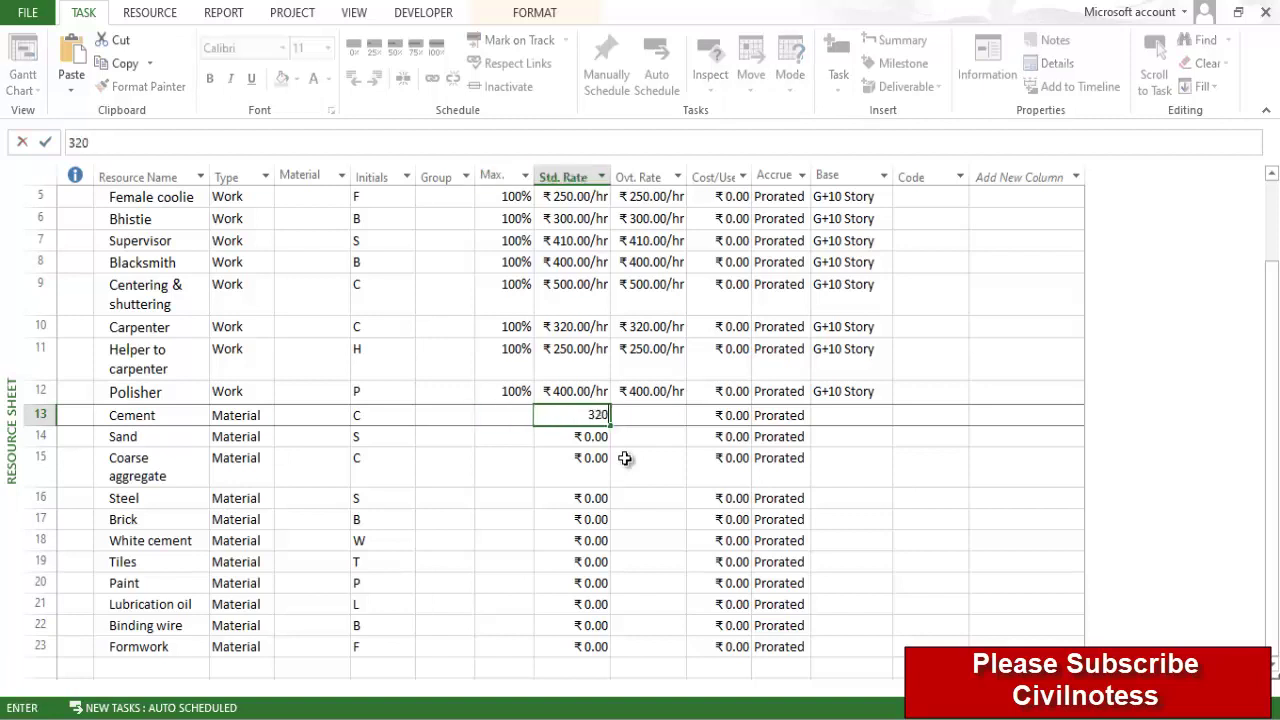
key(Return)
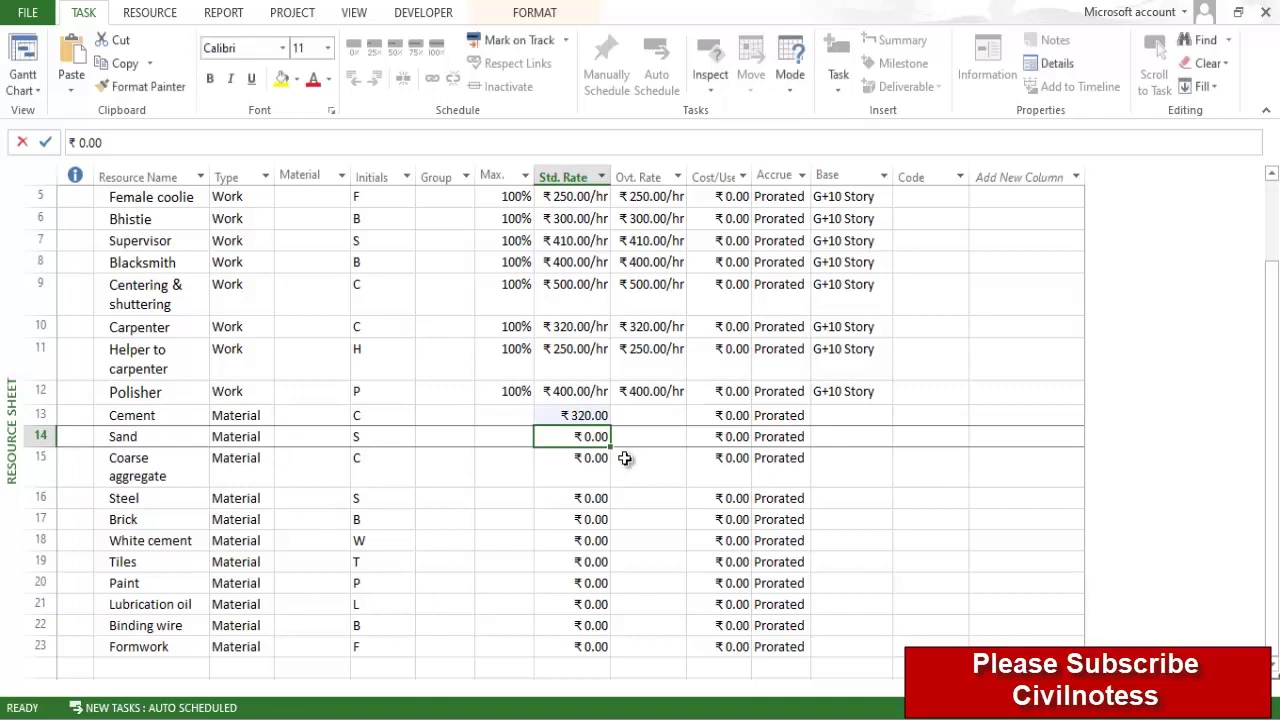
Set the standard rates of Sand to 1600 and Coarse aggregate to 1800
text(1600)
key(Return)
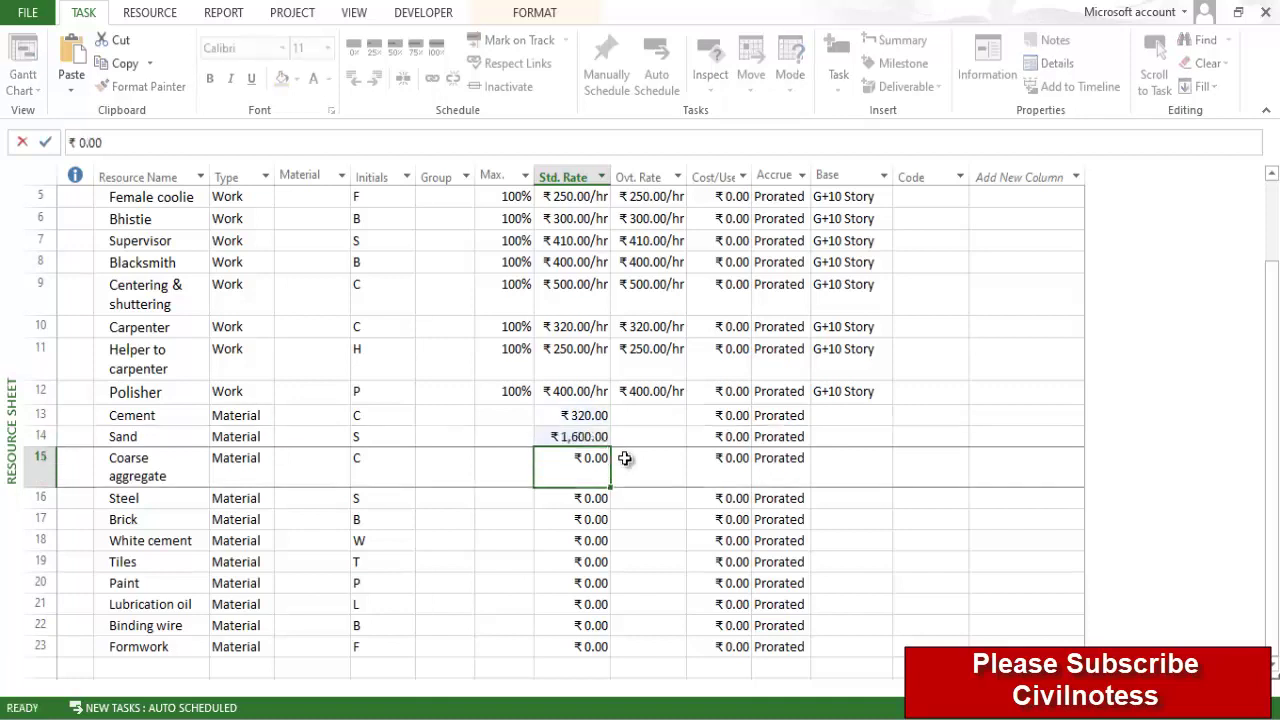
text(18)
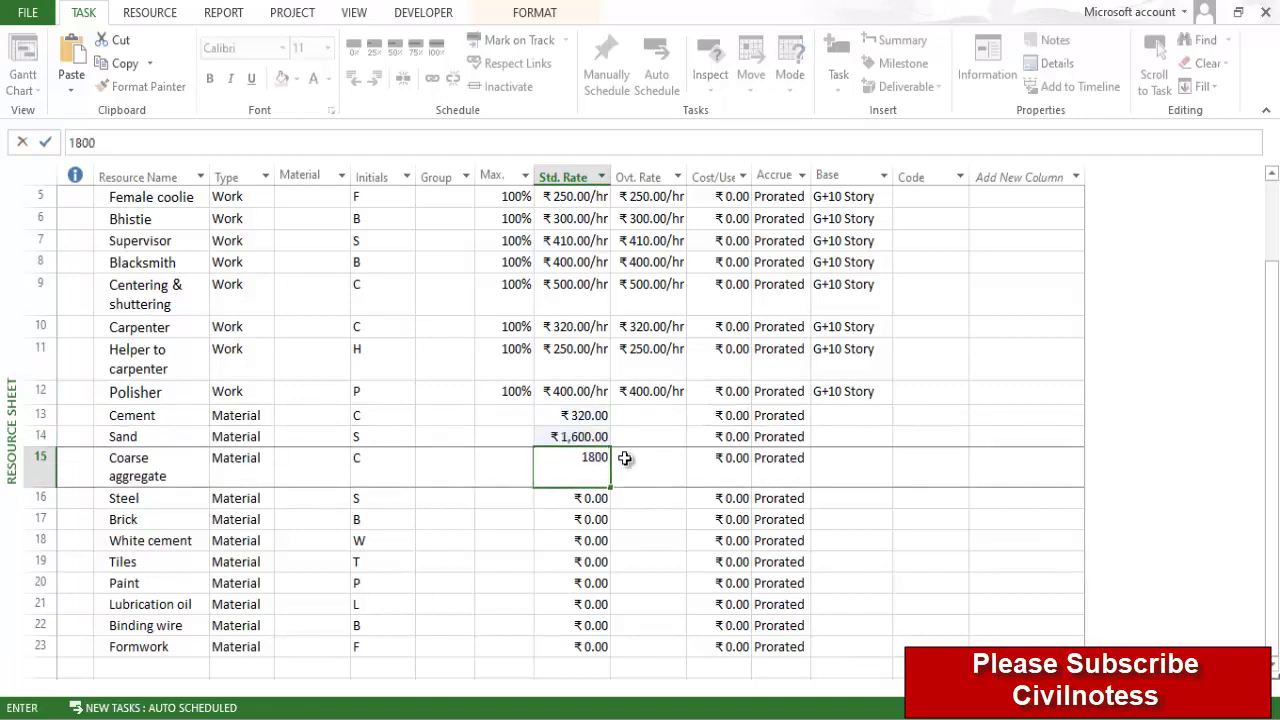
key(Return)
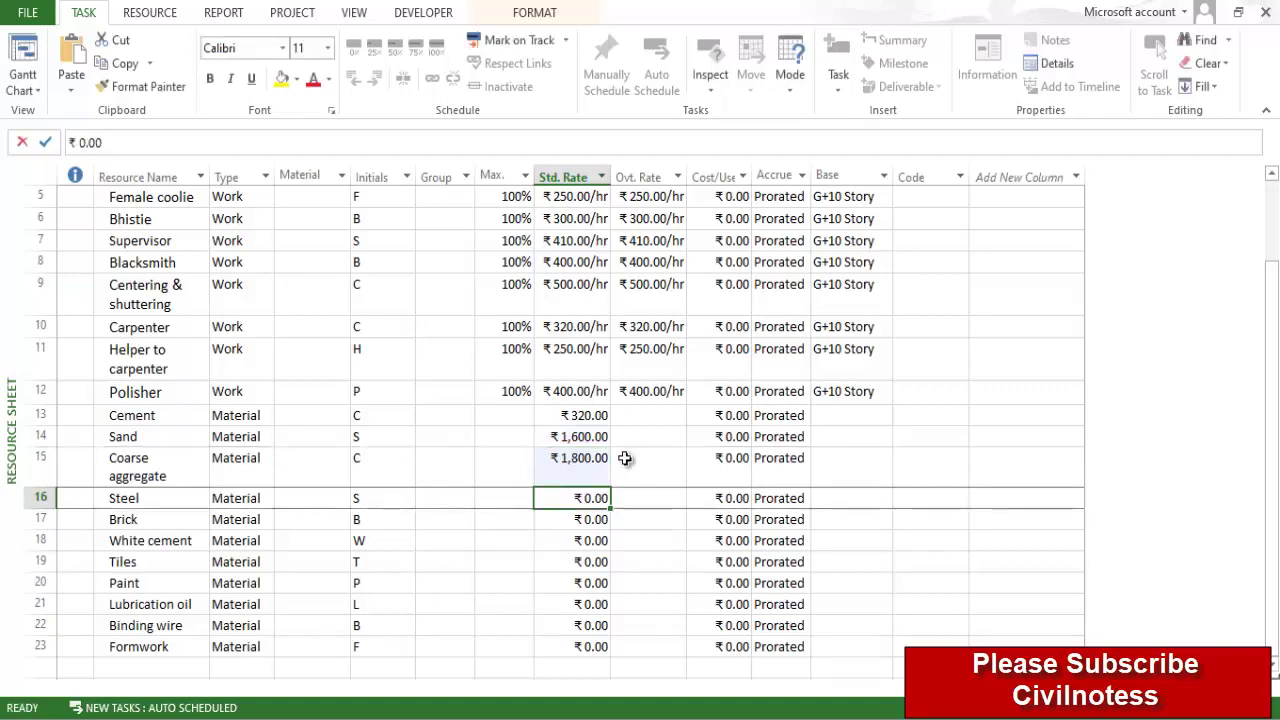
Set the standard rates of Steel to 90 and Brick to 7
text(90)
text(90)
key(Return)
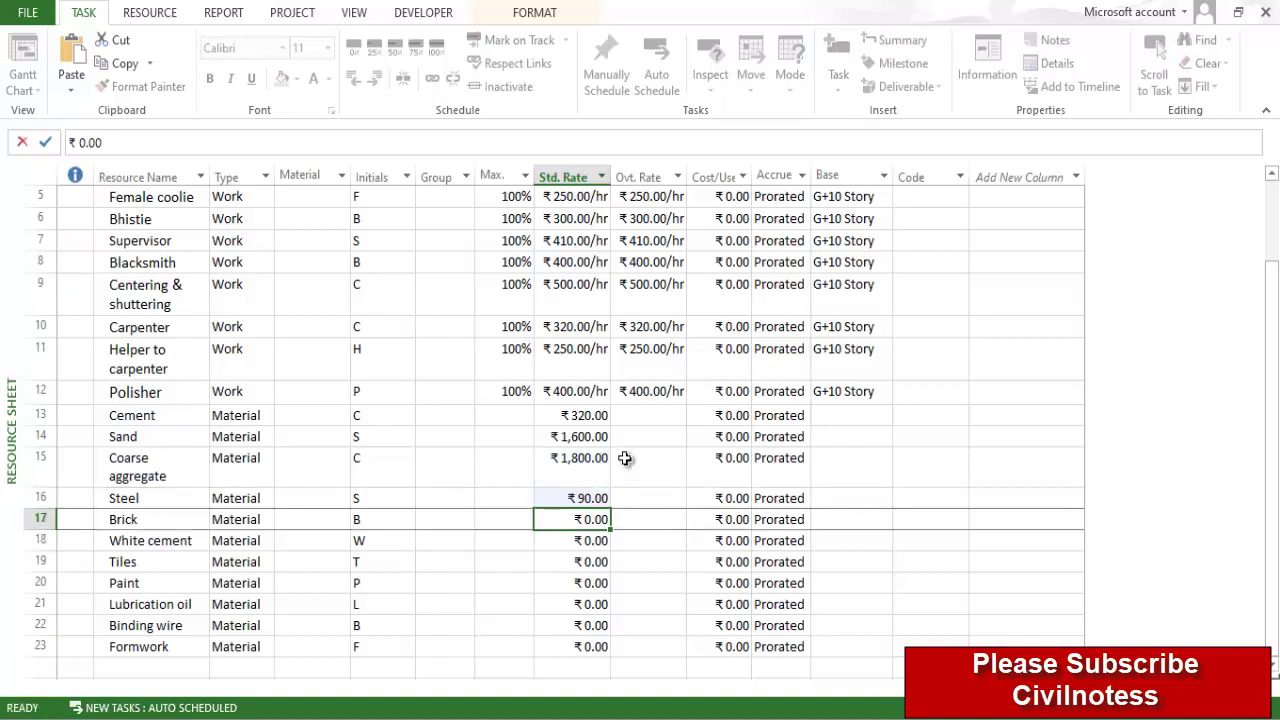
text(7)
key(Return)
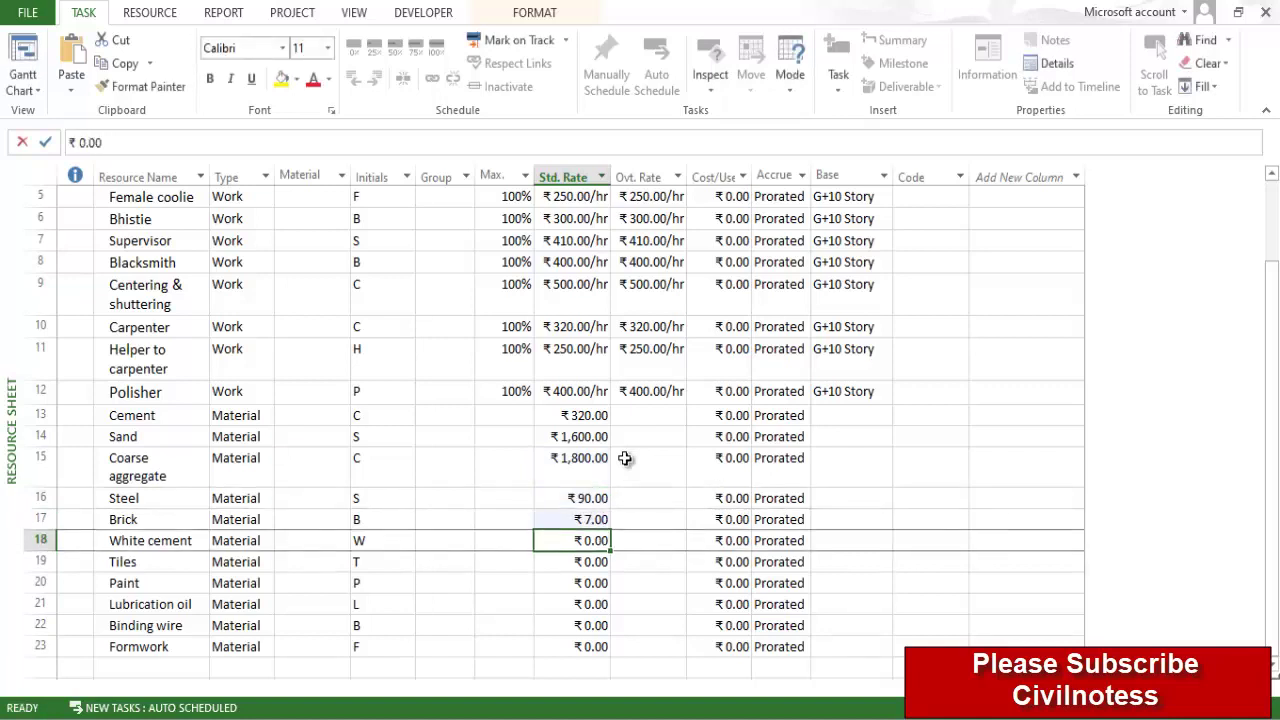
Set the standard rates of White cement to 380 and Tiles to 100
text(380)
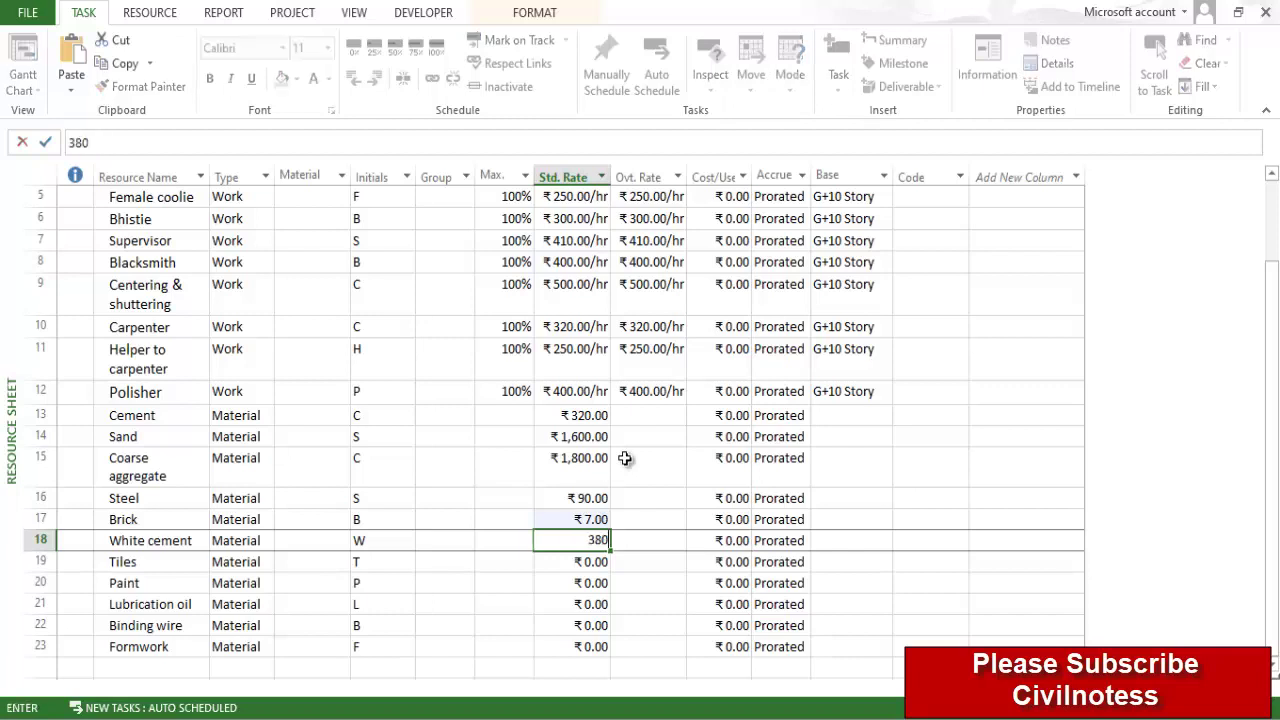
key(Return)
text(100)
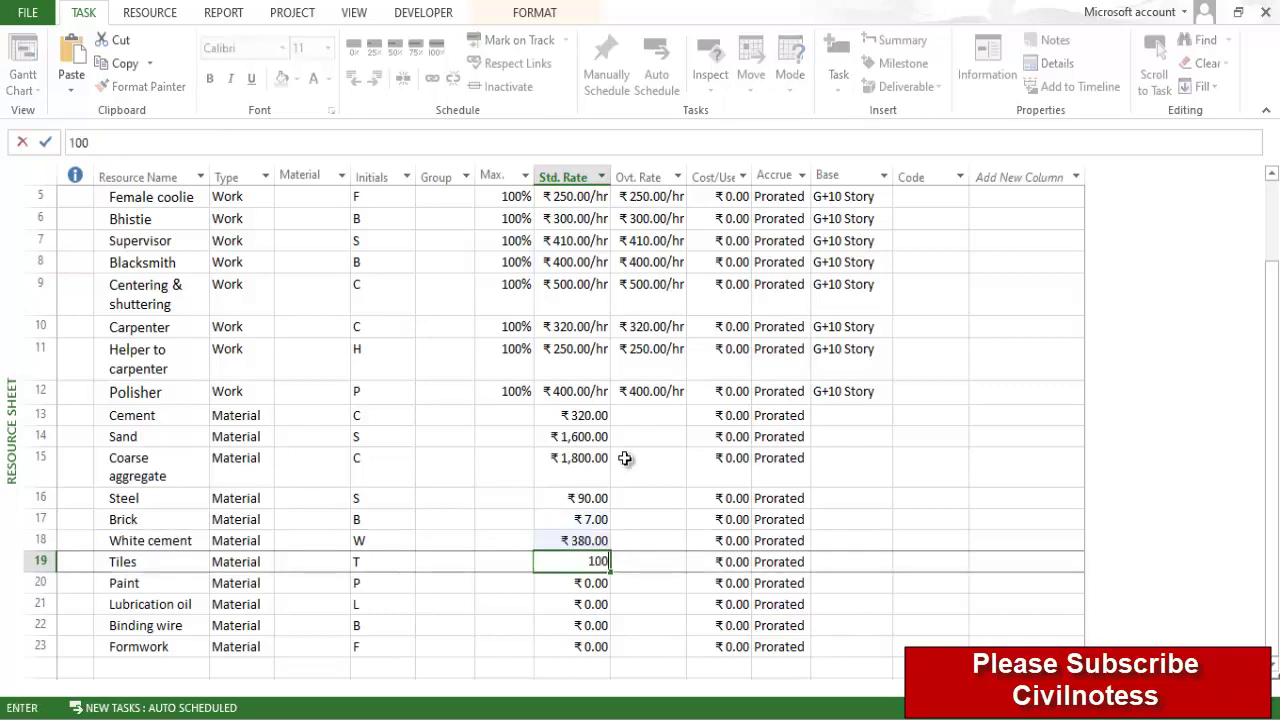
key(Return)
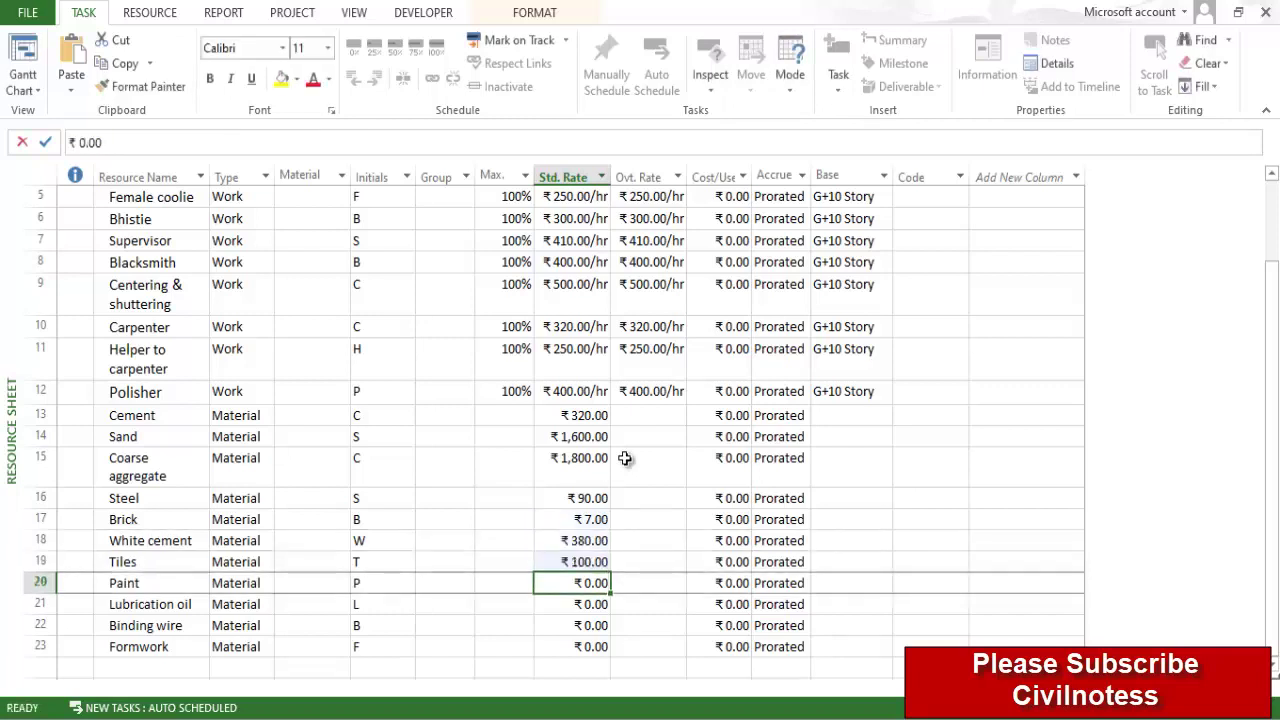
Set the standard rates of Paint to 160 and Lubrication oil to 60
text(160)
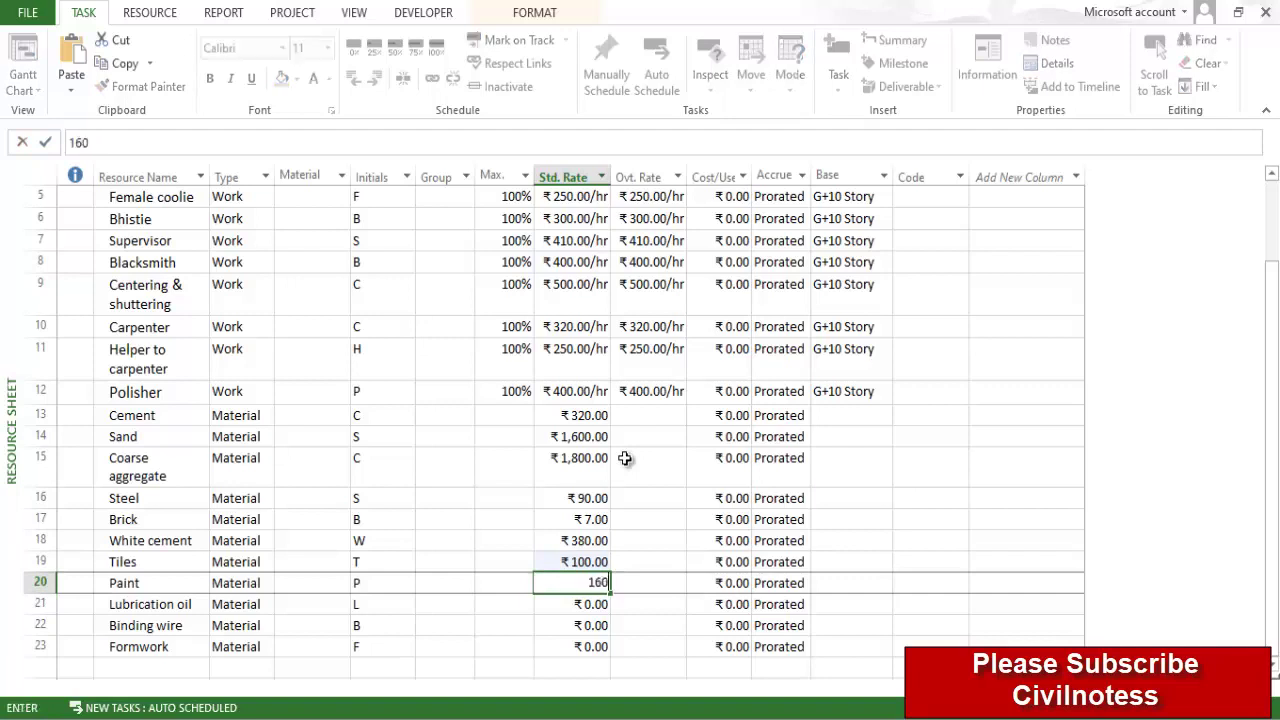
key(Return)
text(60)
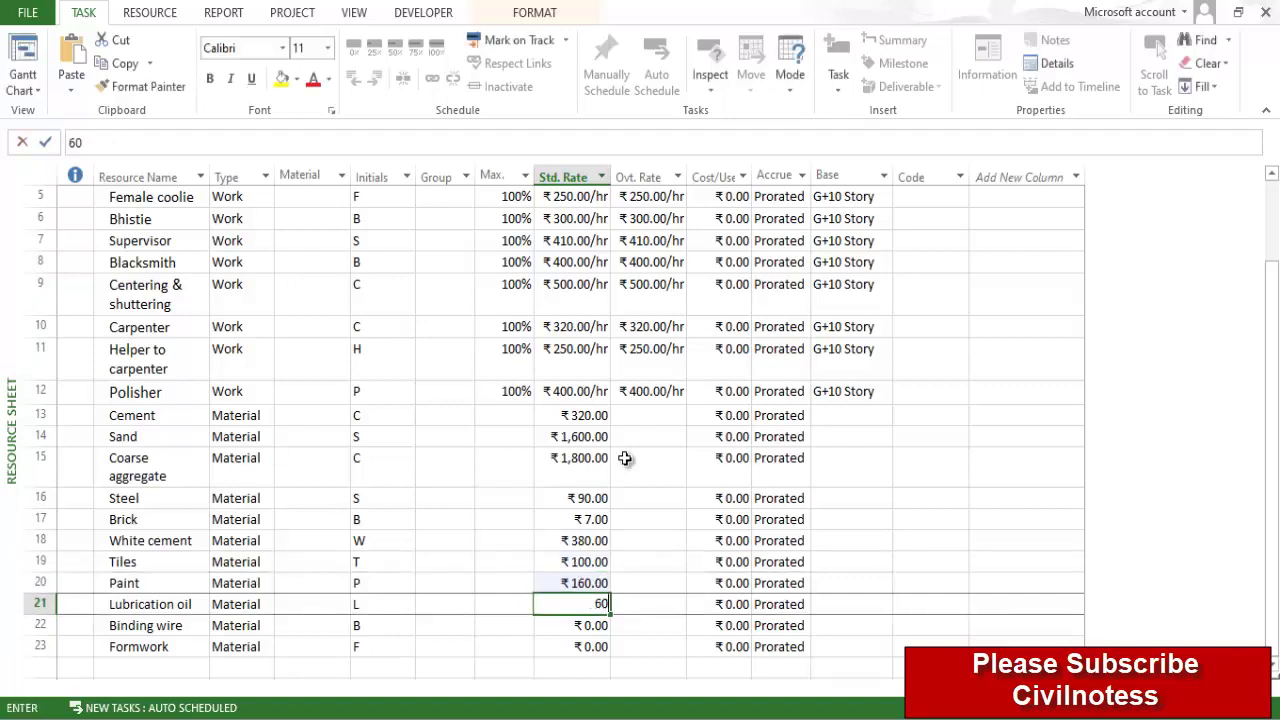
key(Return)
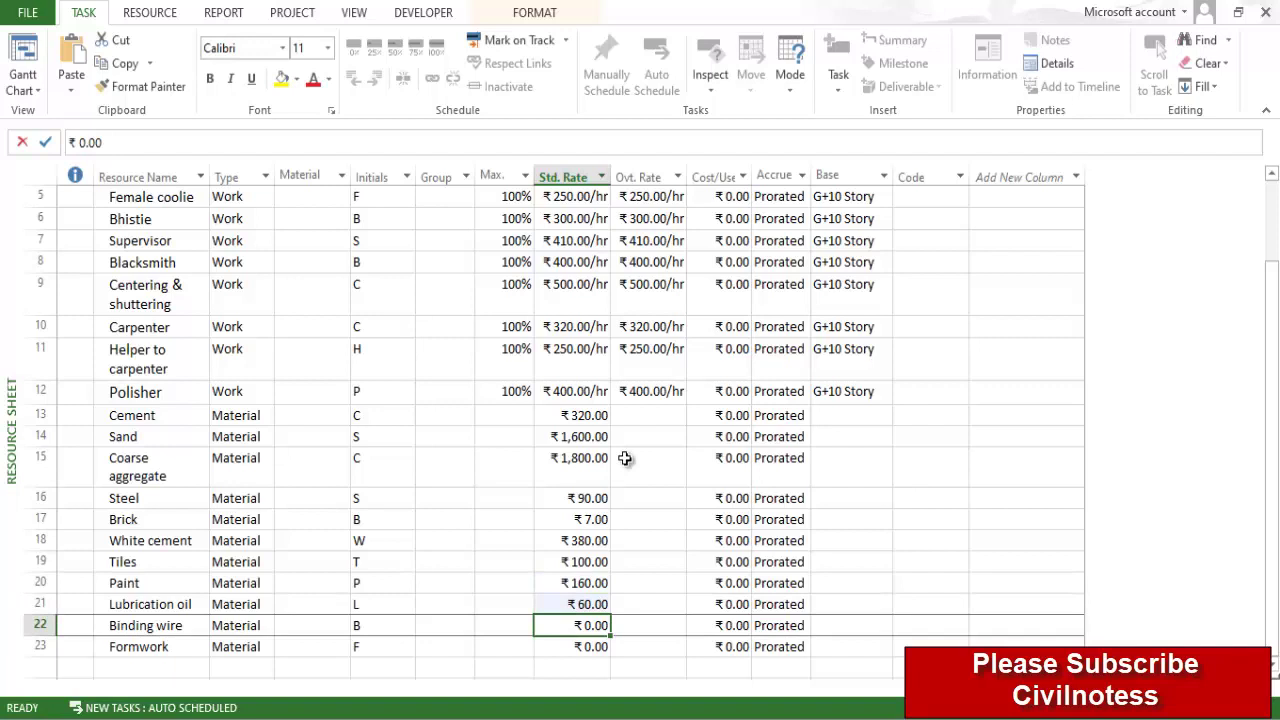
Set the standard rates of Binding wire to 90 and Formwork to 100
text(90)
key(Return)
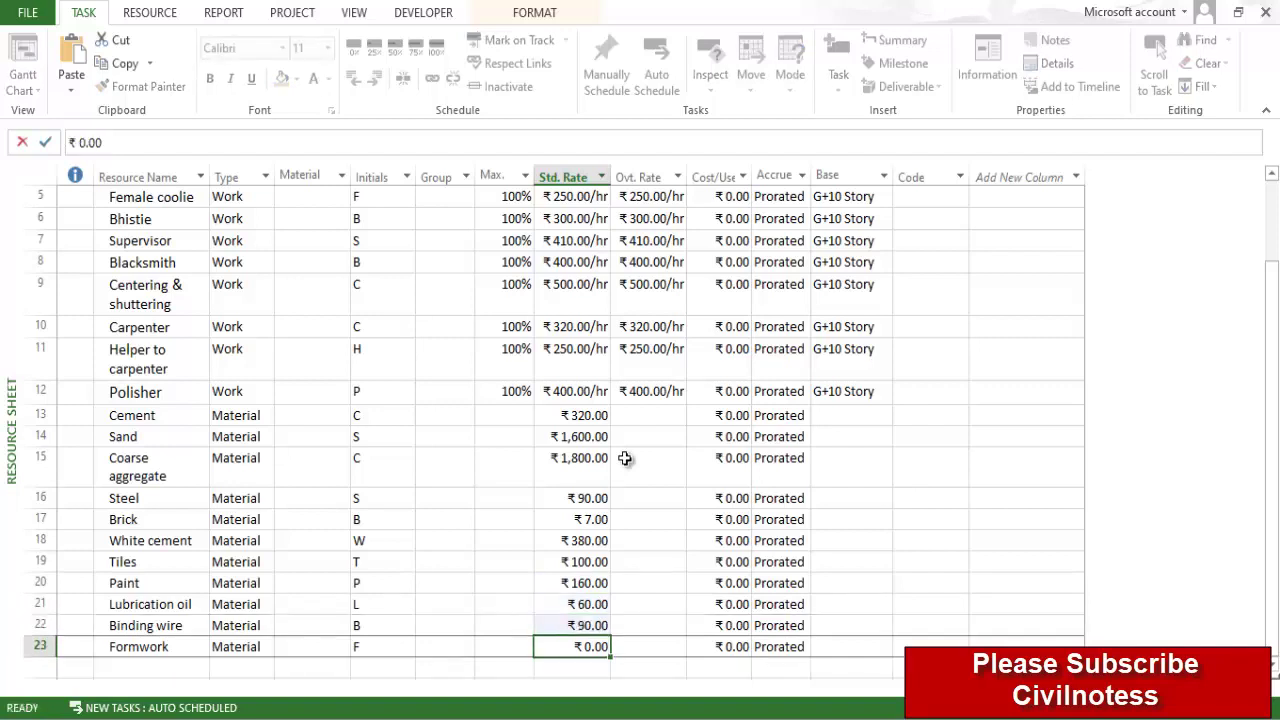
text(100)
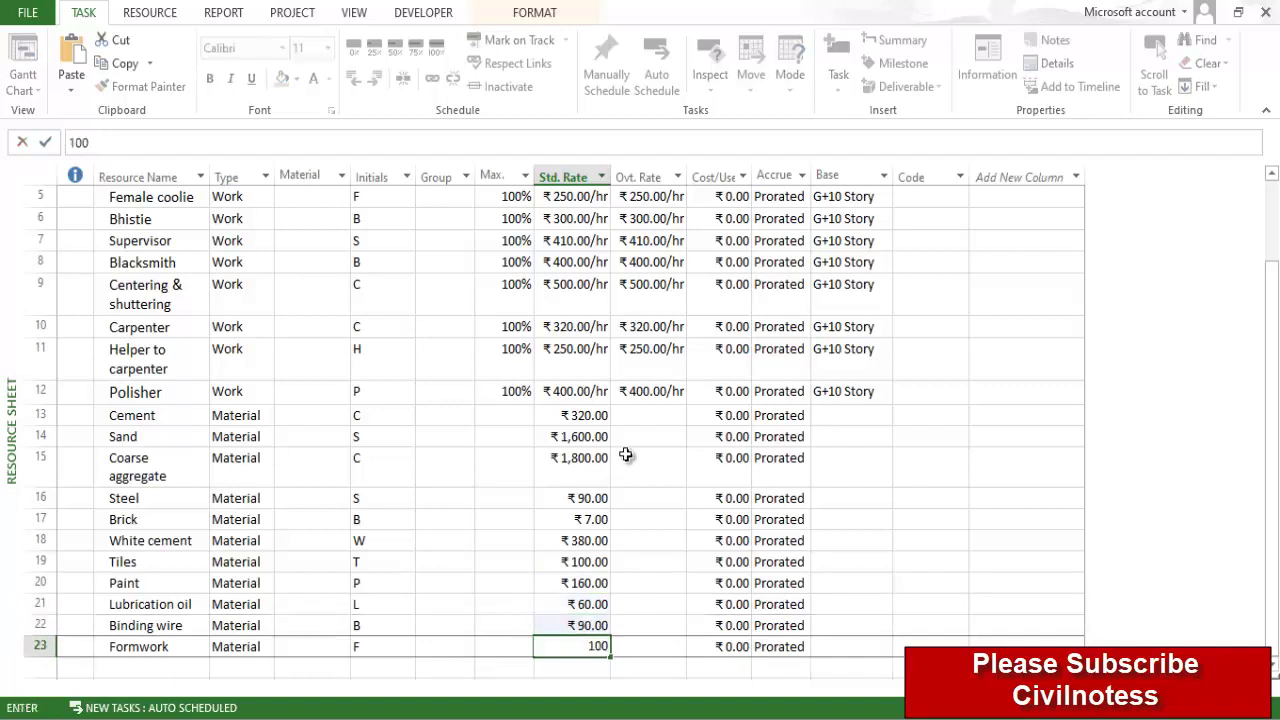
click(790, 498)
Review the types and rates of all work and material resources in the resource sheet
click(491, 462)
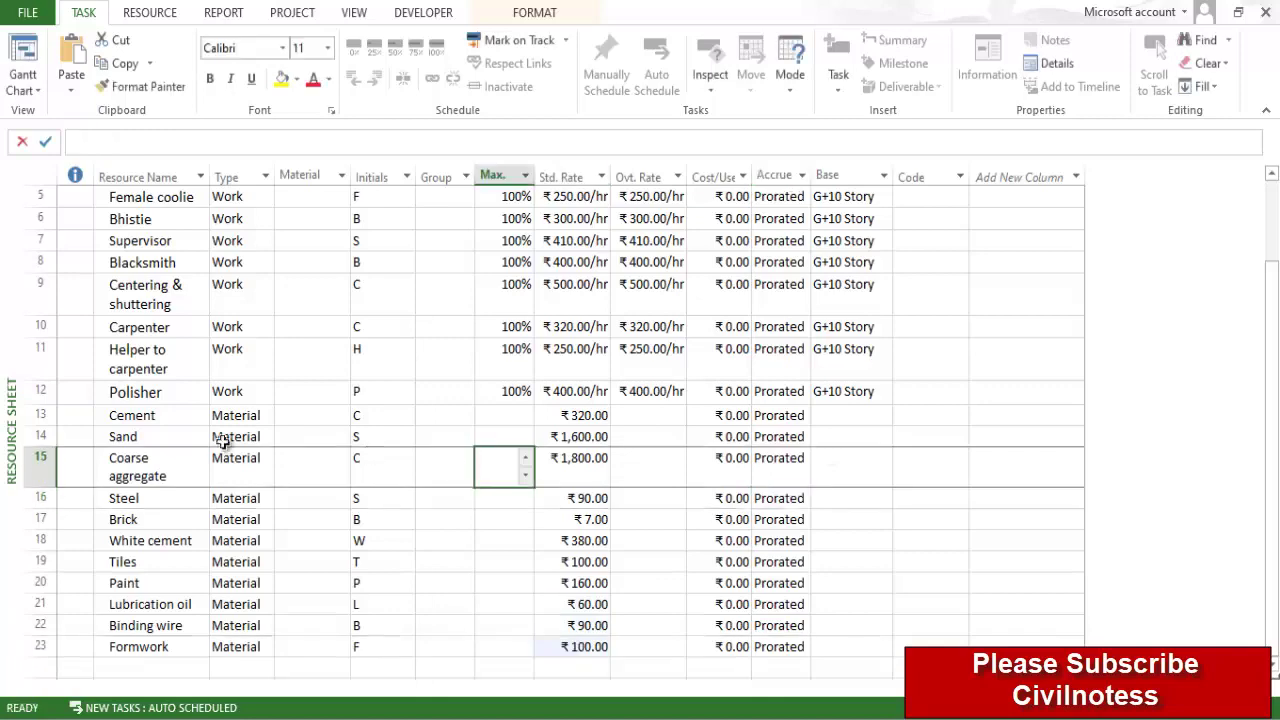
click(275, 477)
click(306, 506)
click(322, 555)
click(565, 415)
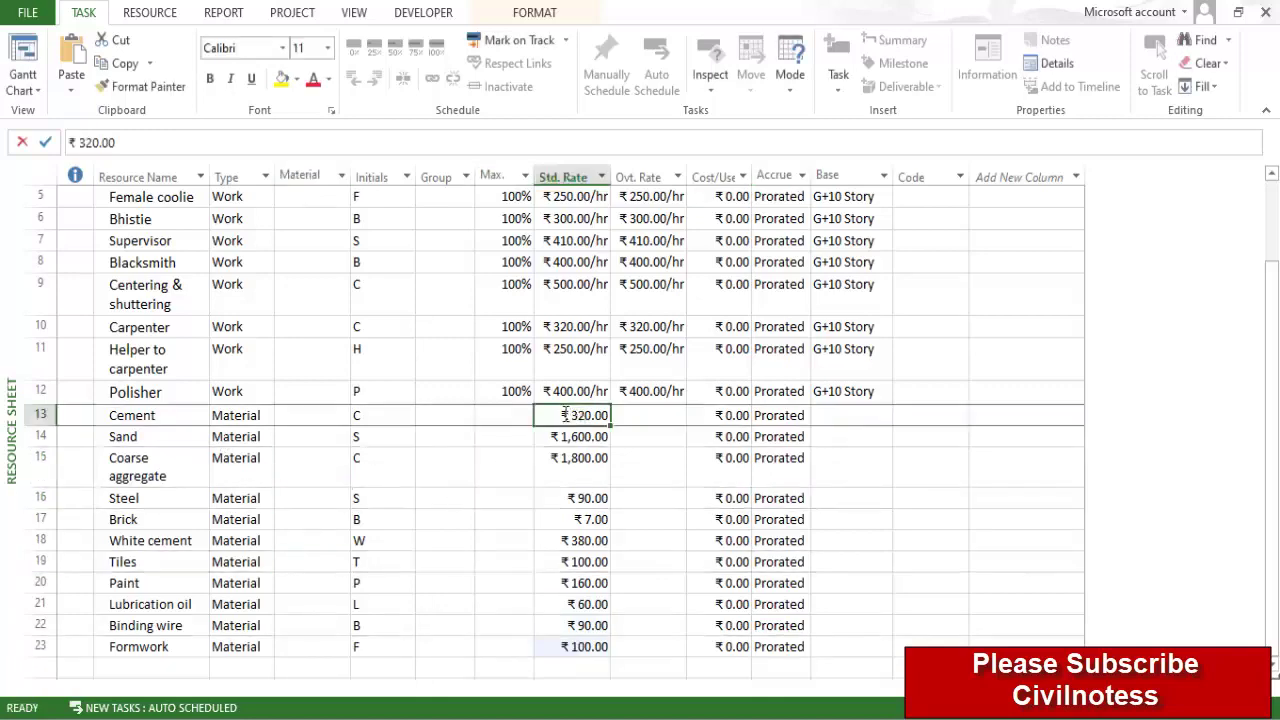
scroll(431, 420, up, 2)
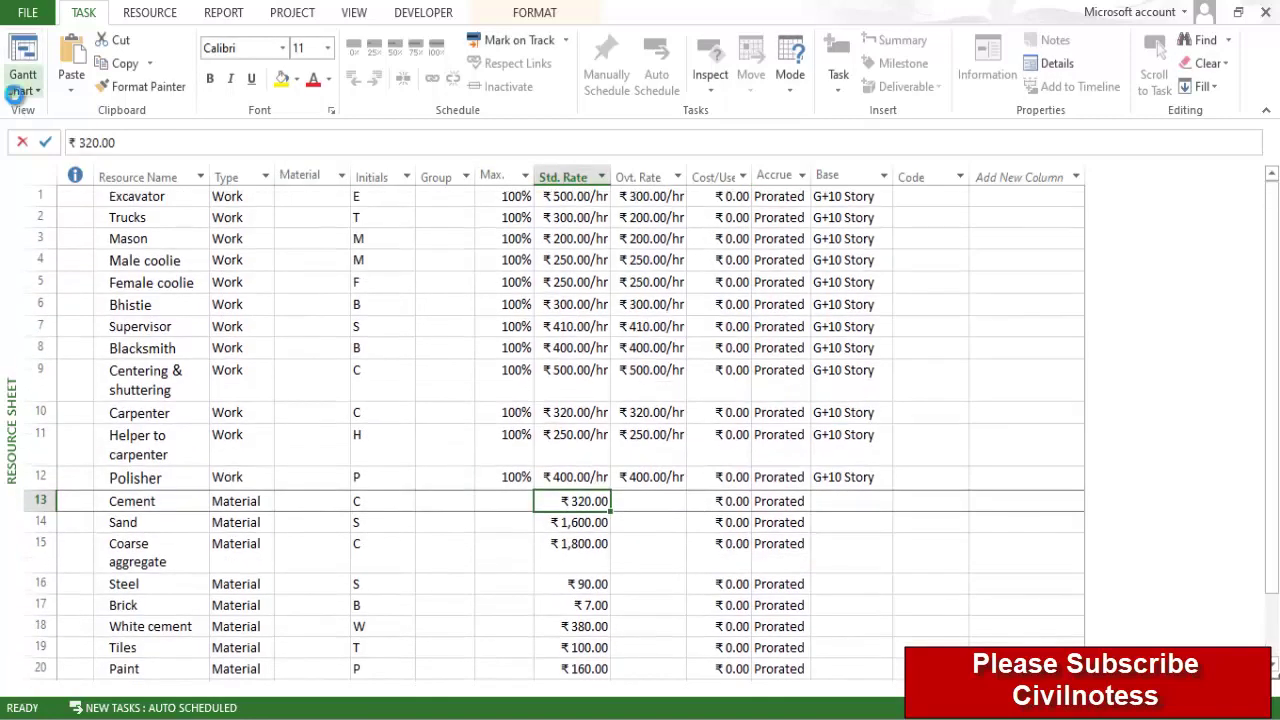
scroll(188, 360, down, 1)
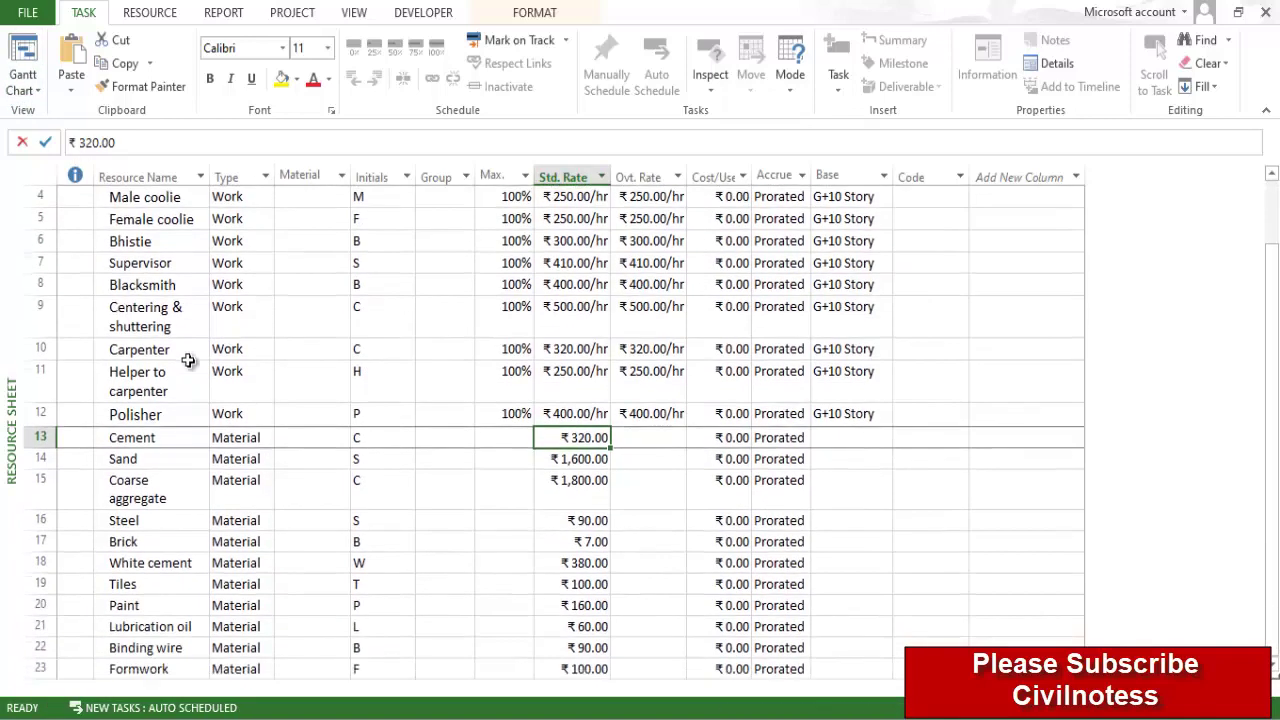
scroll(188, 360, up, 1)
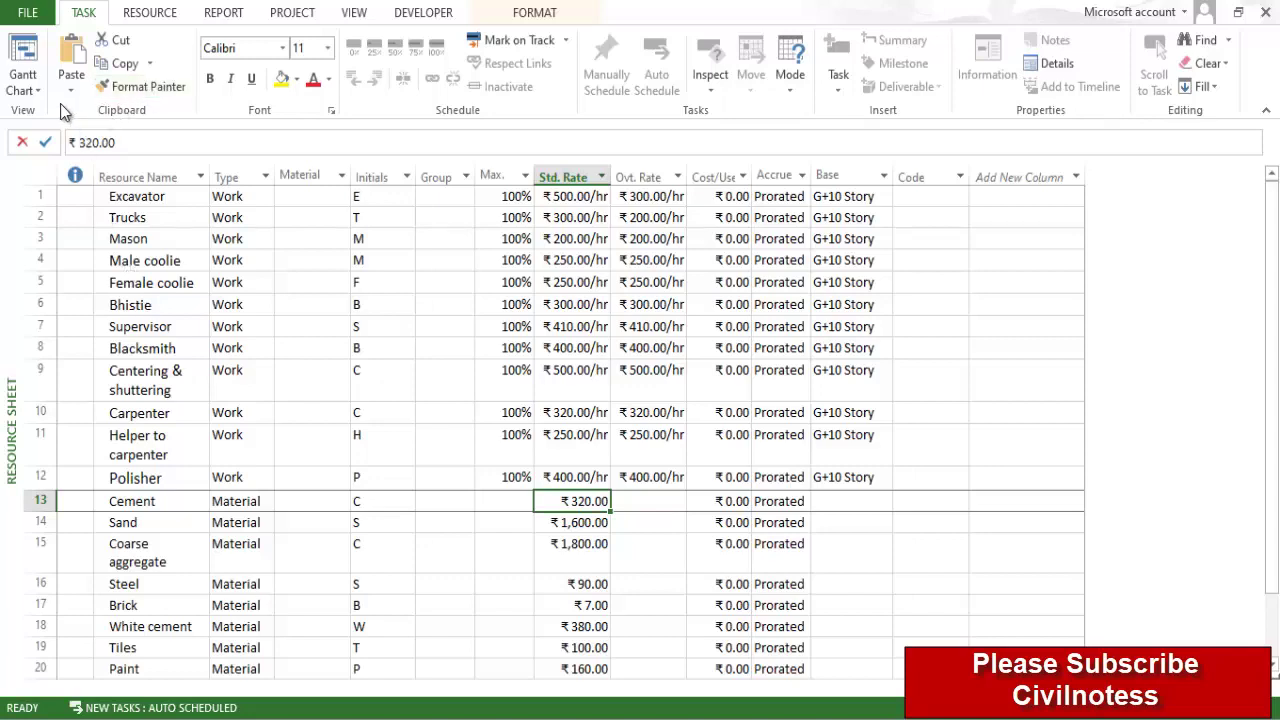
Show the Resource Usage view from its first entry and widen the Resource Name column to fit the task names
click(27, 91)
click(32, 229)
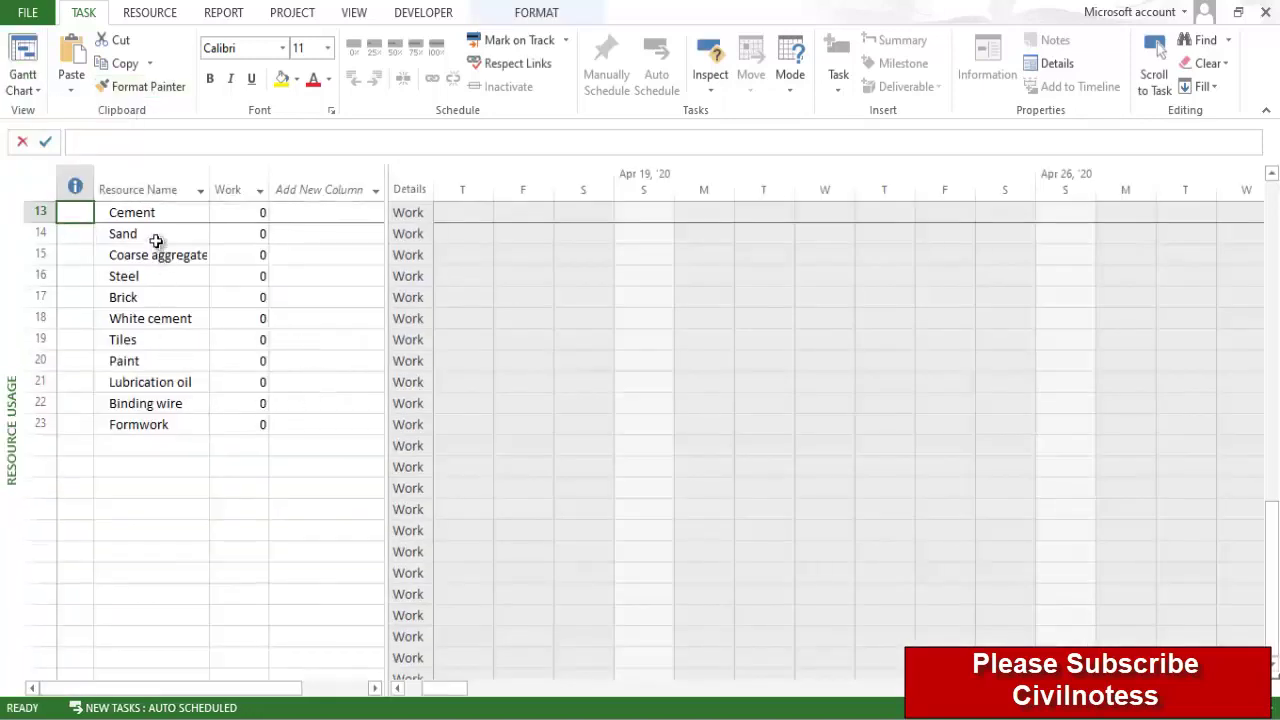
scroll(157, 245, up, 2)
scroll(157, 241, up, 10)
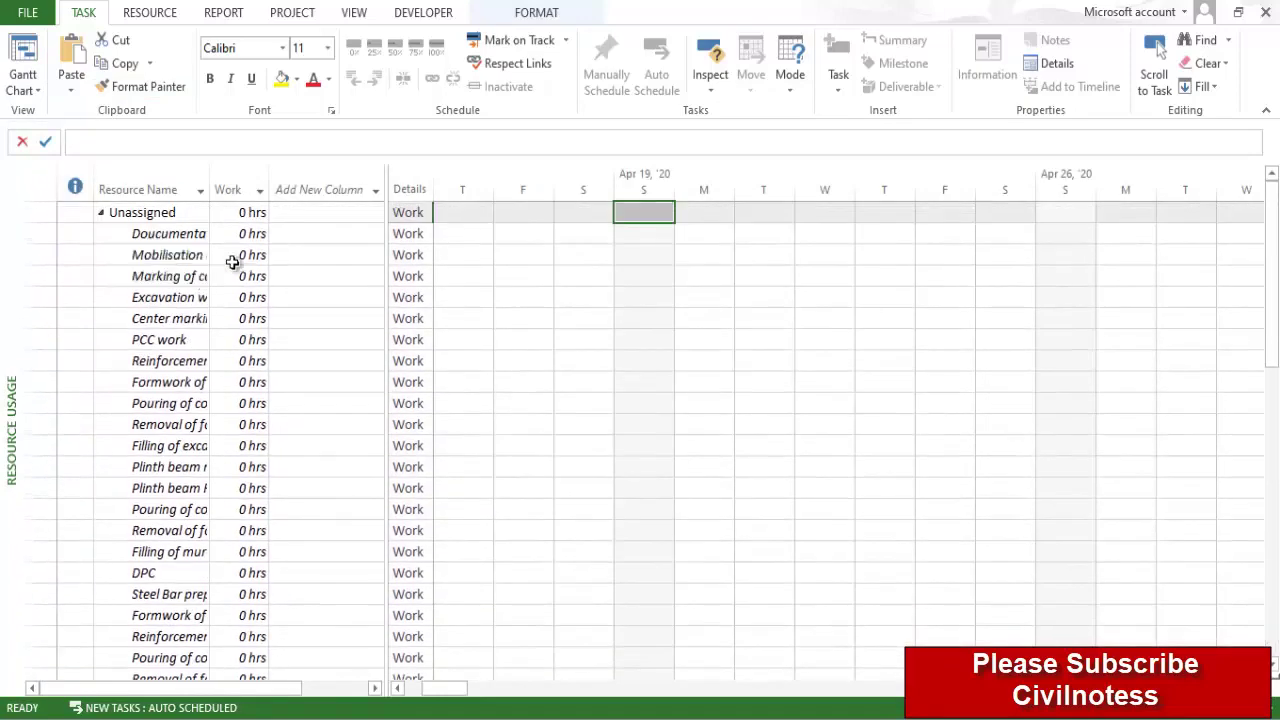
double_click(208, 189)
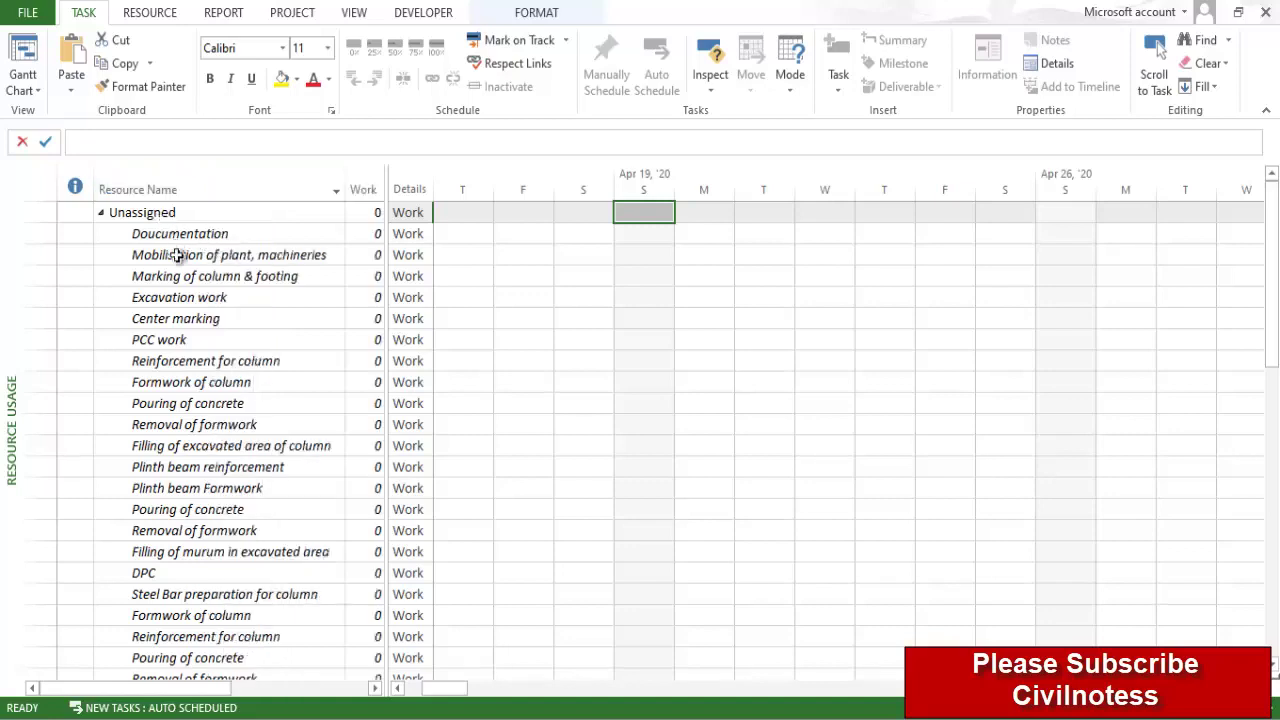
View the Resource Form and the Resource Graph for the Cement resource
click(24, 88)
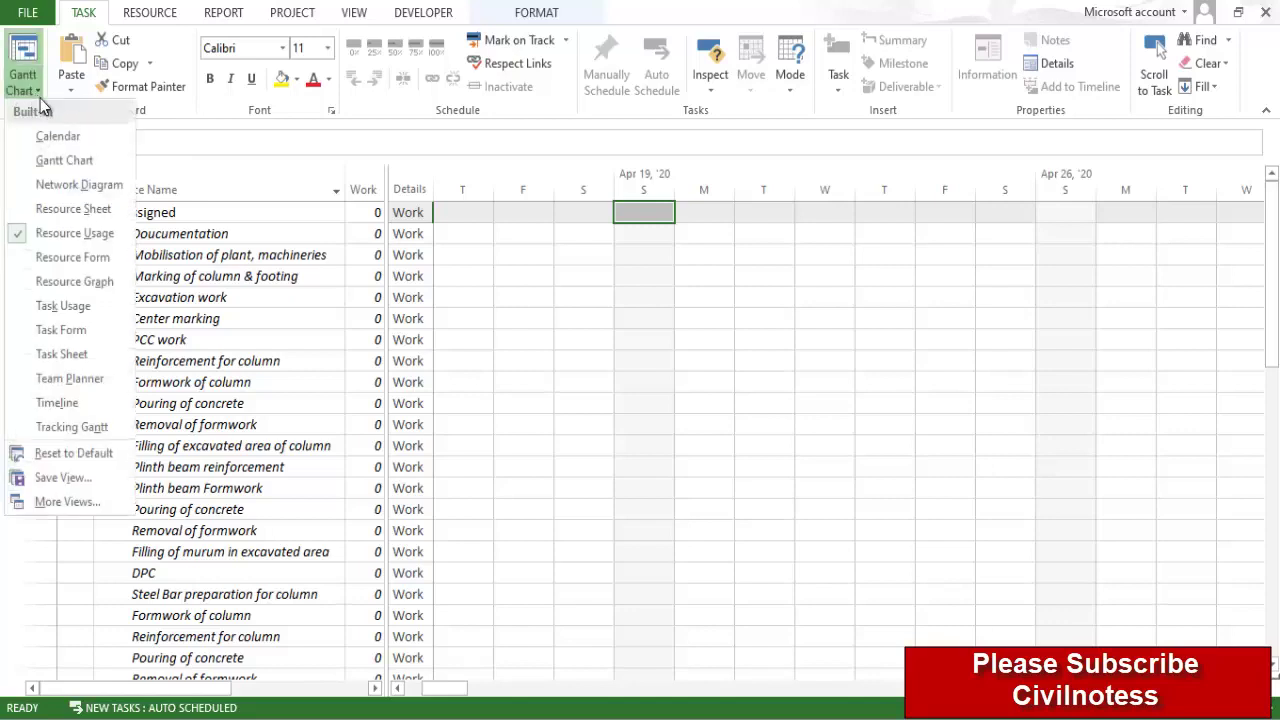
click(88, 258)
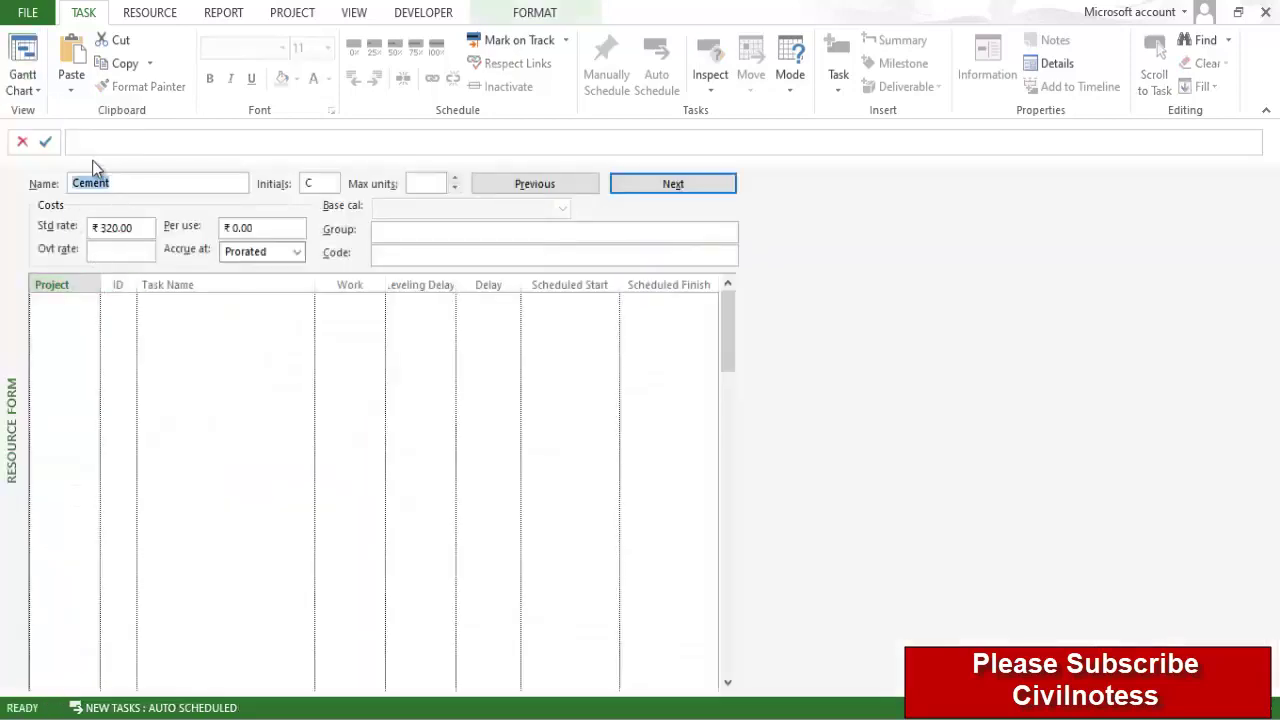
click(42, 97)
click(70, 281)
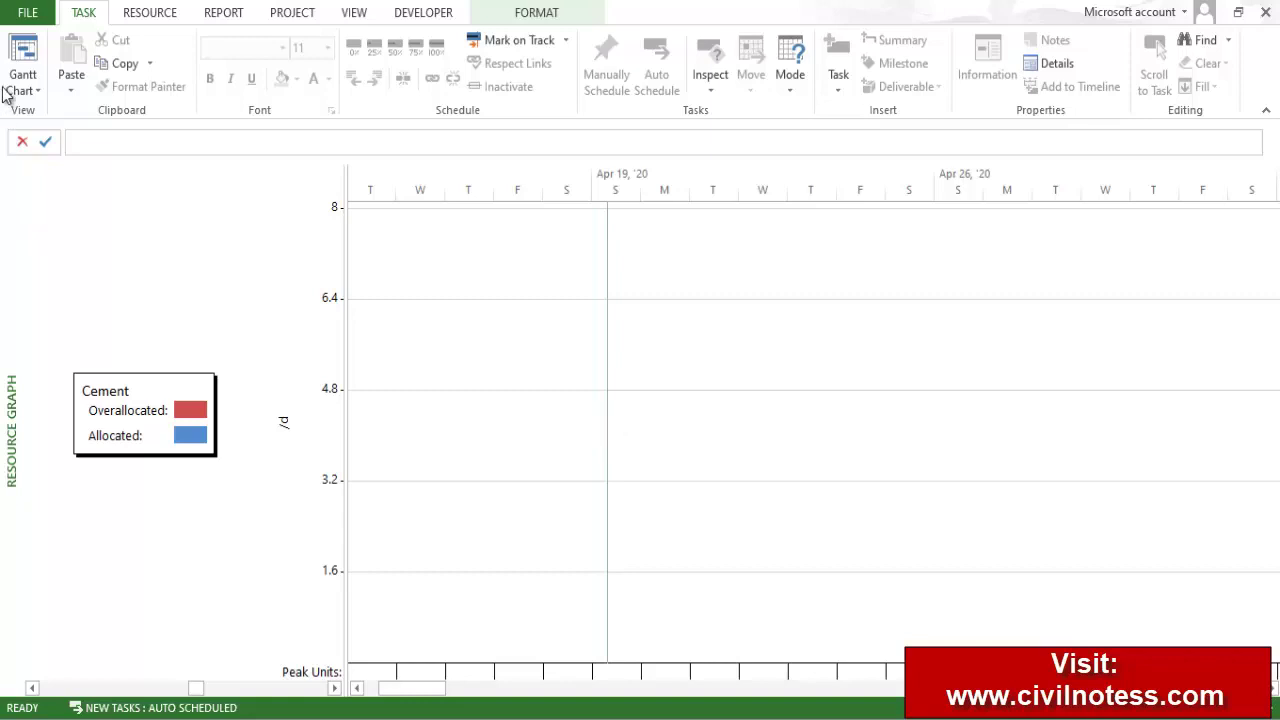
Switch to the Gantt Chart view and narrow the Duration, Start, Finish and Predecessors columns of the task table
click(38, 90)
click(52, 157)
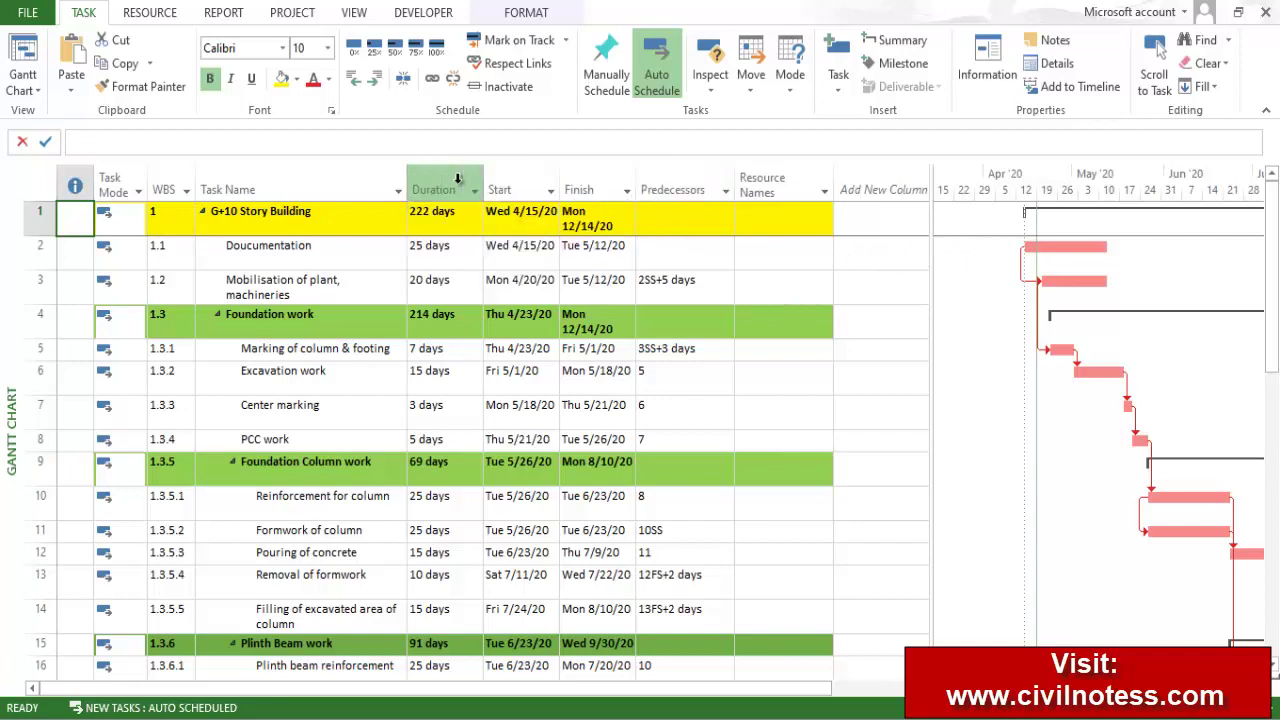
drag(460, 185, 576, 189)
right_click(583, 196)
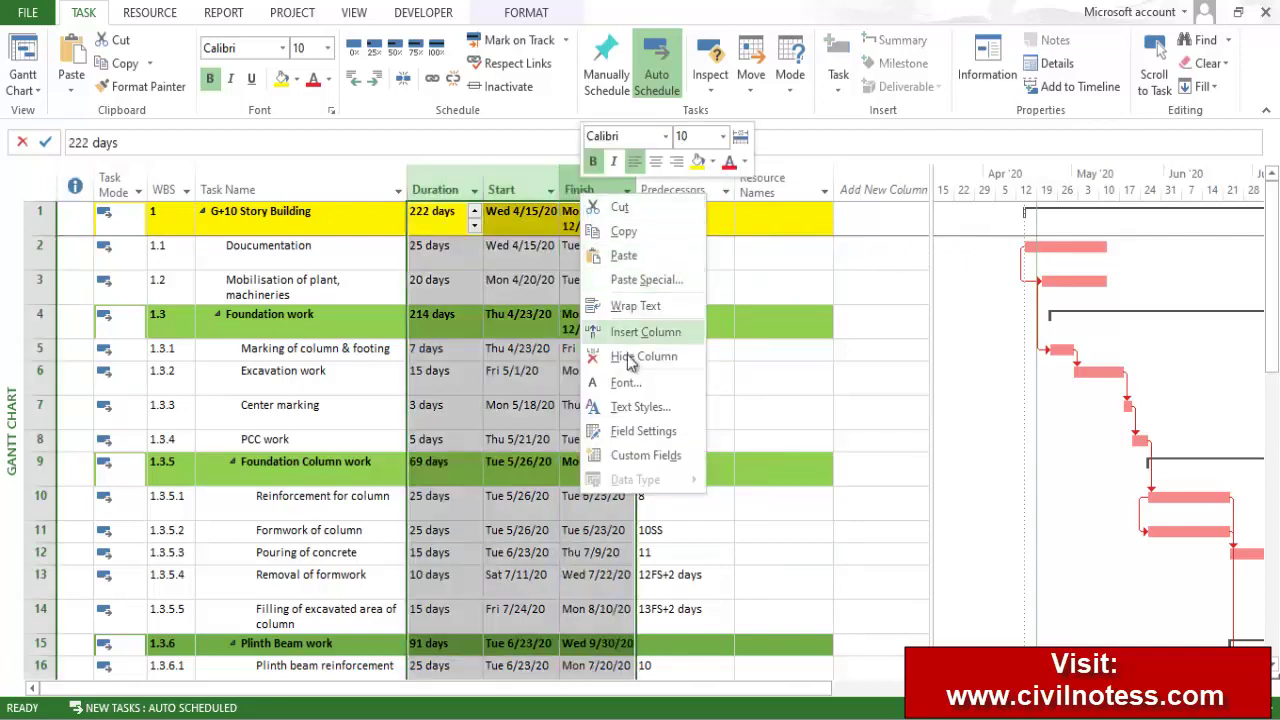
key(Escape)
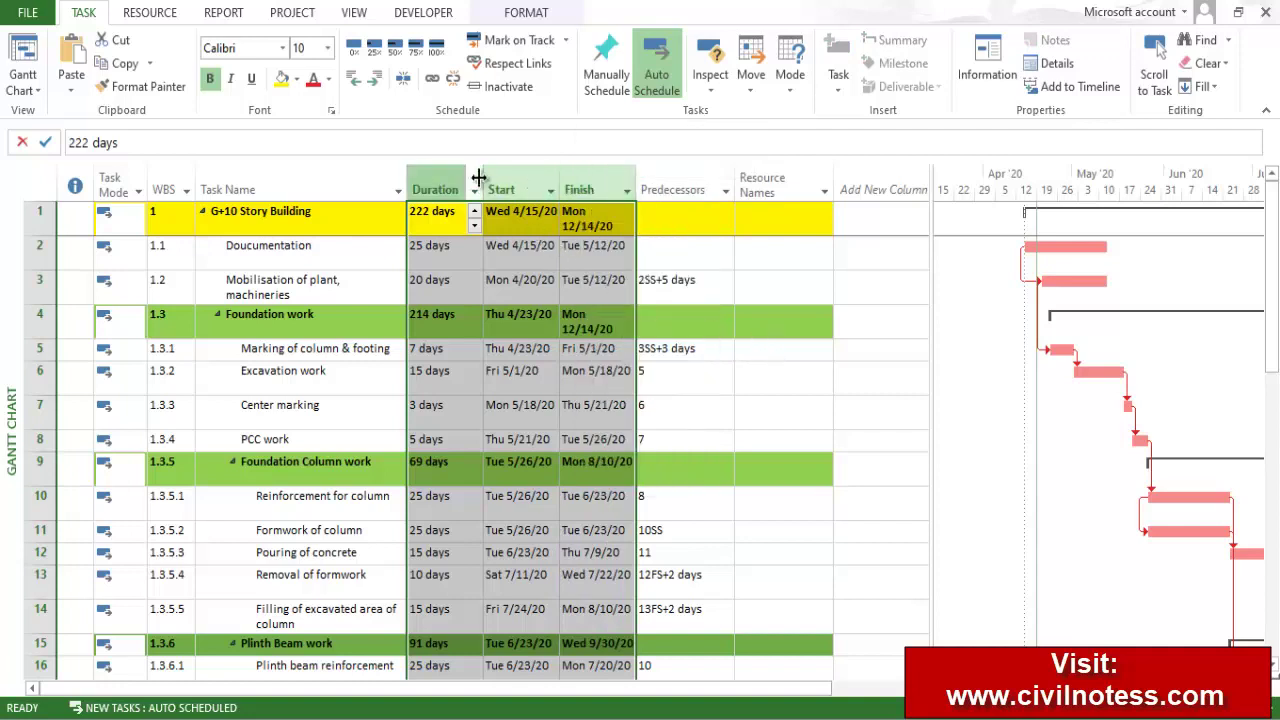
mouse_move(485, 178)
mouse_down()
mouse_move(437, 178)
mouse_move(462, 178)
mouse_up()
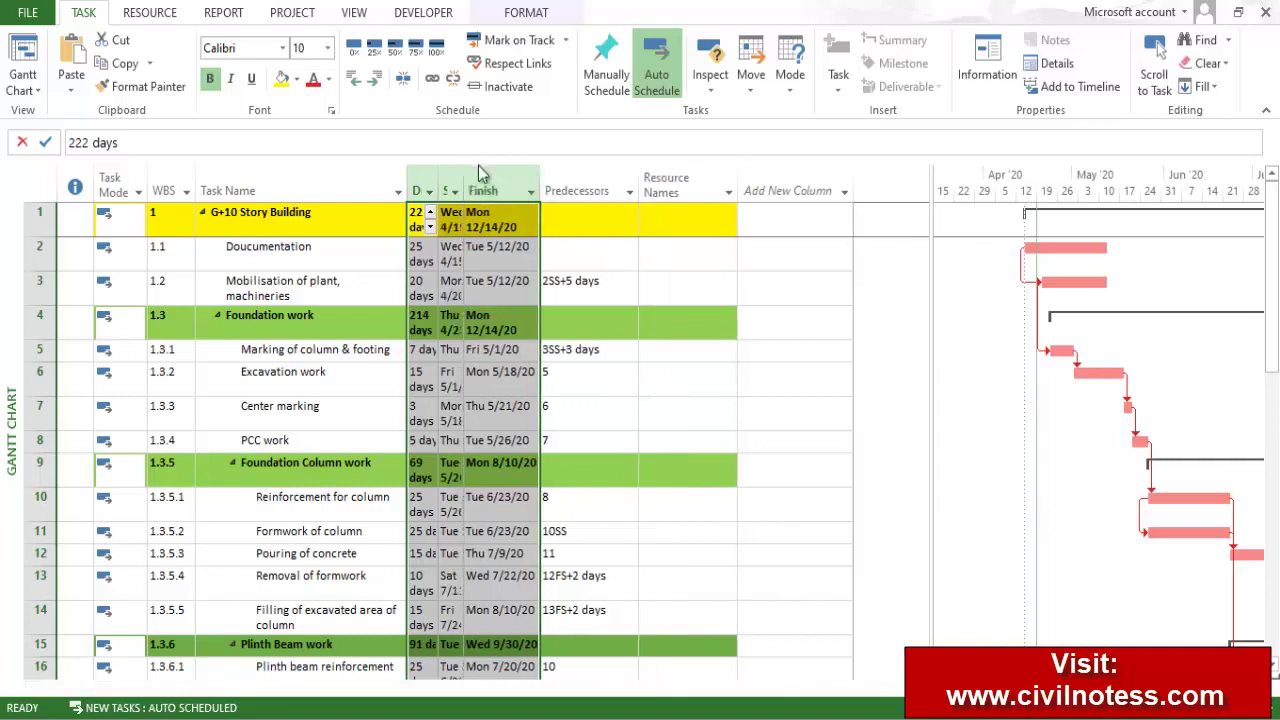
drag(541, 178, 488, 178)
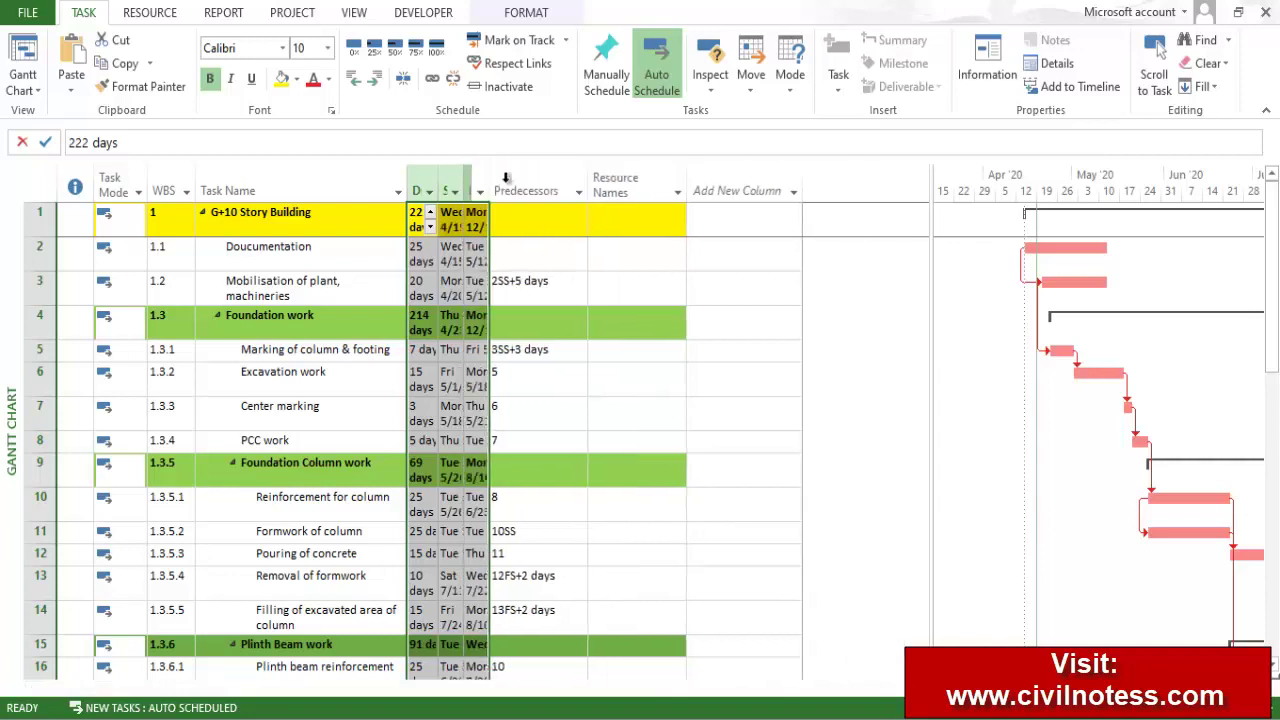
drag(589, 185, 516, 178)
click(655, 308)
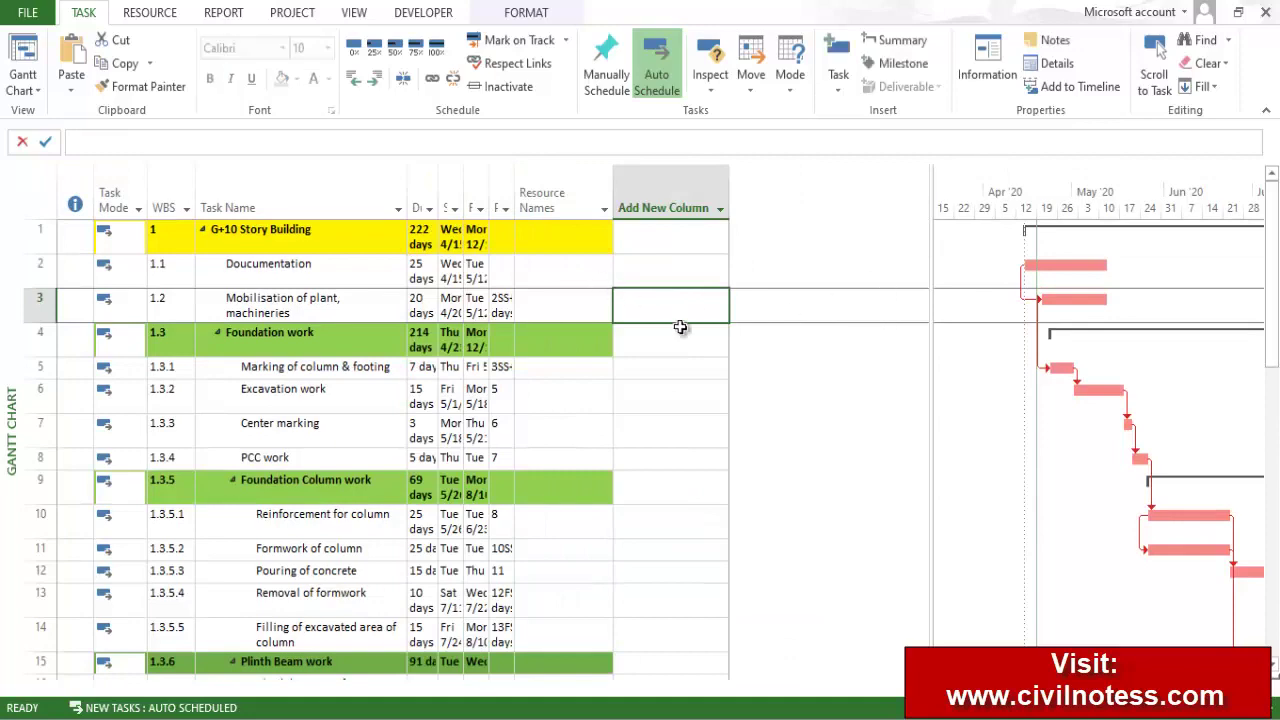
Look through the resources available for assignment to the Doucumentation task without choosing one
scroll(647, 344, down, 1)
scroll(645, 344, up, 2)
click(590, 272)
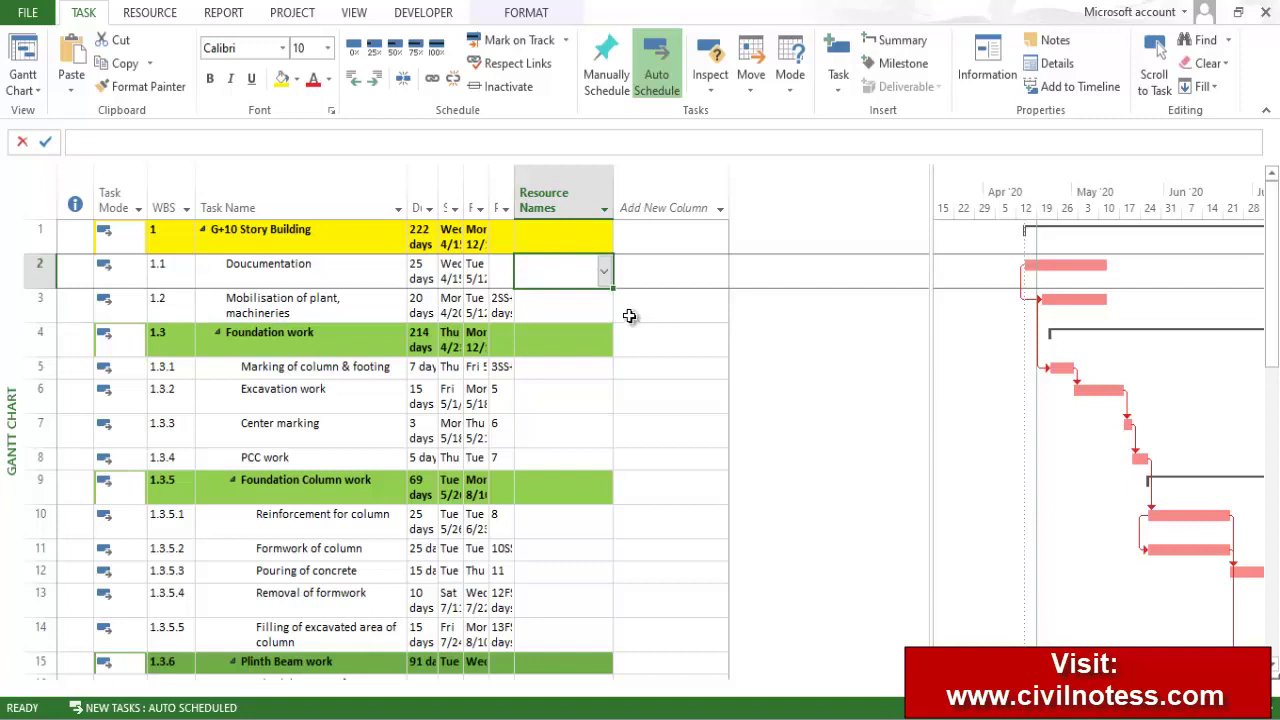
click(605, 274)
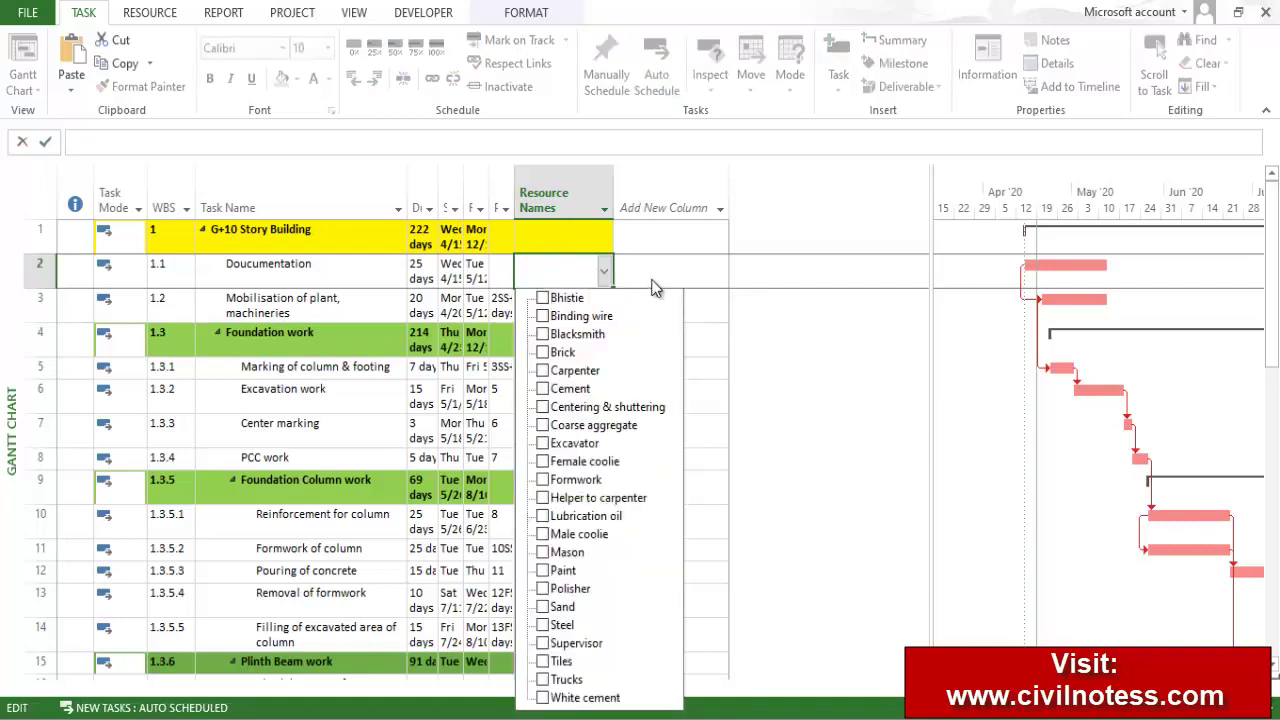
key(Escape)
click(606, 273)
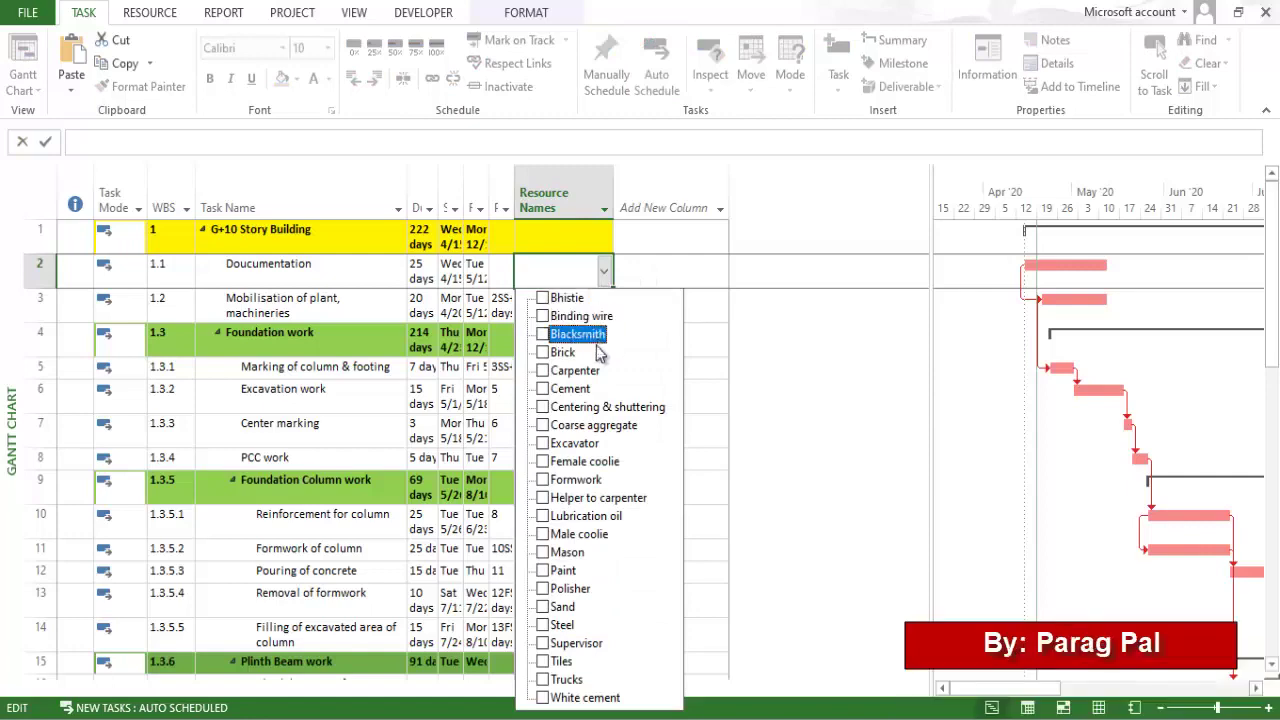
key(Escape)
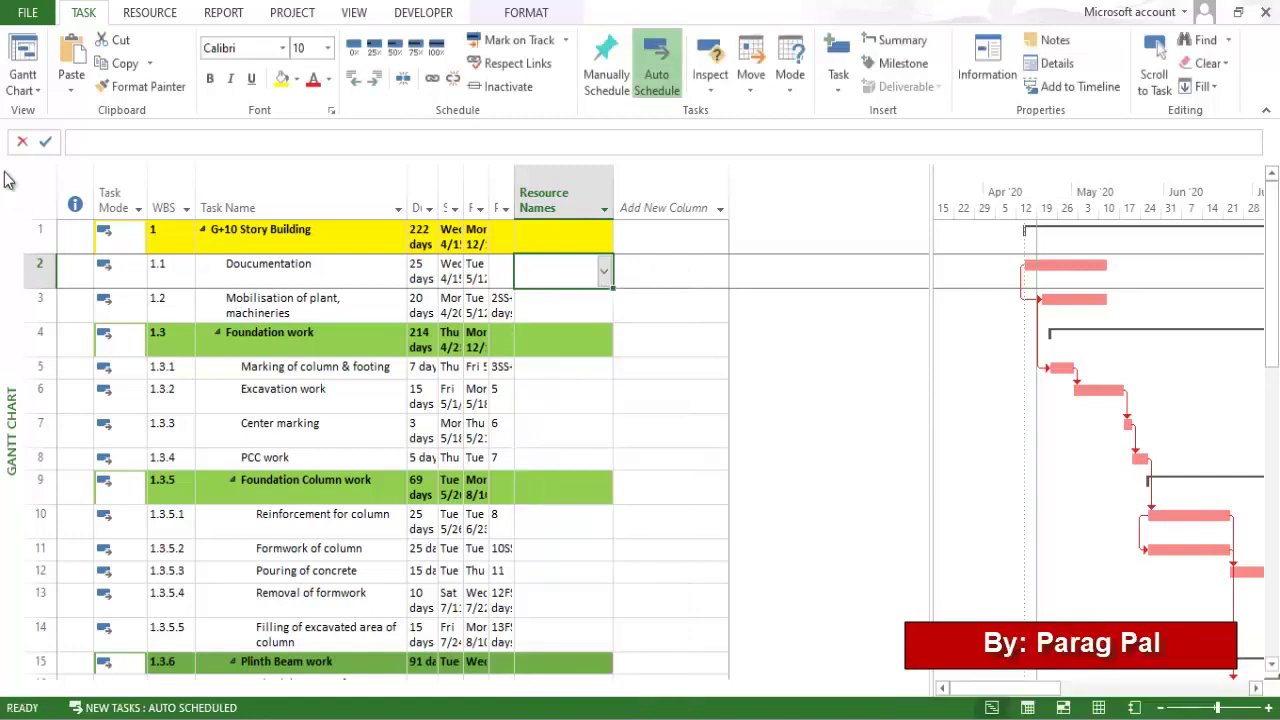
Switch to the Resource Sheet and add Engineer as a new work resource below Formwork
click(23, 86)
click(73, 208)
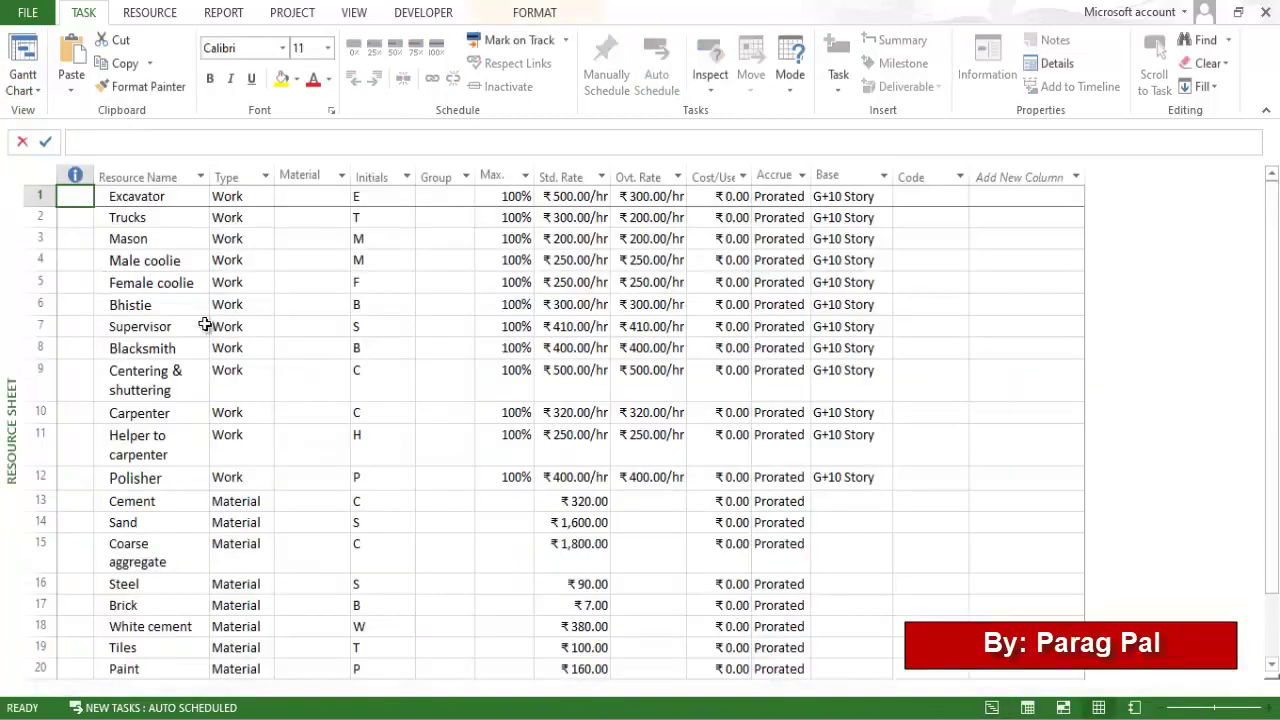
scroll(188, 336, down, 3)
click(187, 531)
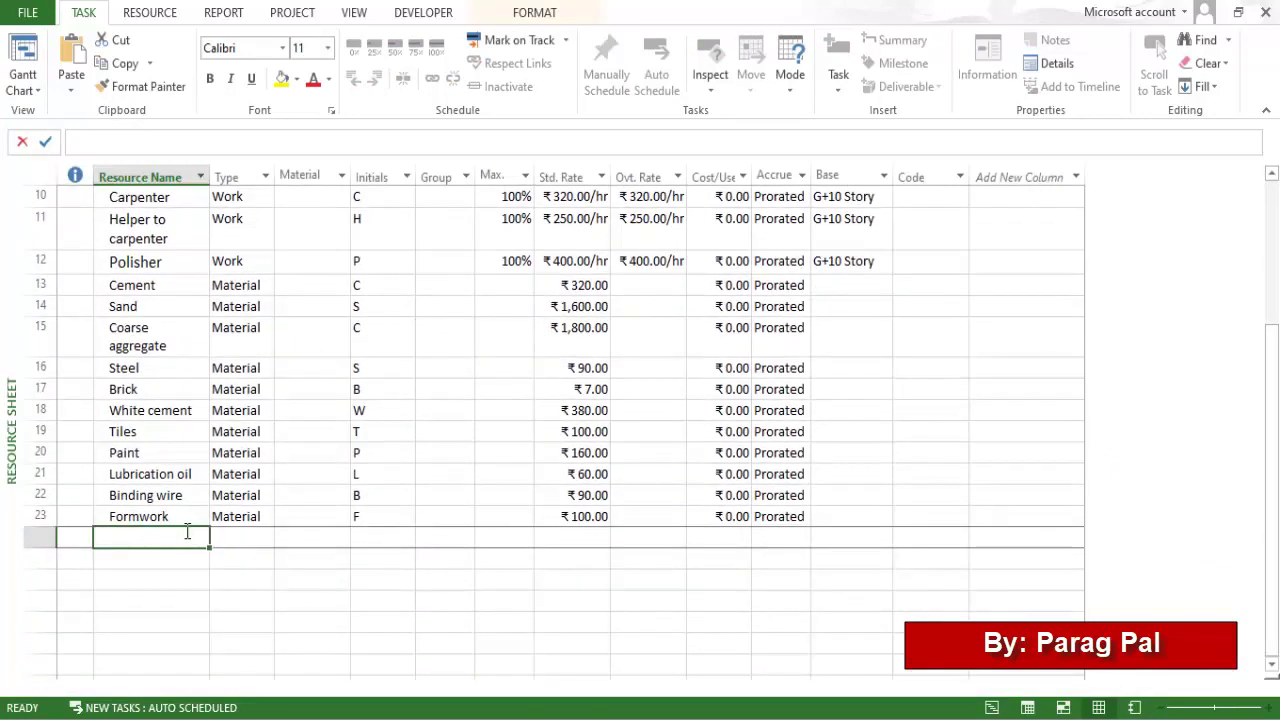
text(Enginee)
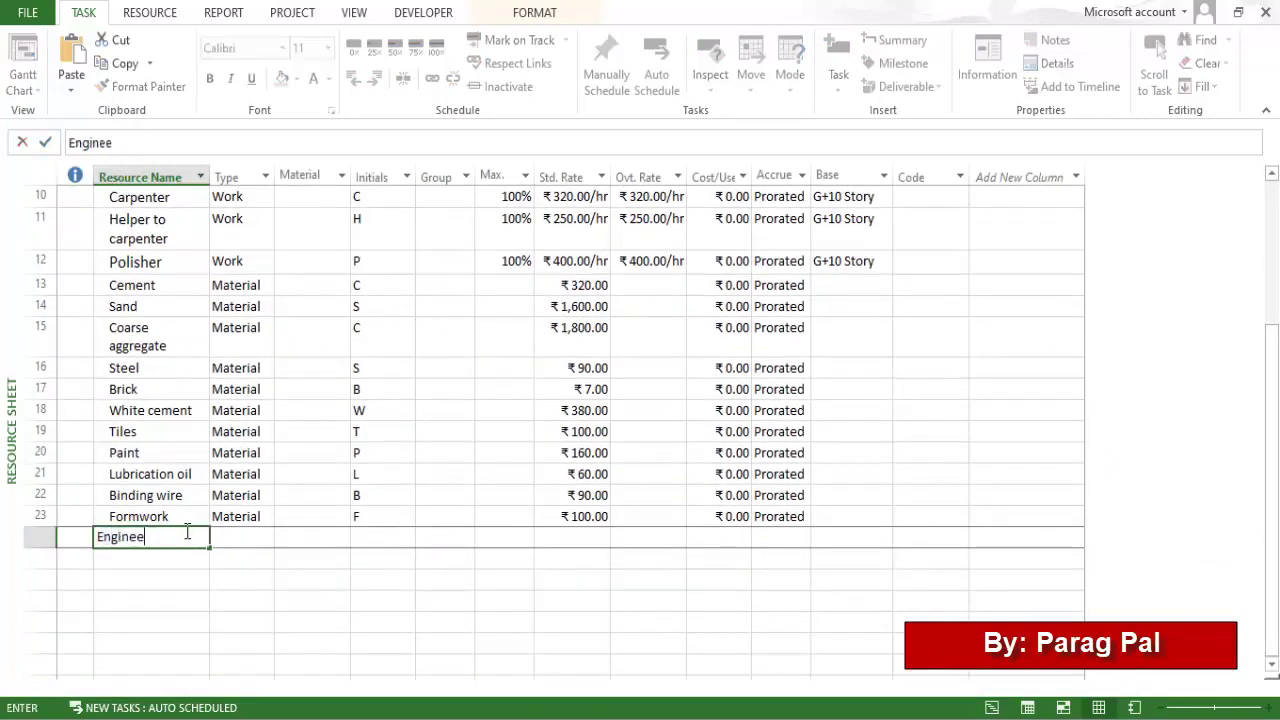
text(r)
key(Tab)
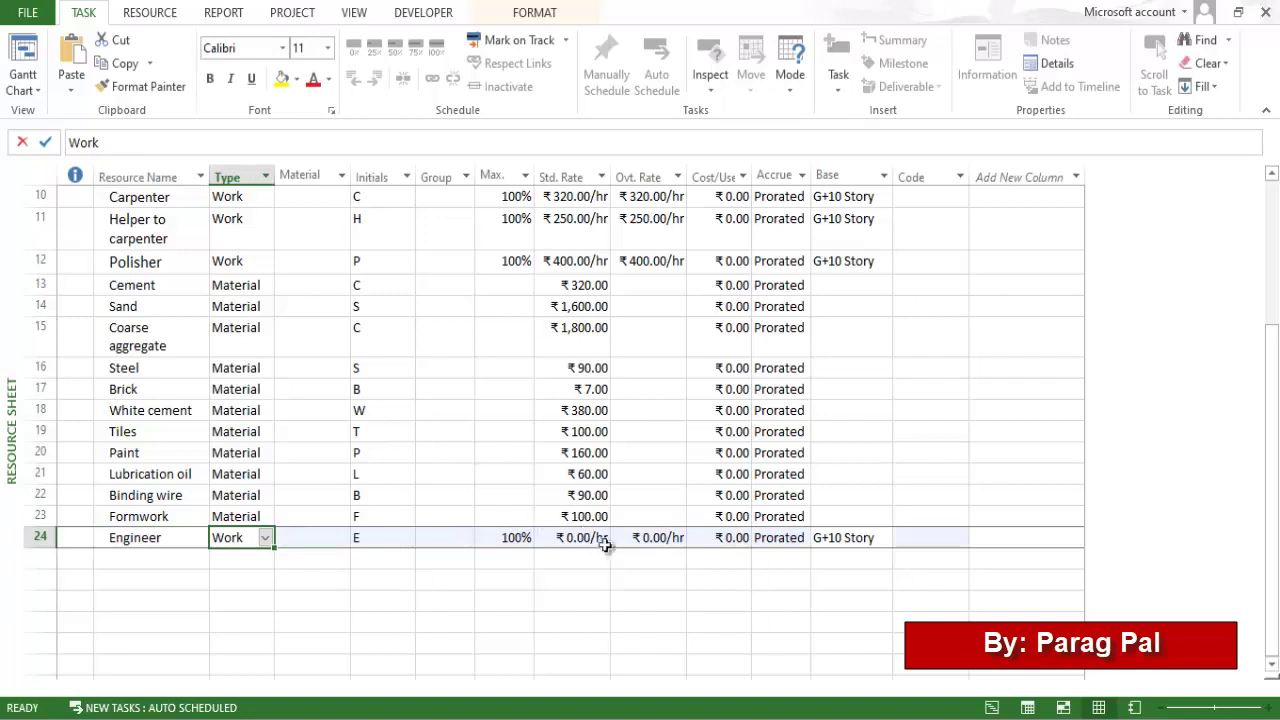
Set both the standard rate and the overtime rate of the Engineer resource to ₹700 per hour
click(604, 541)
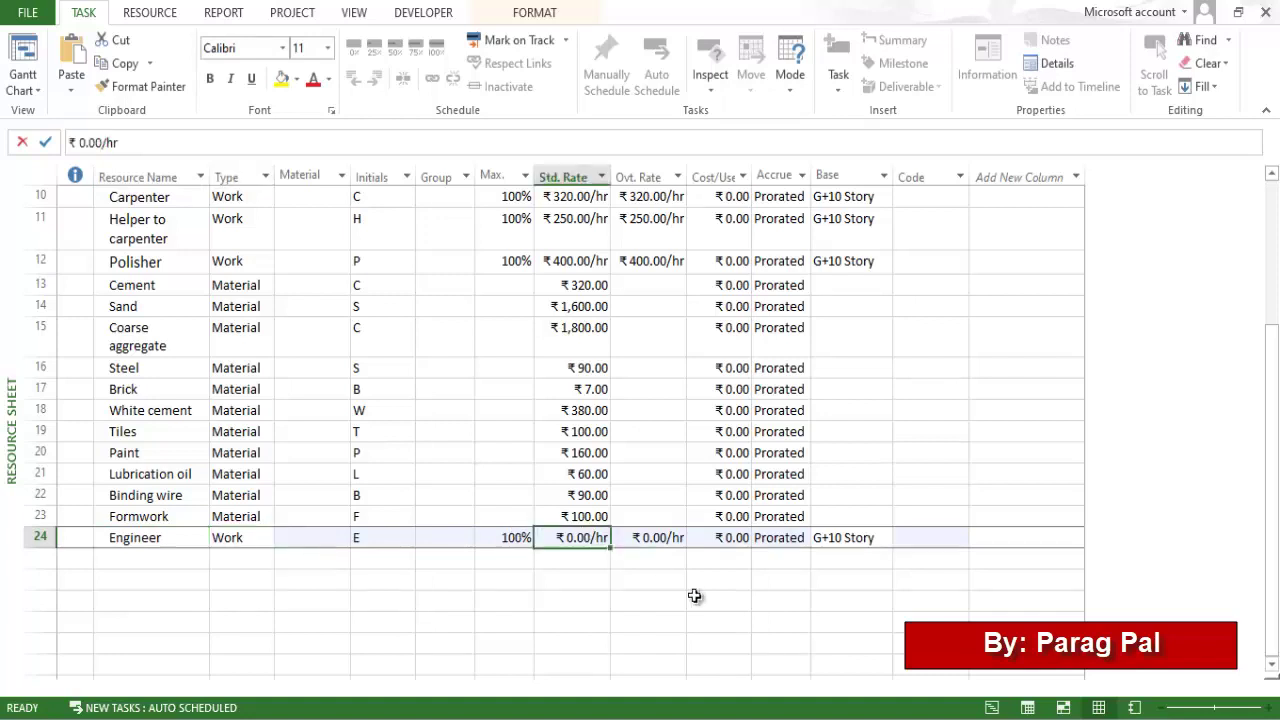
text(700)
key(Tab)
text(70)
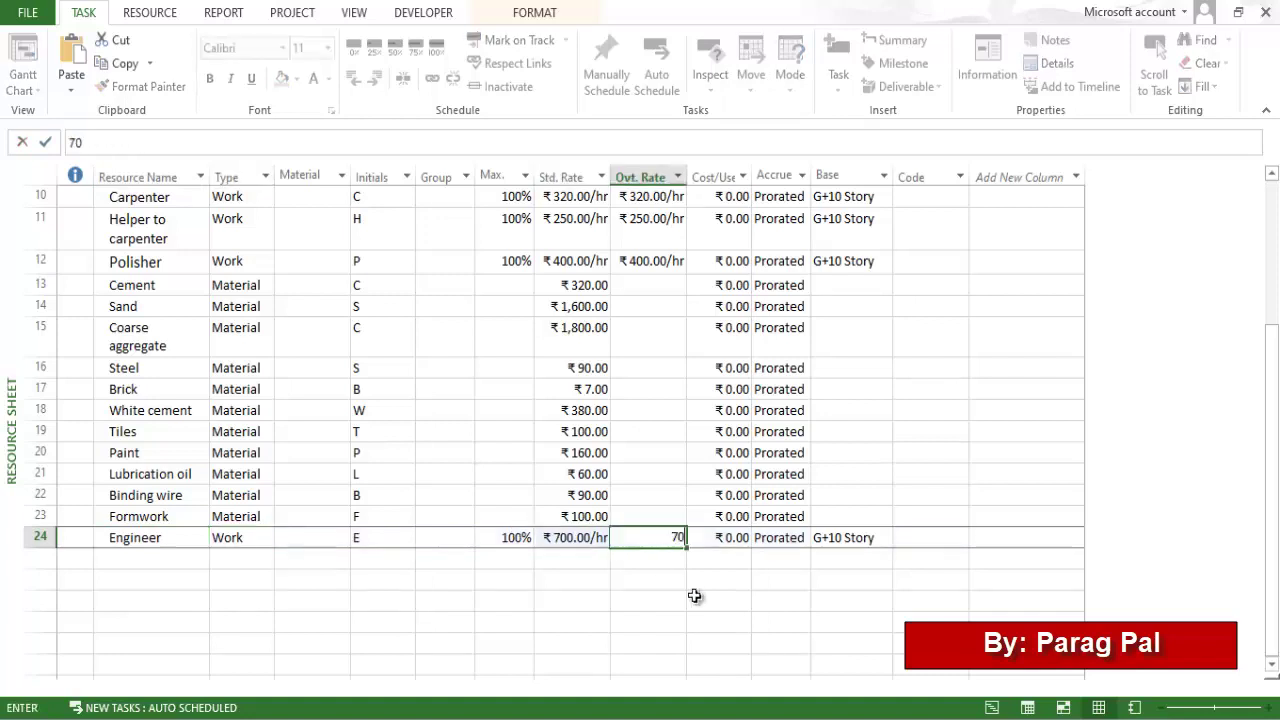
click(614, 606)
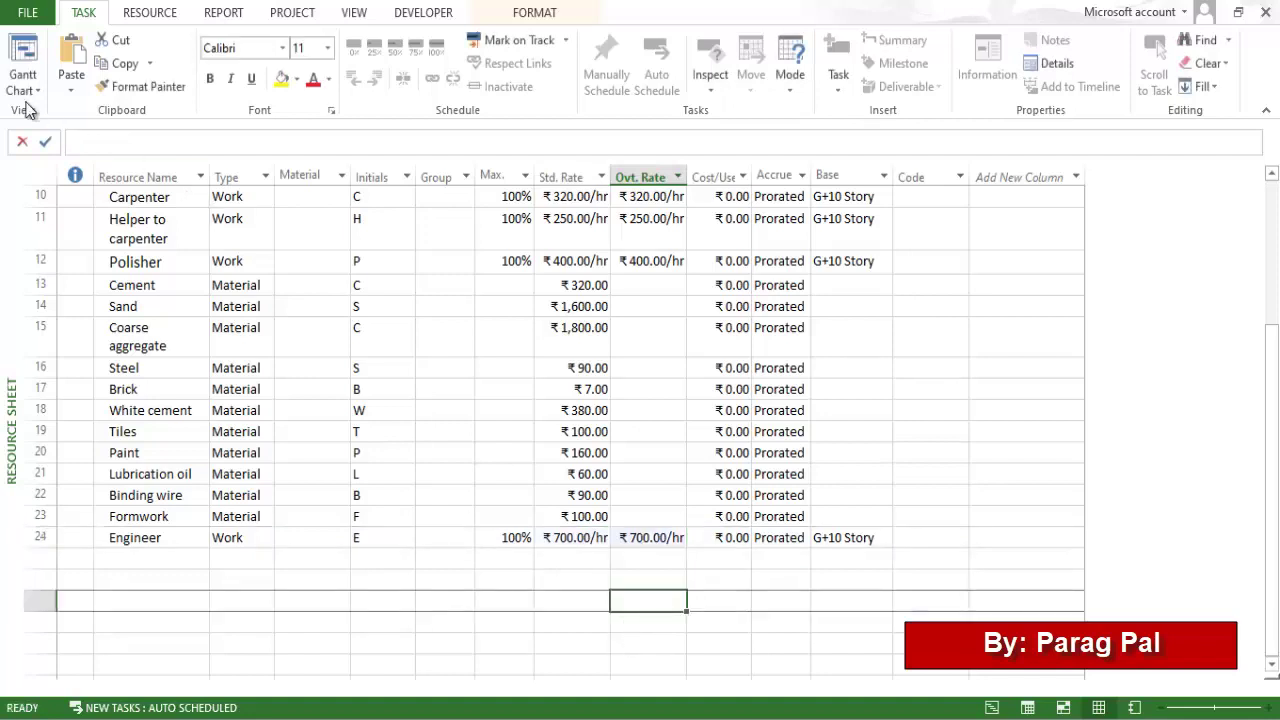
Return to the Gantt Chart view and assign the Engineer resource to the Doucumentation task
click(35, 100)
click(64, 160)
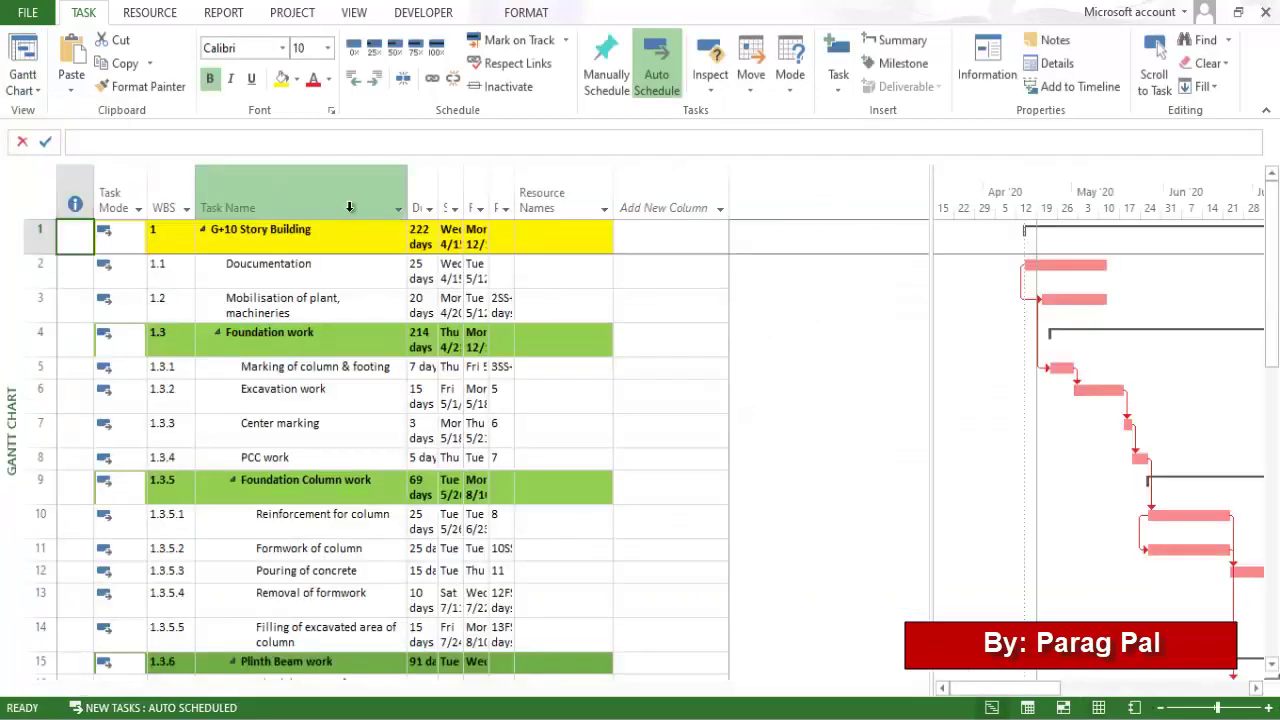
click(558, 242)
click(591, 266)
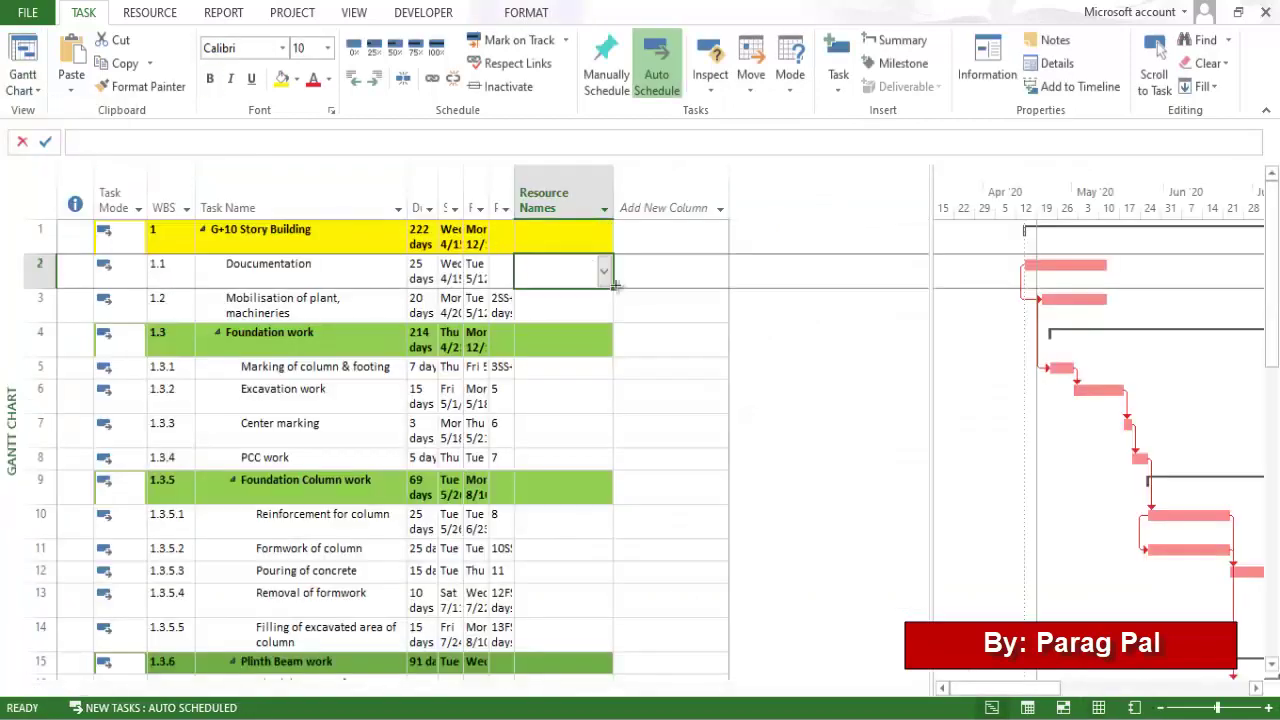
click(603, 271)
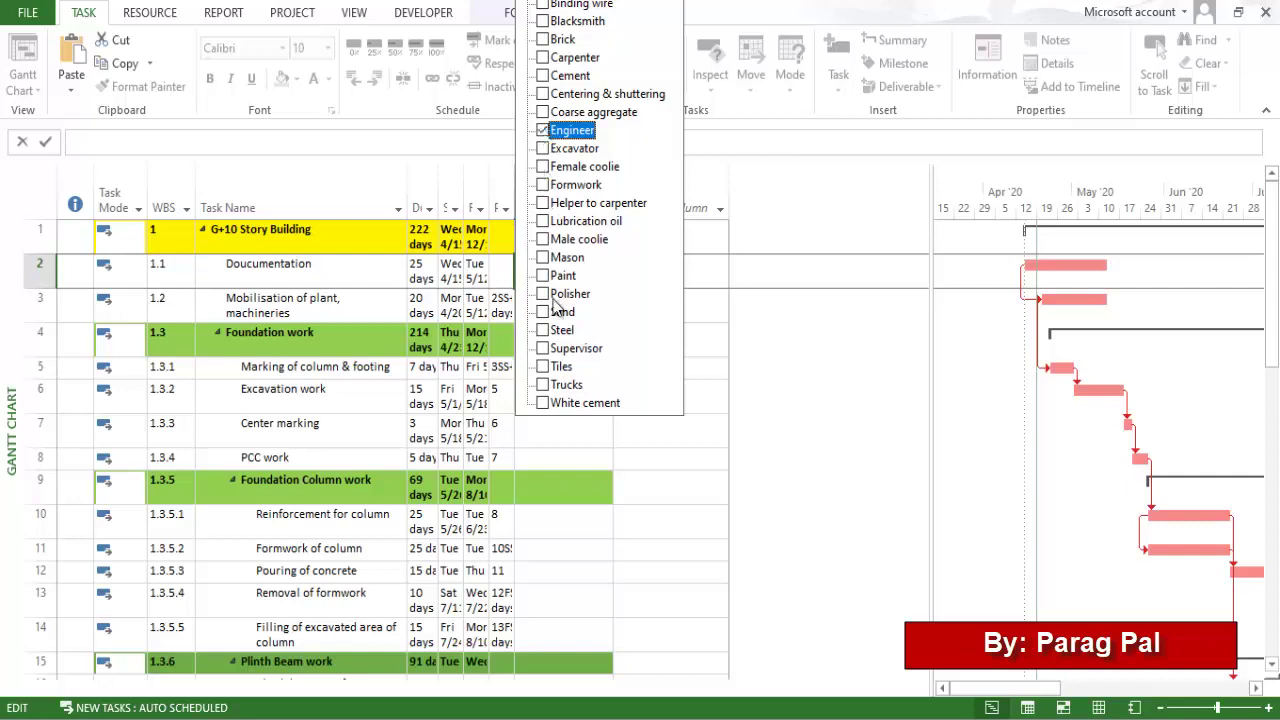
click(632, 458)
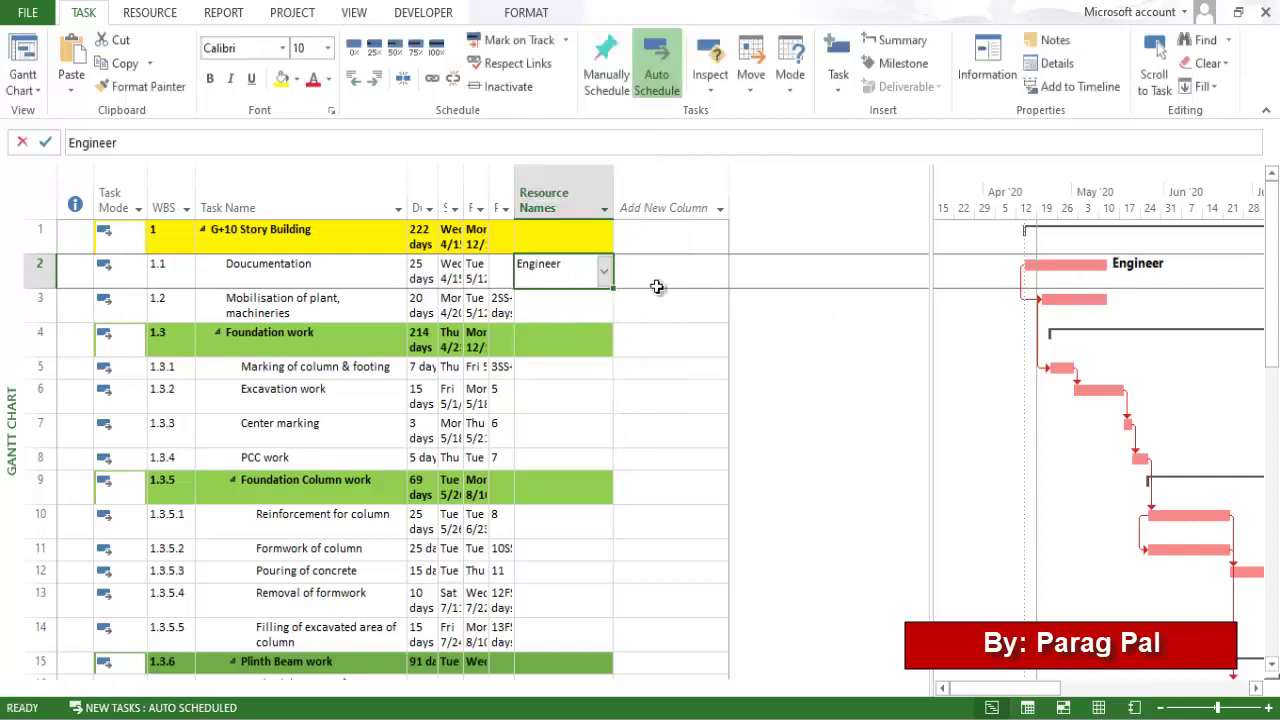
Insert a Cost column after the Resource Names column in the task table
click(657, 205)
right_click(659, 206)
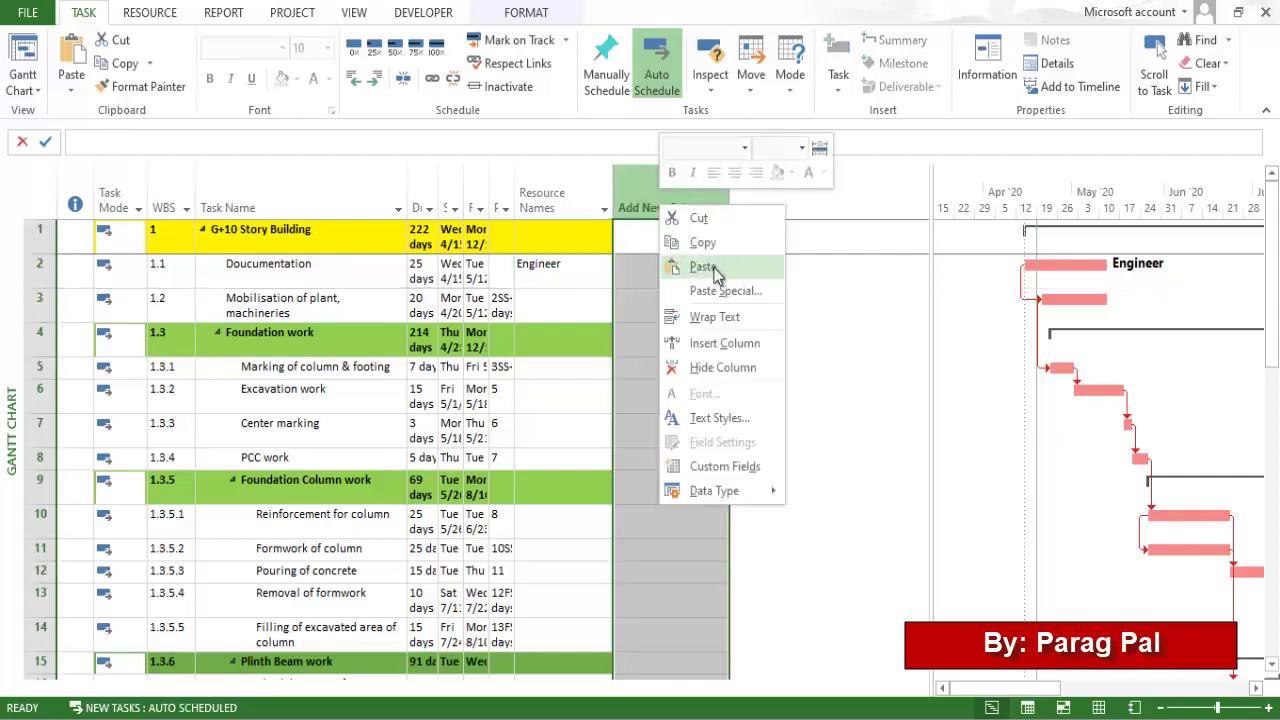
click(740, 343)
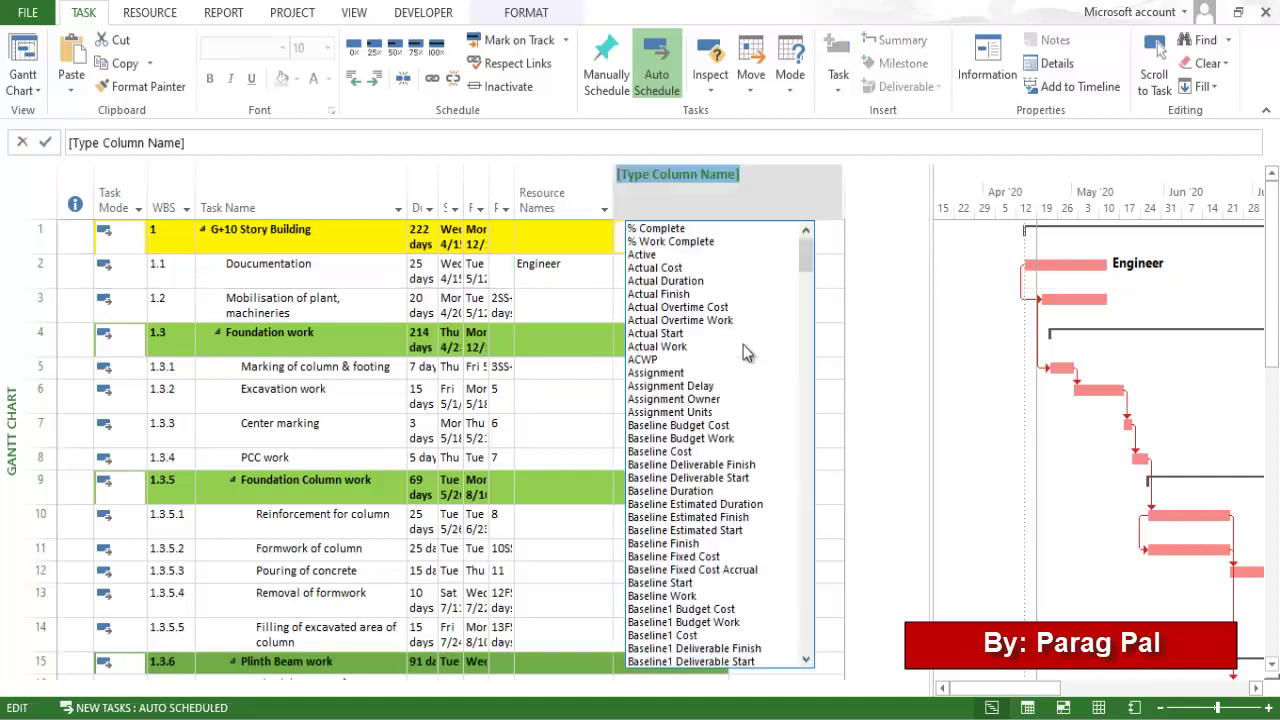
text(cost)
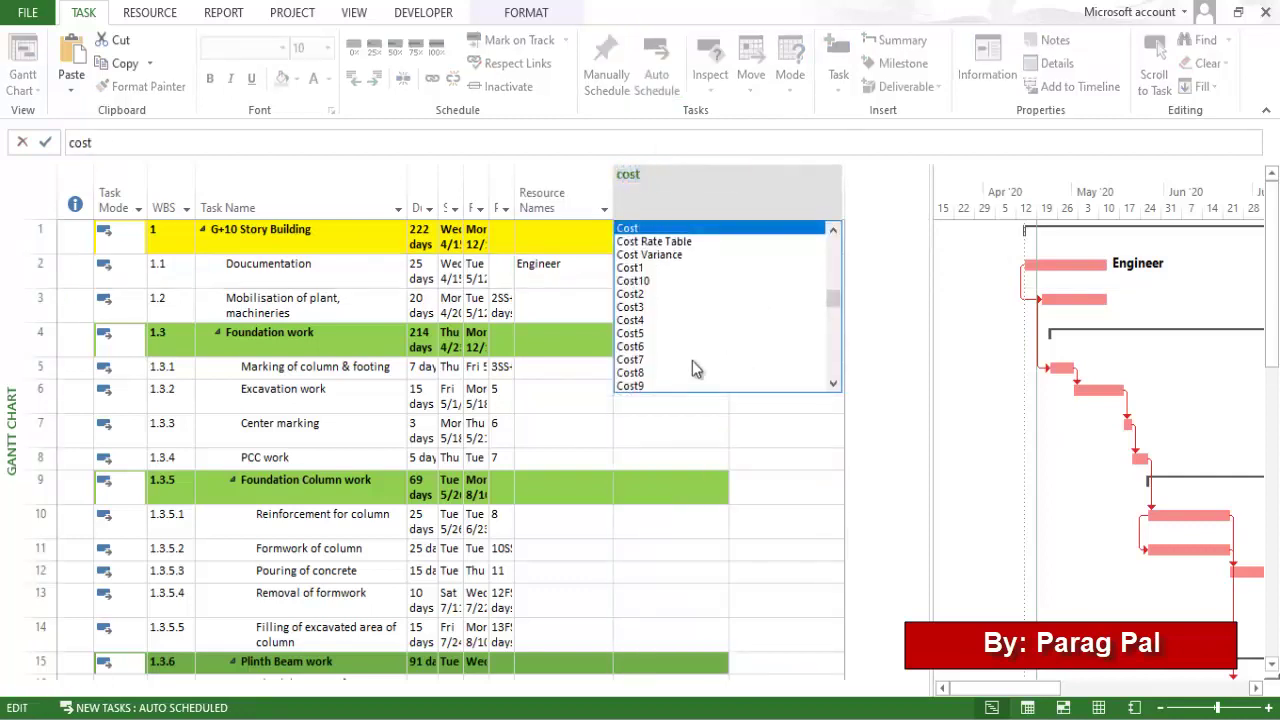
click(662, 229)
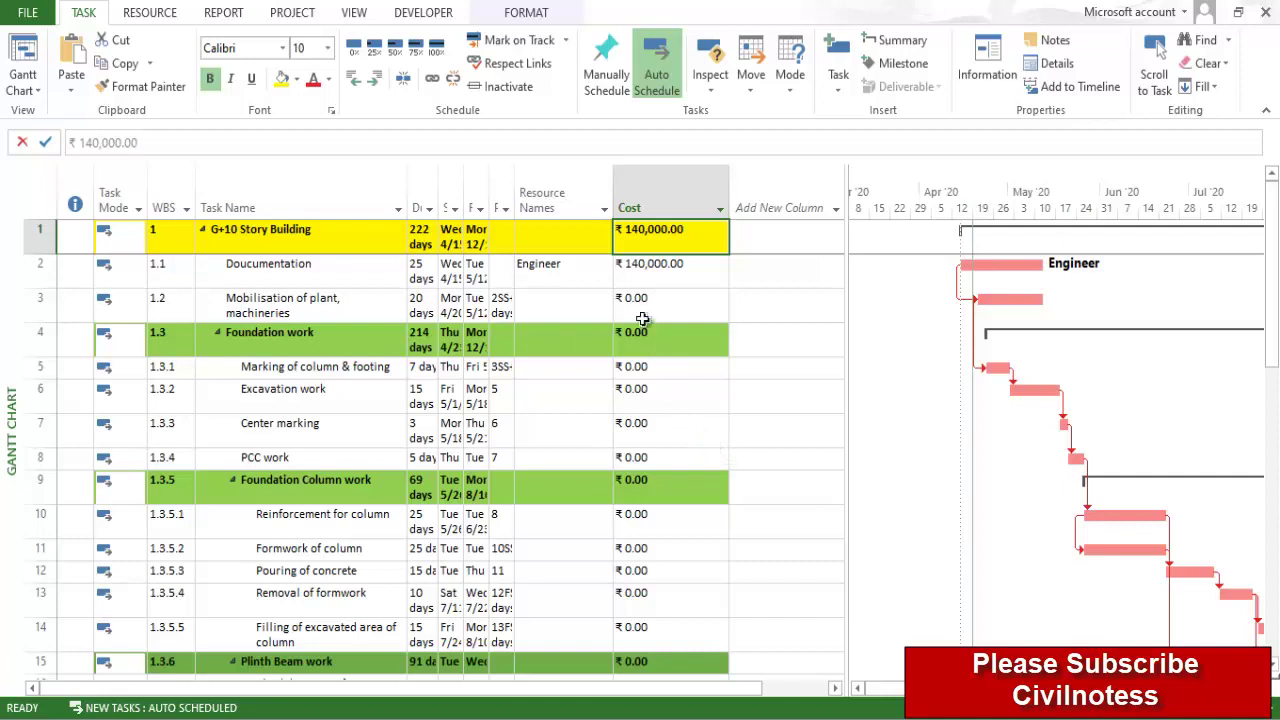
Check the calculated cost of the Doucumentation task against its duration
click(646, 283)
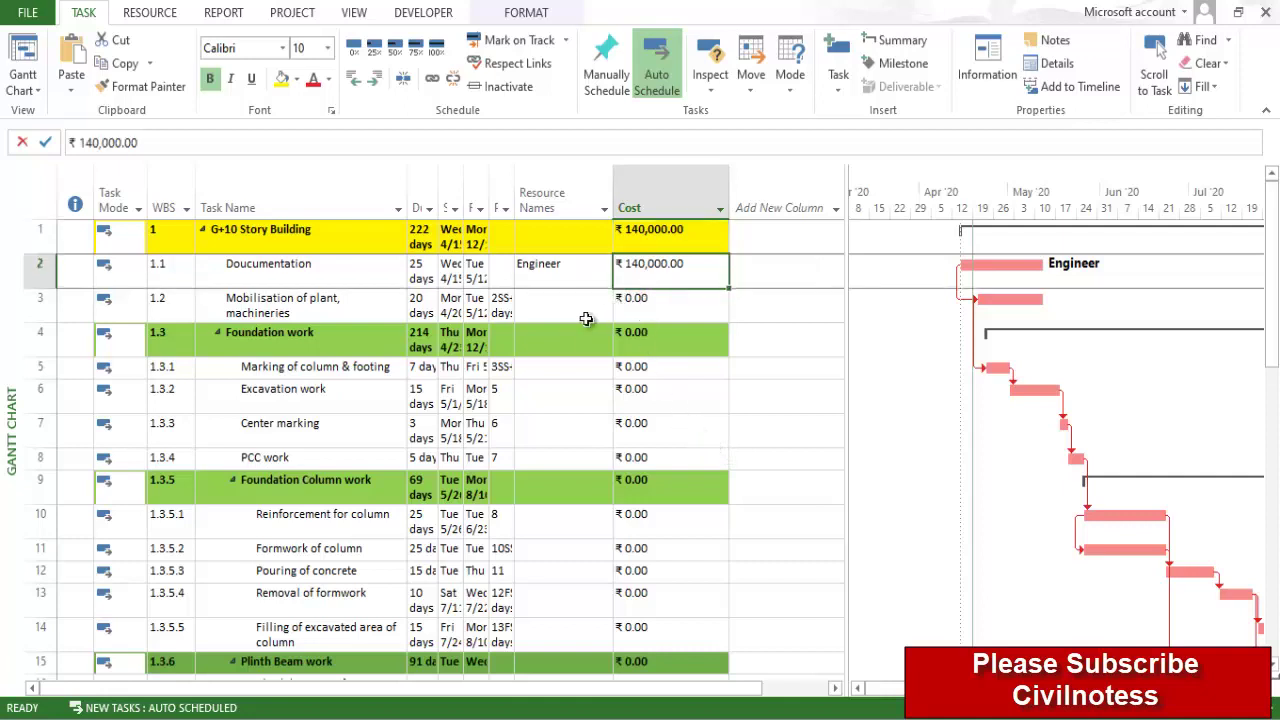
click(431, 285)
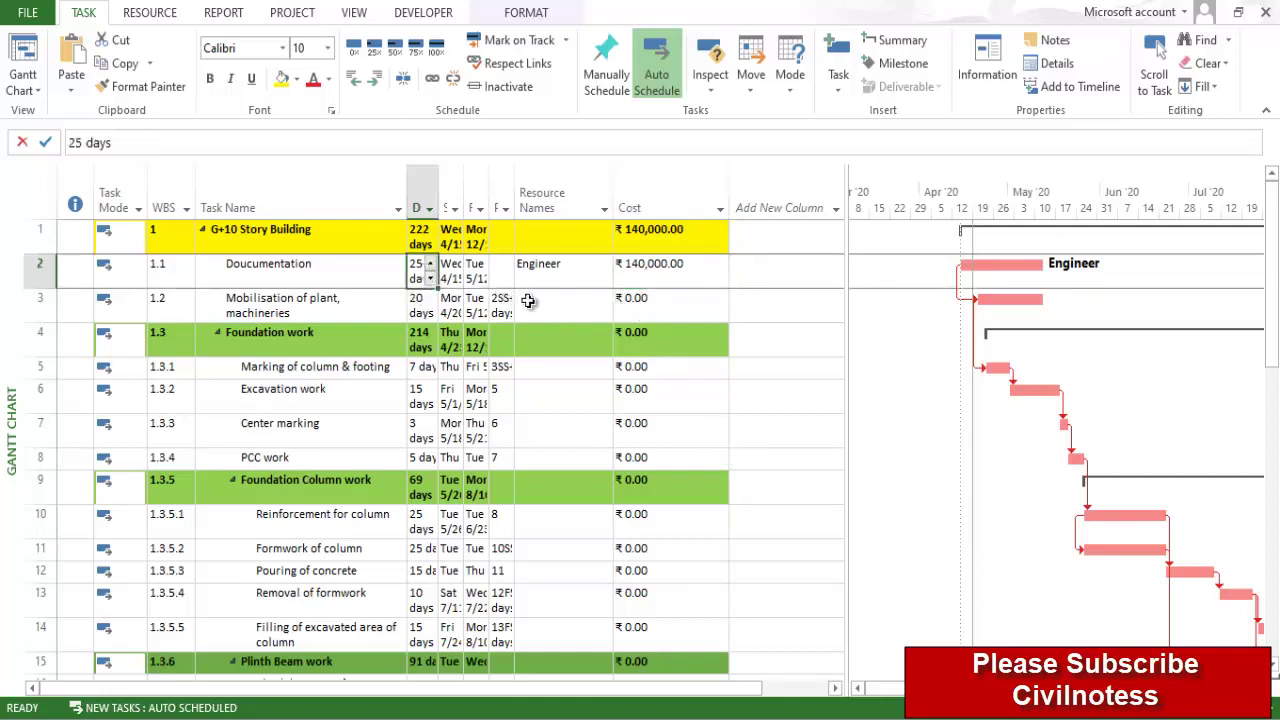
click(556, 298)
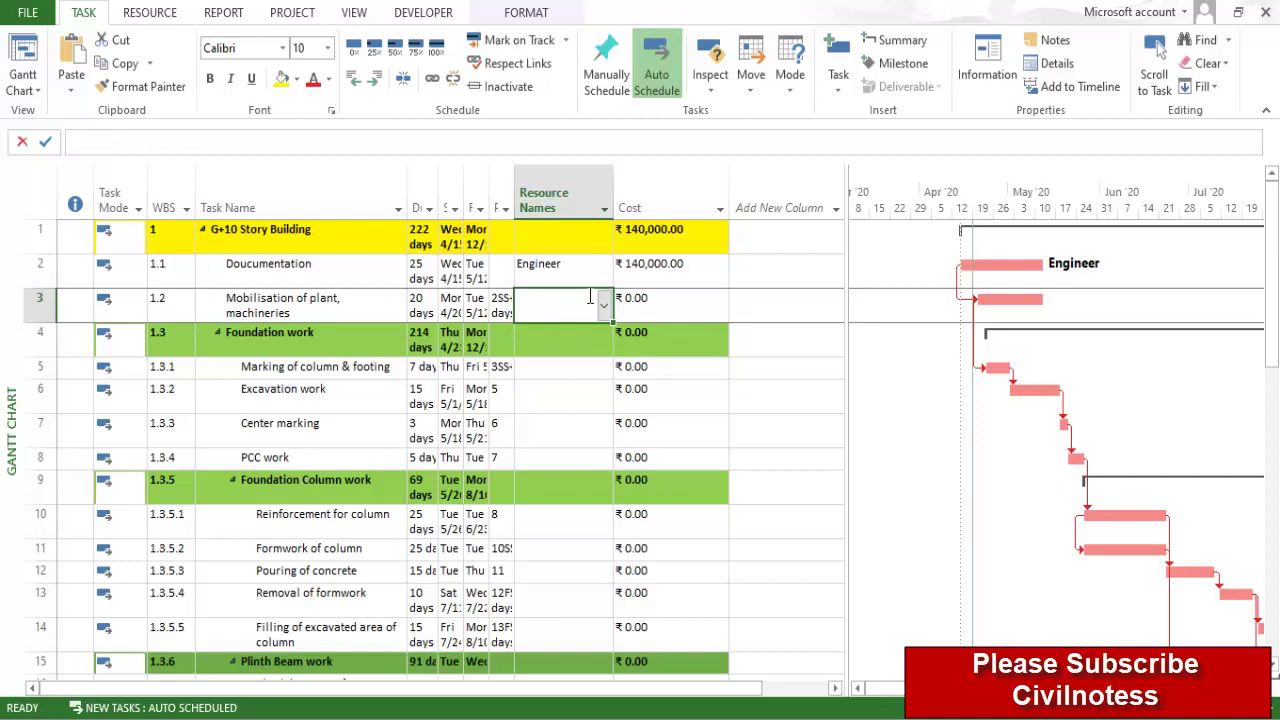
click(651, 265)
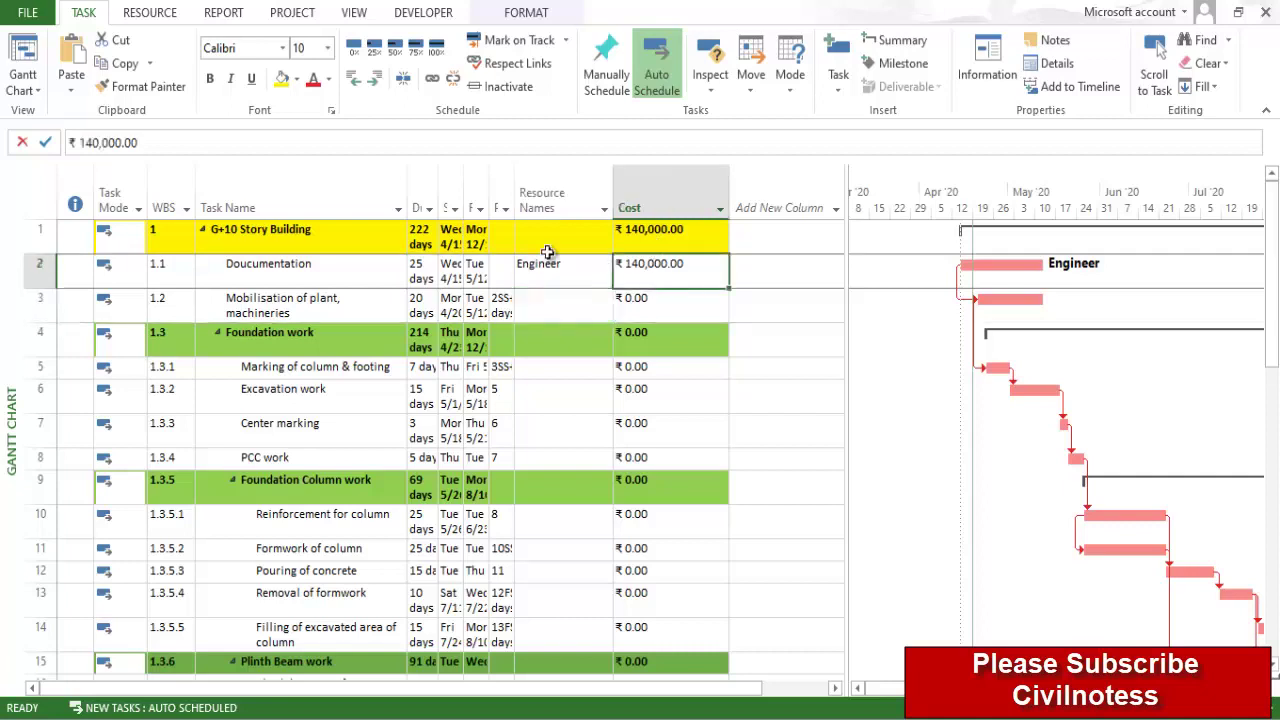
Open Assign Resources for the Doucumentation task and set the Engineer's assignment units to 80%
click(152, 14)
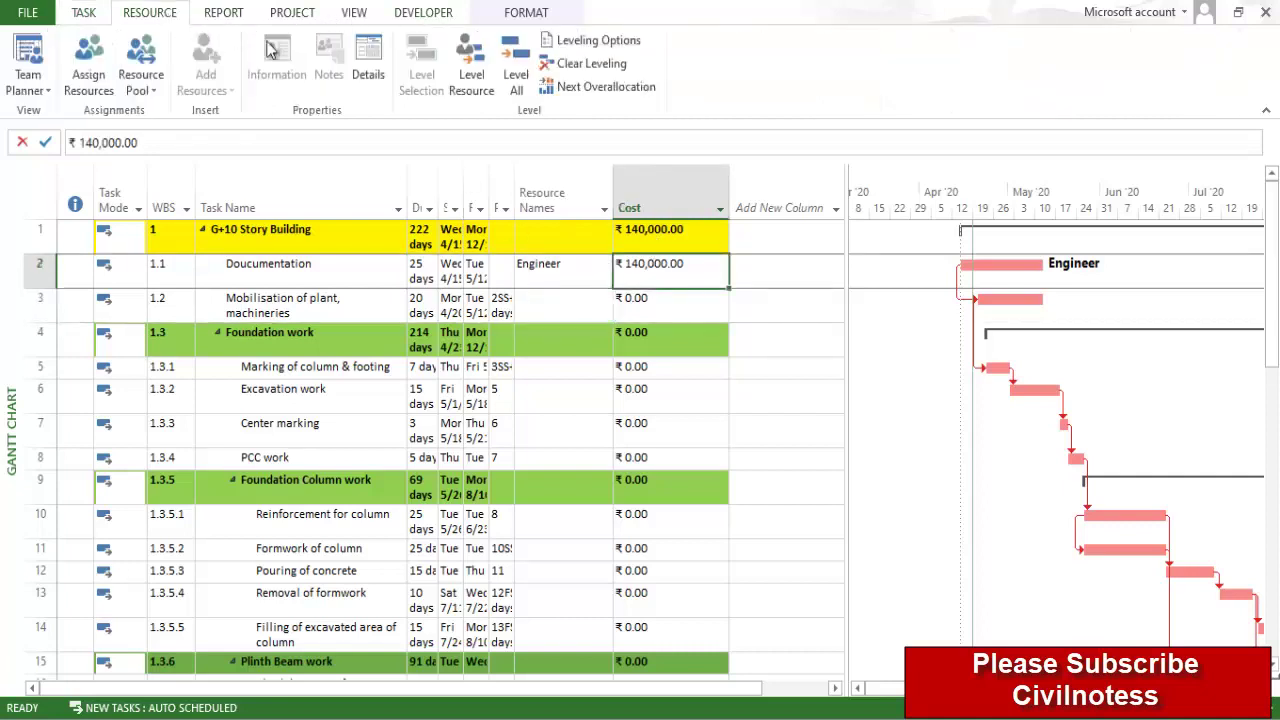
click(562, 281)
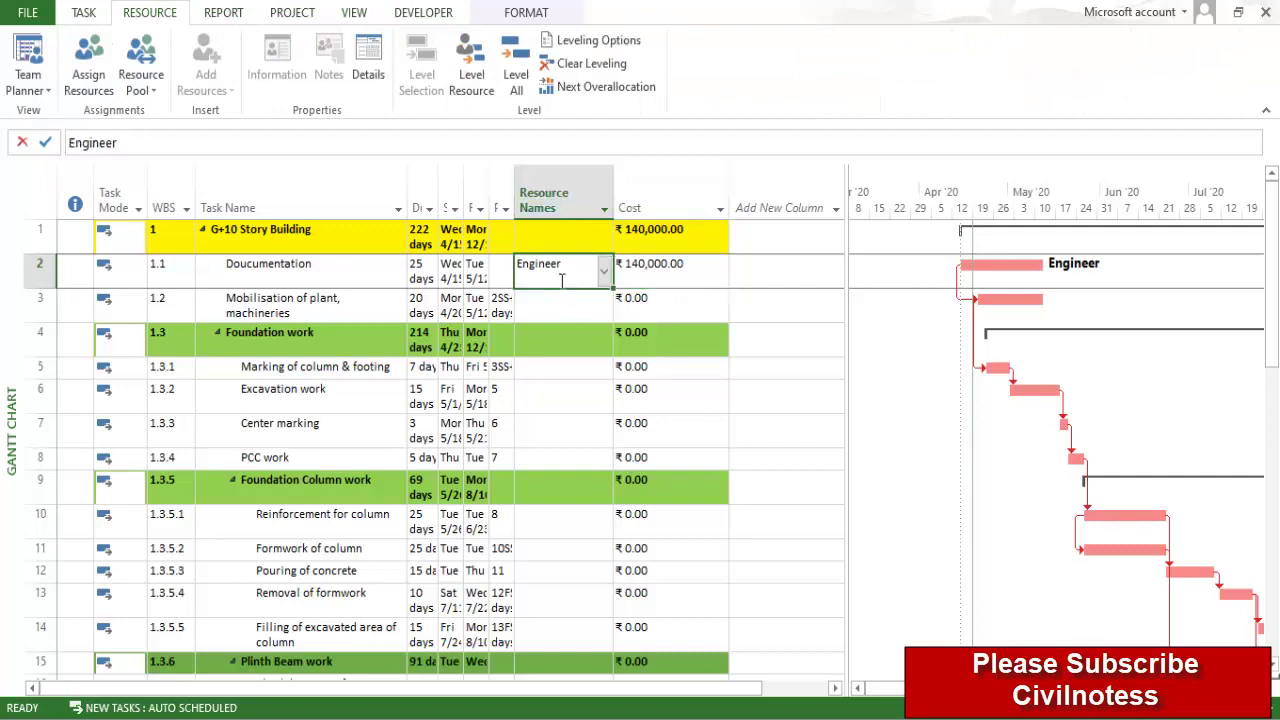
click(278, 265)
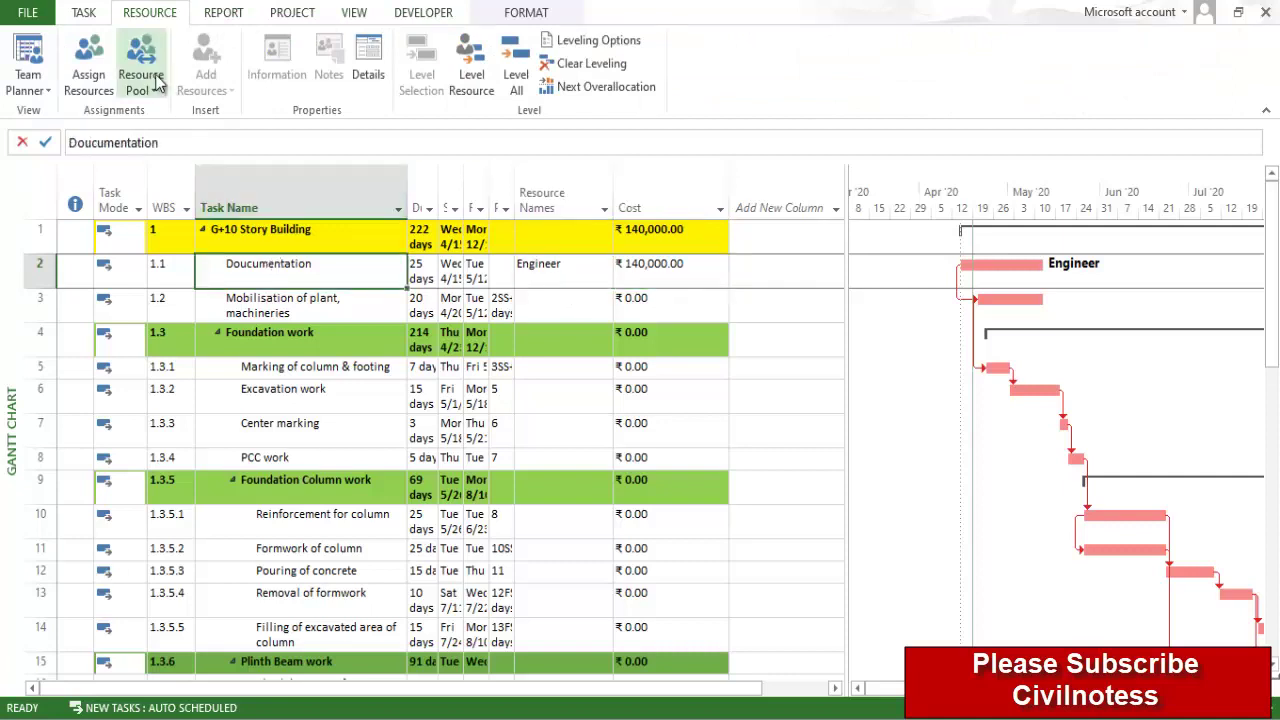
click(89, 58)
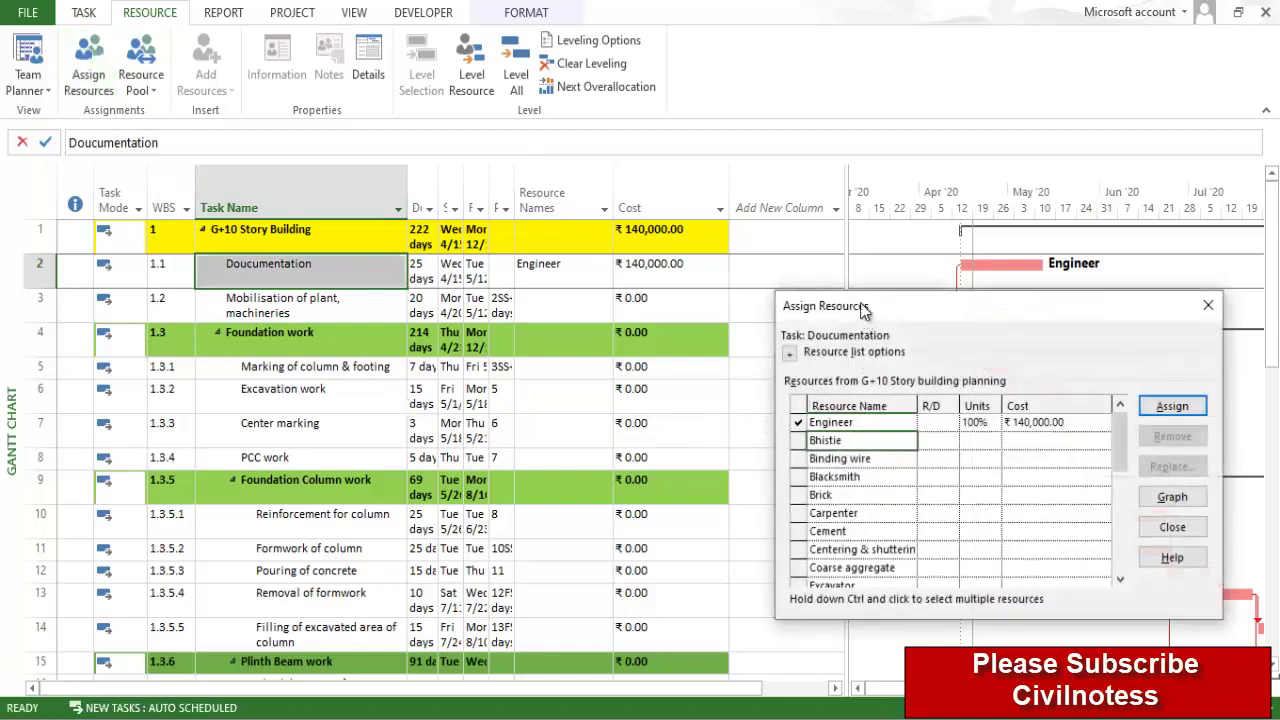
drag(862, 308, 797, 156)
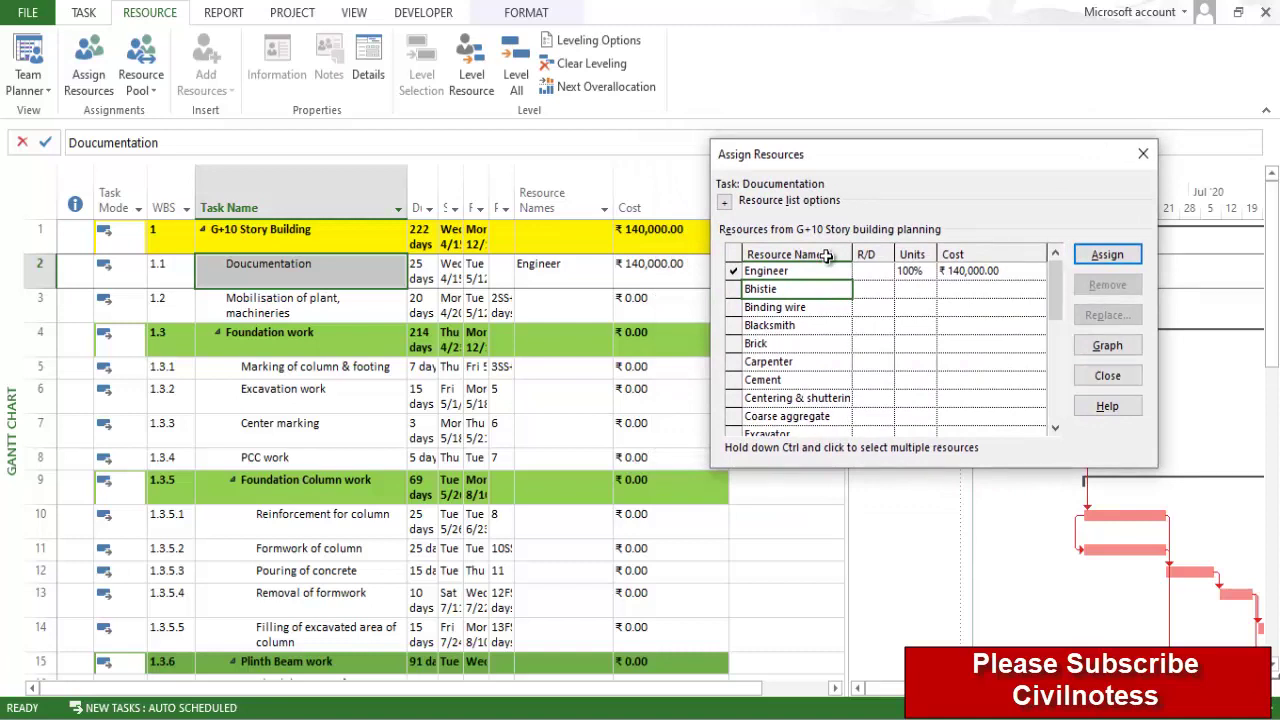
click(912, 271)
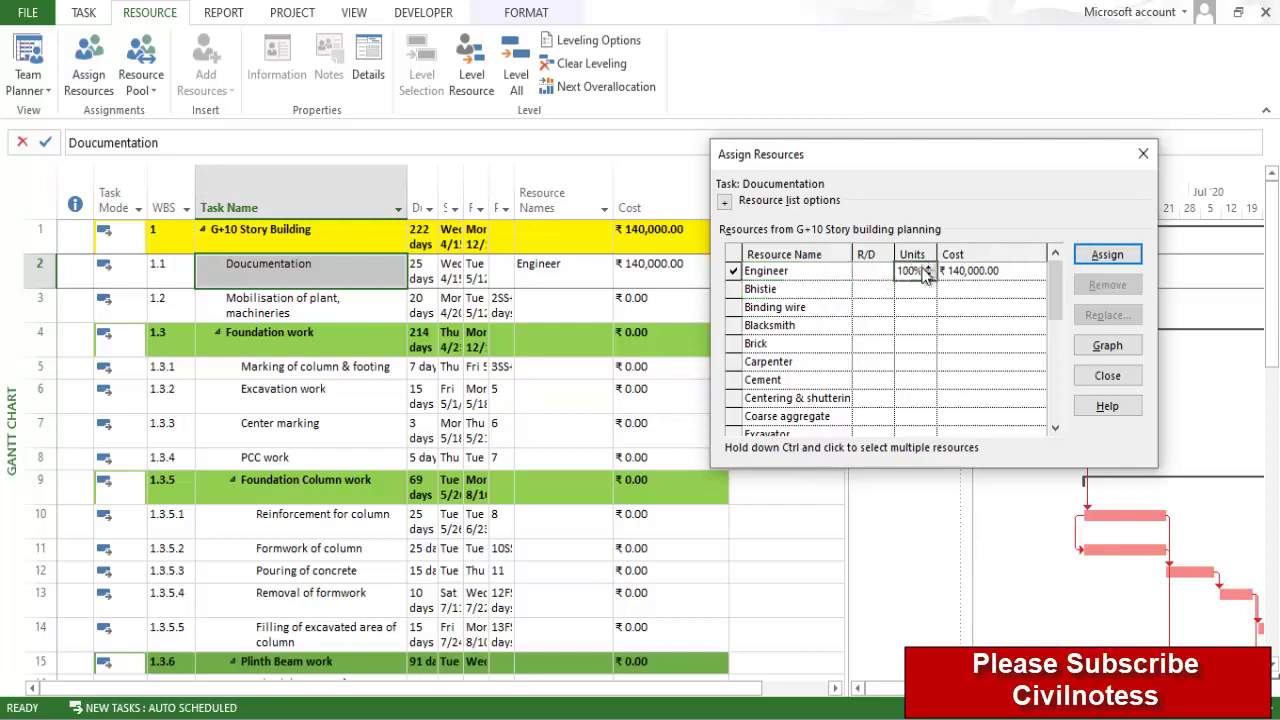
text(80)
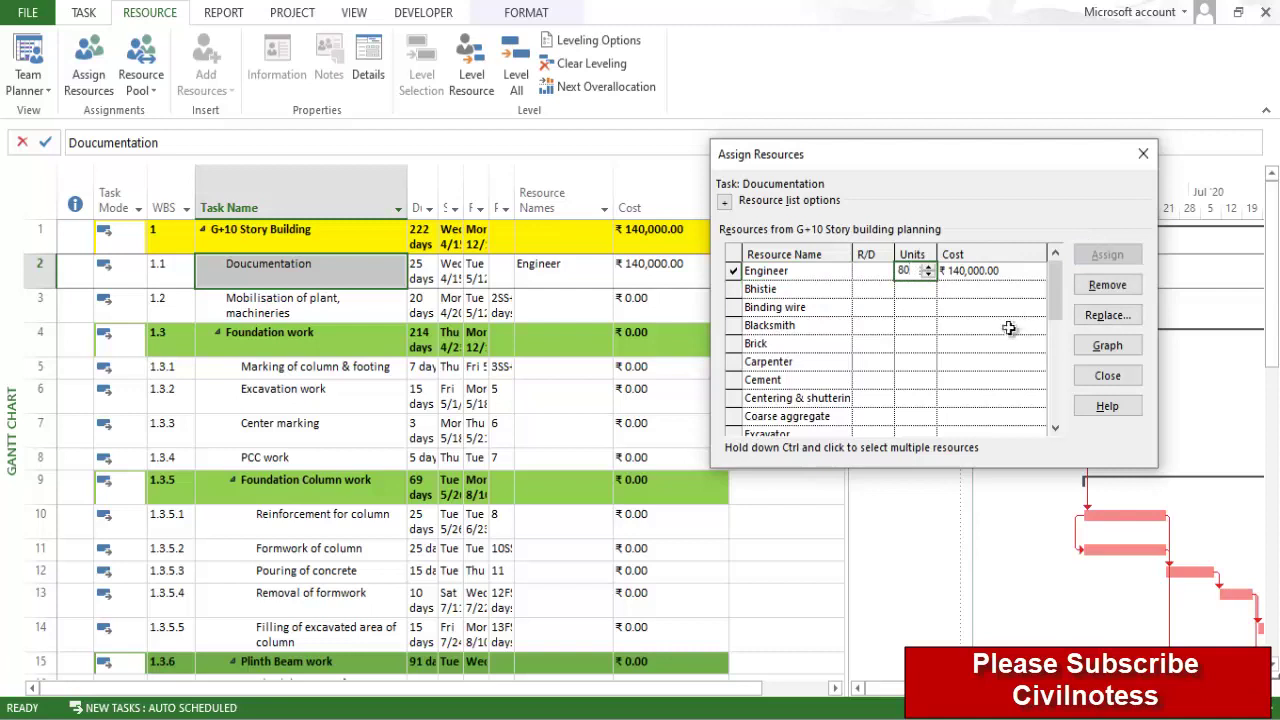
Assign the Blacksmith resource to the Doucumentation task, set its units to 0%, and close the resource assignment
click(1003, 330)
click(1105, 256)
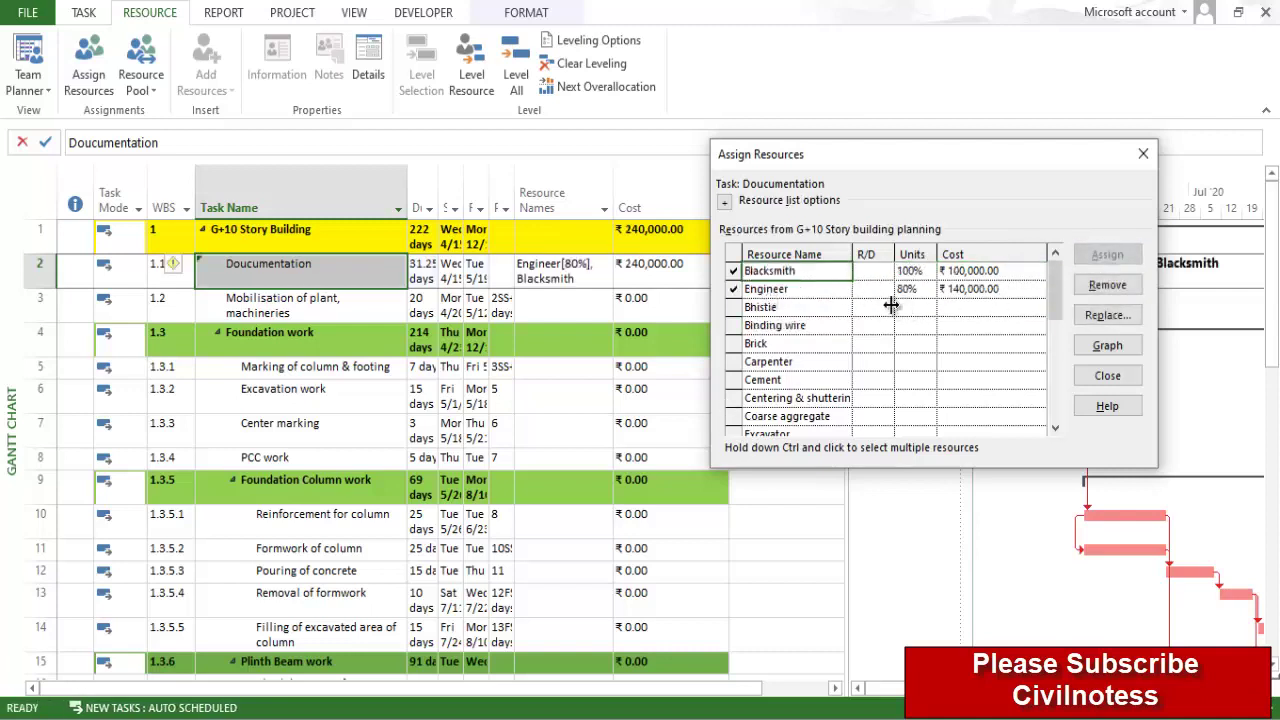
click(912, 271)
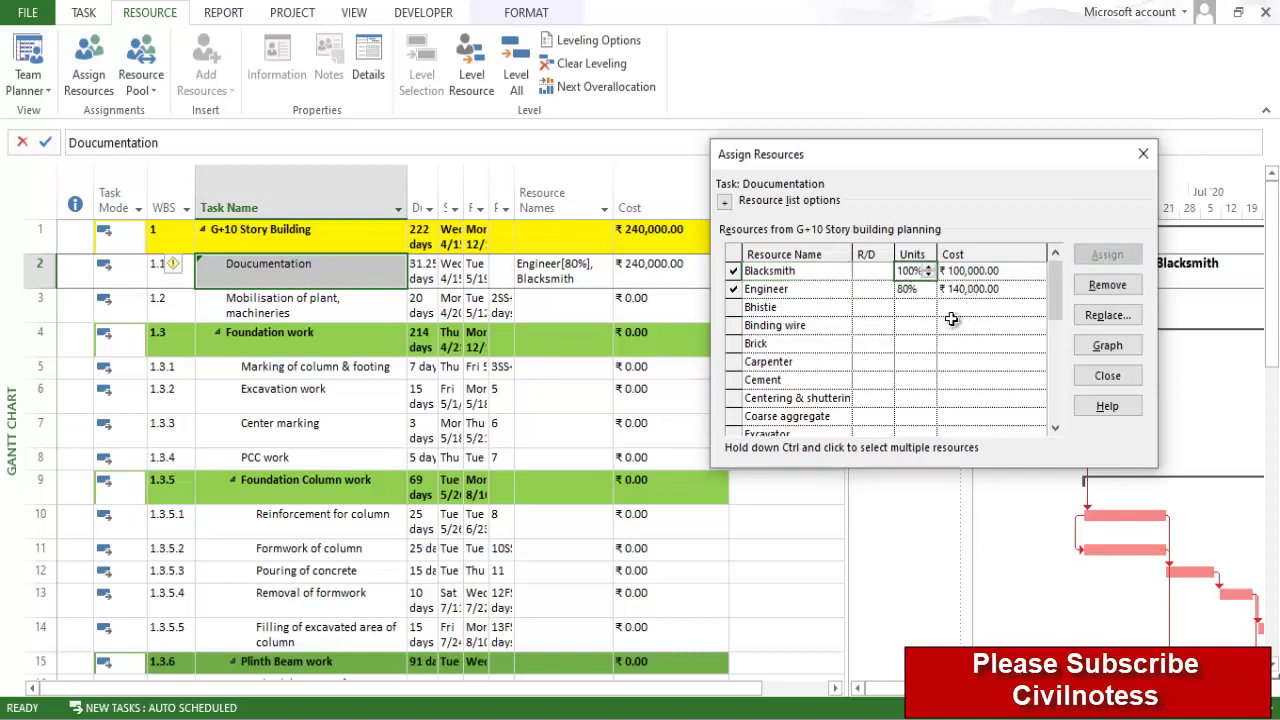
text(0)
click(985, 343)
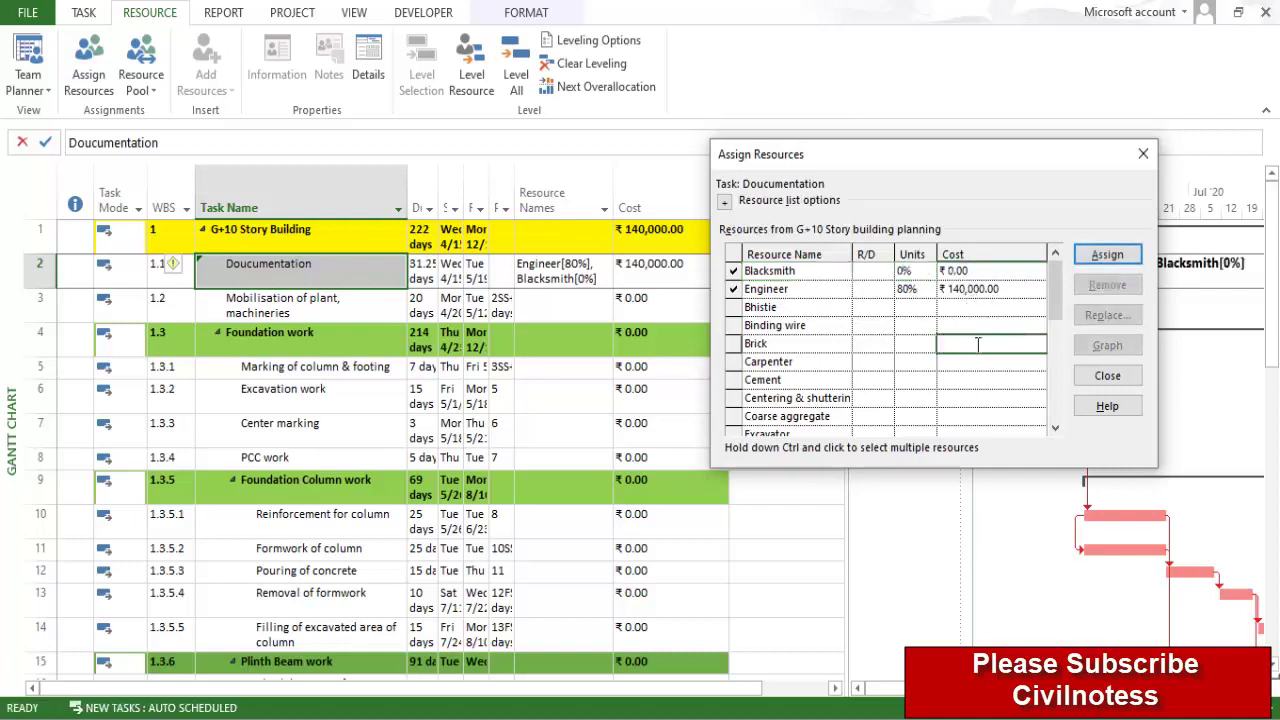
click(1143, 154)
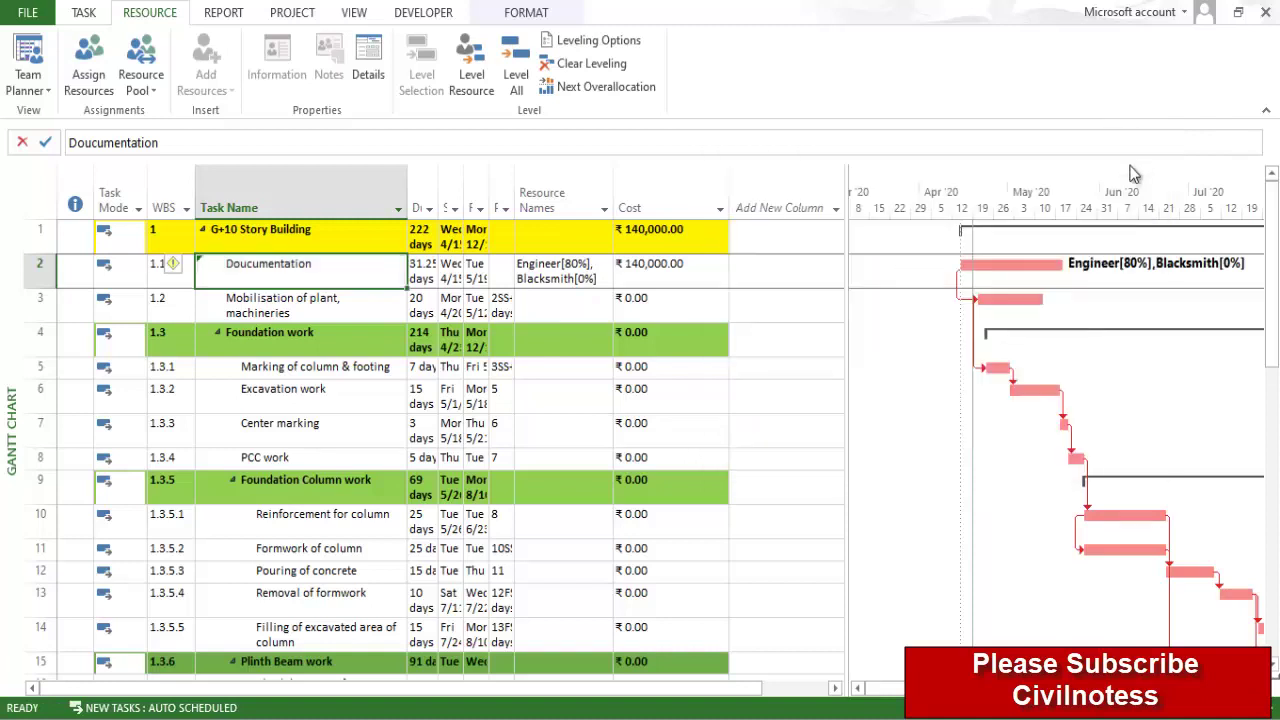
Remove the Blacksmith from the Doucumentation task's resource names, keeping the Engineer assigned at 80%
click(685, 390)
click(591, 273)
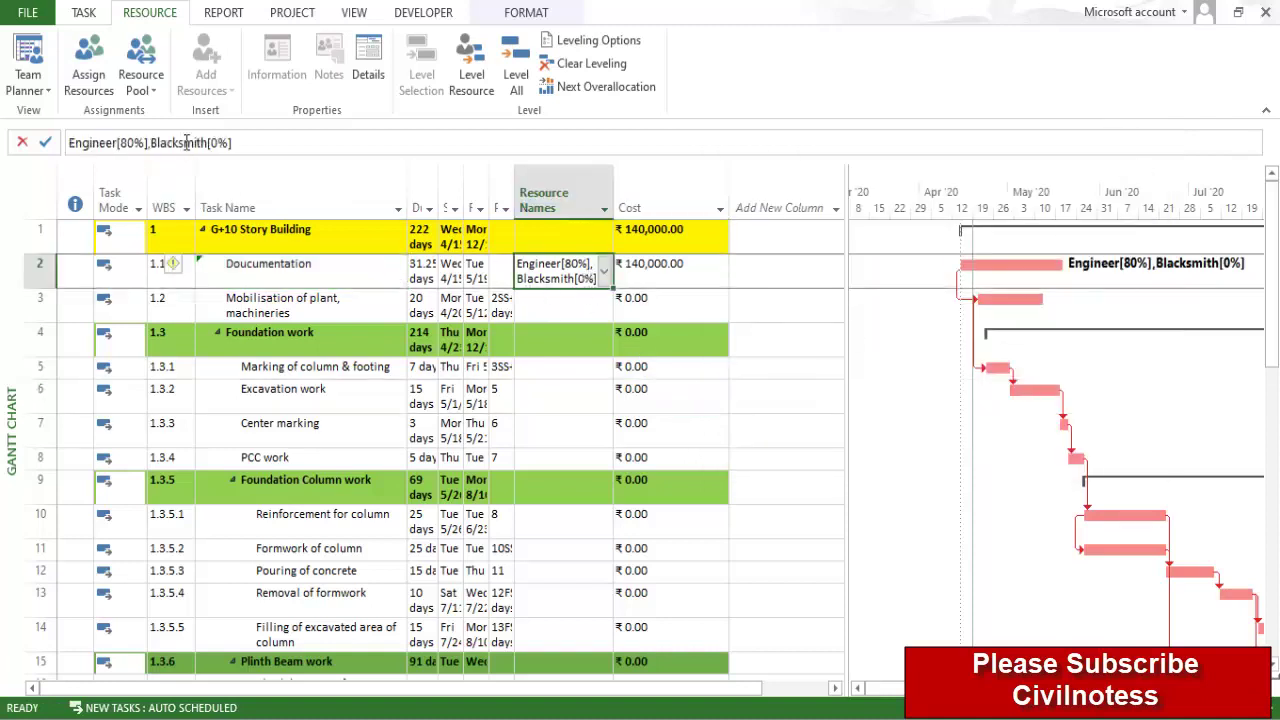
drag(261, 139, 168, 137)
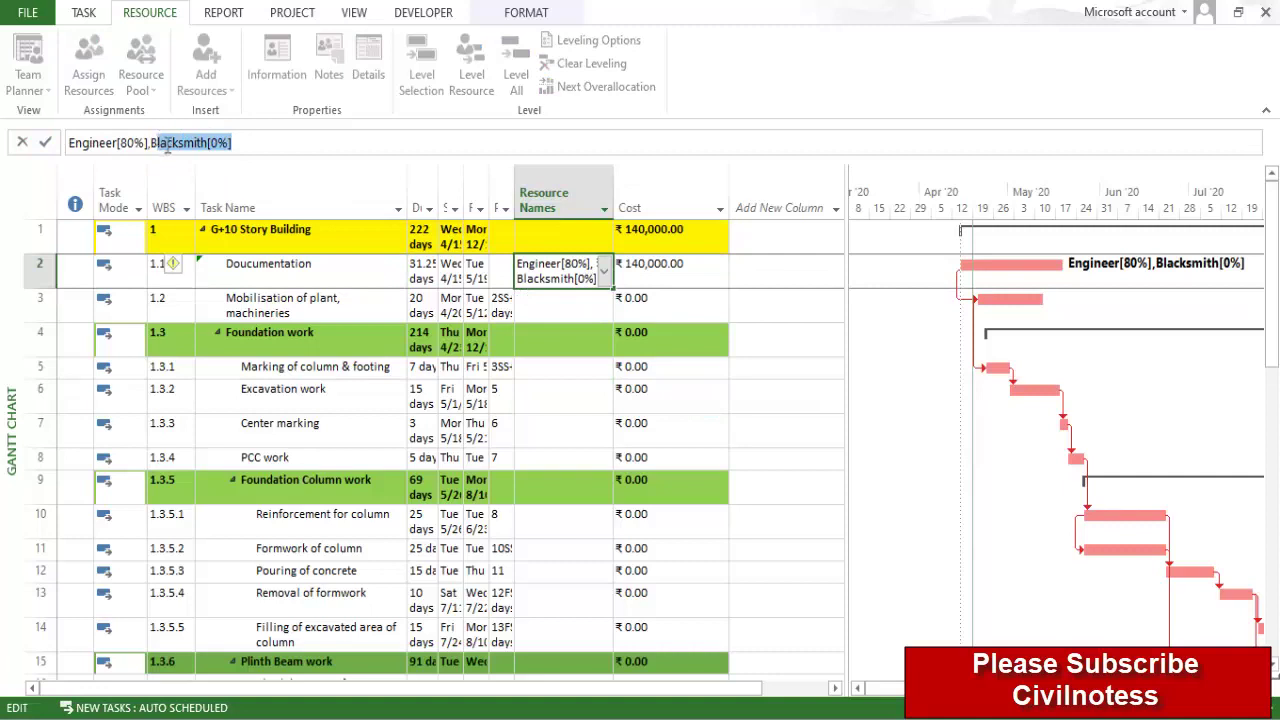
key(BackSpace)
click(637, 395)
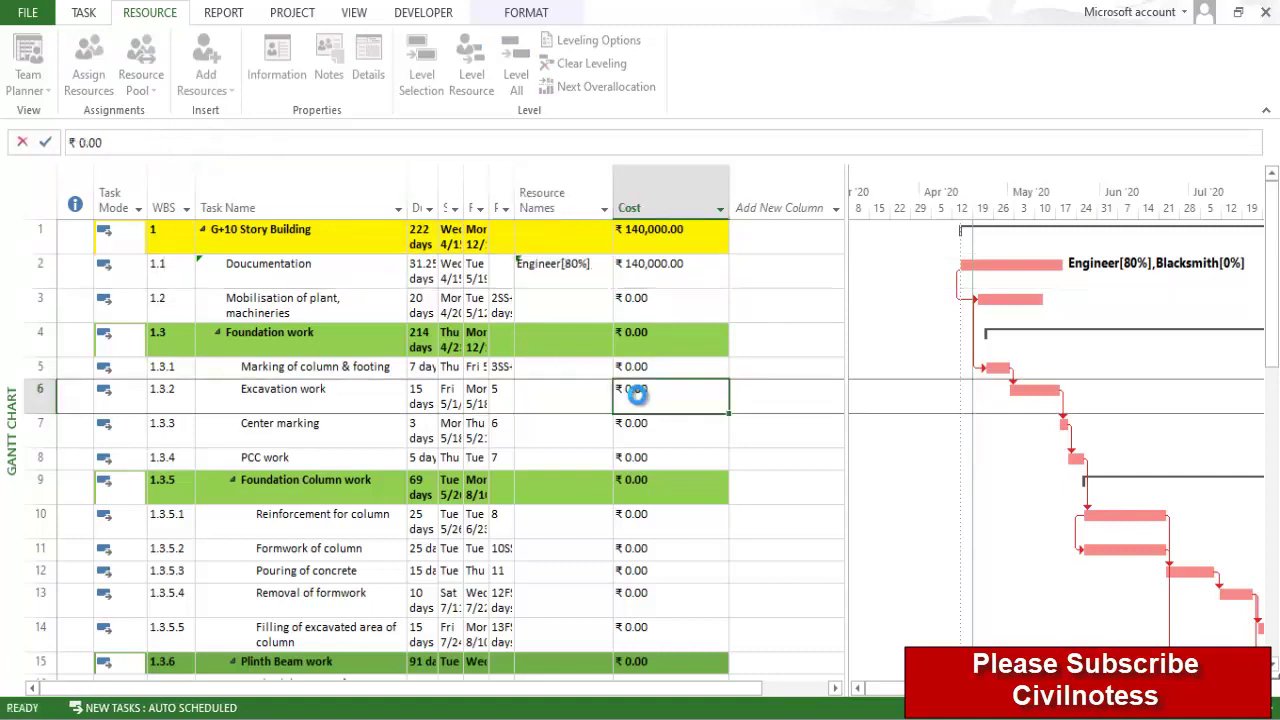
Clear the Engineer assignment from the Doucumentation task's resource names
click(627, 275)
click(563, 266)
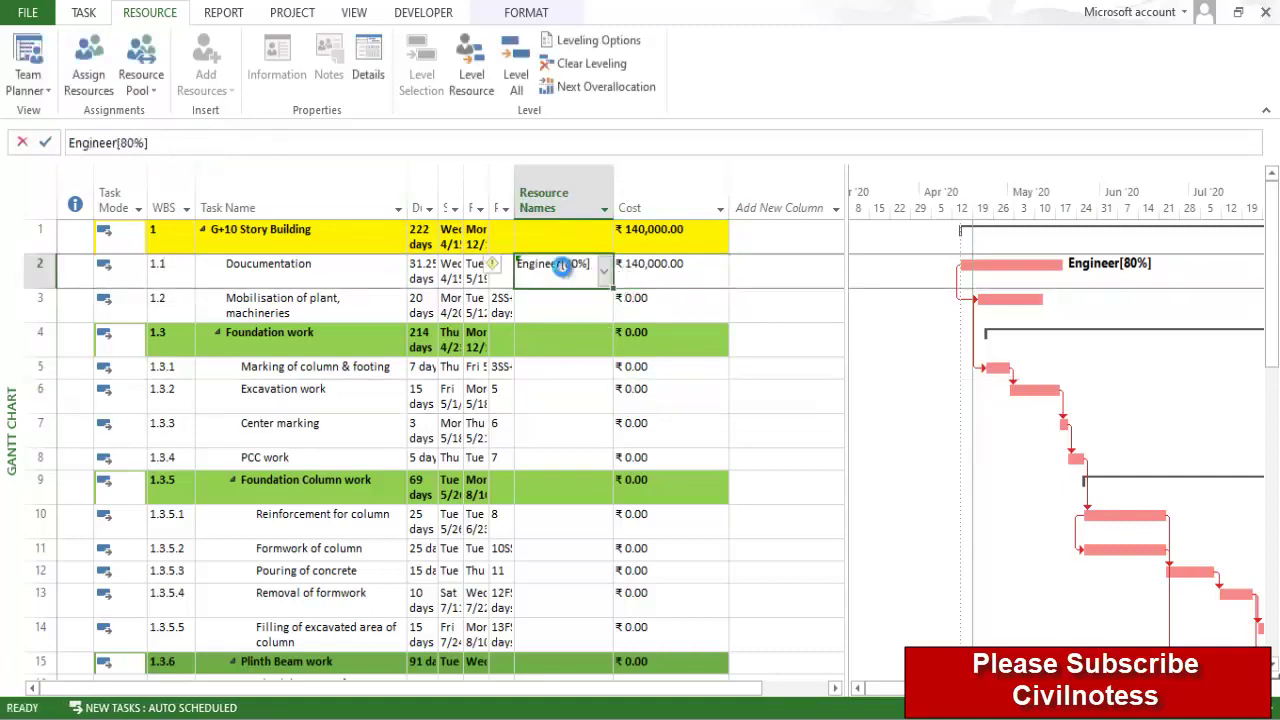
key(Delete)
click(597, 400)
Open Assign Resources for the Doucumentation task and assign the Engineer with 80% units
click(216, 273)
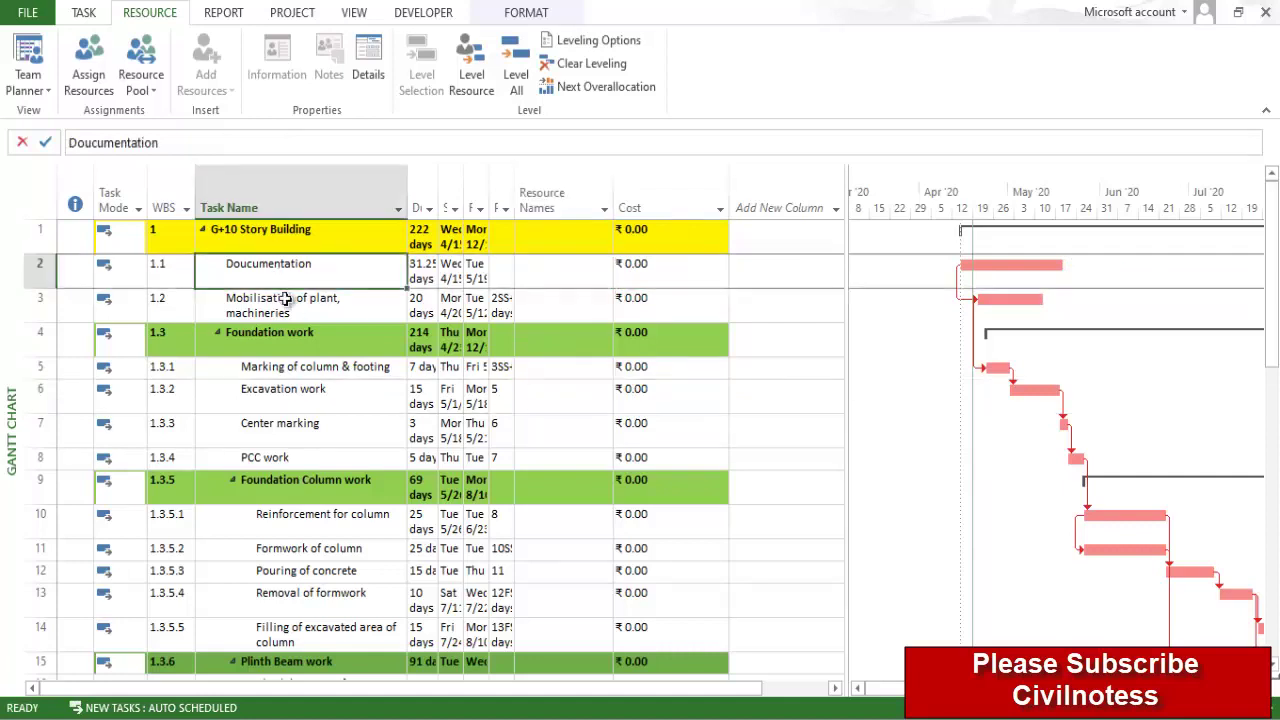
click(70, 72)
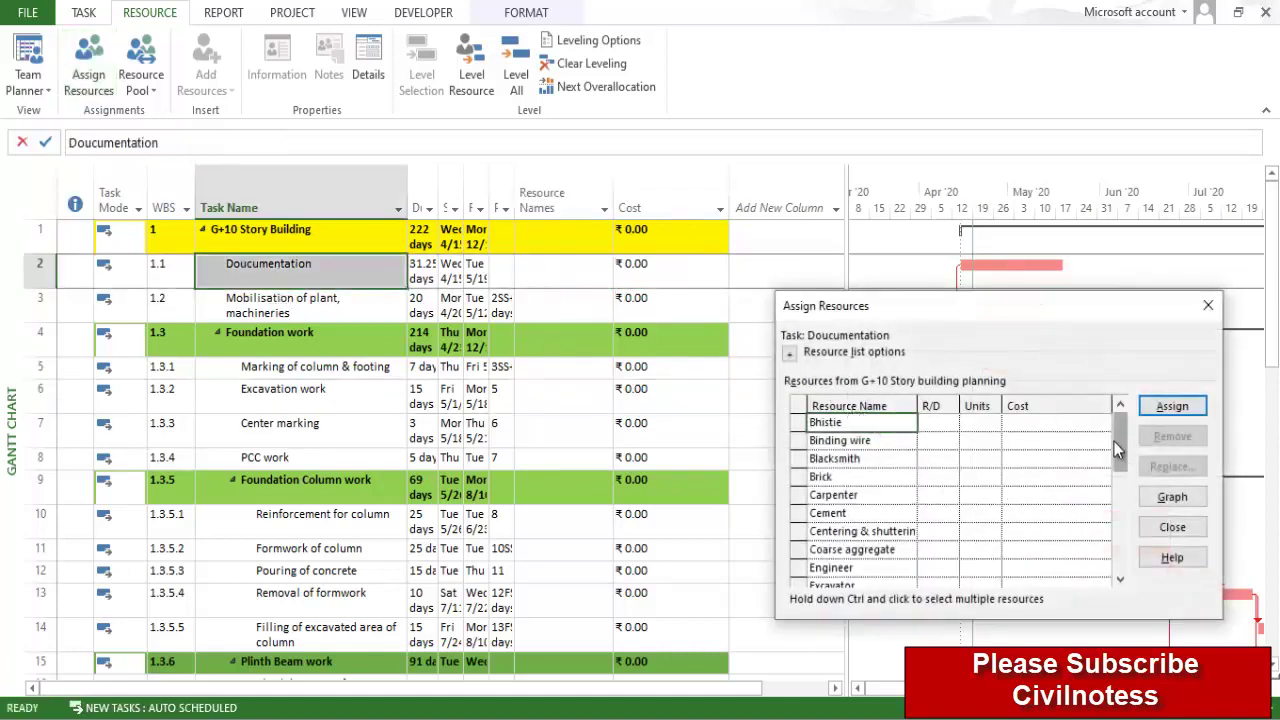
drag(1117, 450, 1117, 468)
click(985, 513)
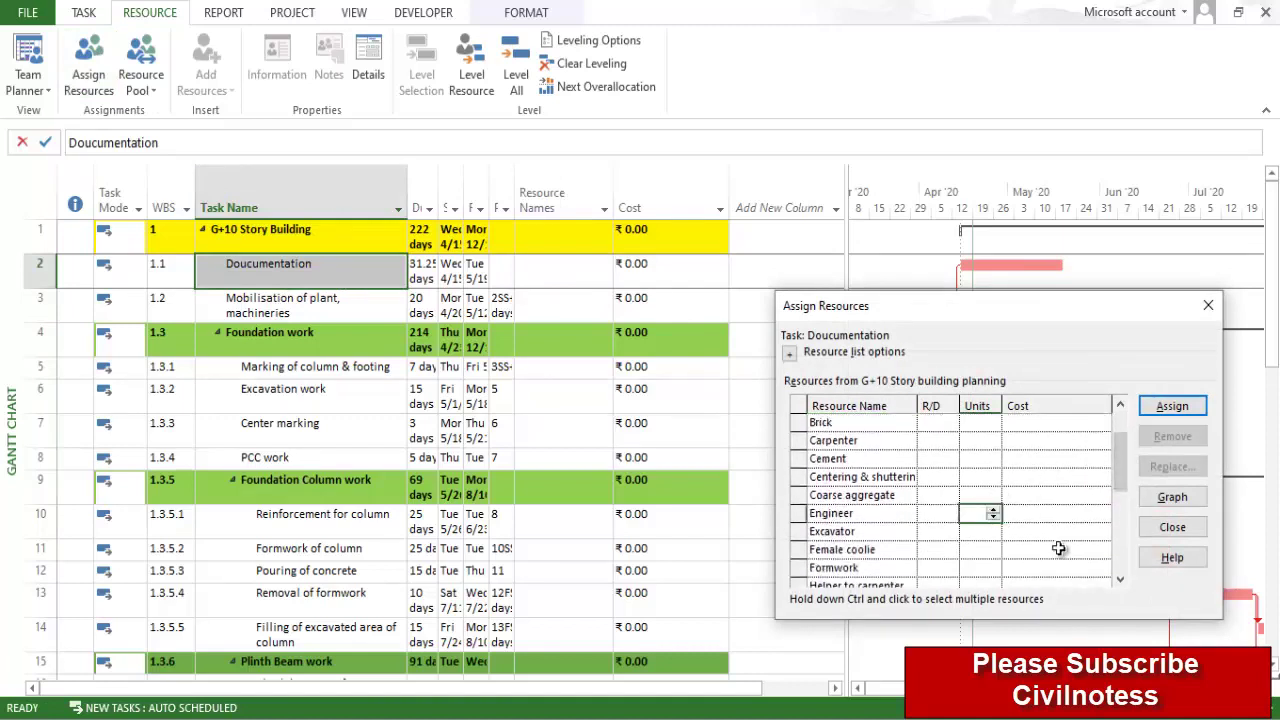
text(80)
click(995, 552)
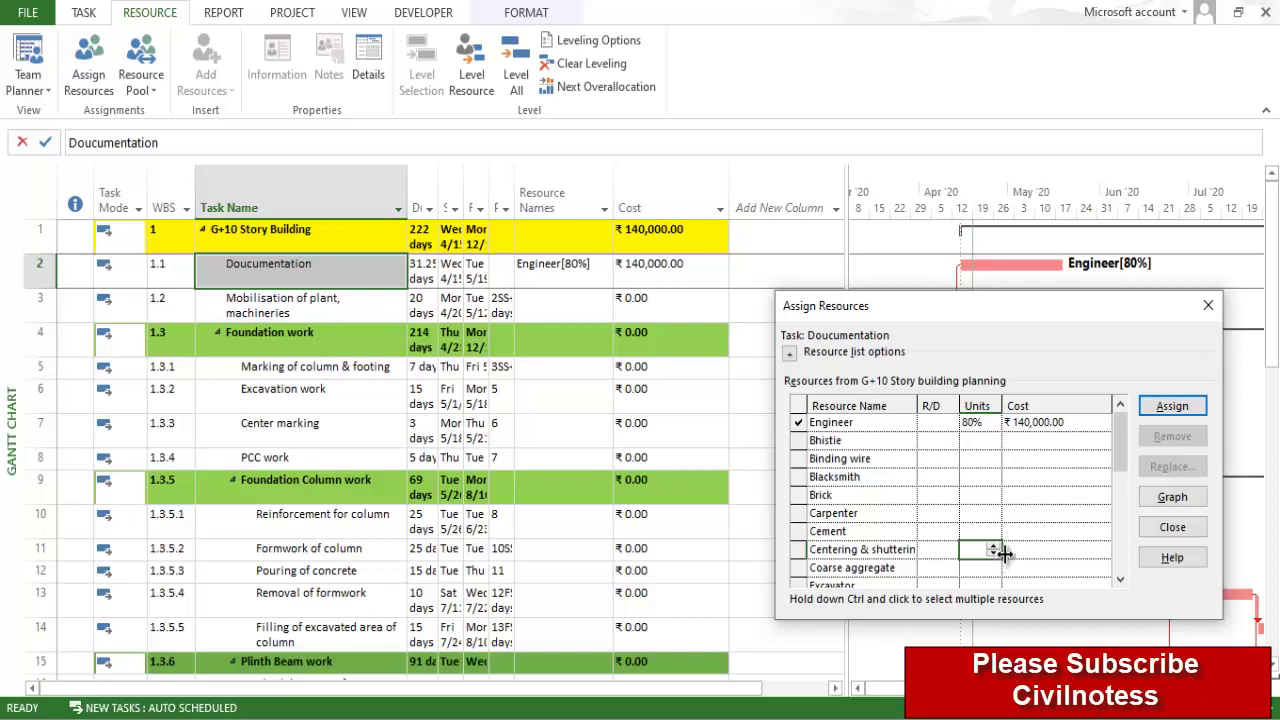
Try changing the Engineer's units on the Doucumentation task to 20% and check the assignment cost
click(995, 423)
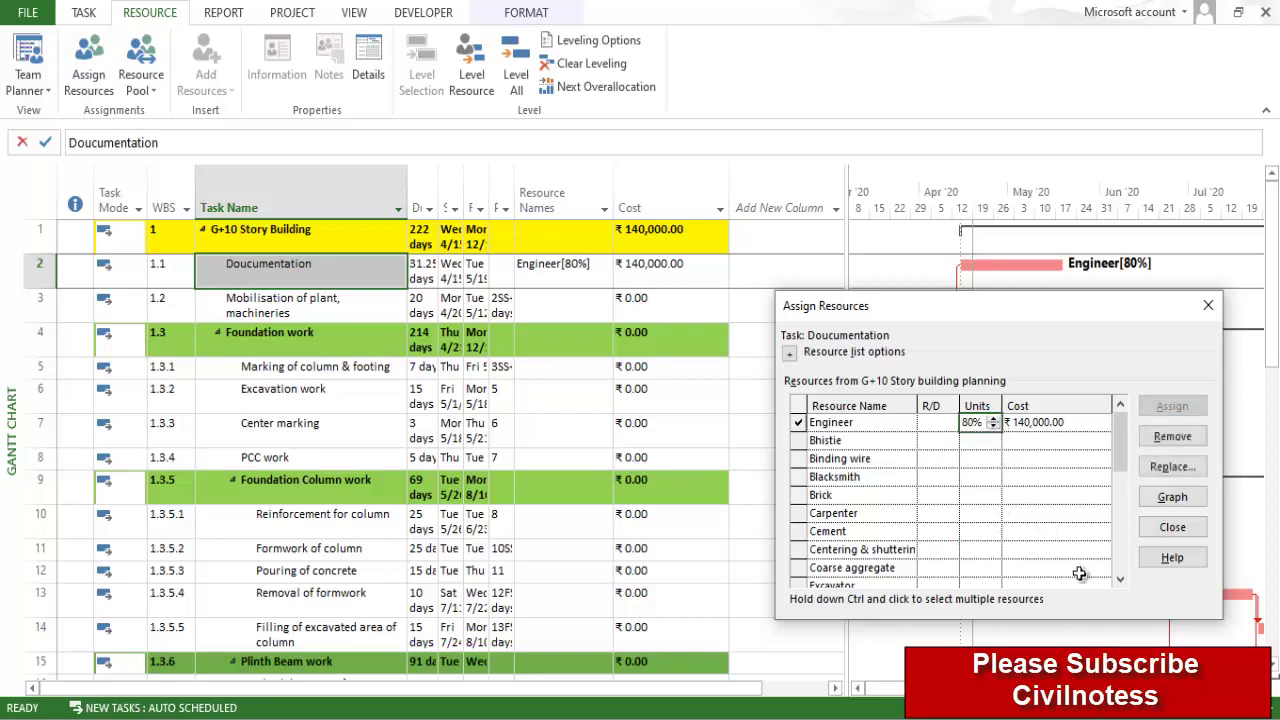
text(20)
click(1052, 494)
click(1064, 424)
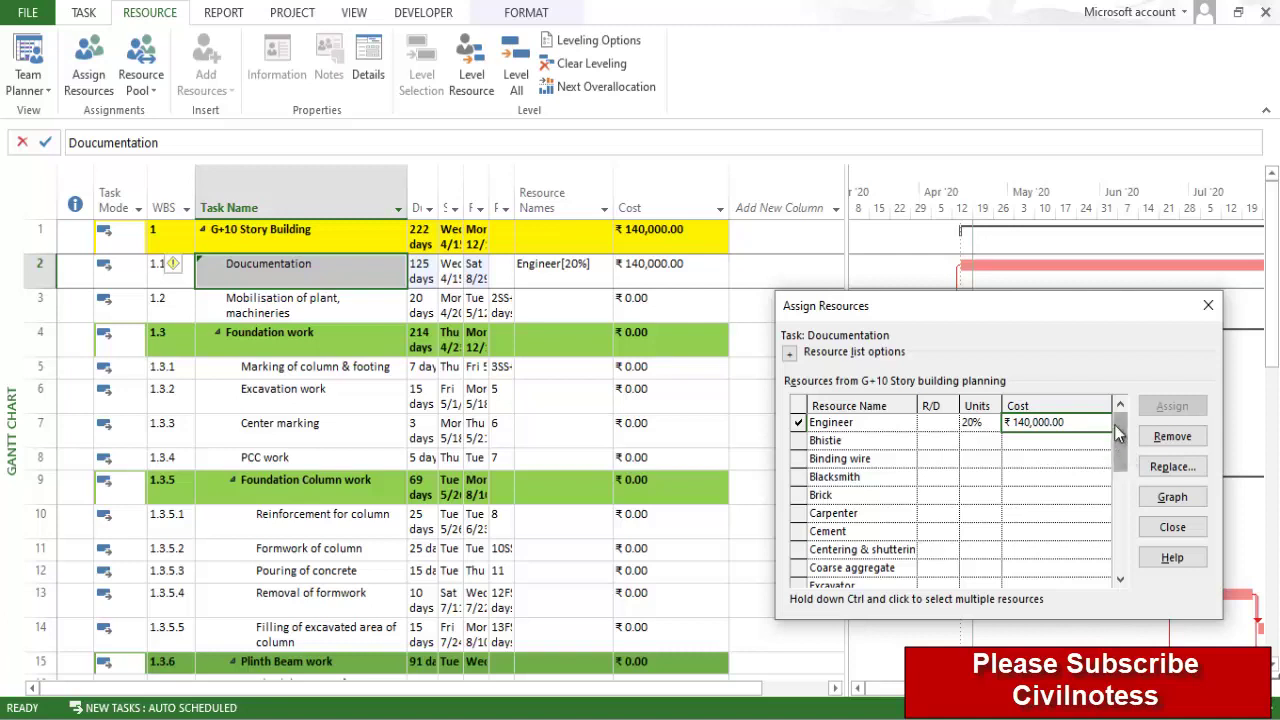
Try 1% units for the Engineer on the Doucumentation task, and set the units back to 80%
click(975, 440)
click(970, 423)
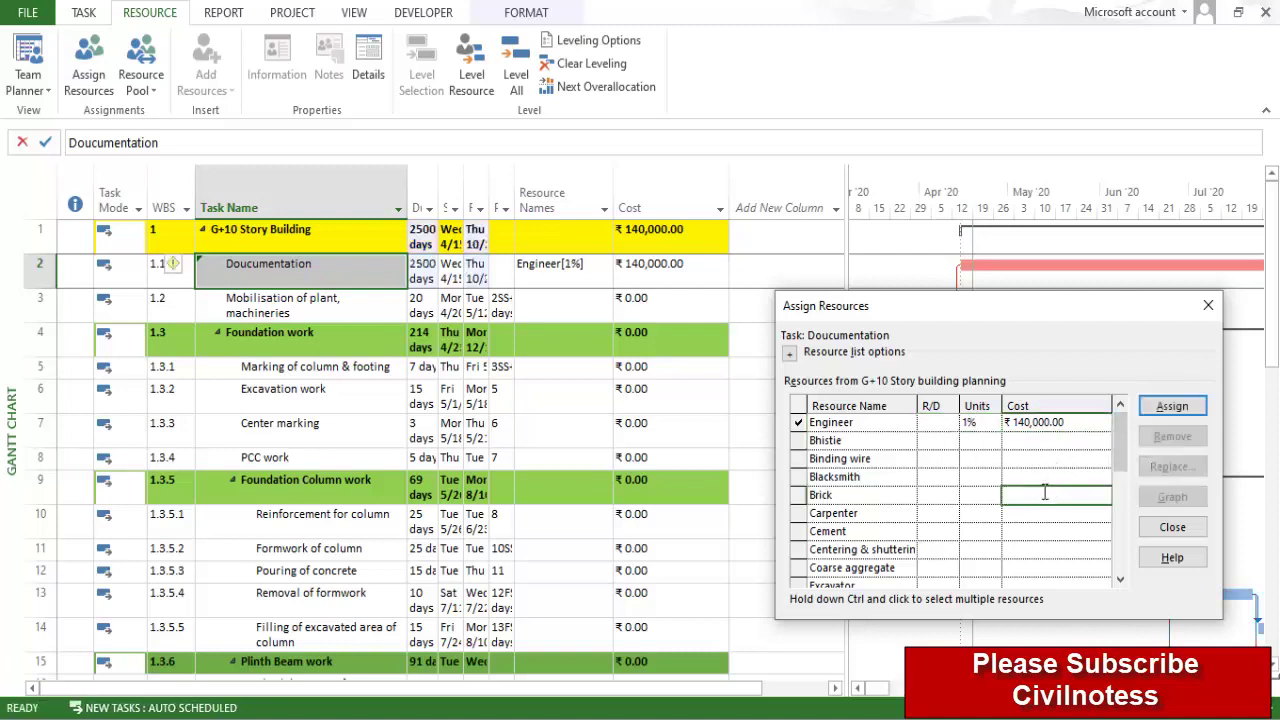
key(Return)
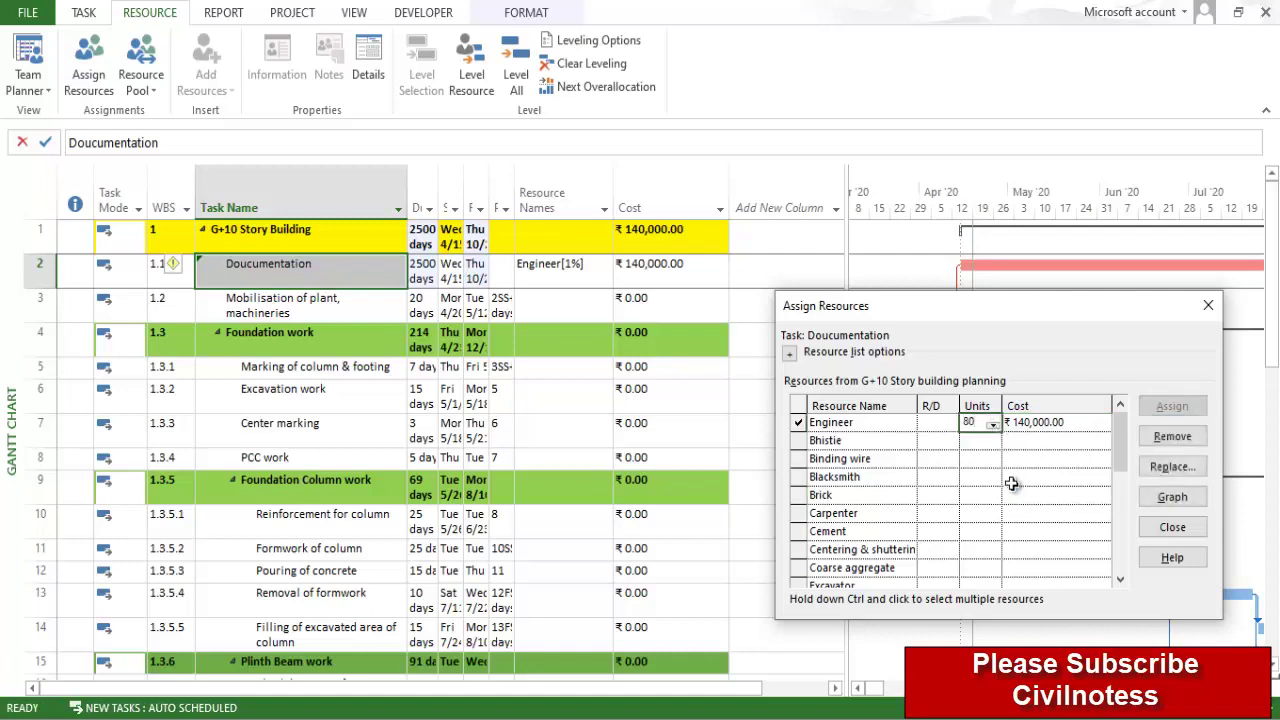
key(Tab)
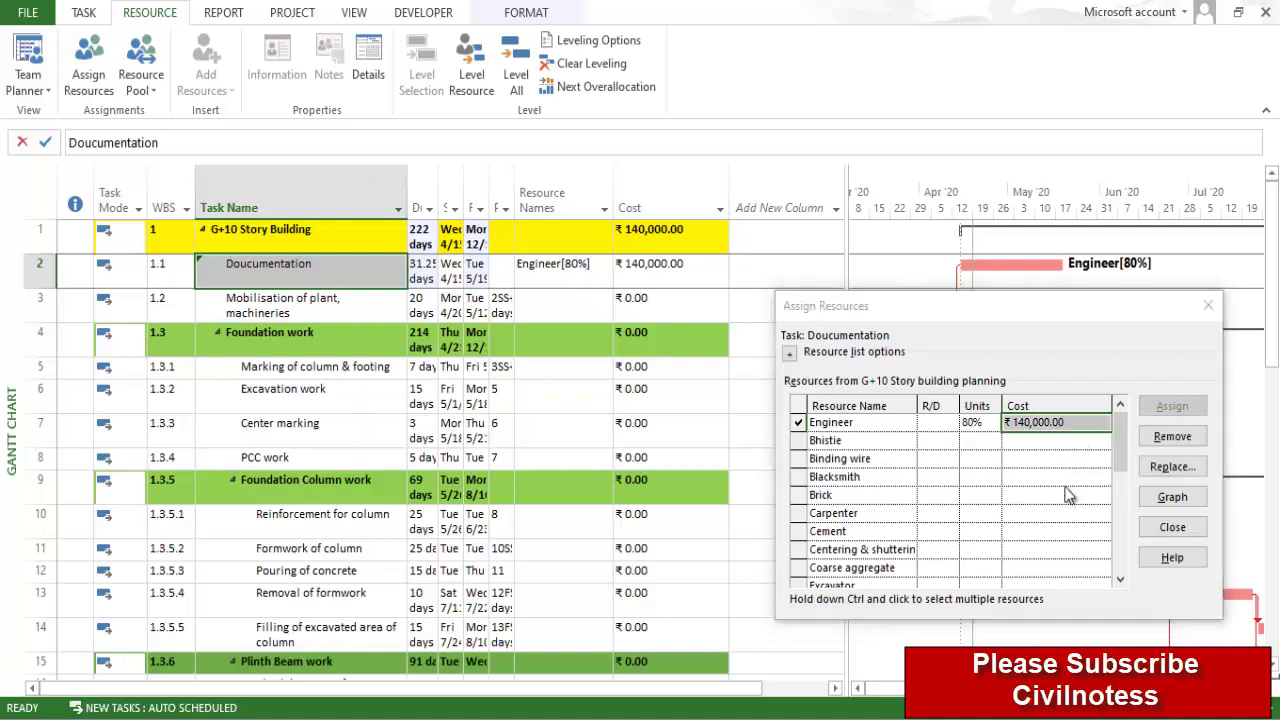
Examine the Engineer's cost rate tables in Resource Information without changing them, and close the resource assignment
double_click(1050, 423)
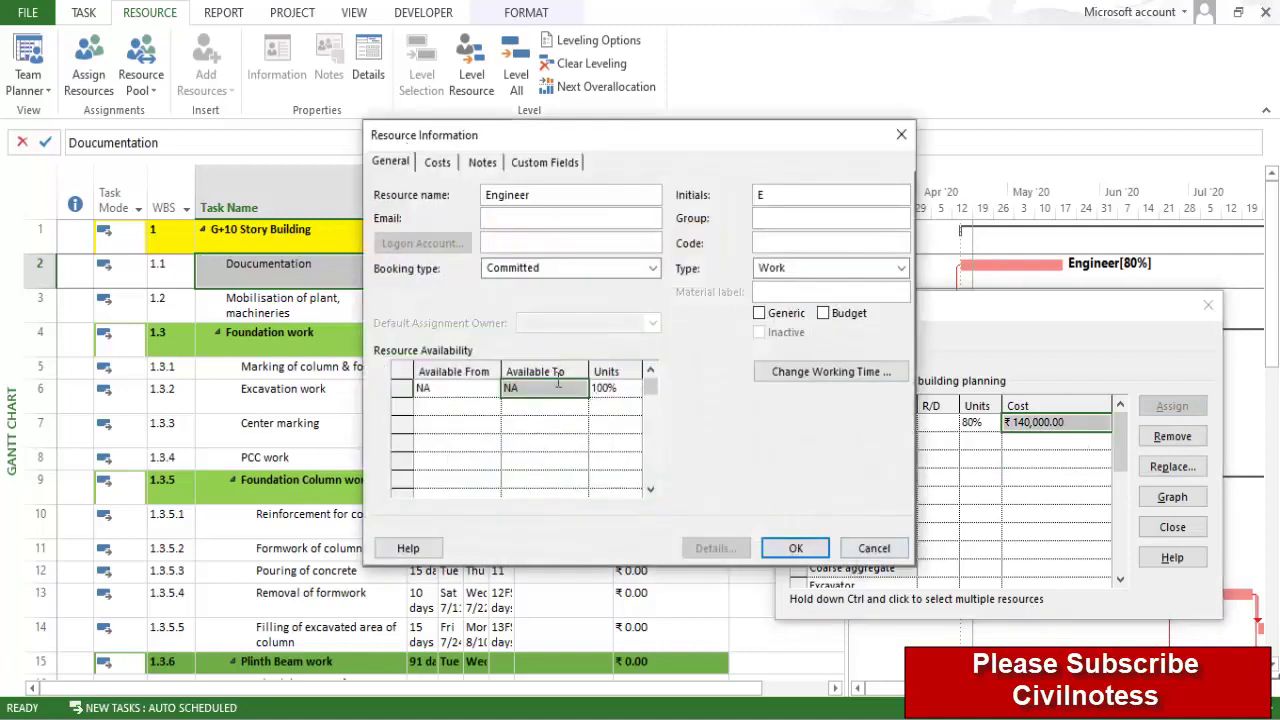
click(441, 168)
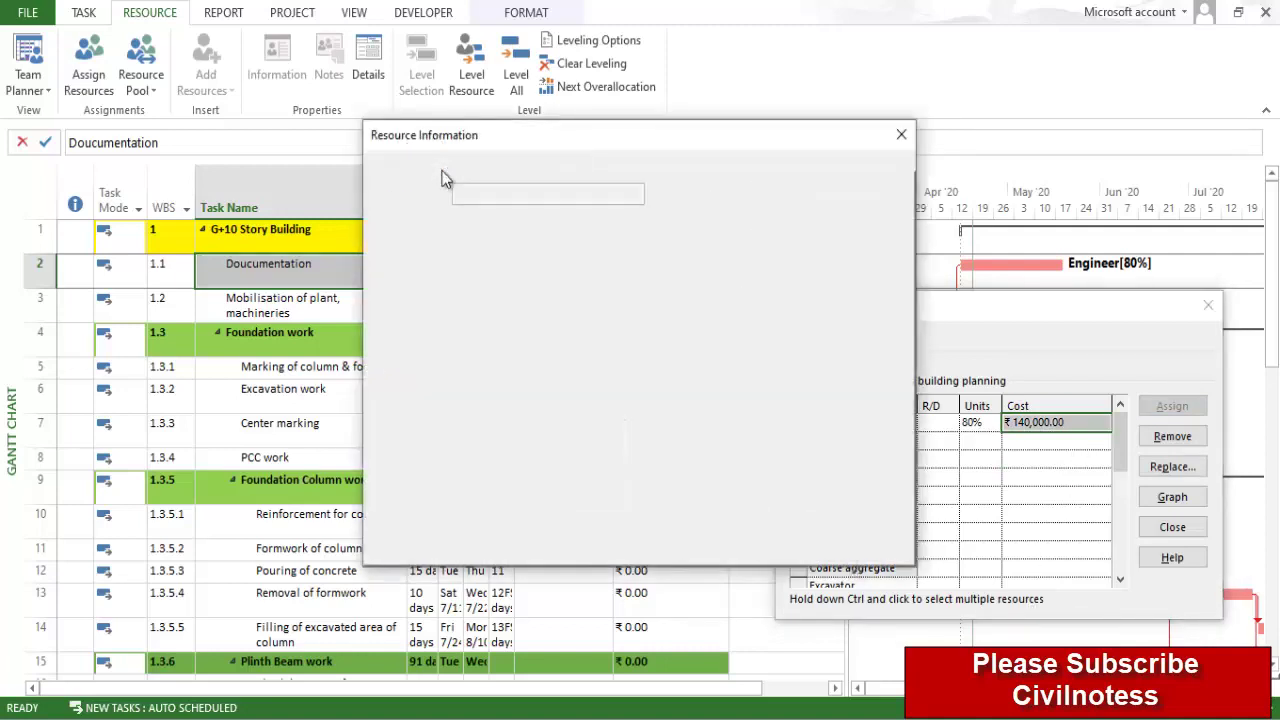
click(664, 386)
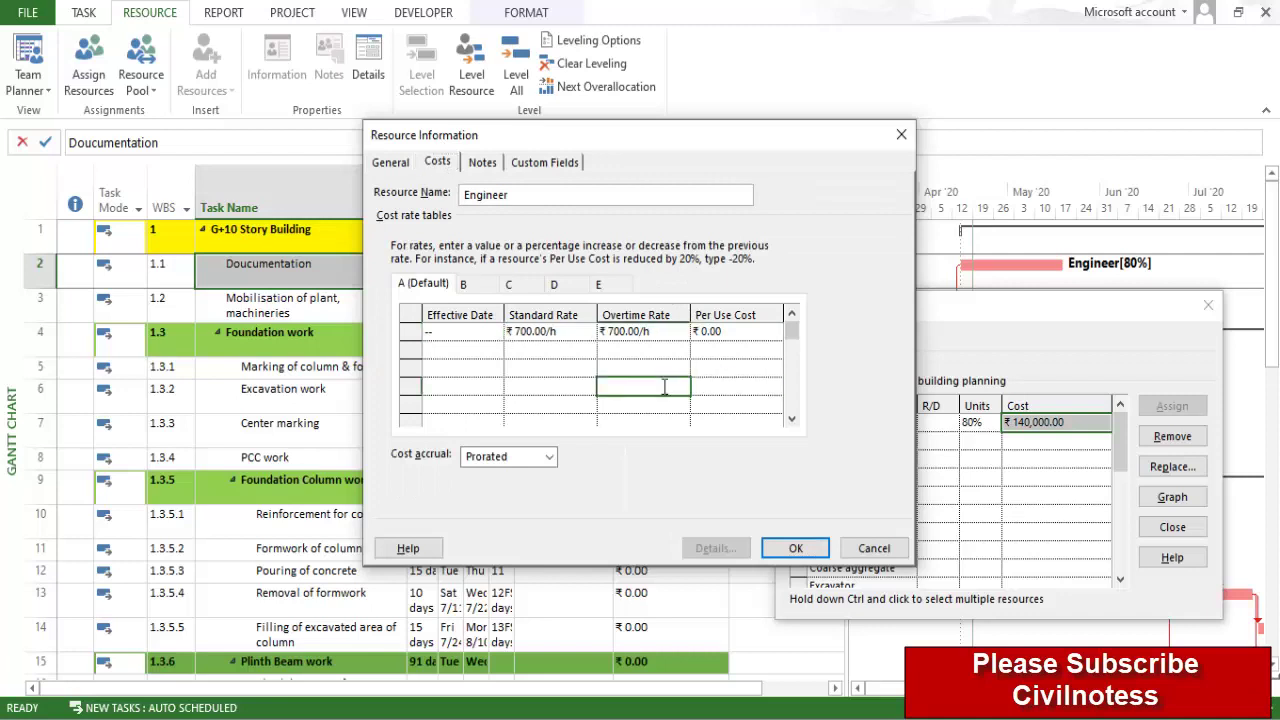
click(575, 342)
click(463, 284)
click(508, 284)
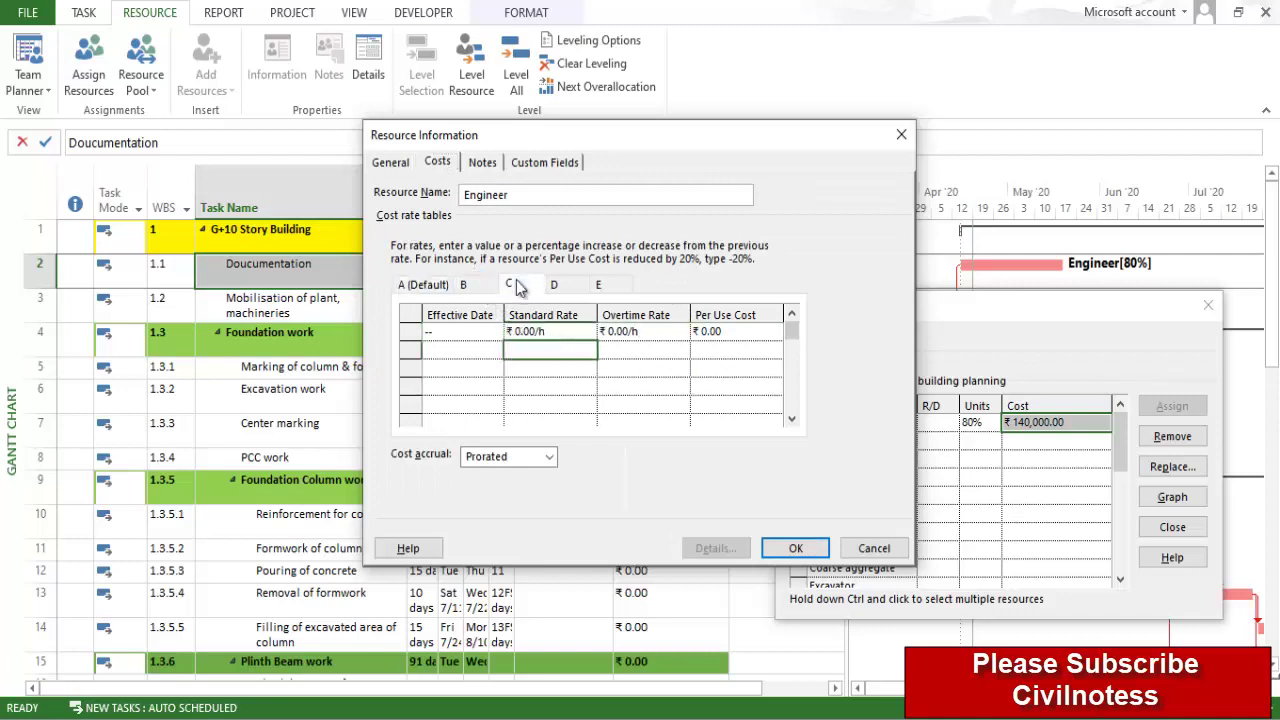
click(424, 285)
click(532, 331)
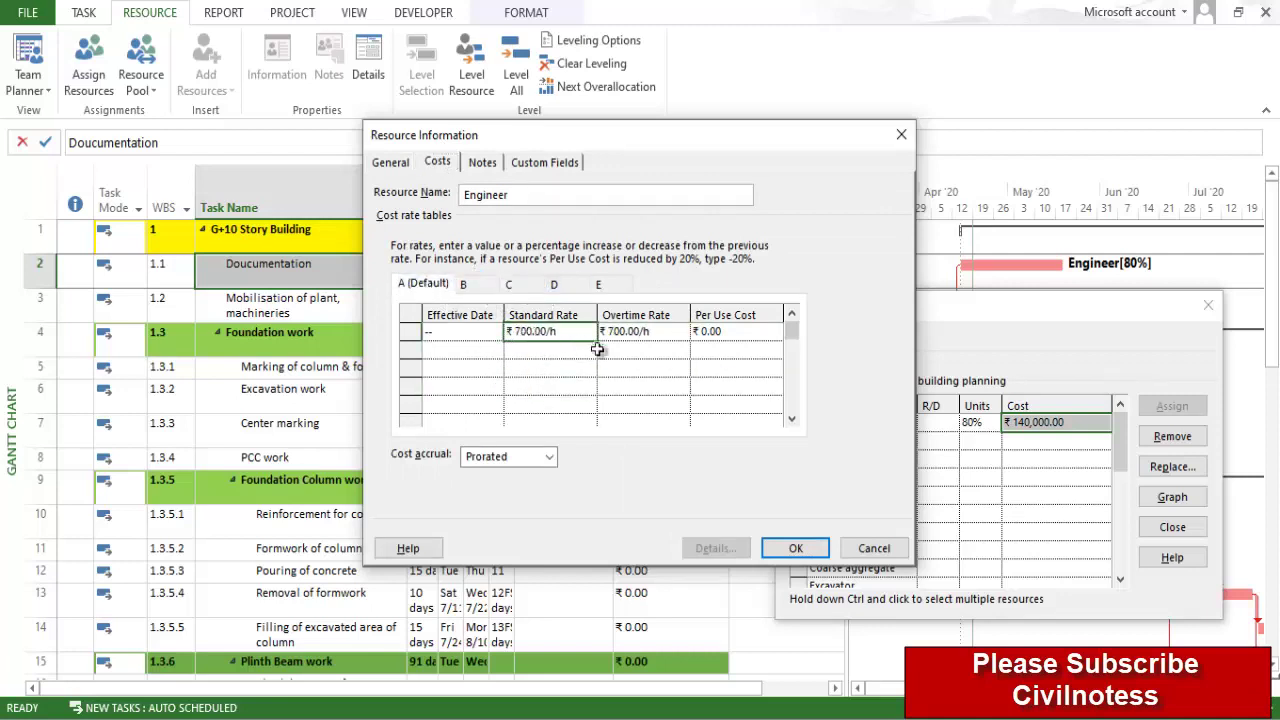
click(846, 546)
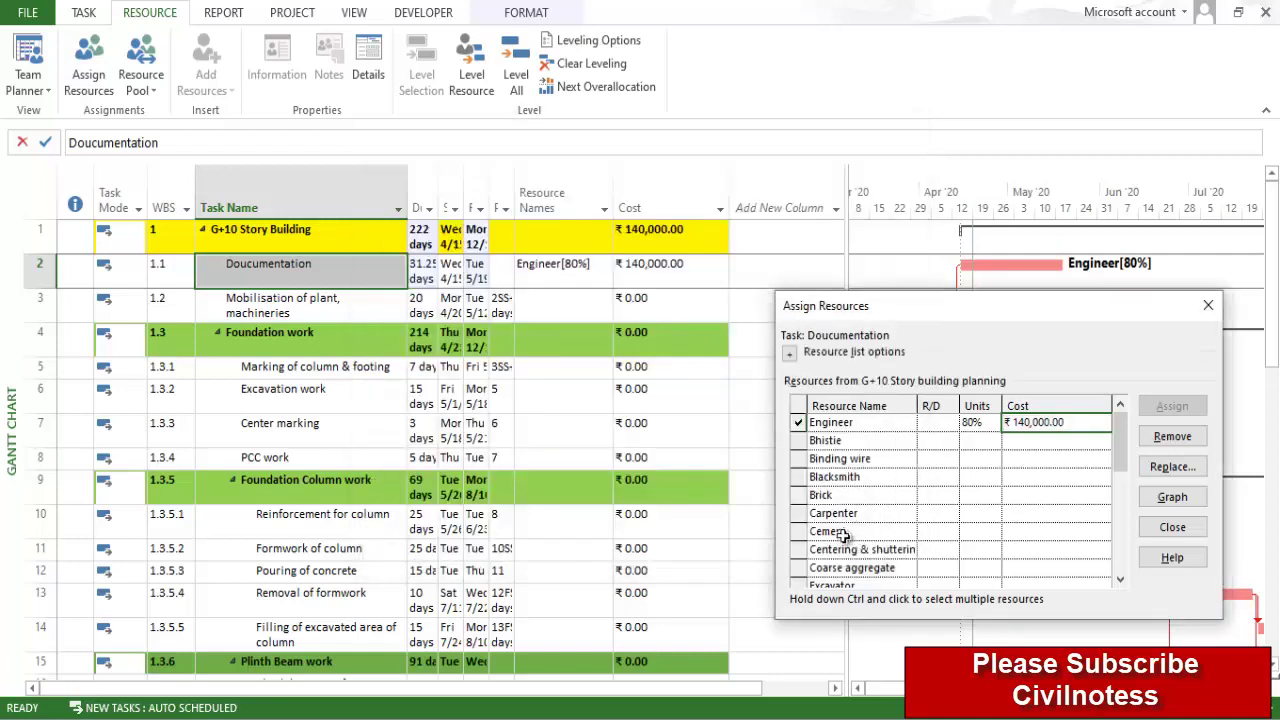
click(1208, 304)
Assign the Engineer to the Mobilisation of plant, machineries task in its resource names
click(424, 467)
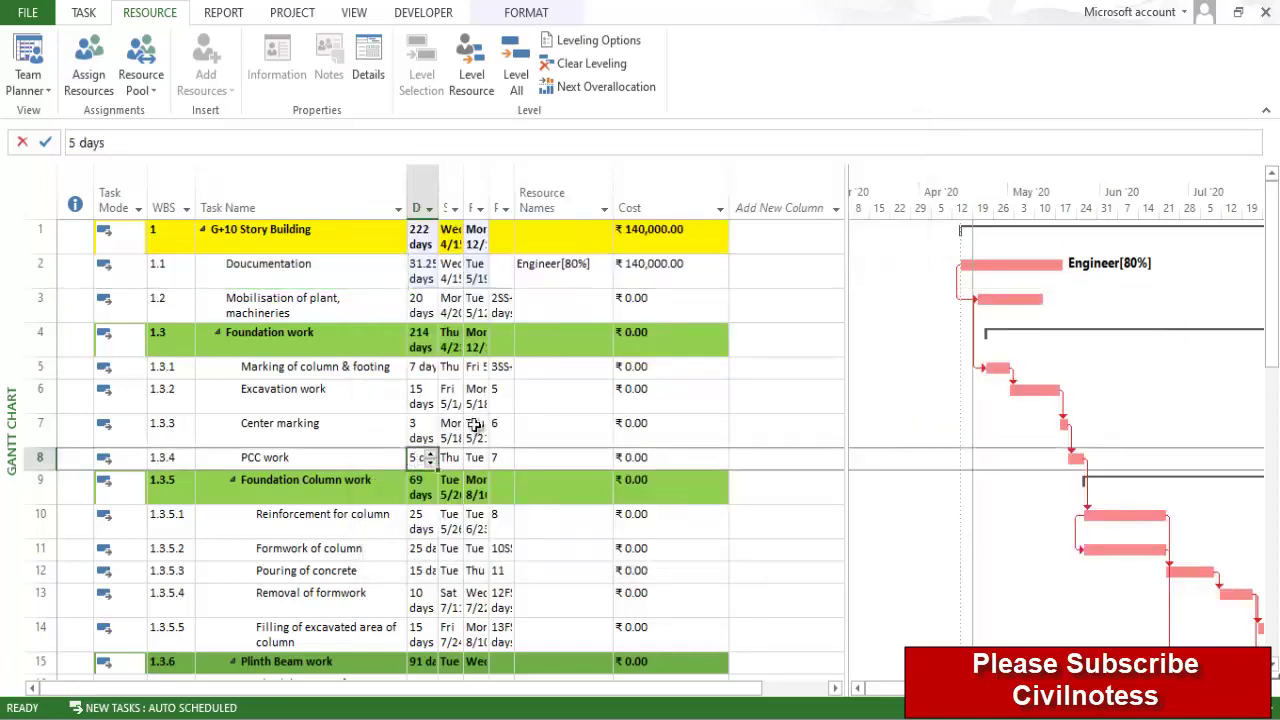
click(590, 309)
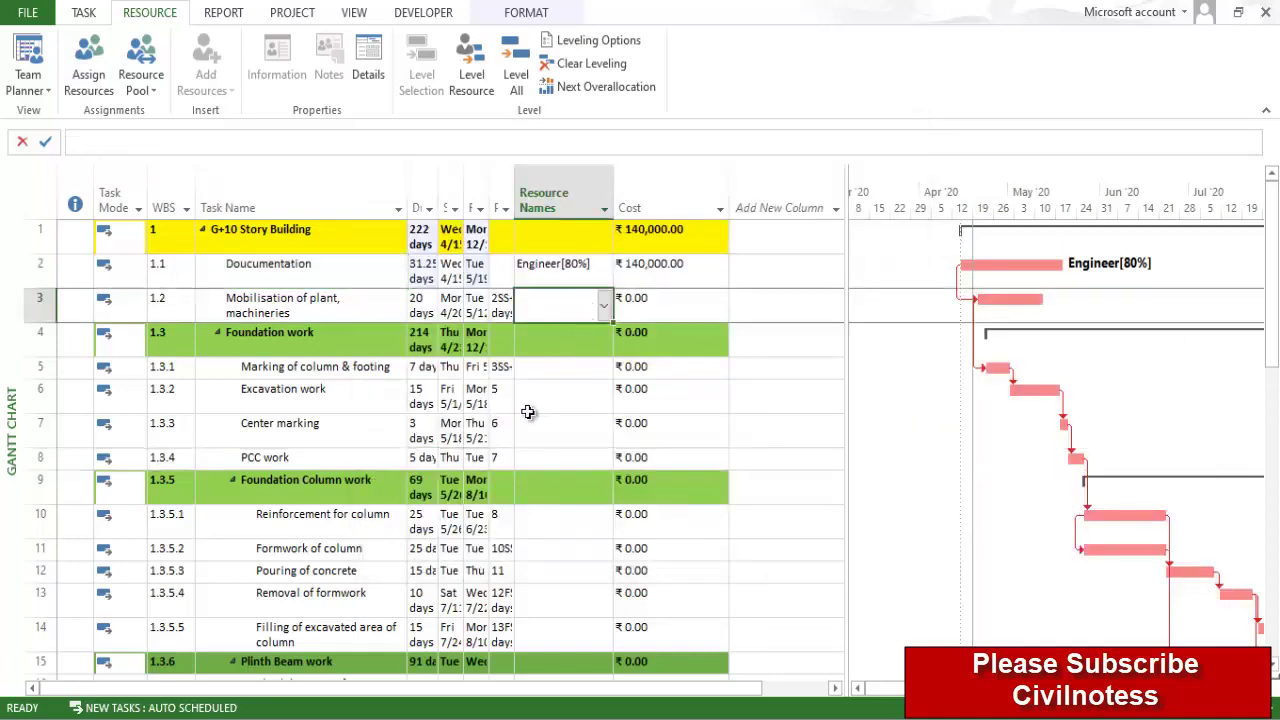
click(606, 310)
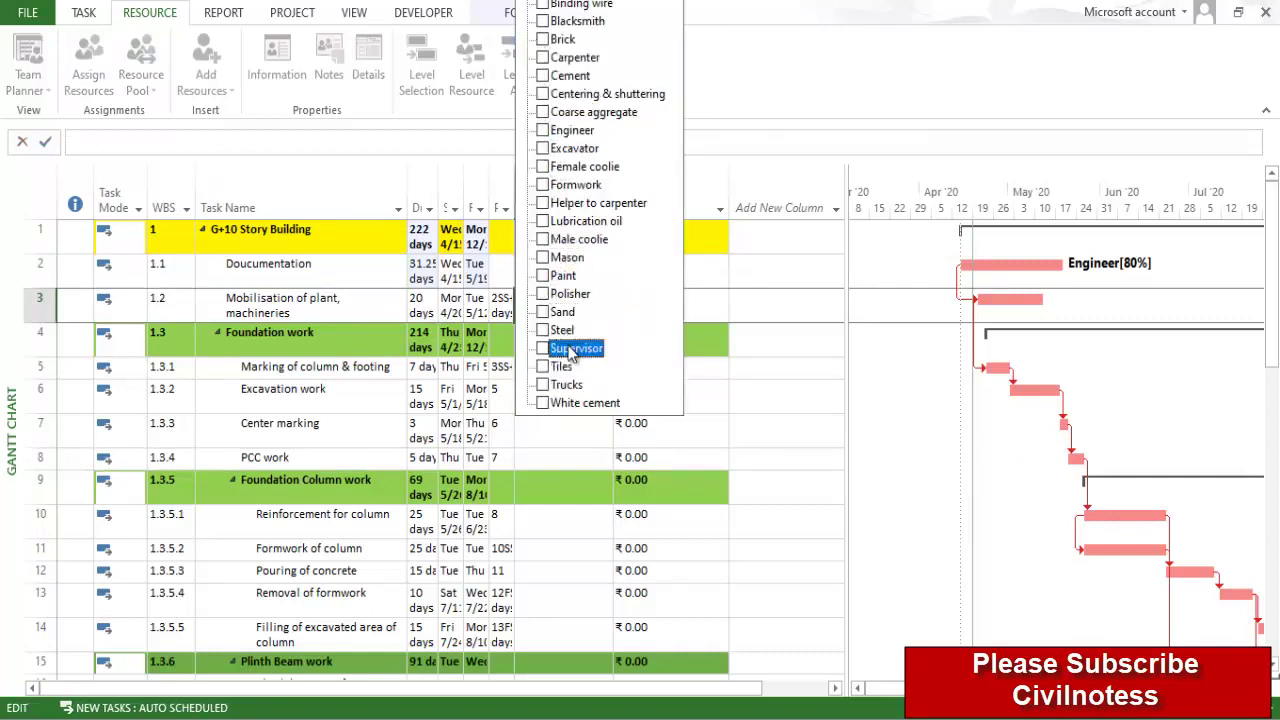
click(543, 131)
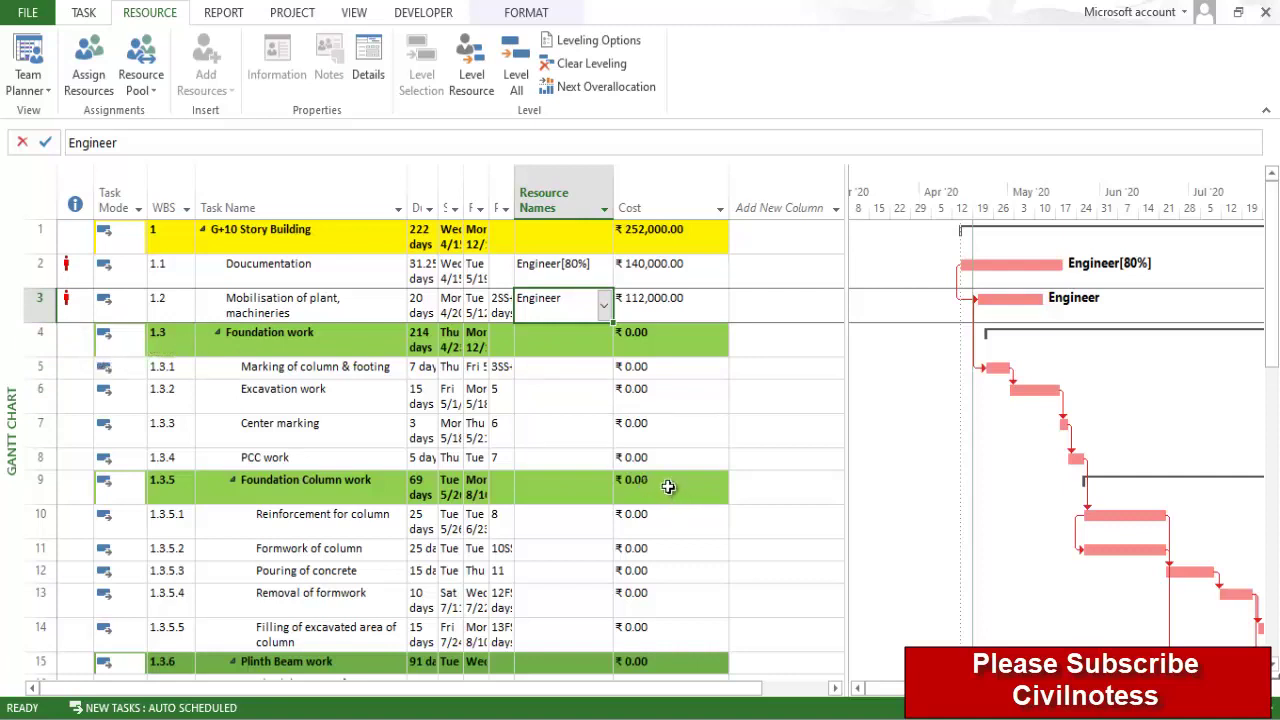
Assign the Engineer, Male coolie and Mason to the Marking of column & footing task
click(572, 425)
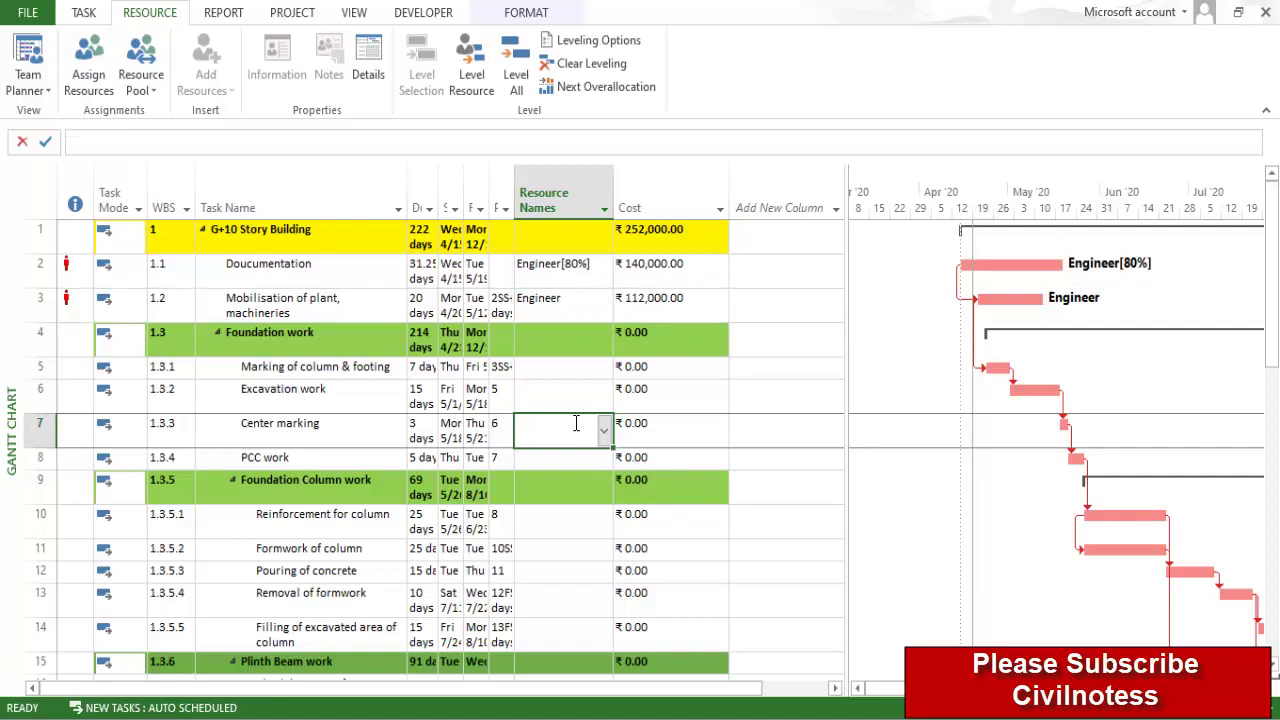
click(576, 370)
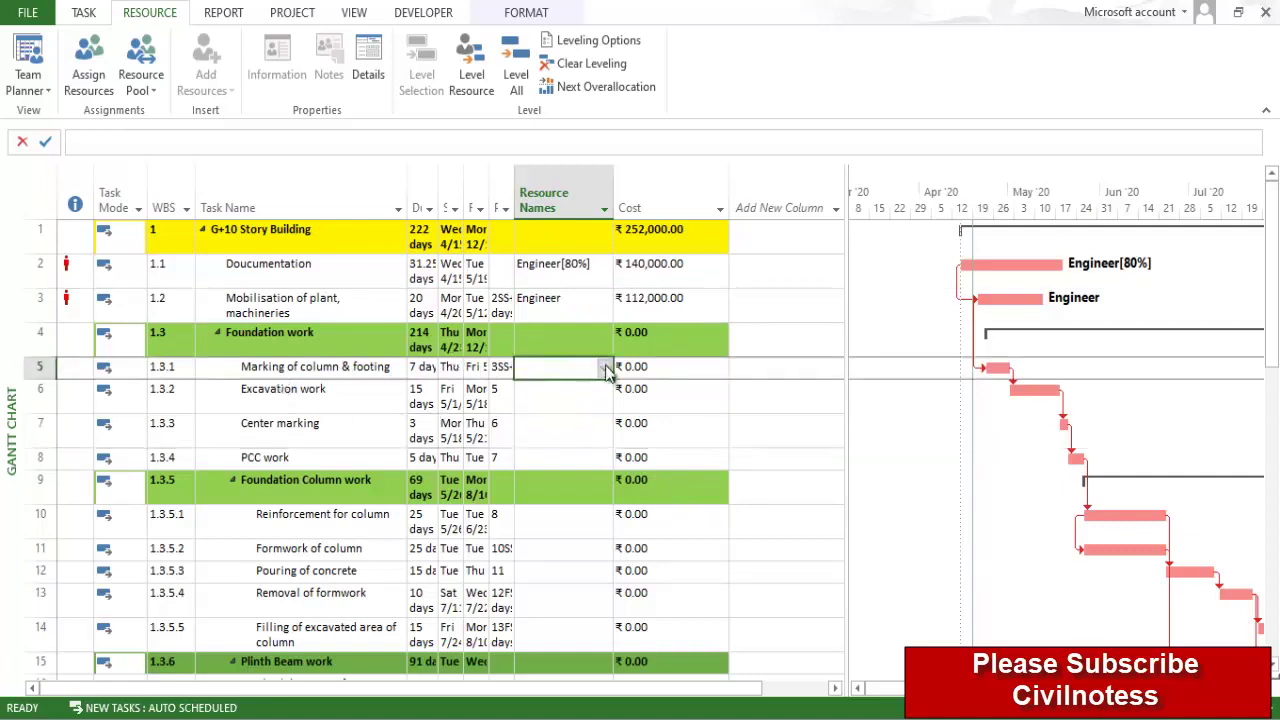
click(605, 369)
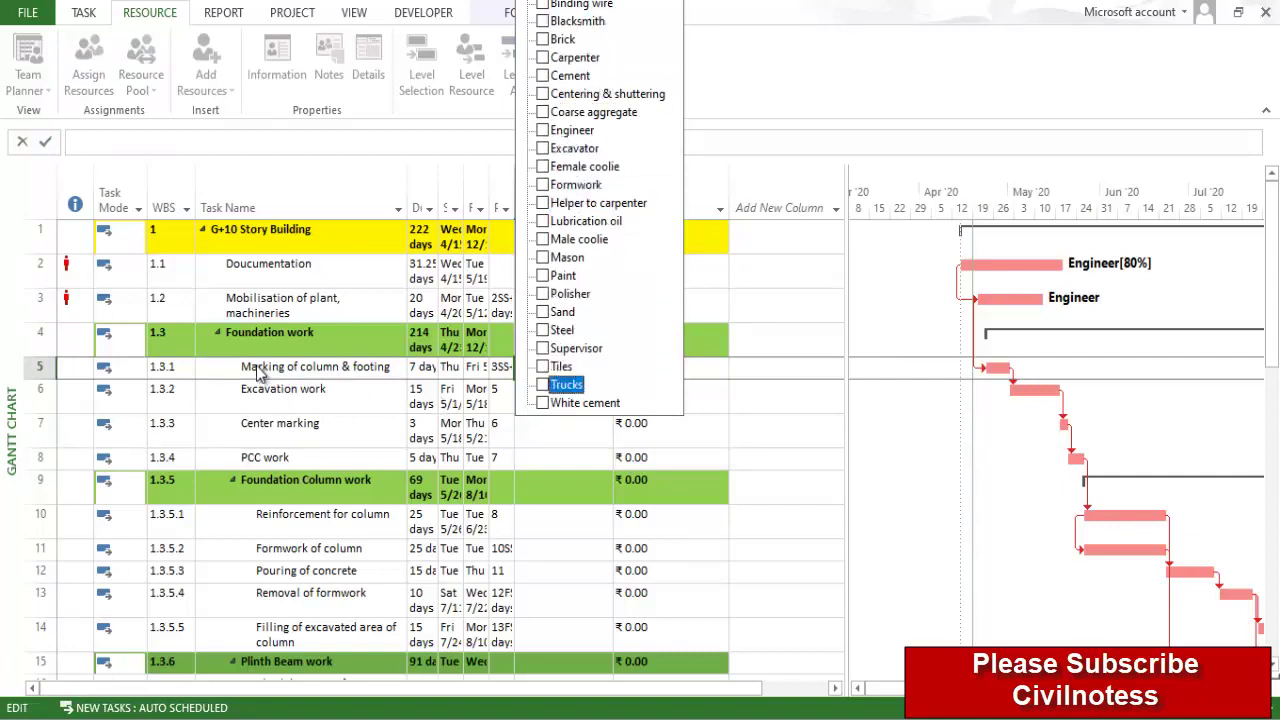
click(543, 131)
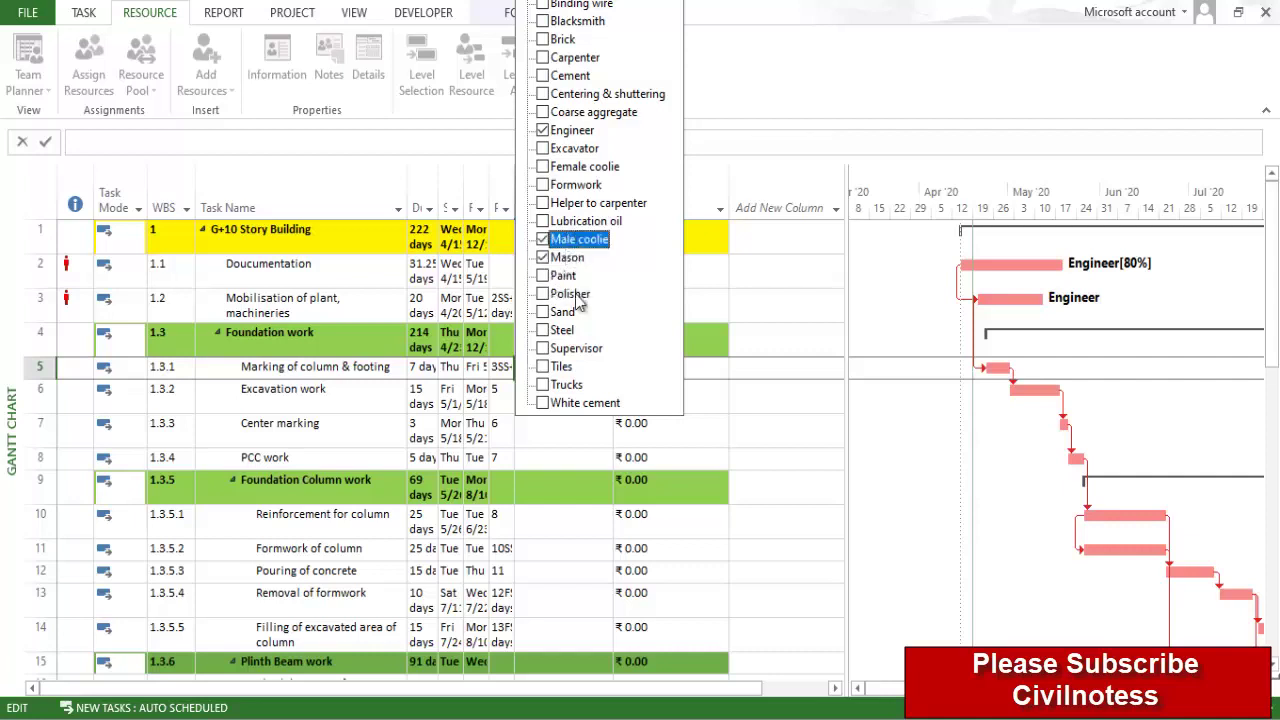
click(704, 442)
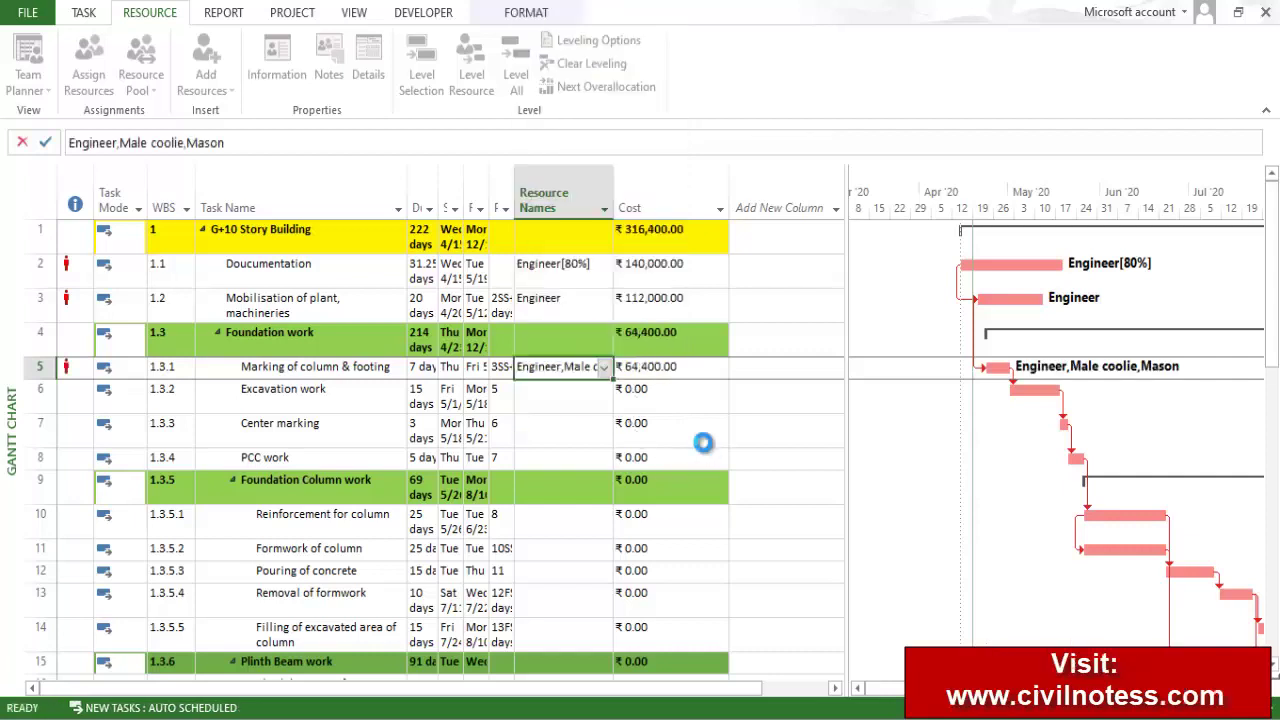
Assign the Excavator and Male coolie to the Excavation work task, leaving the Engineer unselected
click(574, 397)
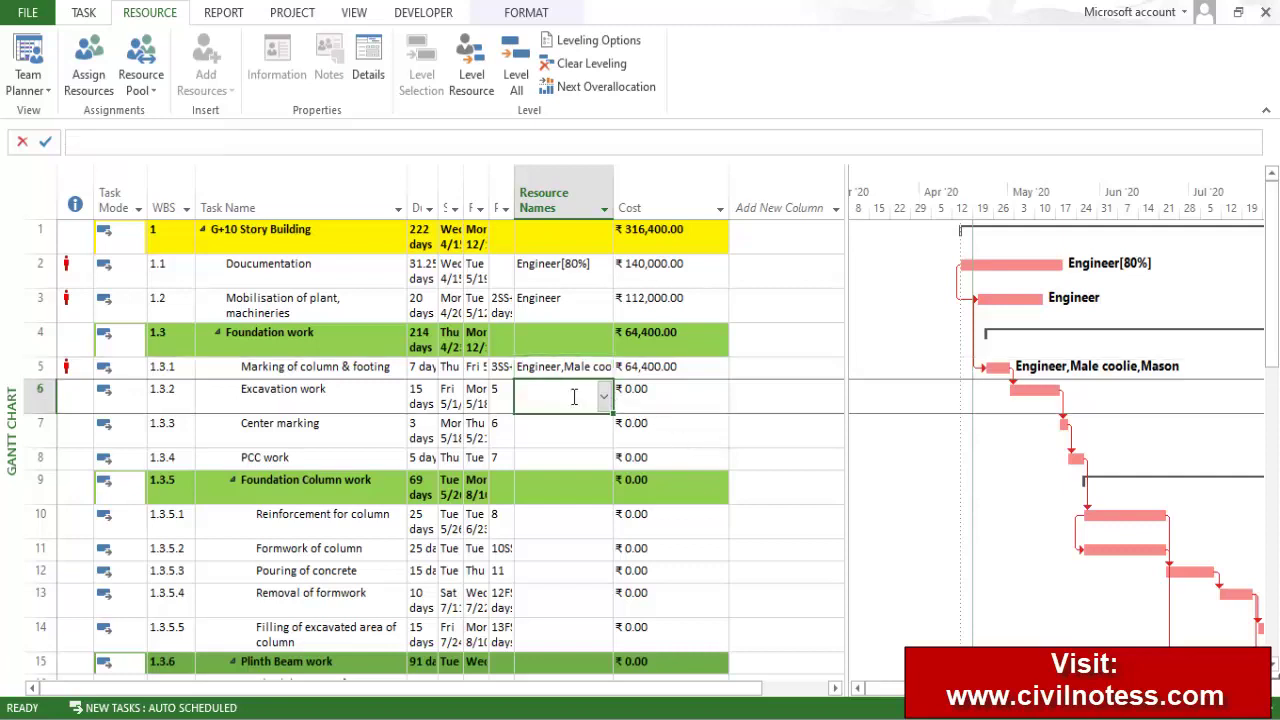
click(604, 397)
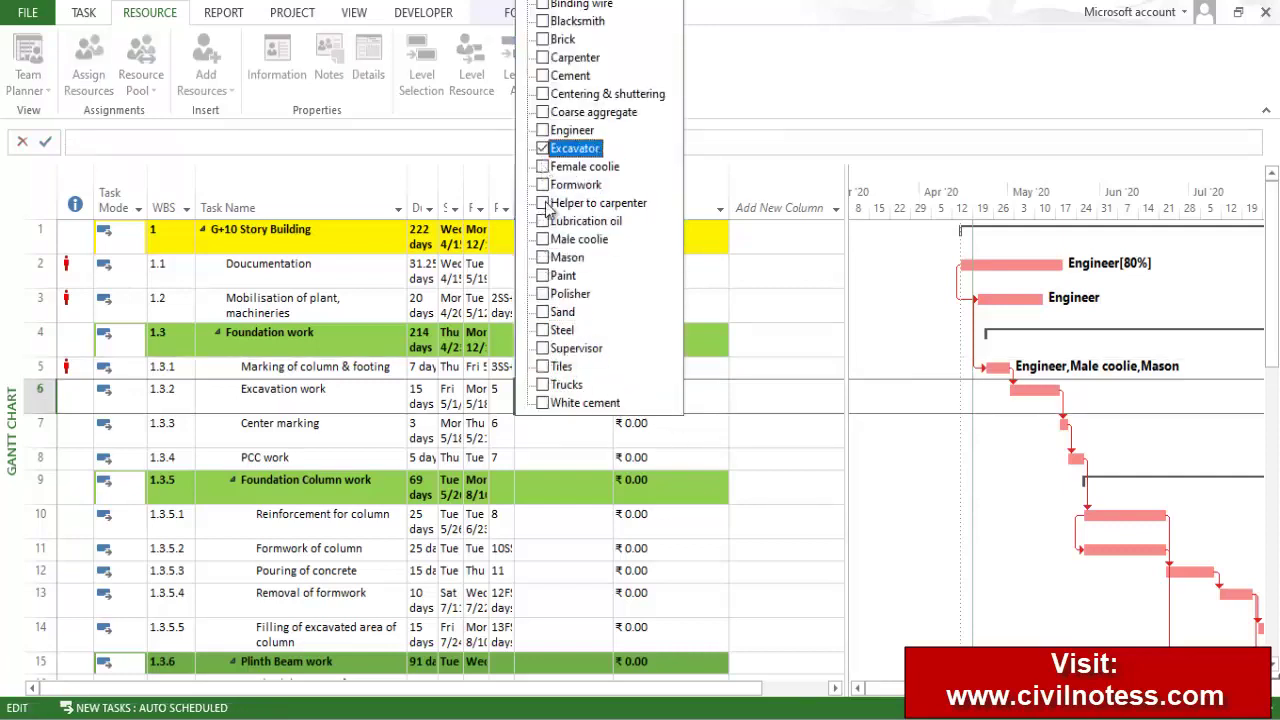
click(545, 148)
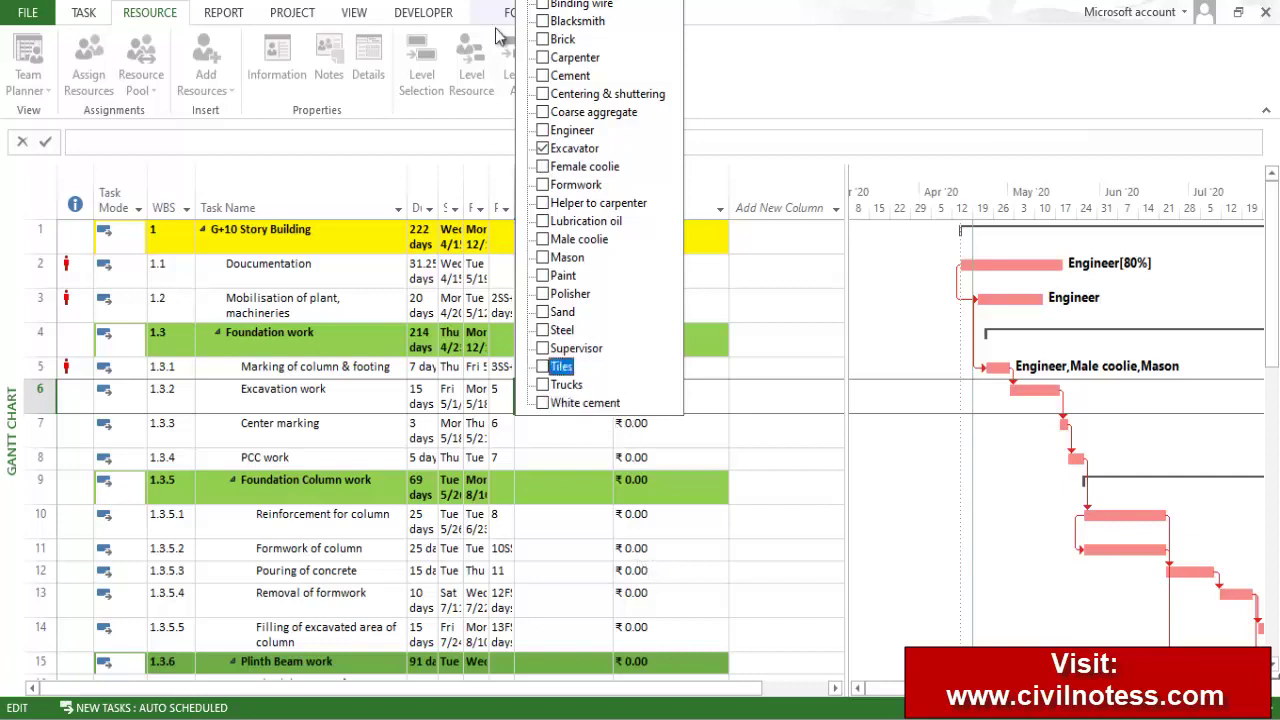
click(543, 130)
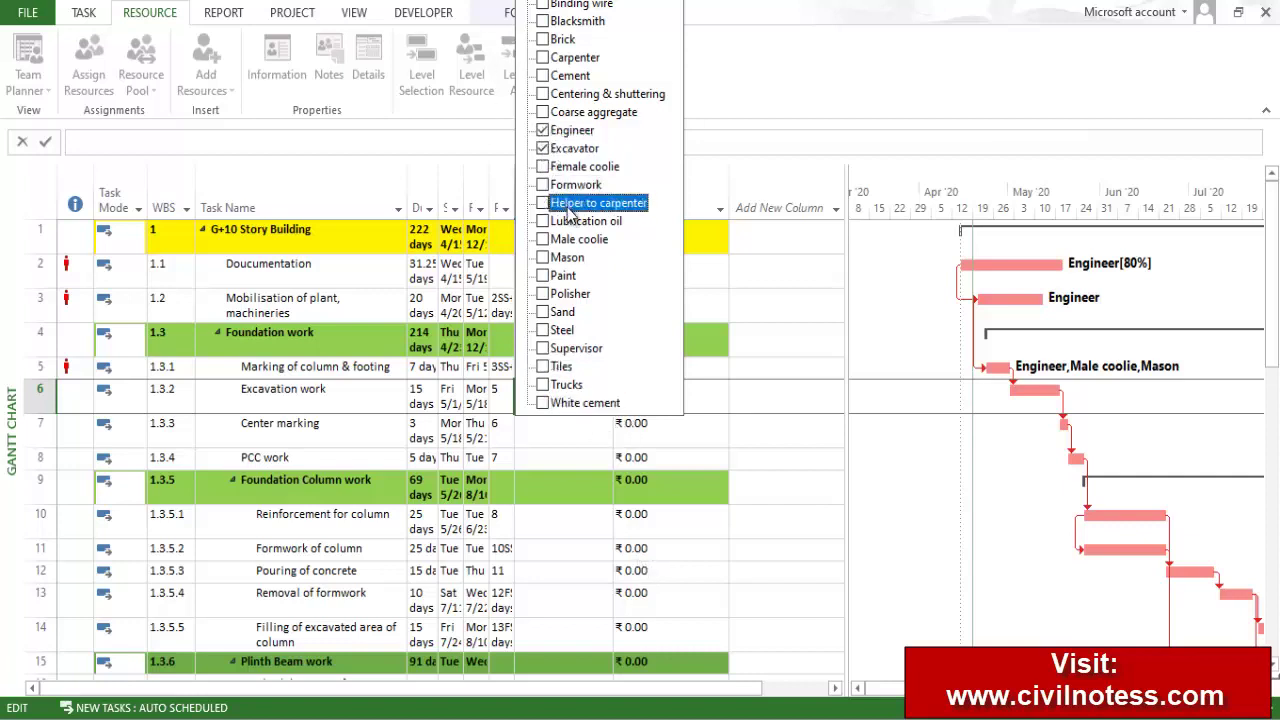
click(543, 130)
click(543, 239)
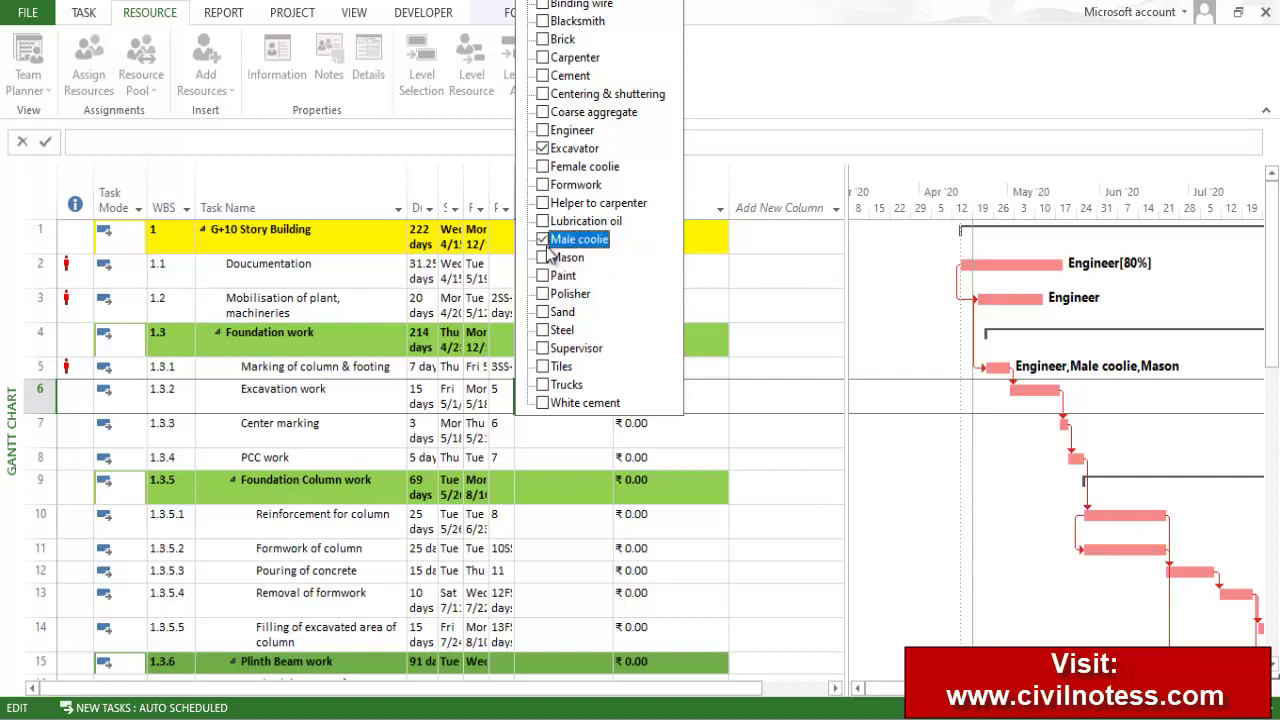
click(606, 455)
Assign the Engineer and Male coolie to the Center marking task in its resource names
click(570, 425)
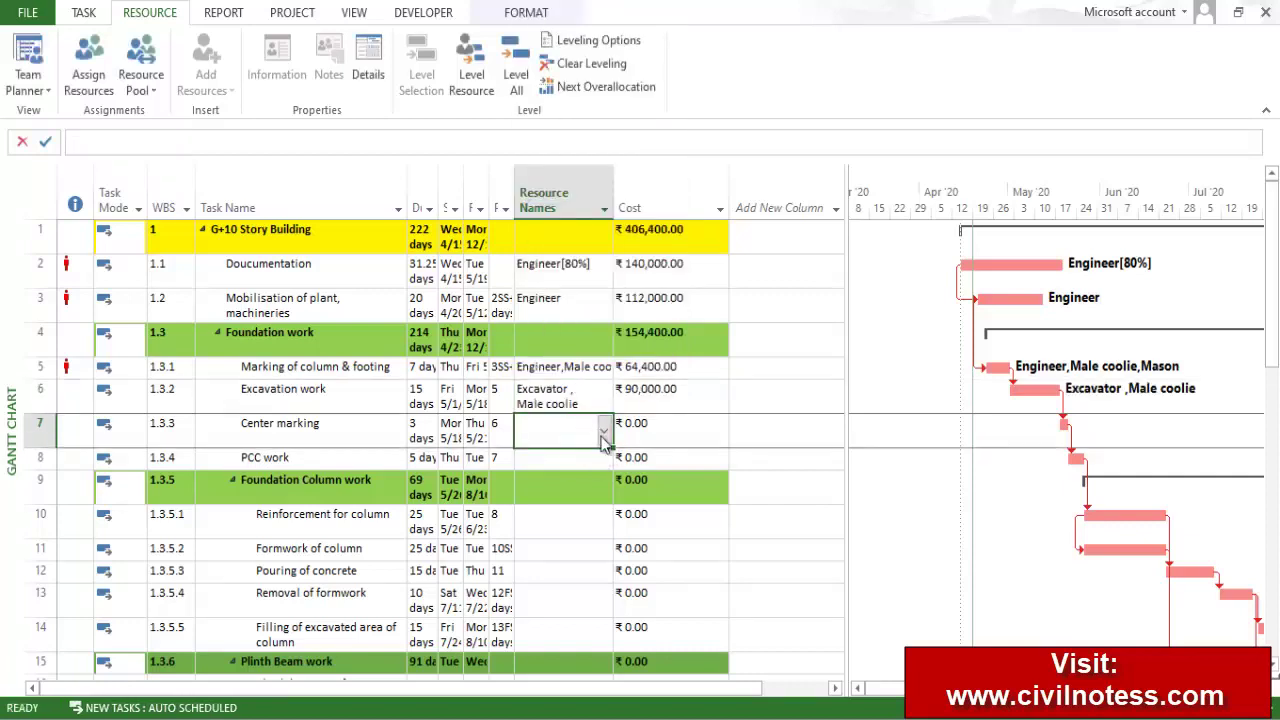
click(604, 433)
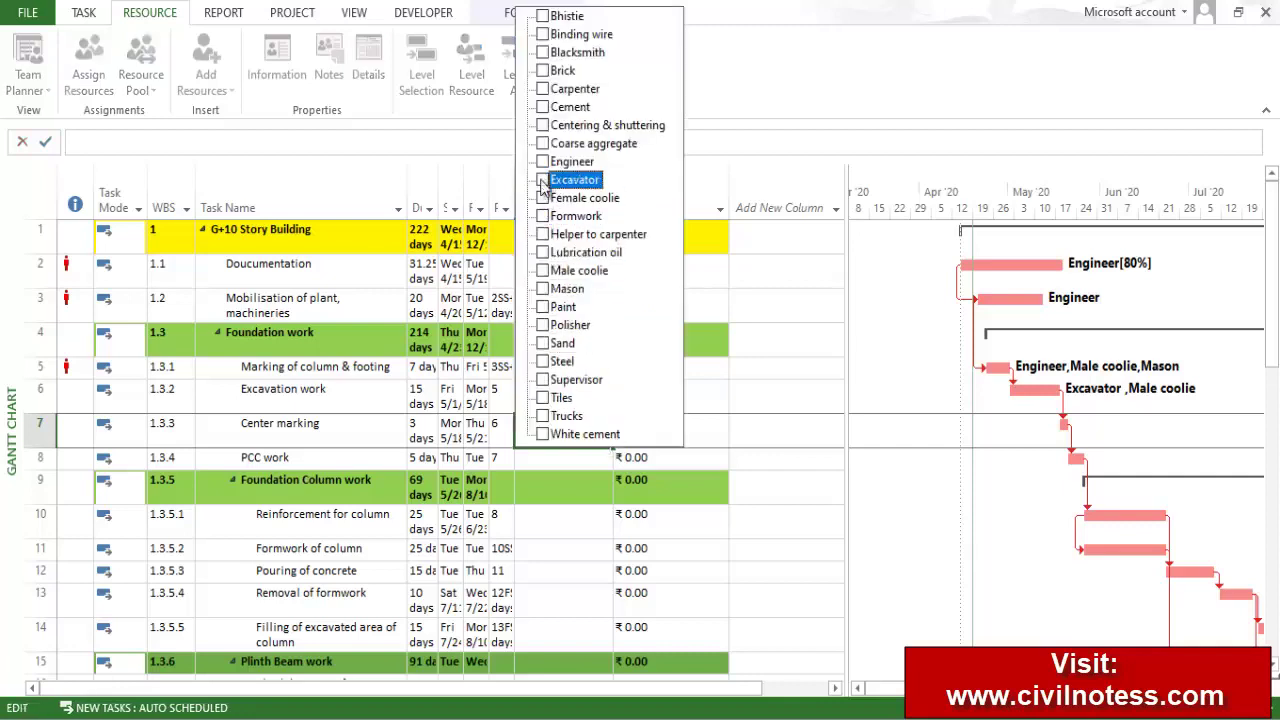
click(542, 161)
click(542, 270)
click(588, 460)
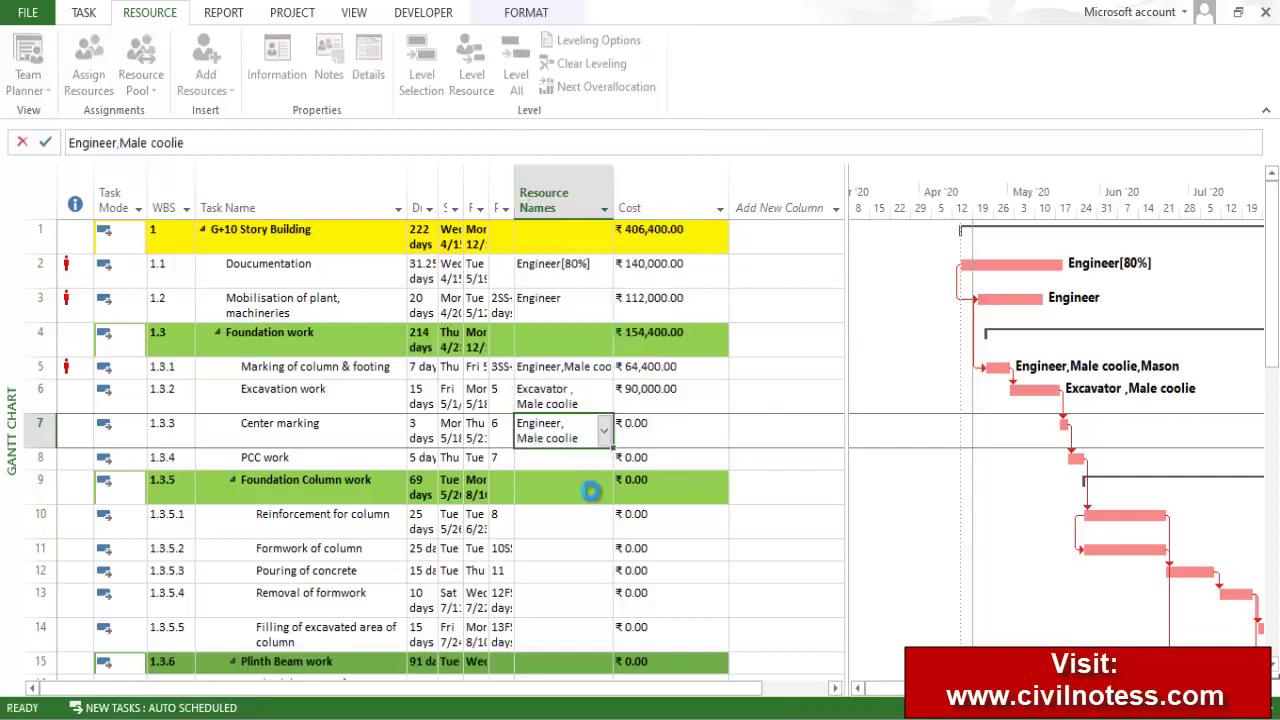
Assign the Male coolie and Mason to the PCC work task in its resource names
click(605, 462)
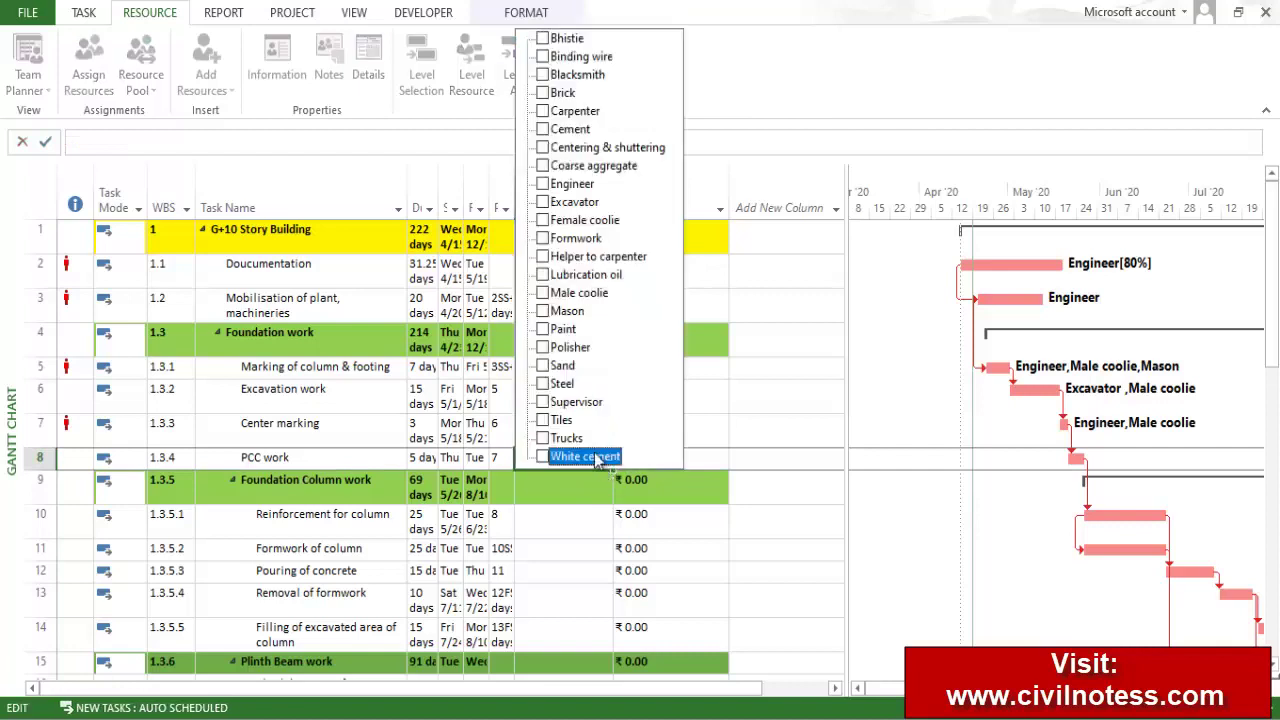
click(562, 293)
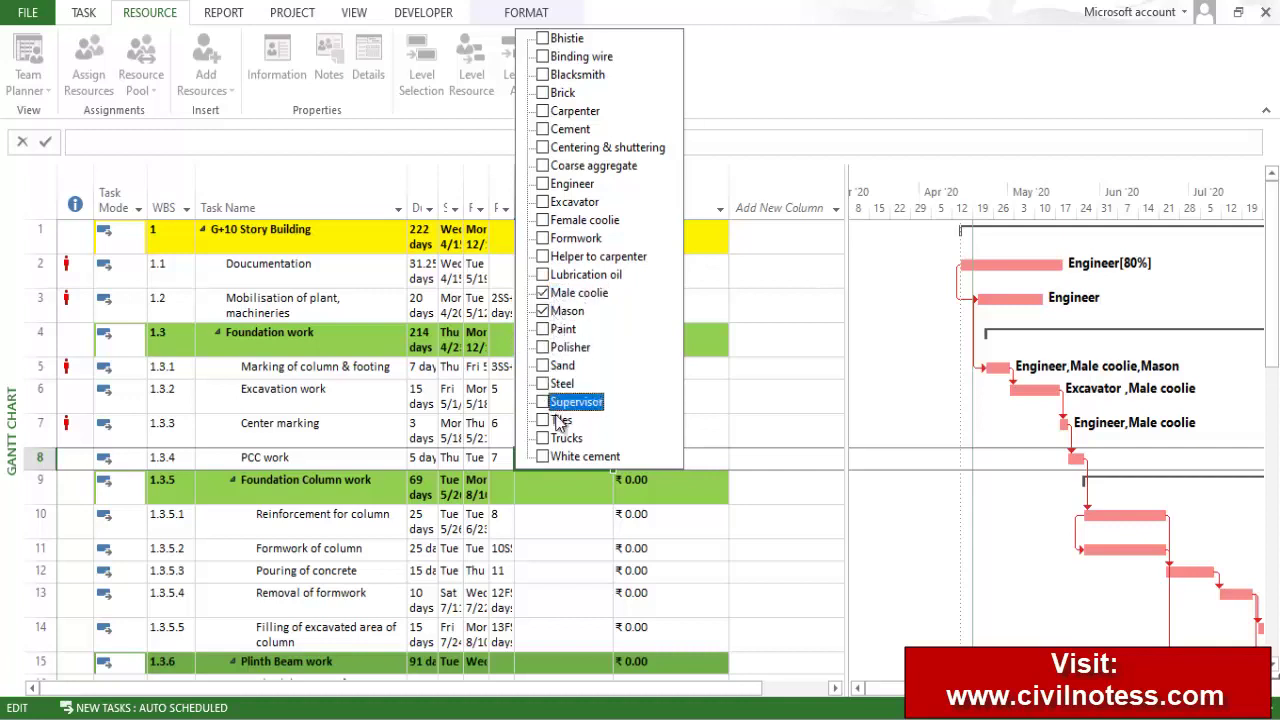
click(586, 526)
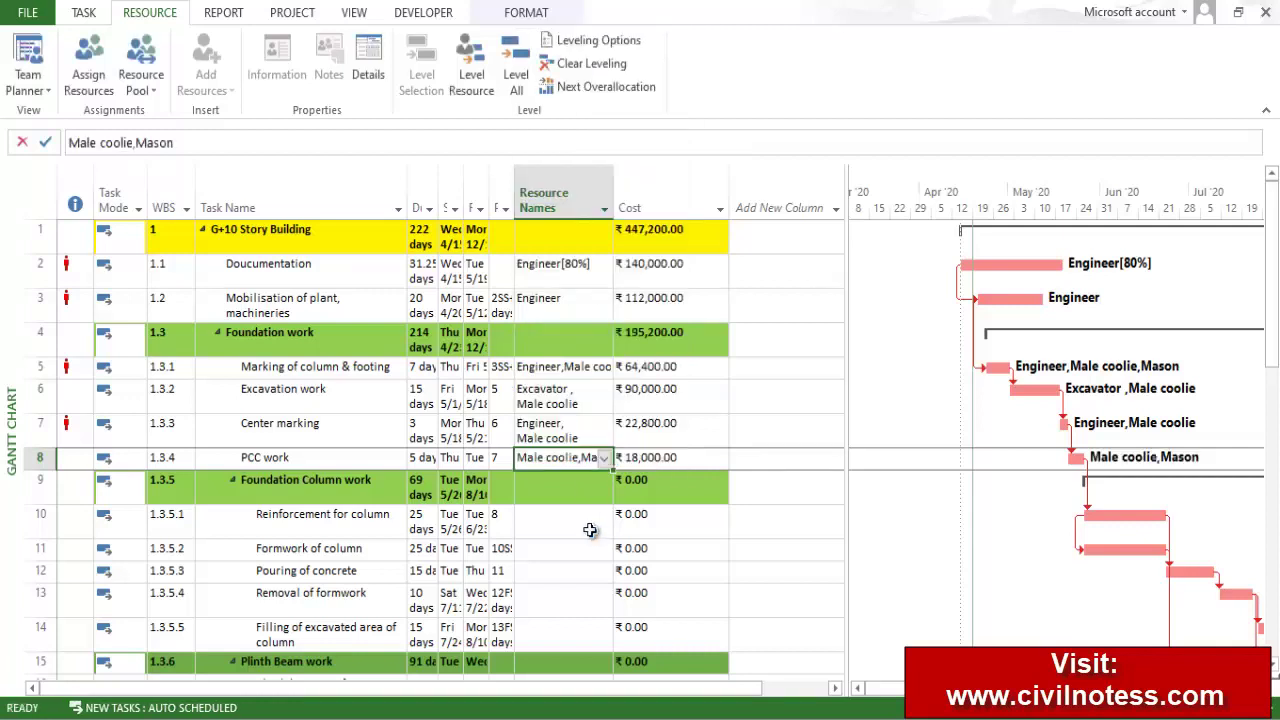
click(604, 458)
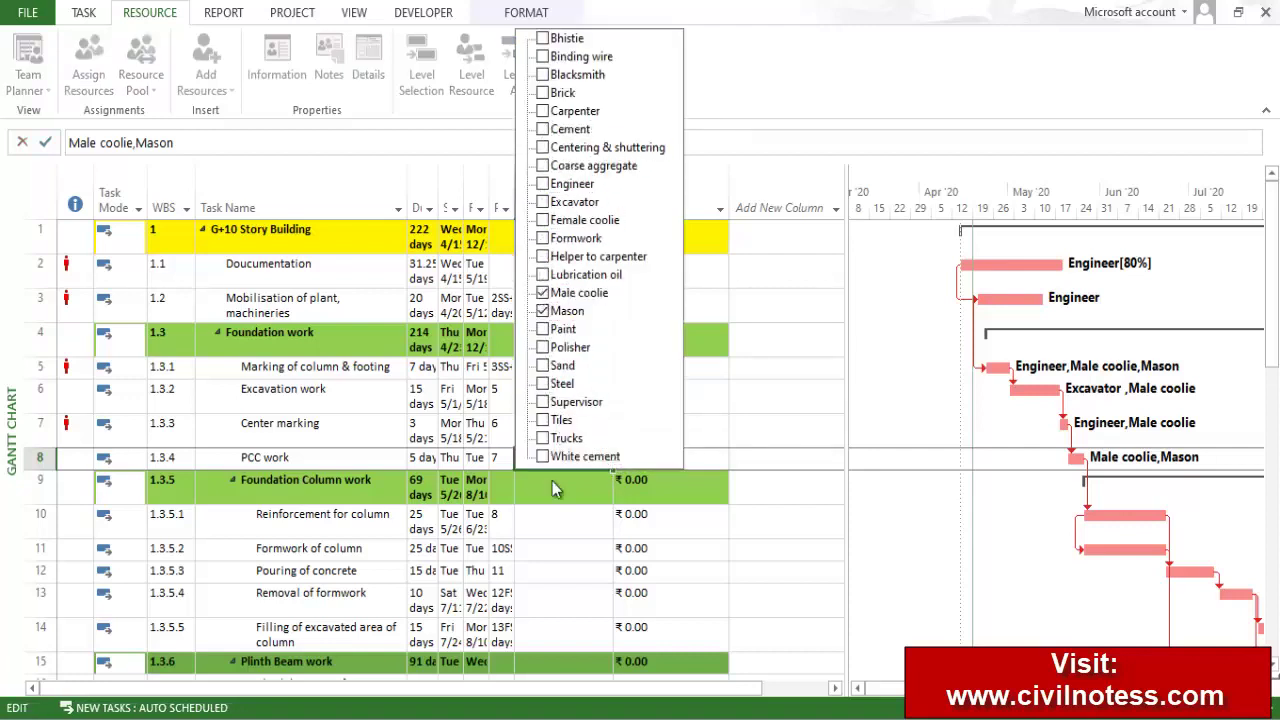
click(570, 614)
Open the resource assignment for the PCC work task and assign 5 units of Cement
click(300, 460)
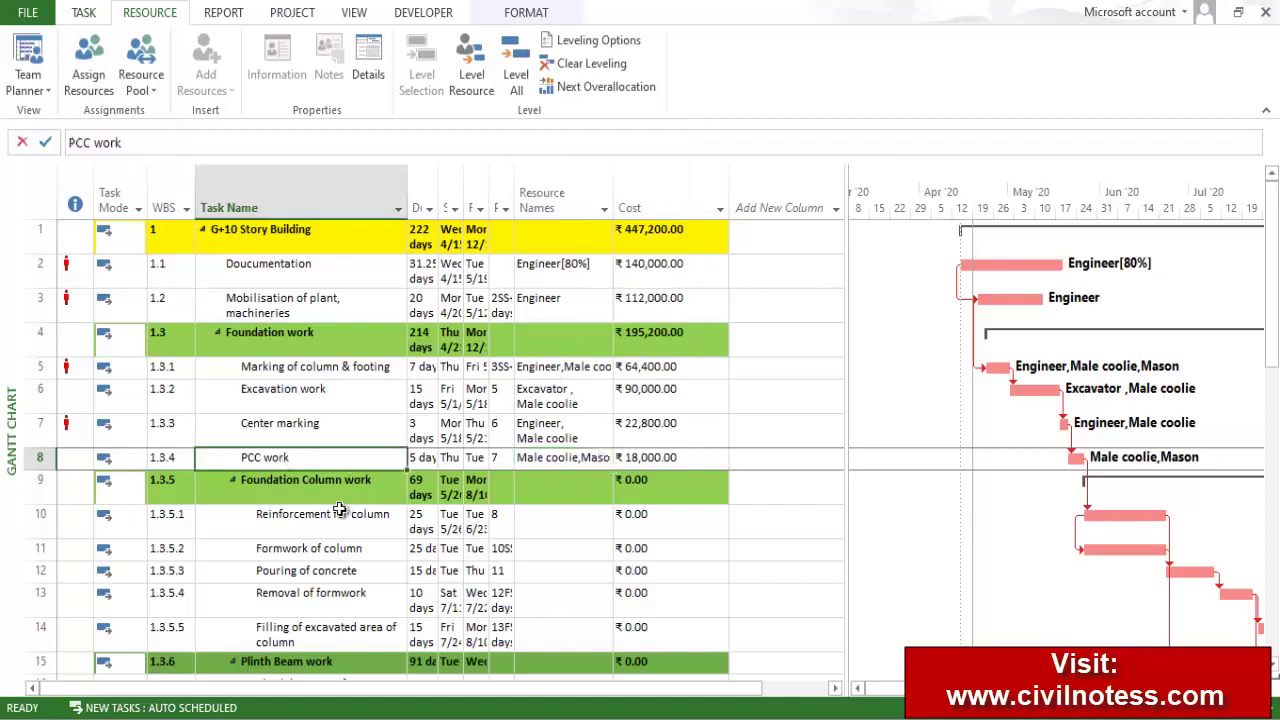
click(89, 62)
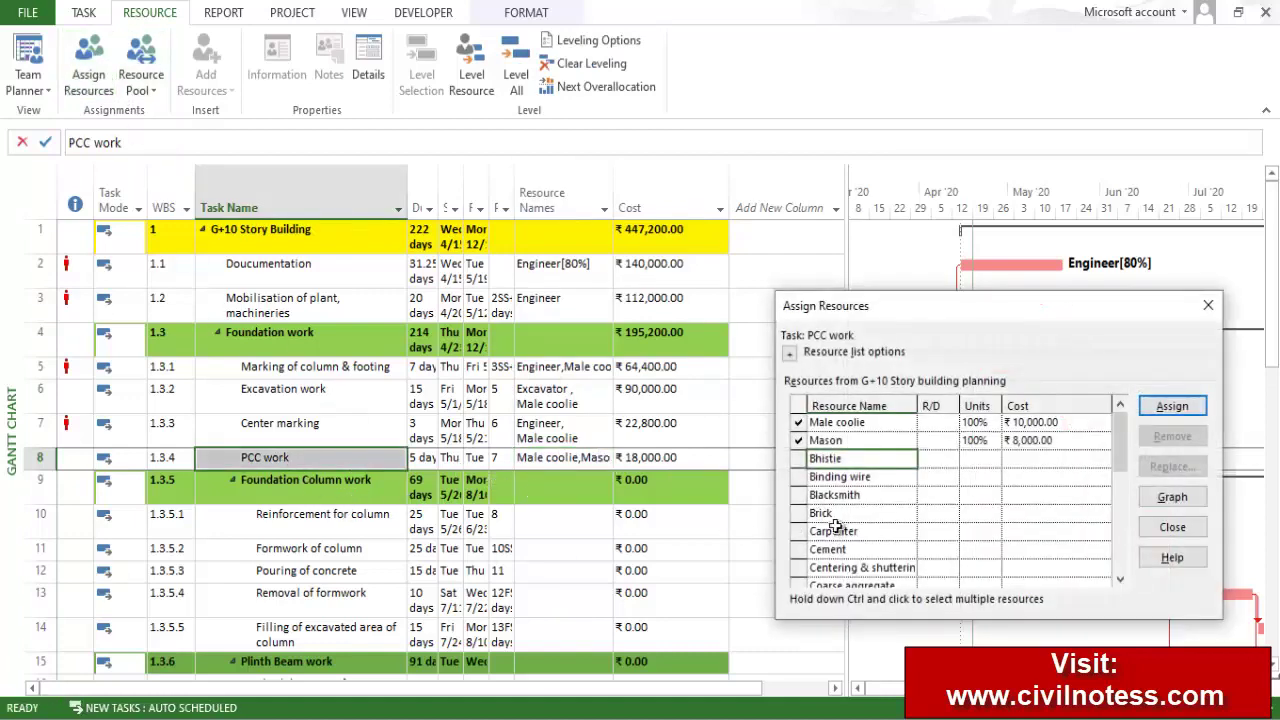
click(980, 549)
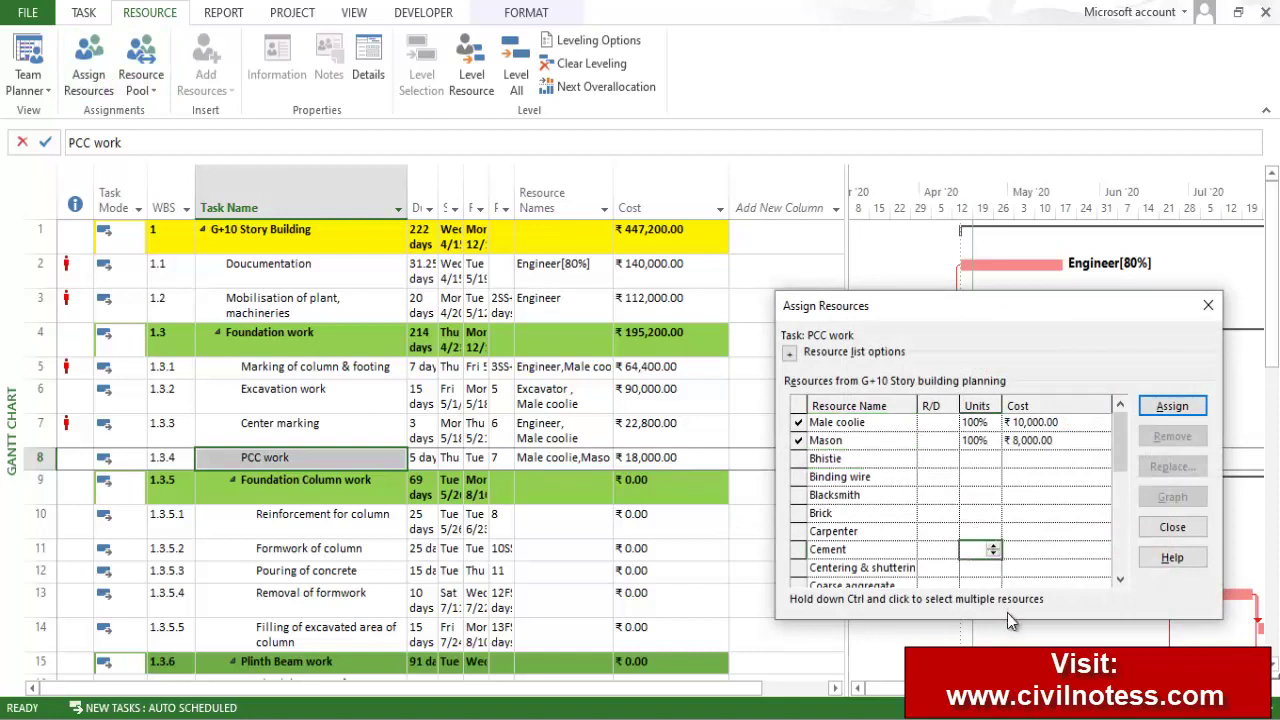
text(5)
click(1054, 510)
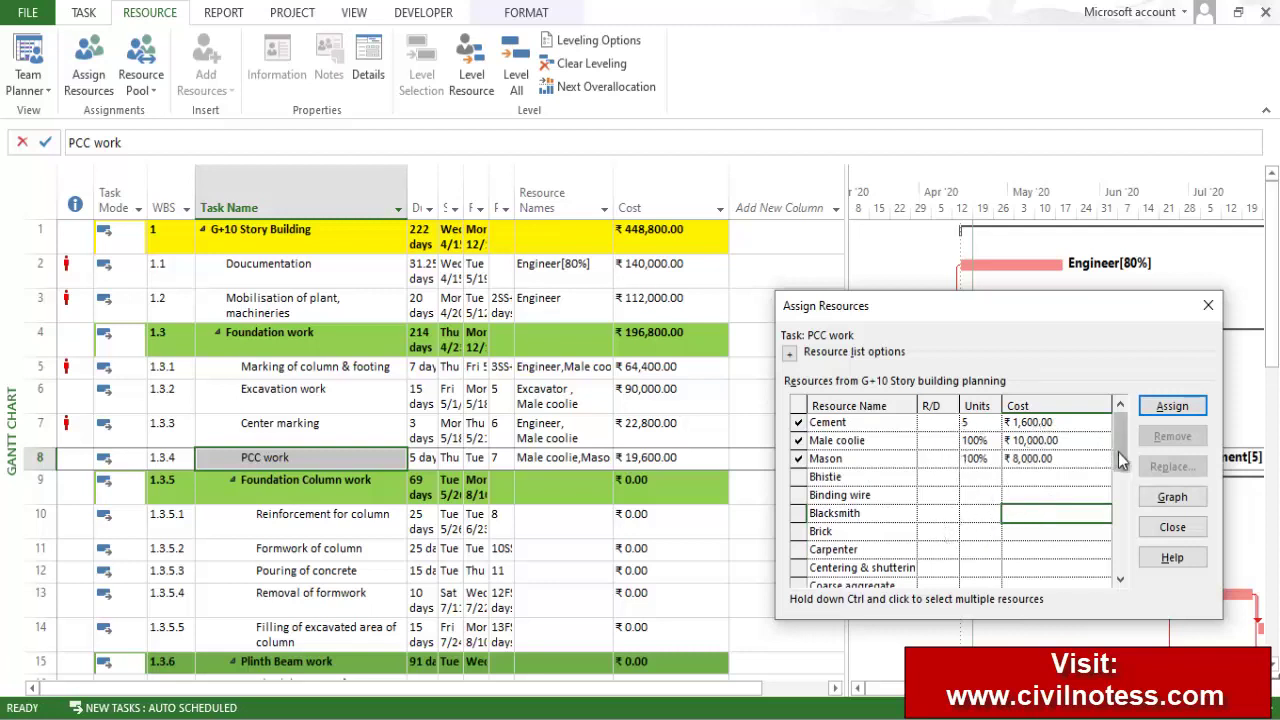
Assign 1 unit of Sand and 1.5 units of Coarse aggregate to the PCC work task
drag(1122, 458, 1125, 540)
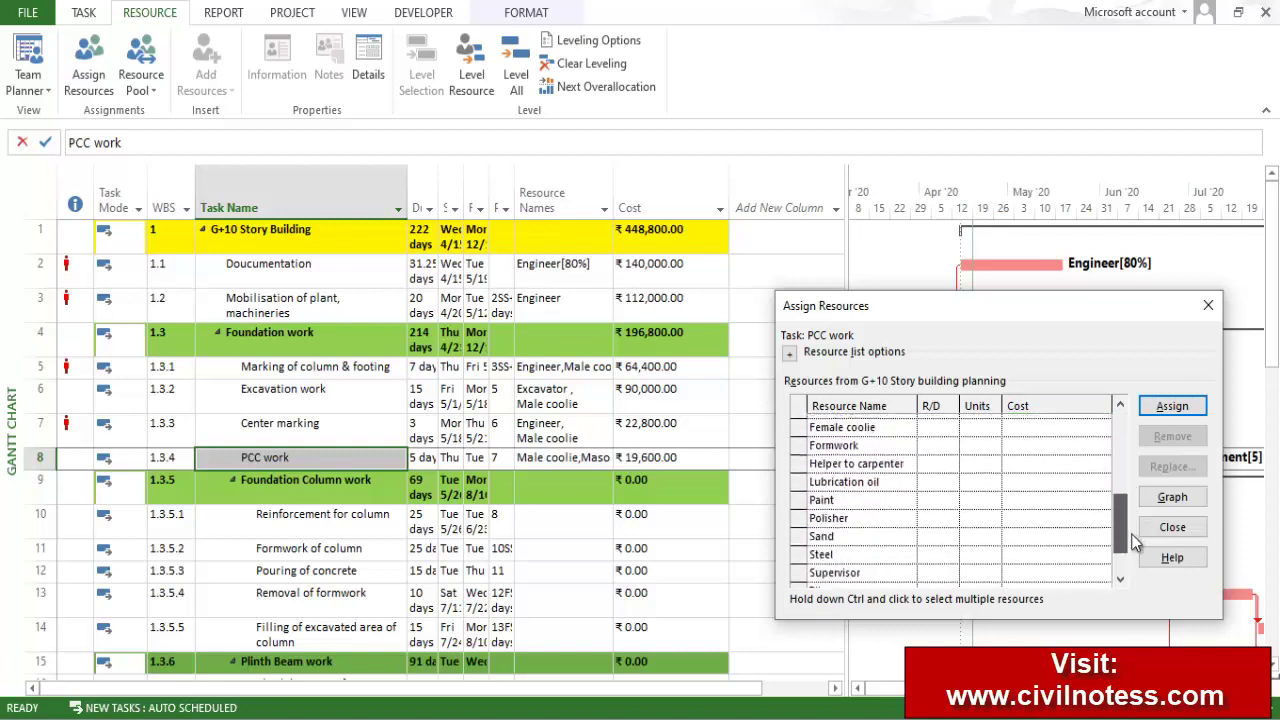
click(976, 535)
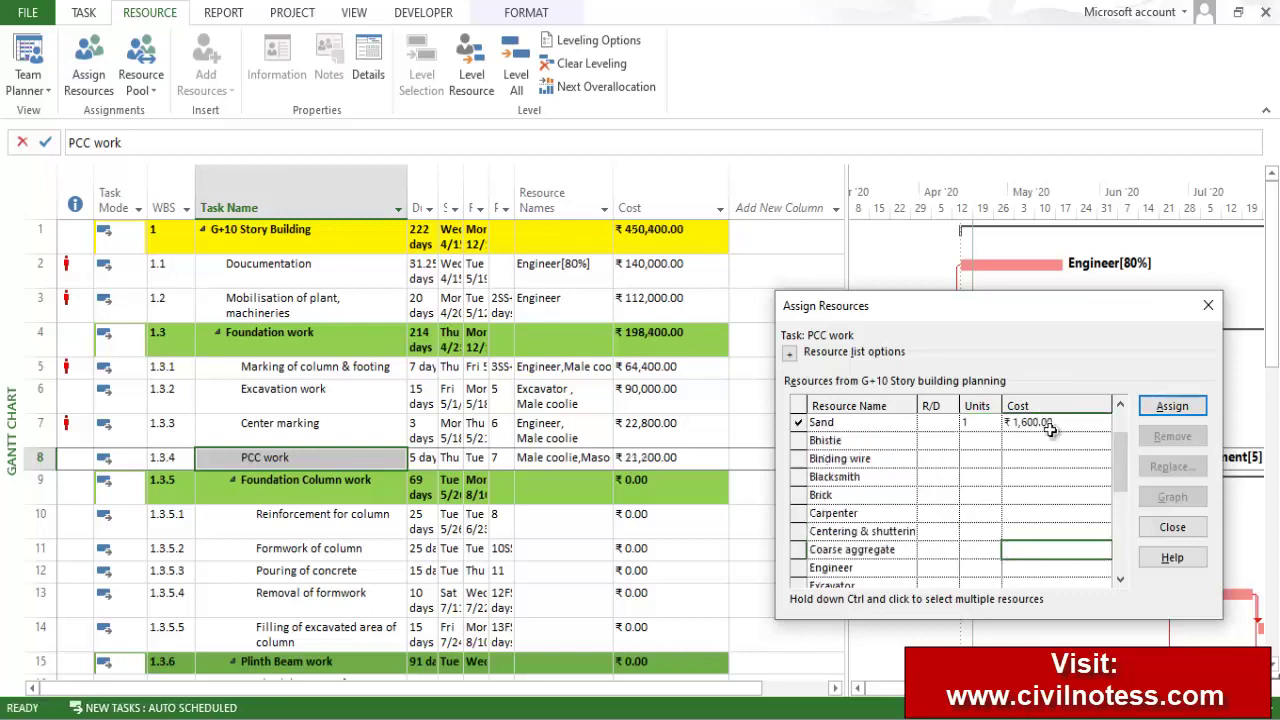
mouse_move(1120, 462)
mouse_down()
mouse_move(1106, 401)
mouse_move(1112, 473)
mouse_up()
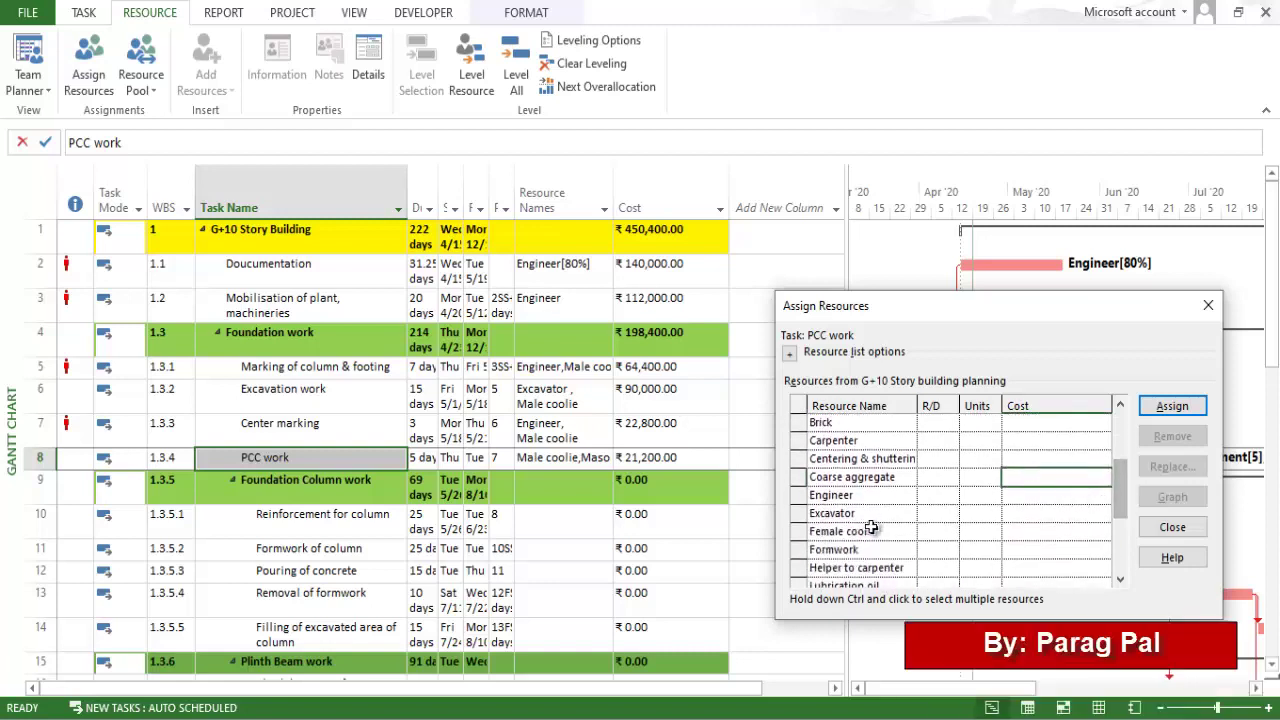
click(980, 477)
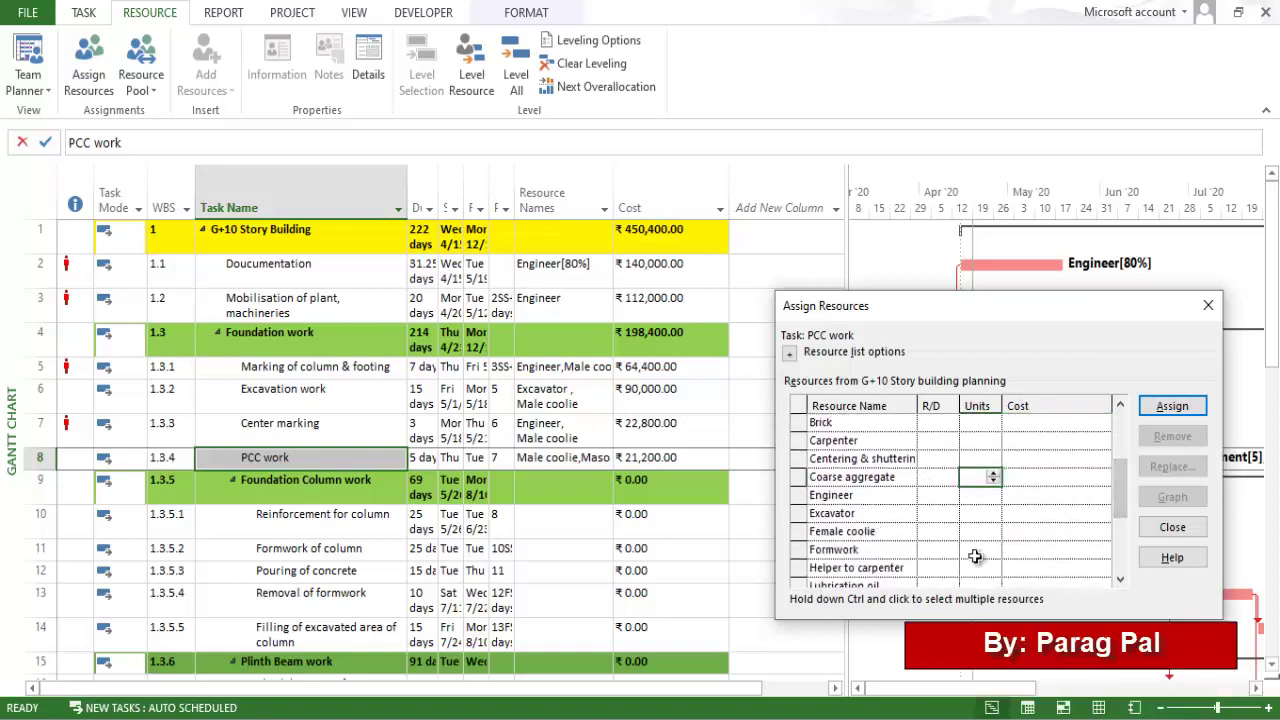
click(980, 514)
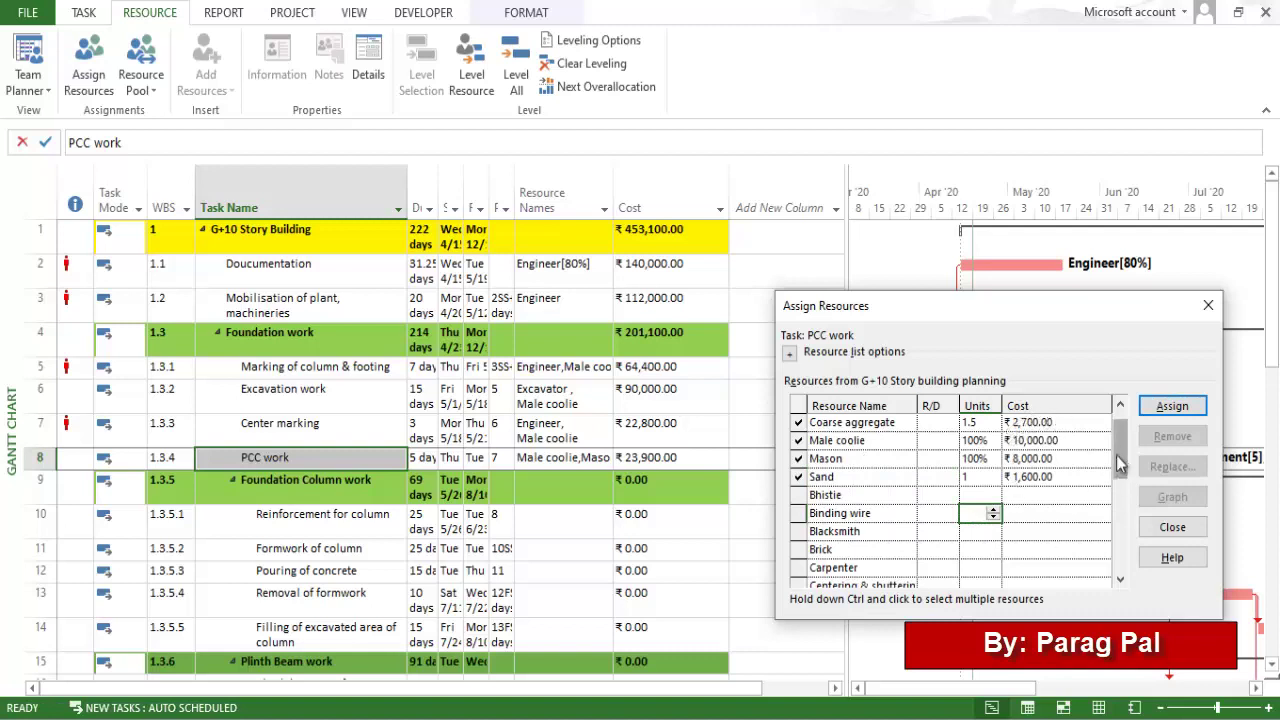
drag(1122, 458, 1145, 430)
click(1188, 407)
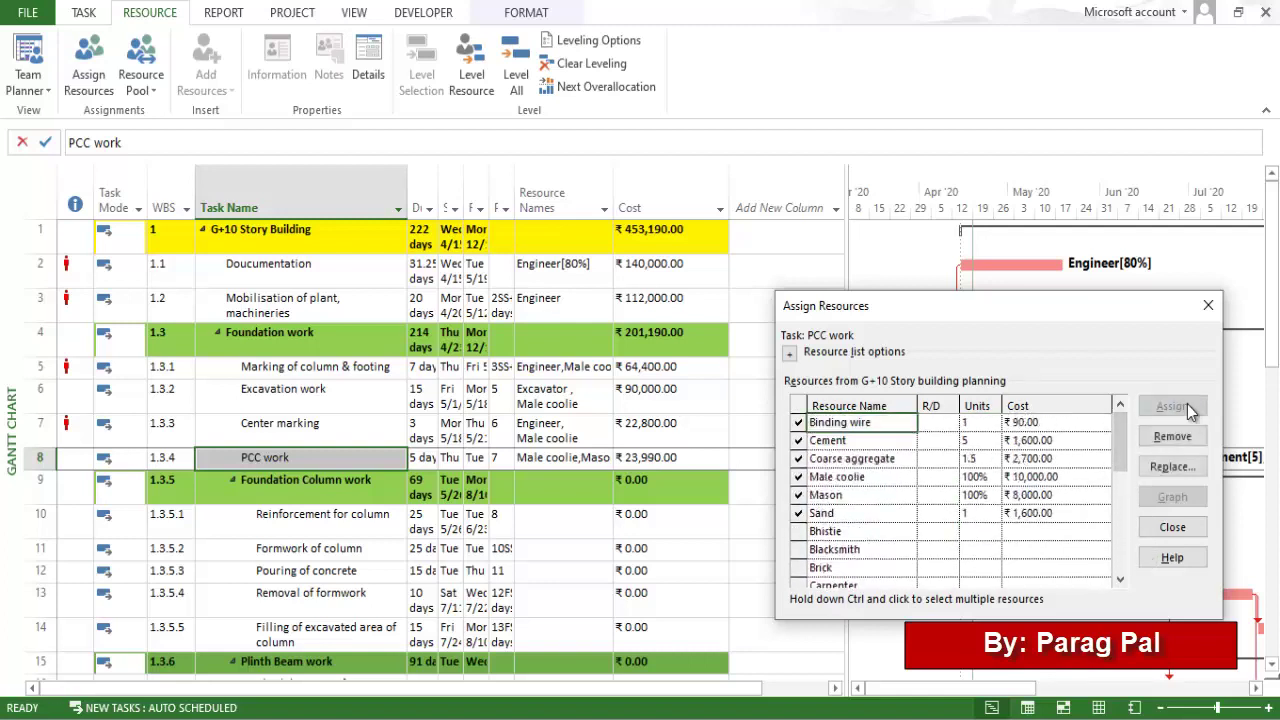
click(981, 424)
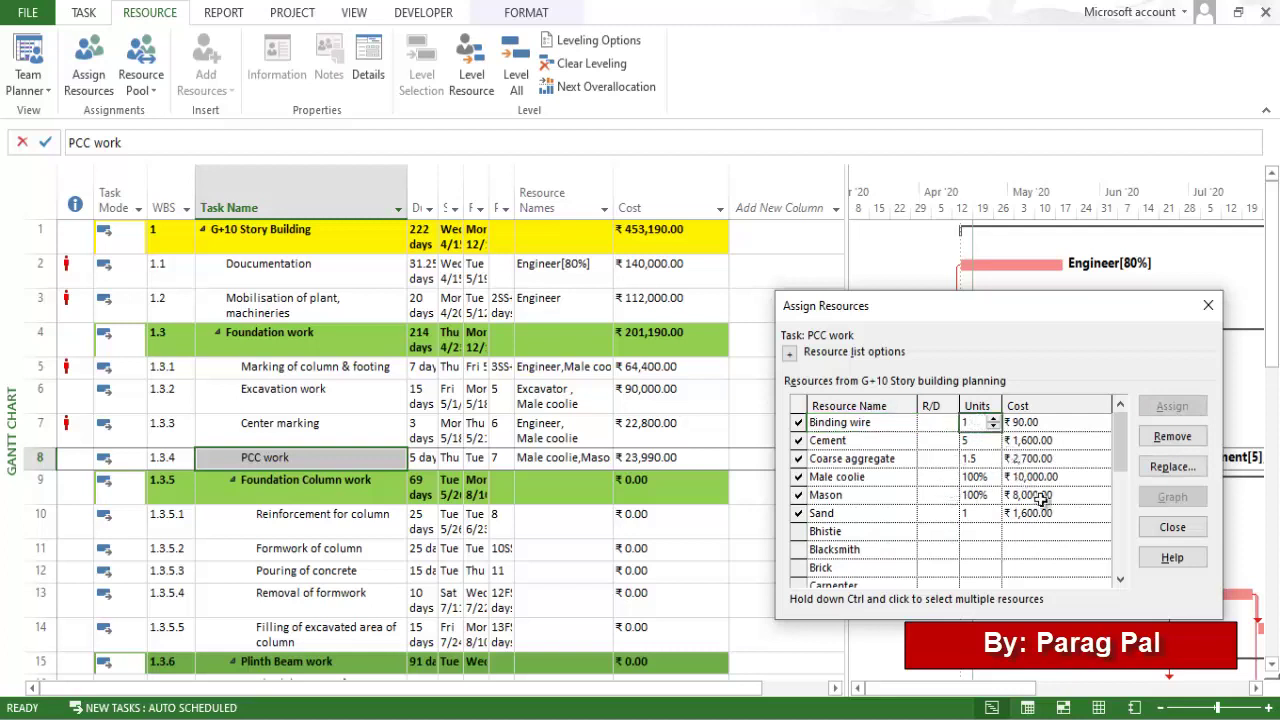
click(1168, 437)
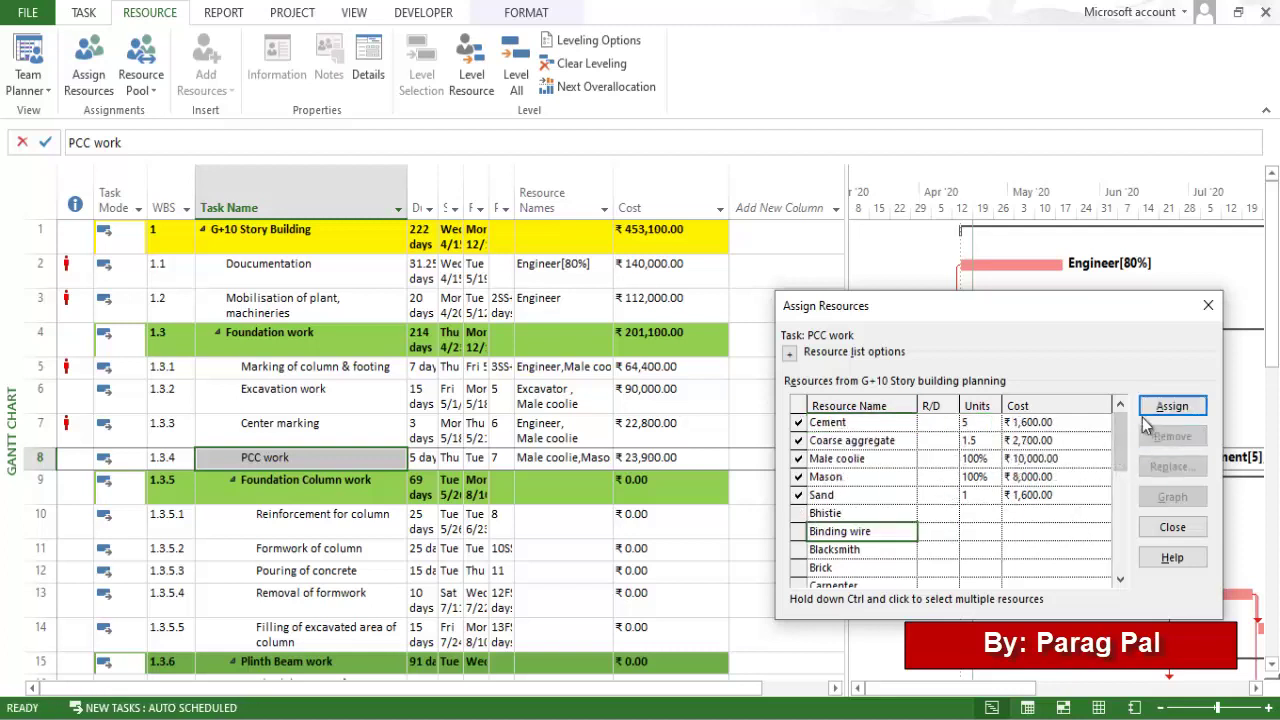
Close the resource assignment, then widen the Resource Names column and enlarge the PCC work row to fit its full resource list
click(1208, 305)
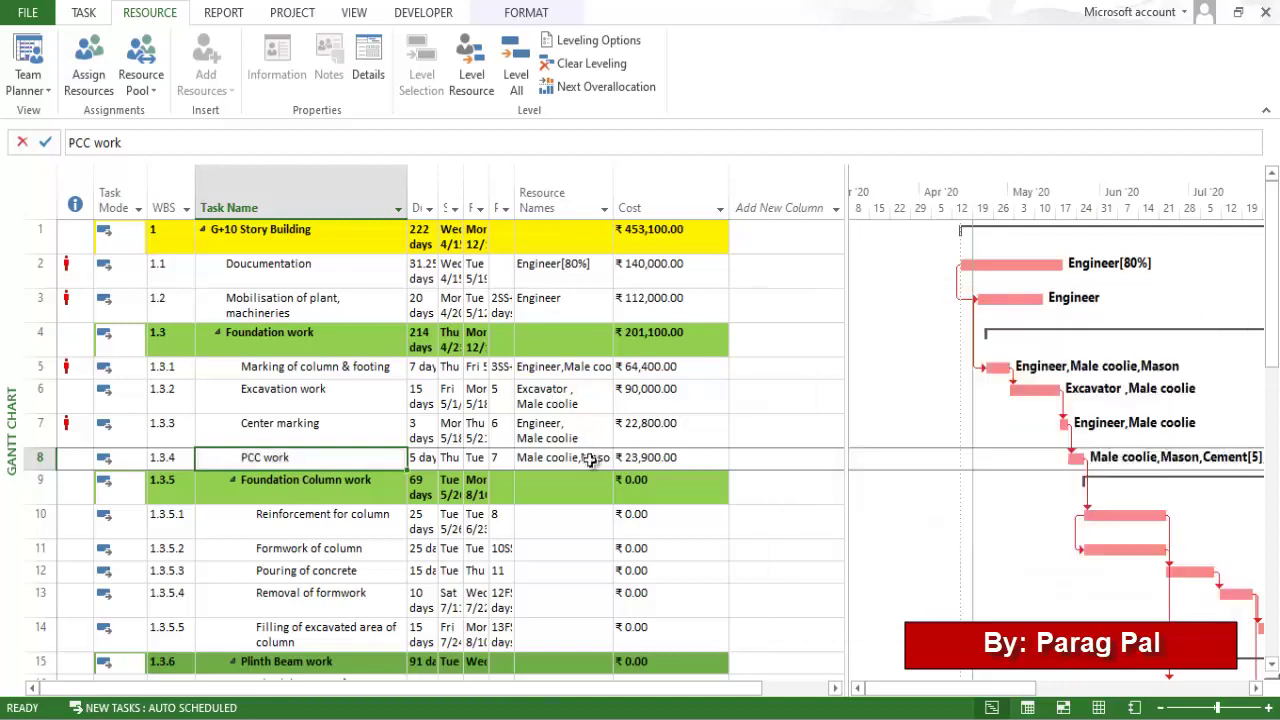
click(585, 457)
drag(614, 186, 715, 211)
drag(22, 467, 40, 501)
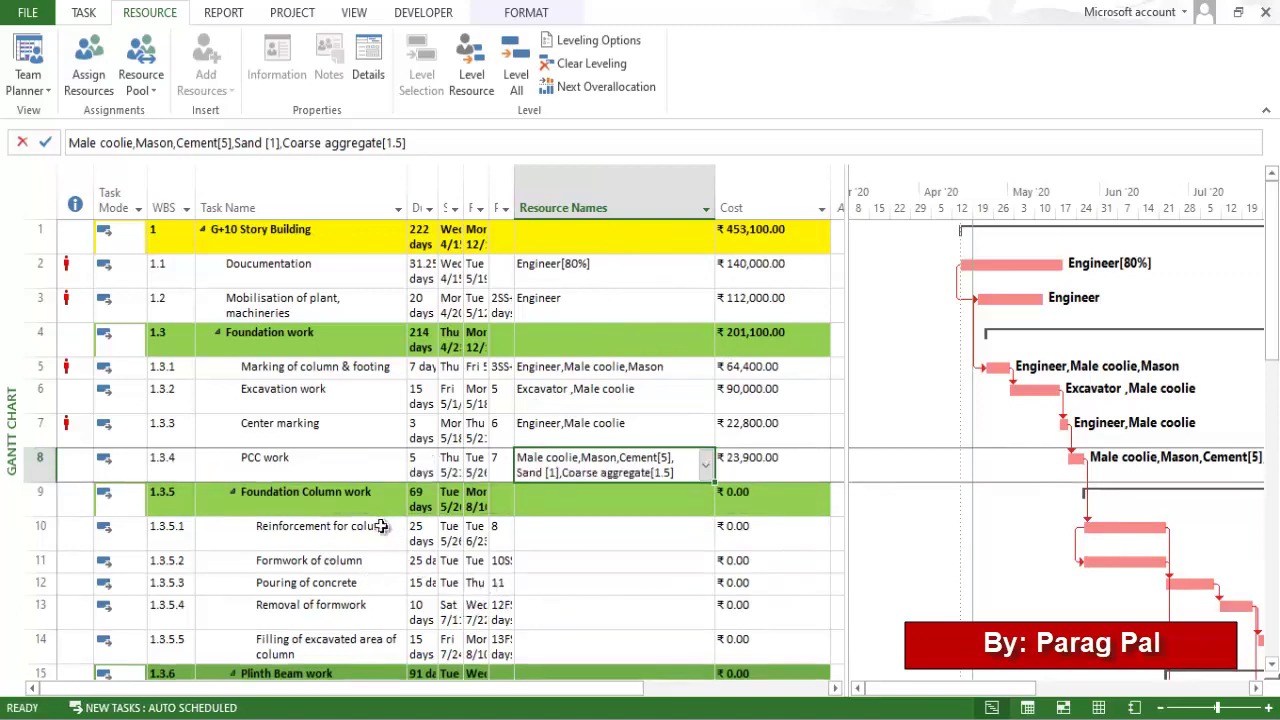
Assign the Binding wire, Carpenter, Engineer and Mason to the Reinforcement for column task
click(600, 527)
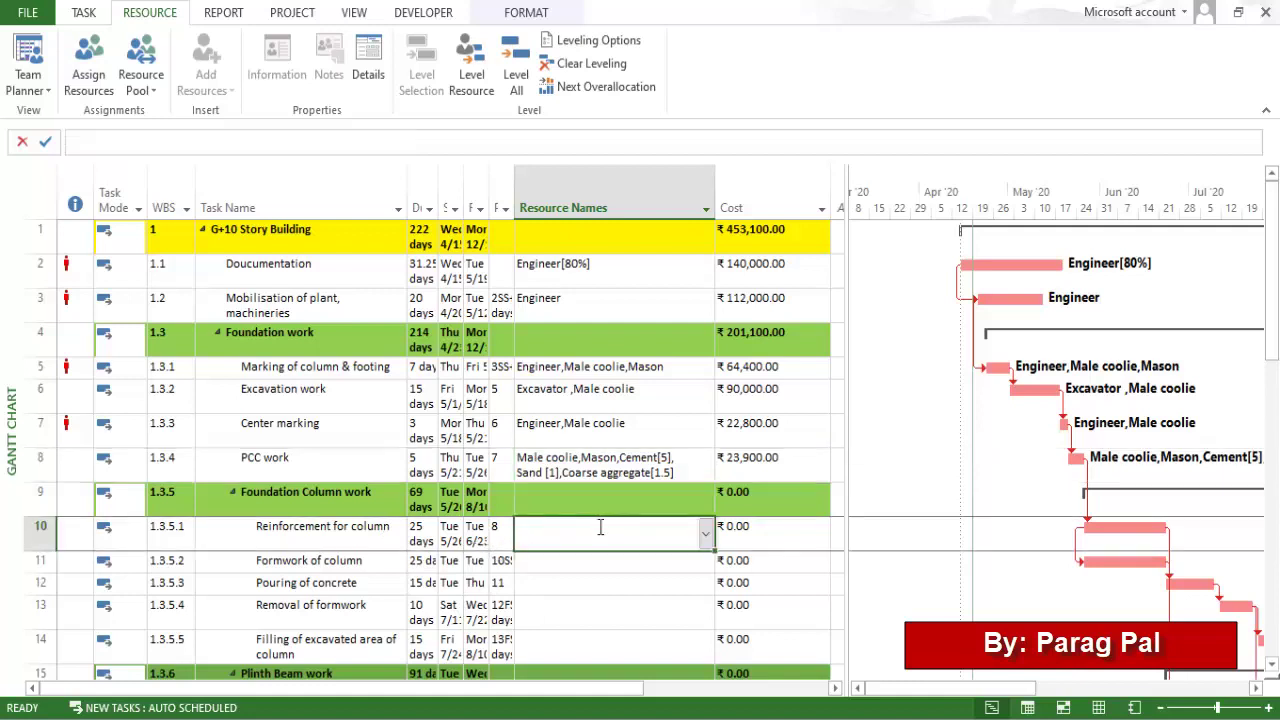
click(706, 539)
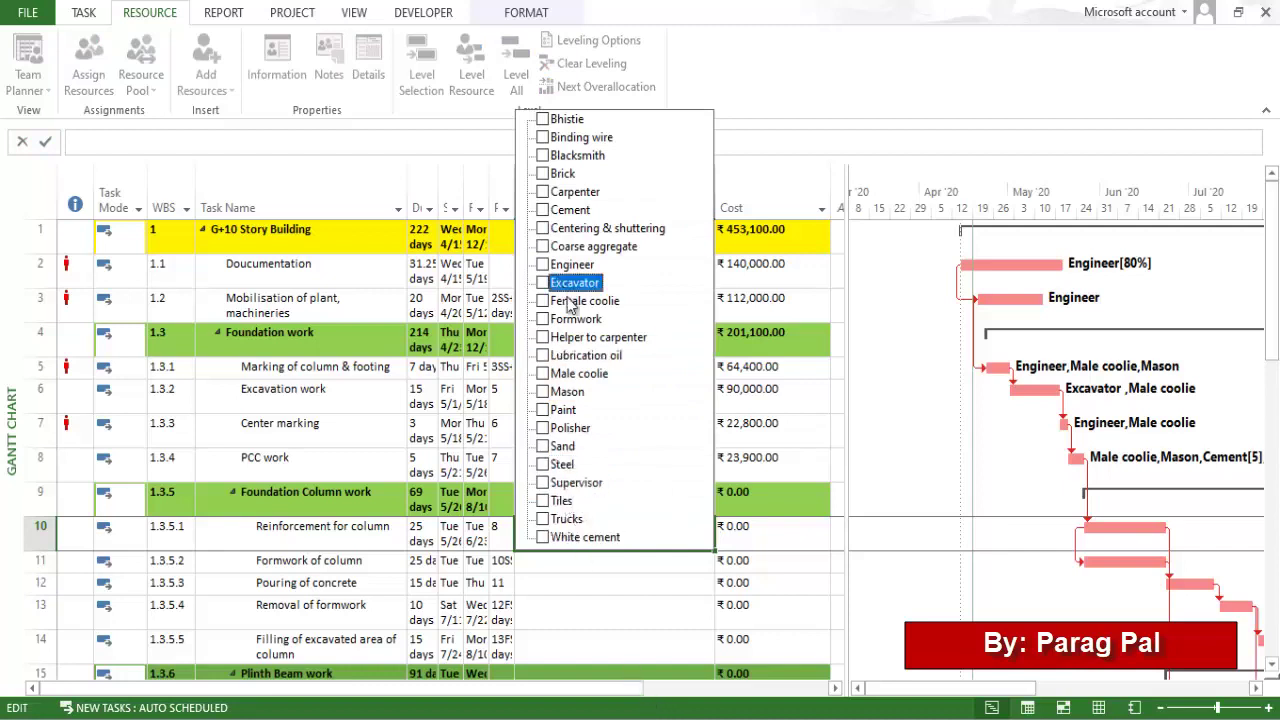
click(543, 264)
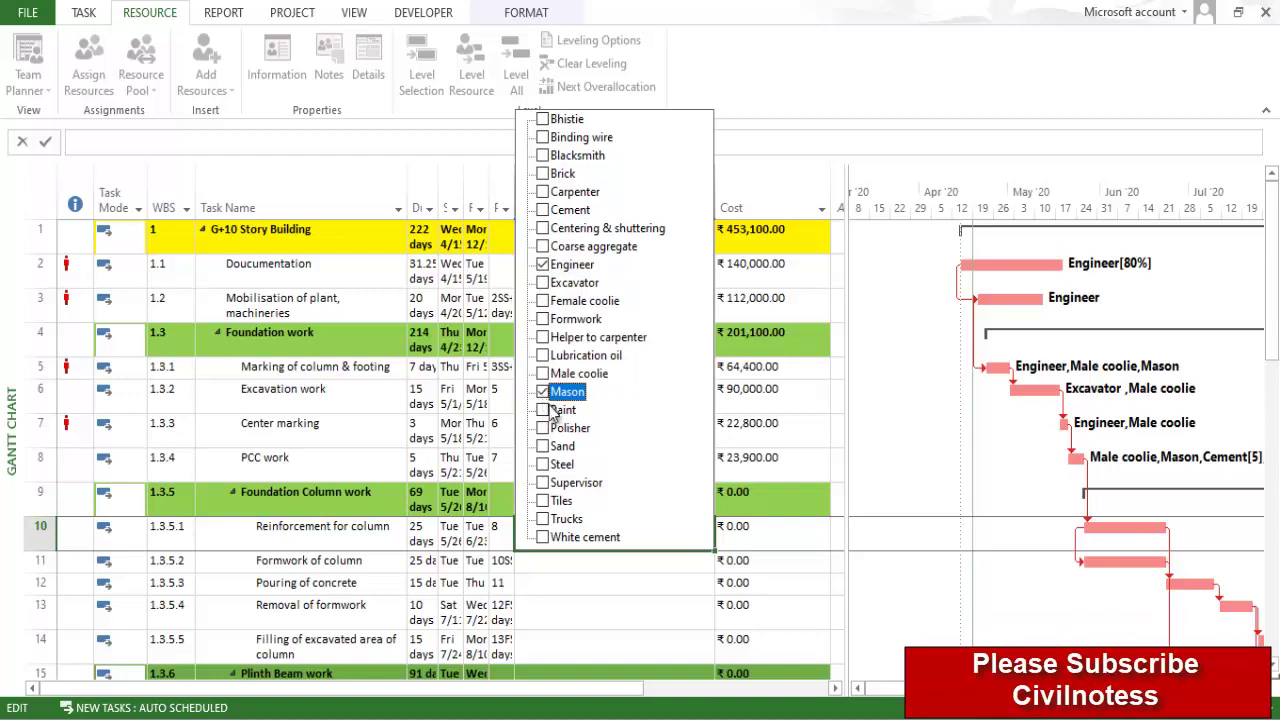
click(543, 138)
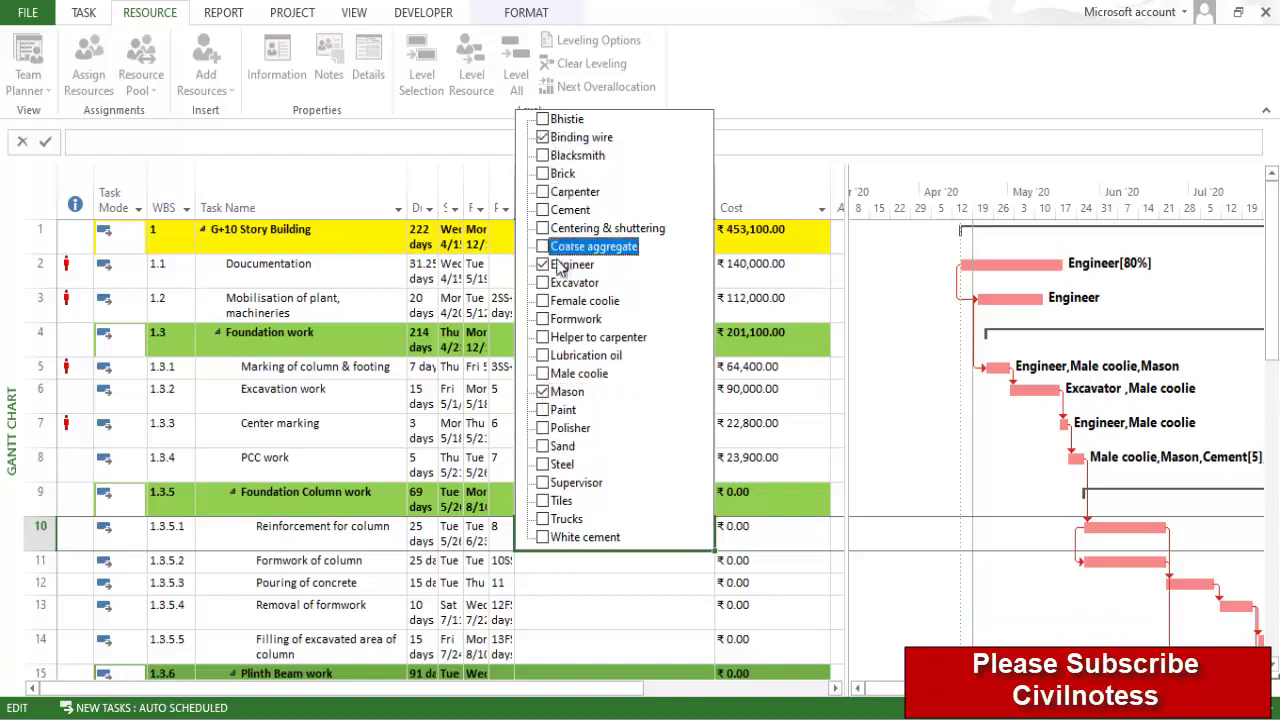
click(557, 193)
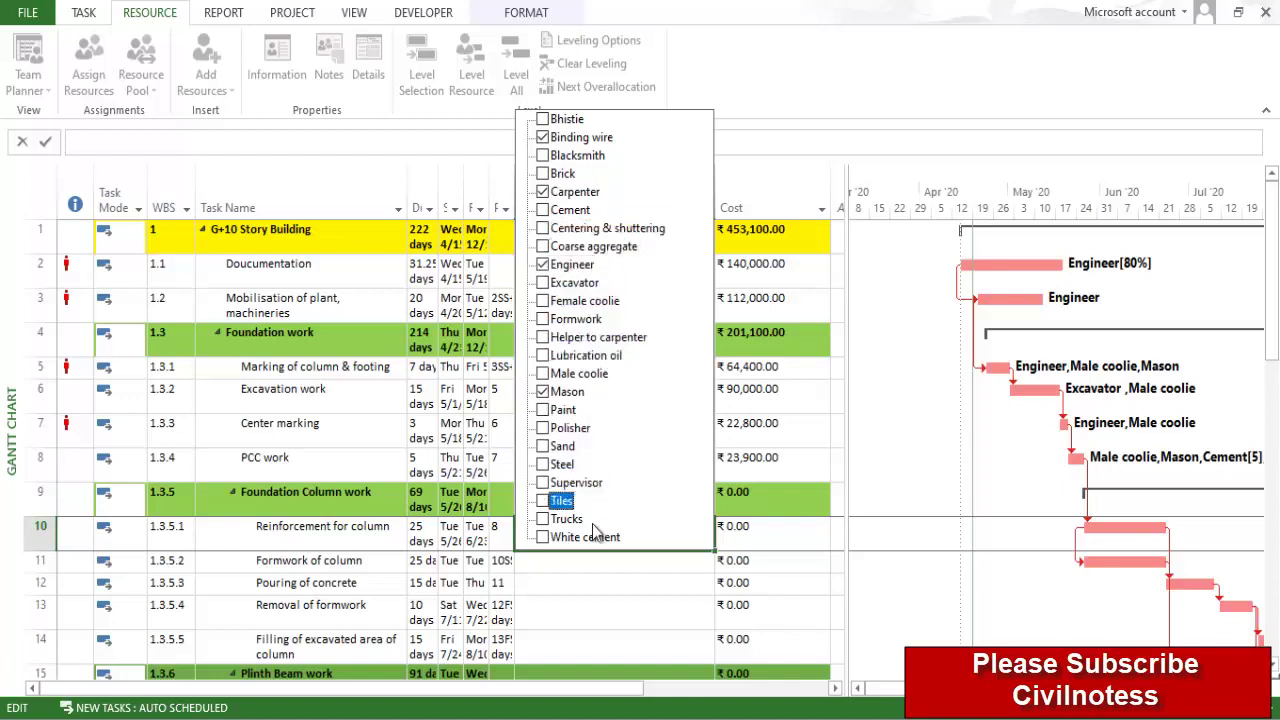
click(600, 620)
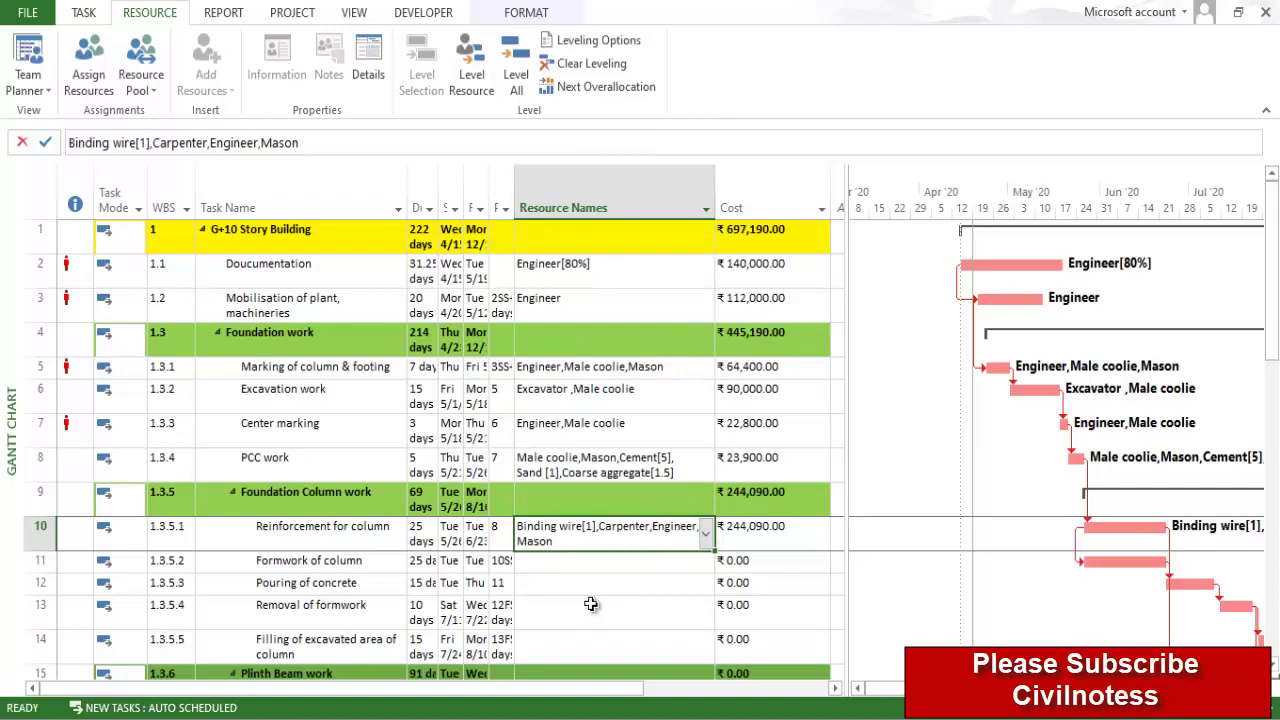
click(591, 604)
scroll(598, 557, down, 10)
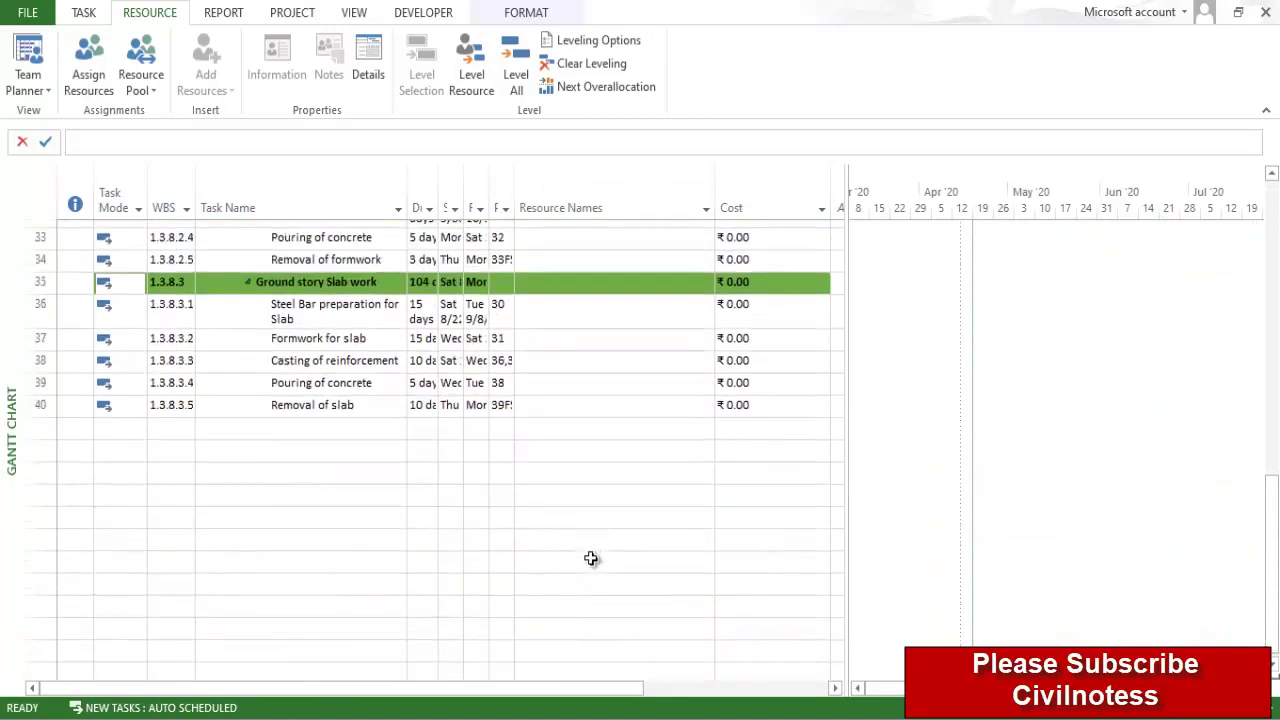
scroll(591, 560, up, 8)
scroll(591, 567, up, 3)
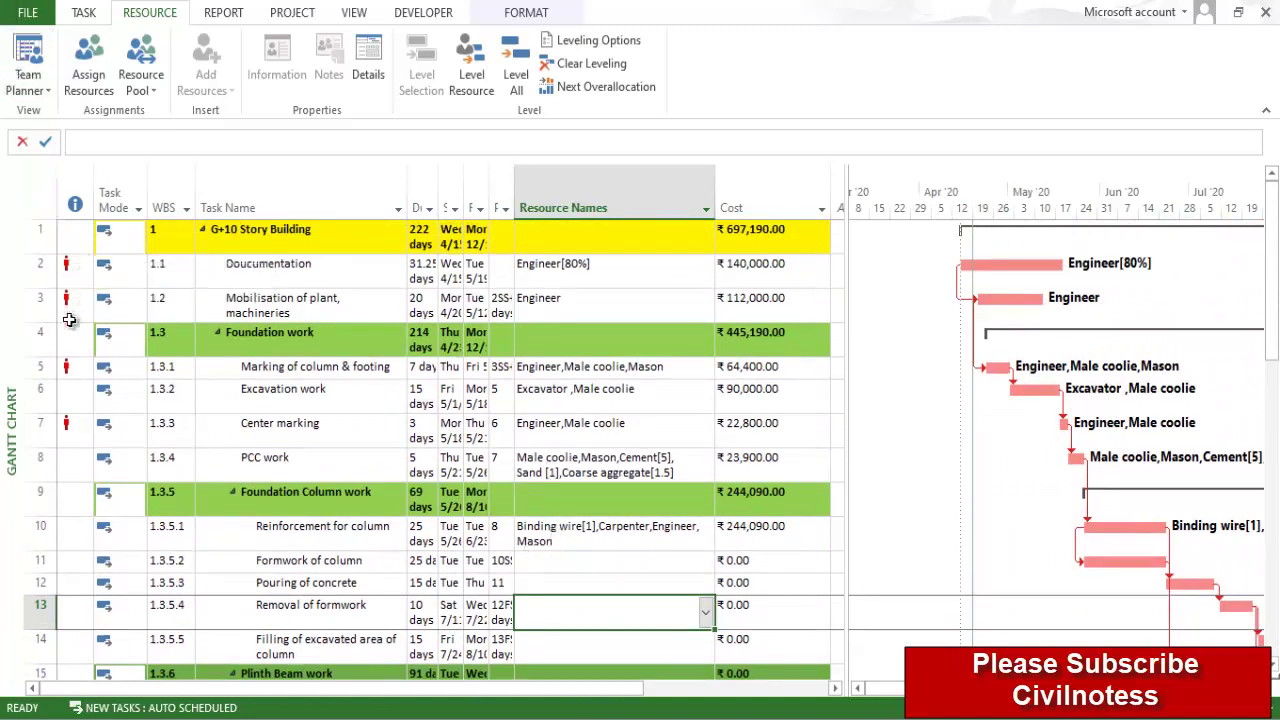
View the Resource Sheet, switch to the Resource Usage view, and widen its table to show the whole Work column
mouse_move(70, 263)
click(47, 86)
click(78, 205)
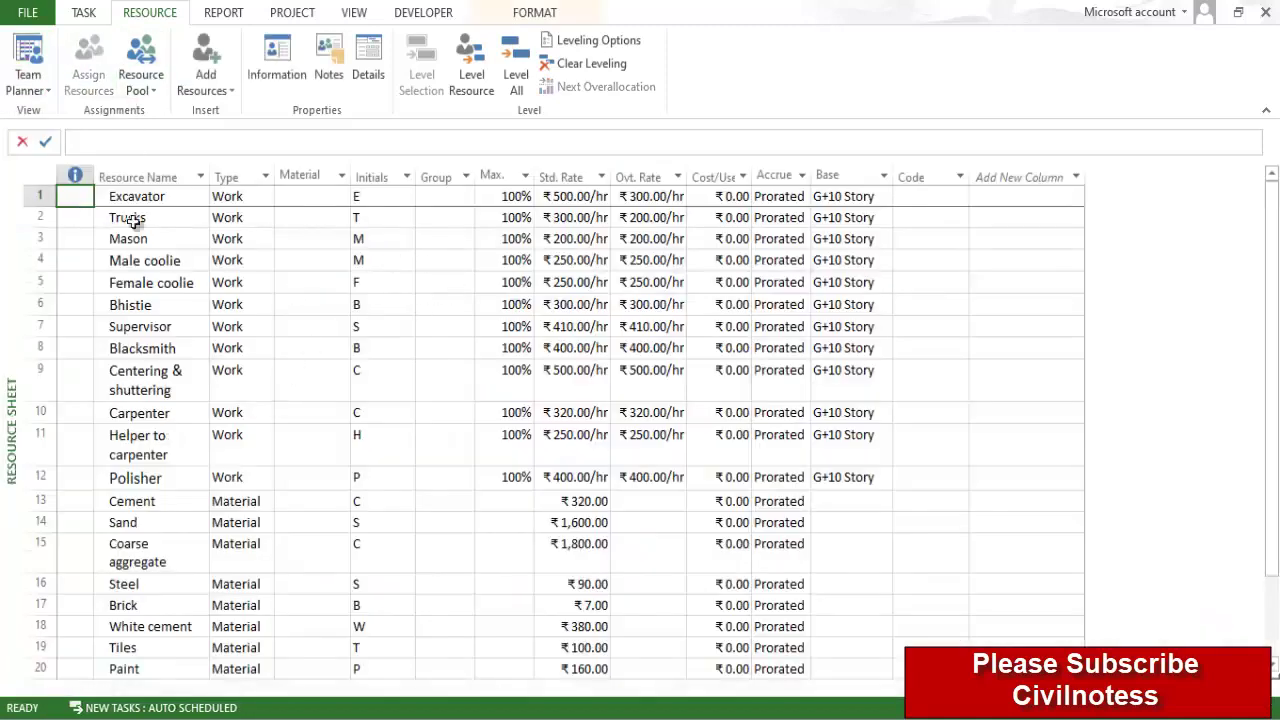
click(46, 88)
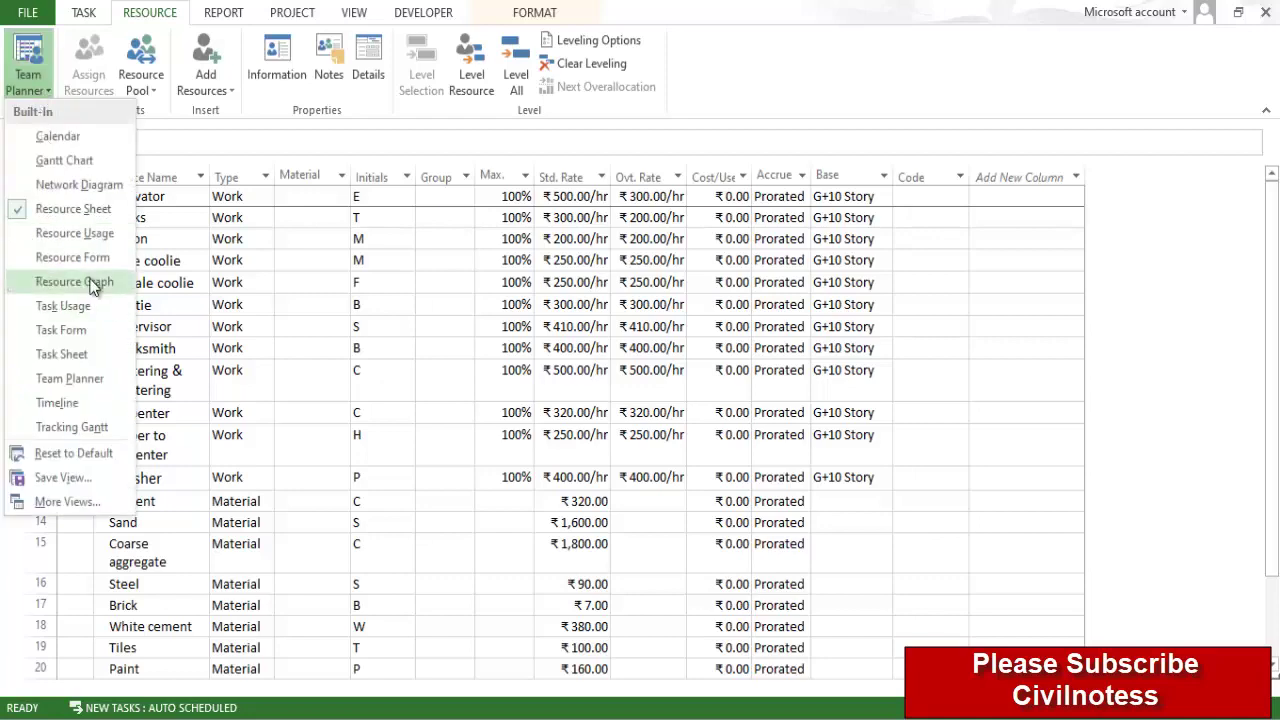
click(90, 232)
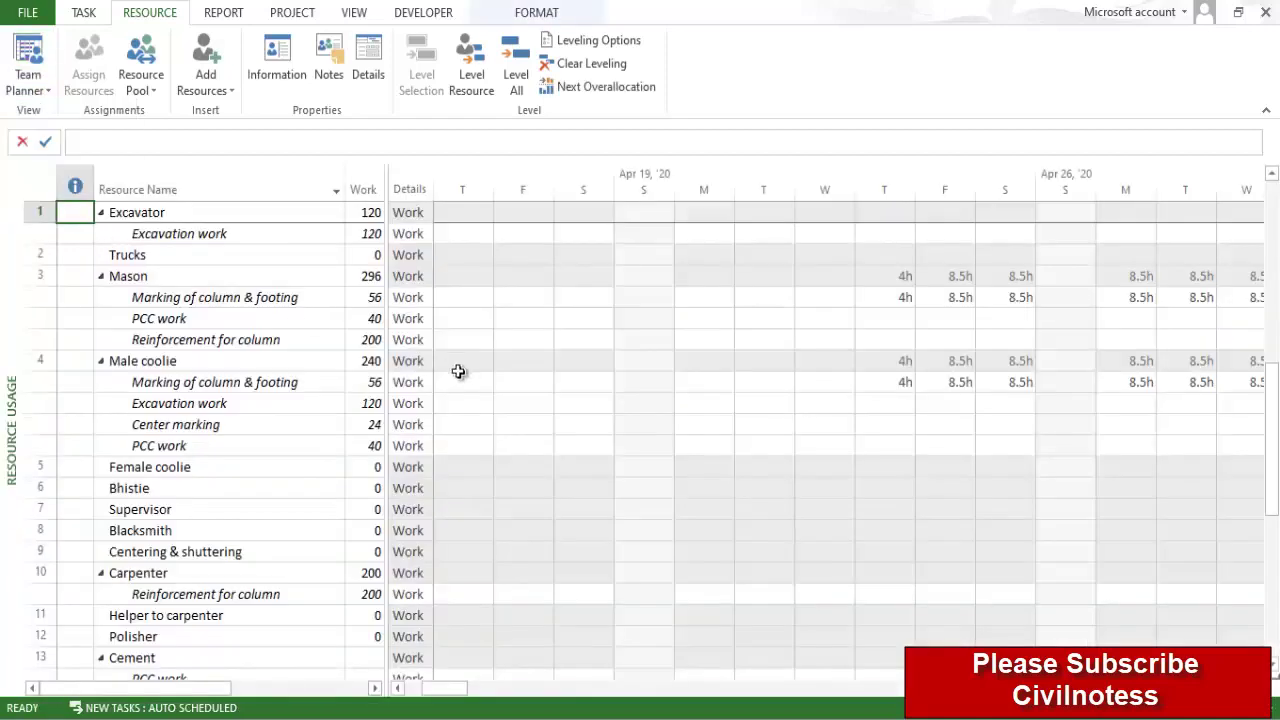
drag(390, 250, 463, 294)
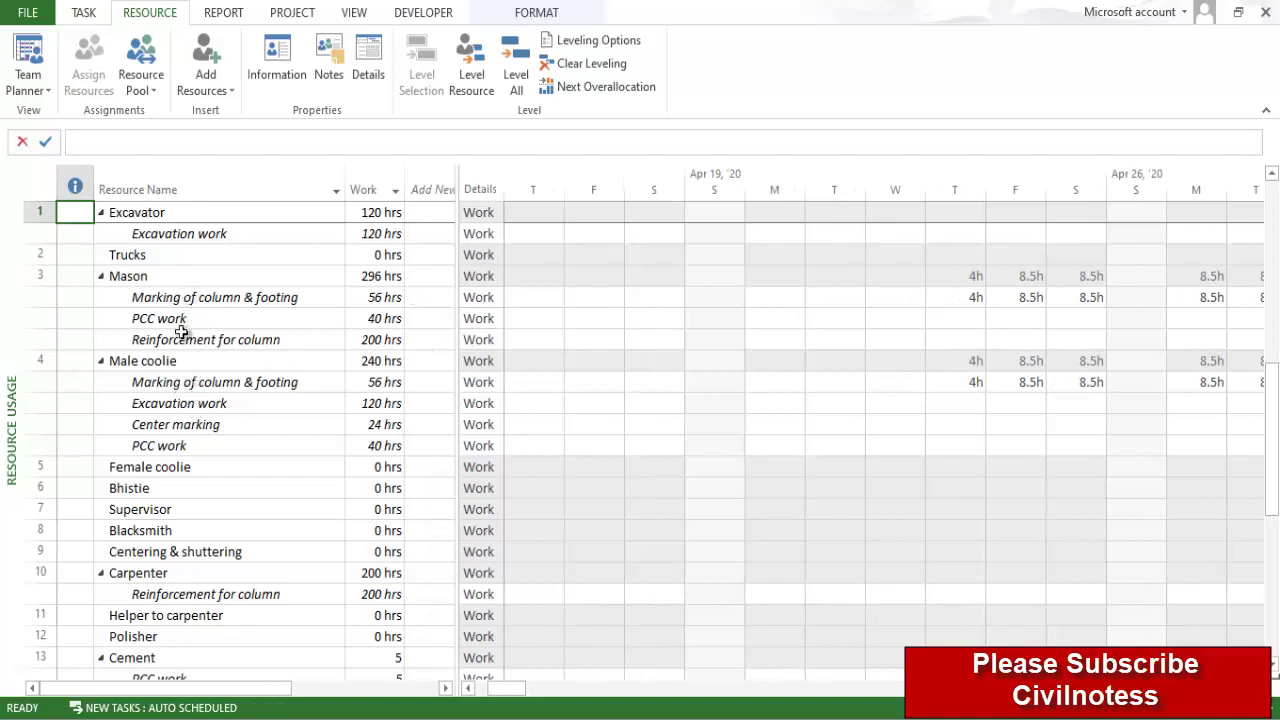
Examine the tasks and work hours listed under the Mason, Male coolie and Female coolie in the Resource Usage view
click(131, 278)
click(160, 300)
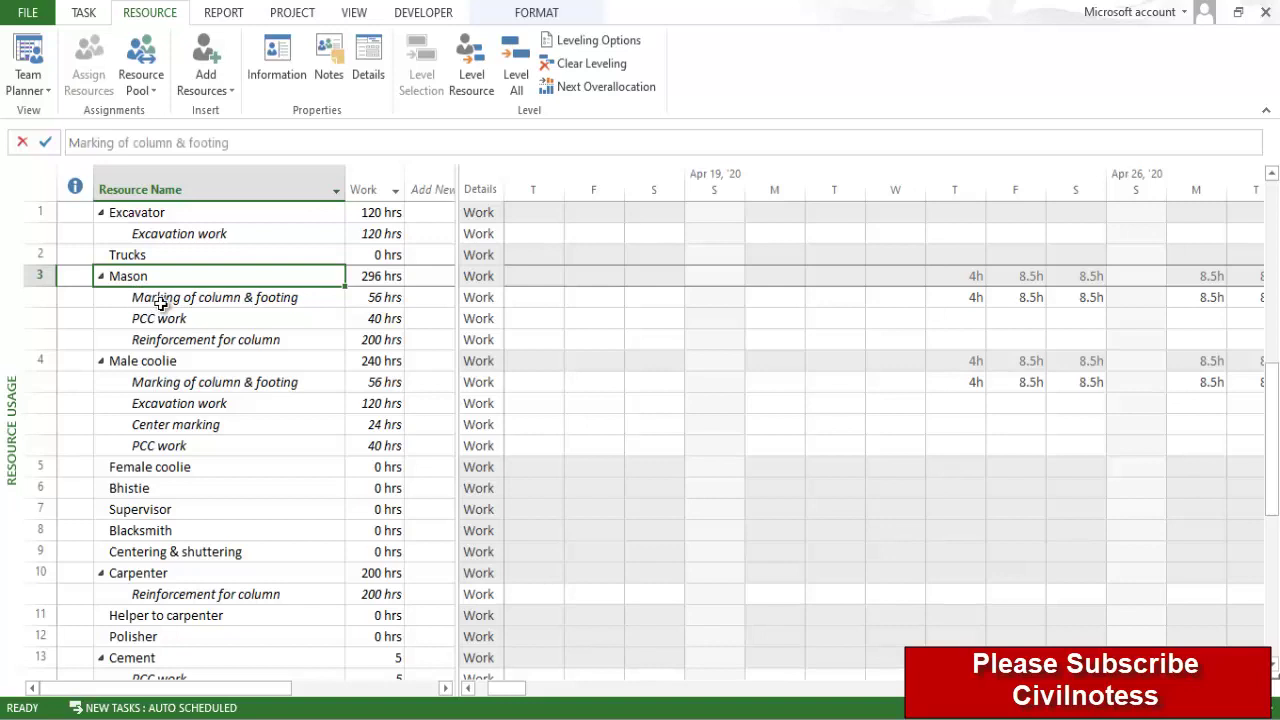
click(160, 337)
click(158, 322)
click(161, 360)
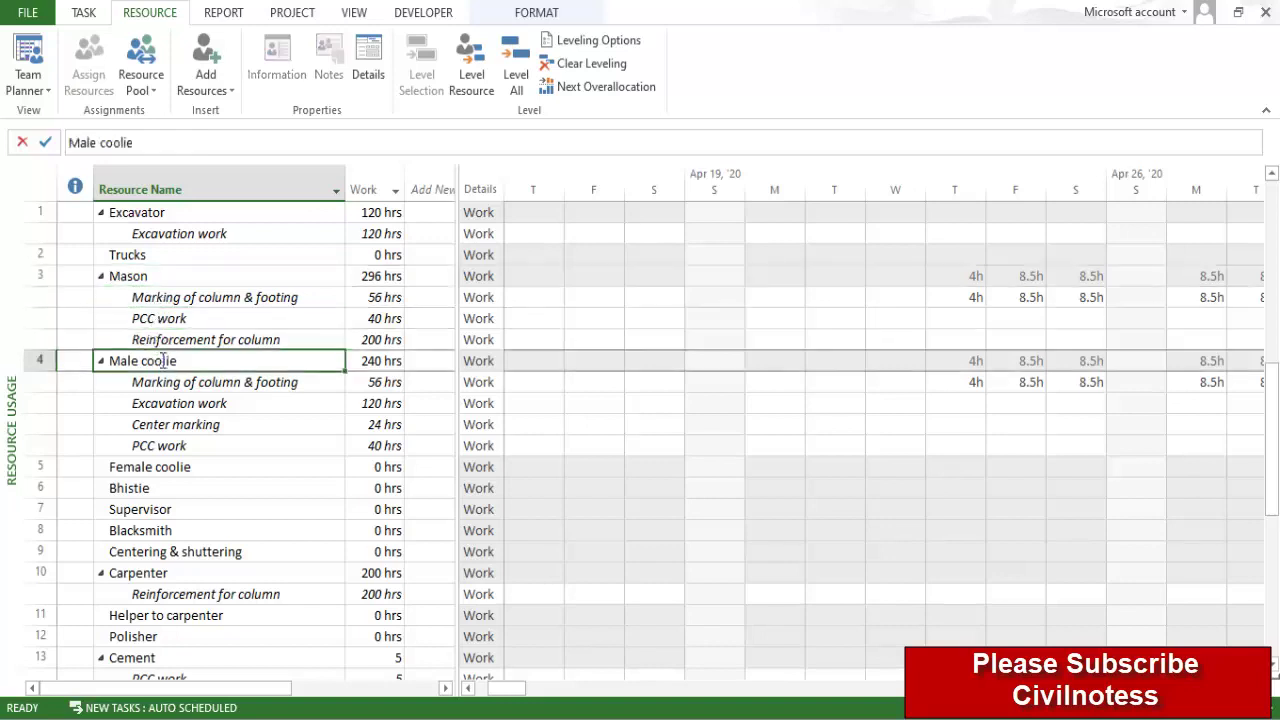
click(170, 382)
click(177, 406)
click(180, 424)
click(183, 444)
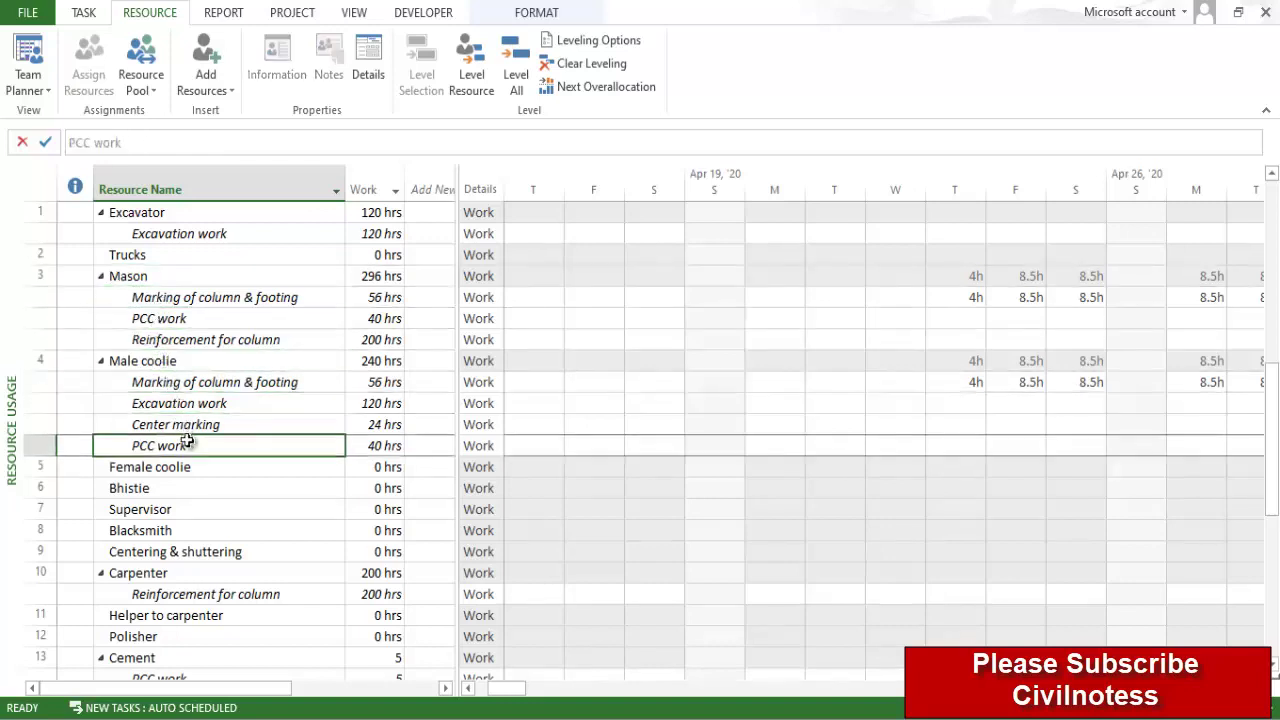
click(183, 470)
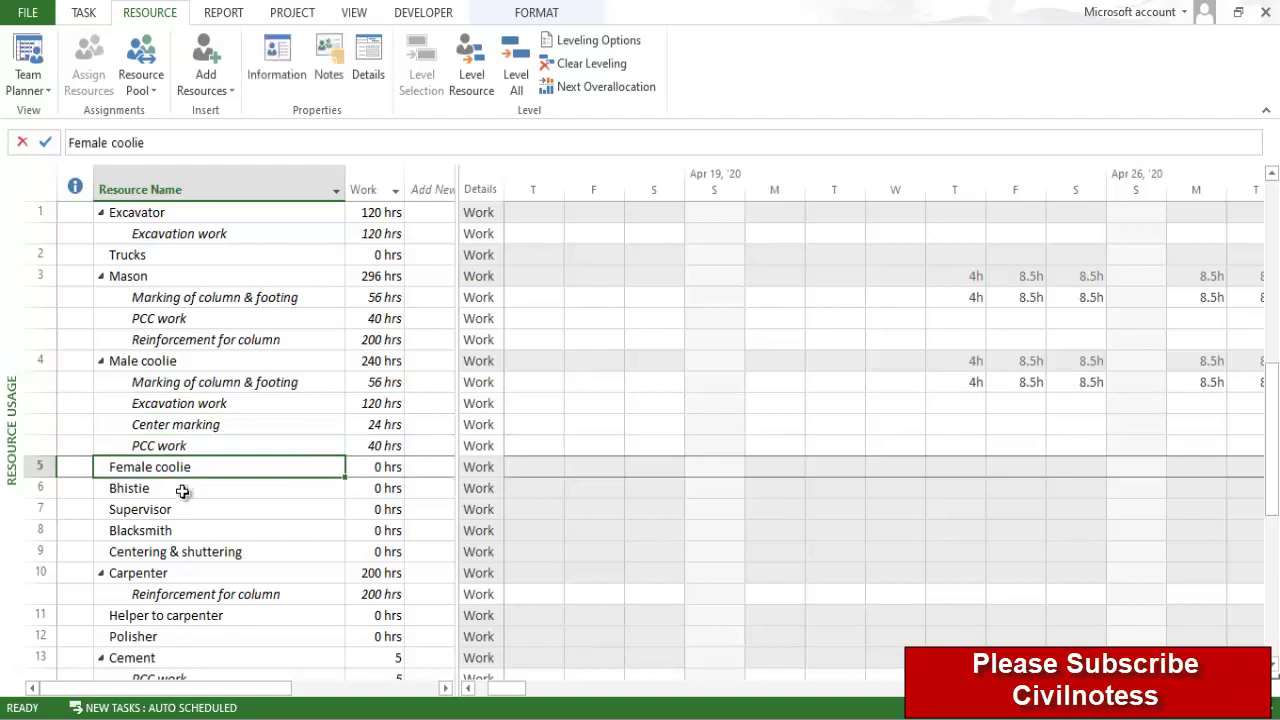